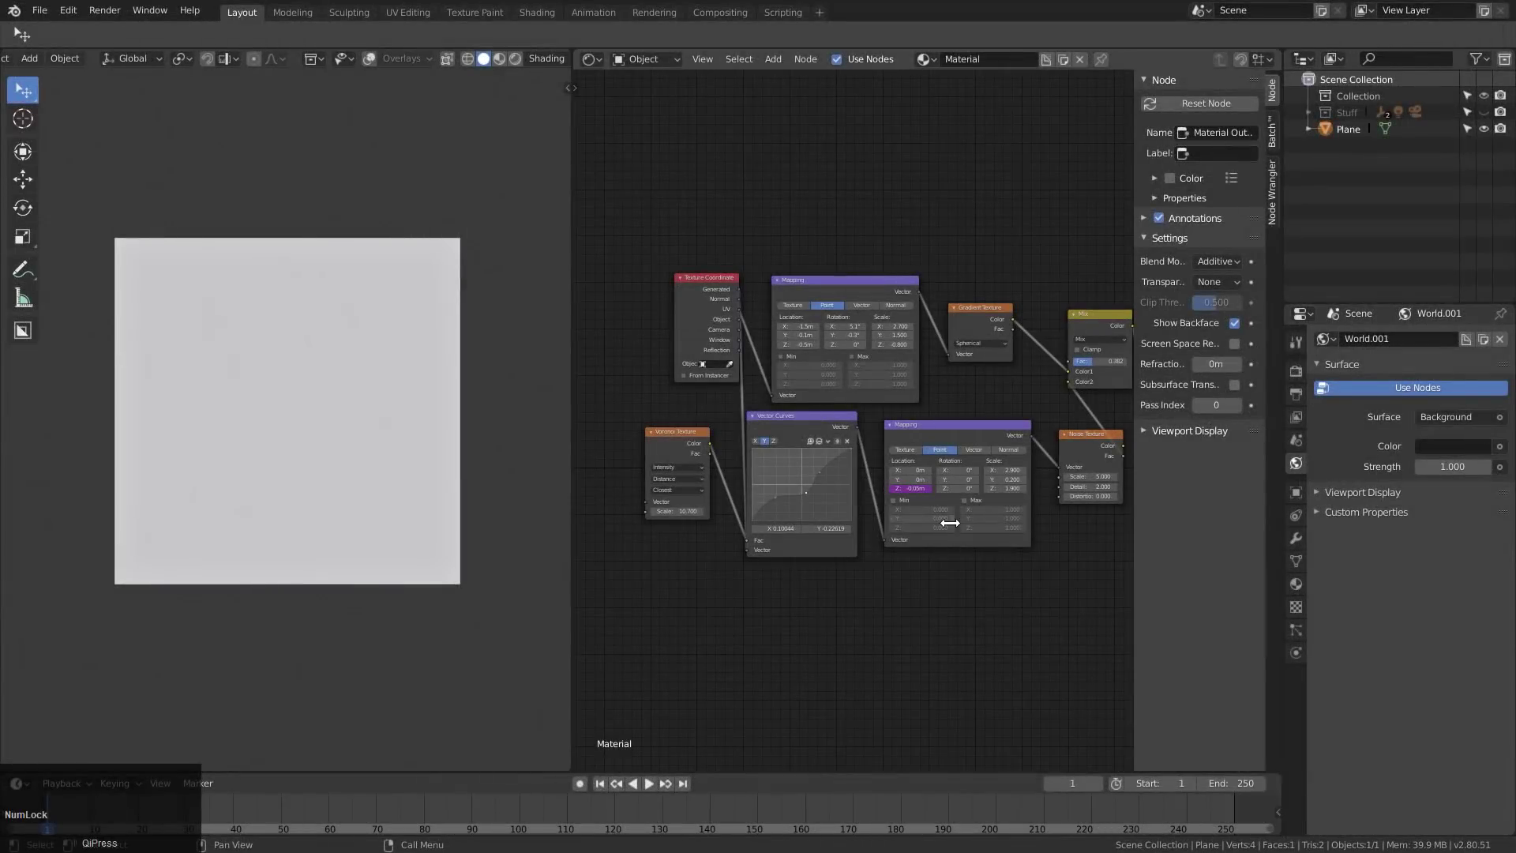
- Play the finished fire animation in rendered shading and examine the texture, mapping and mix nodes of its material
{"action": "left_click", "coordinate": [514, 58]}
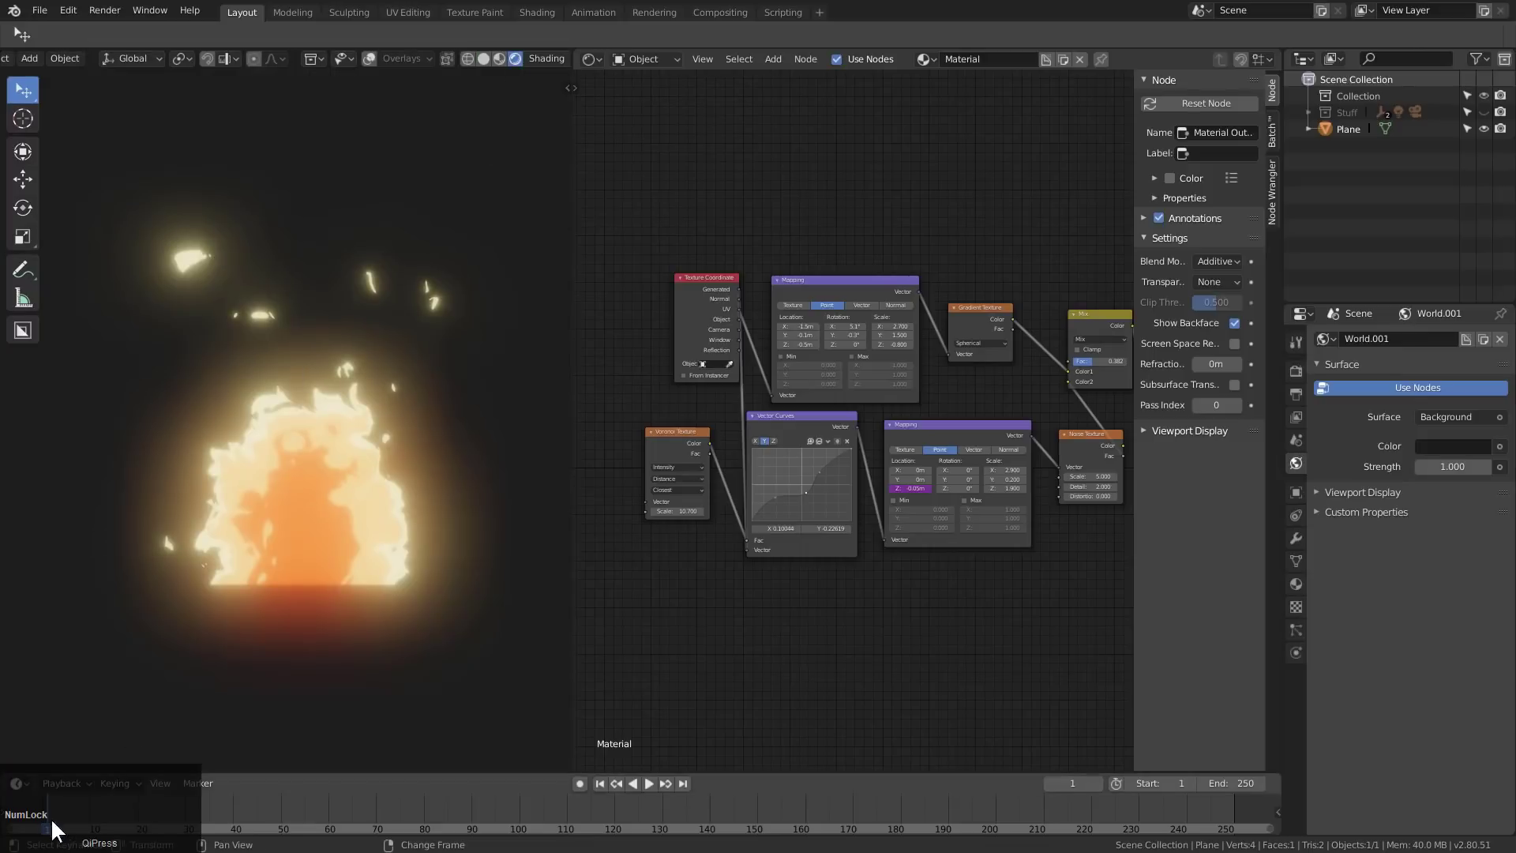
{"action": "key", "text": "space"}
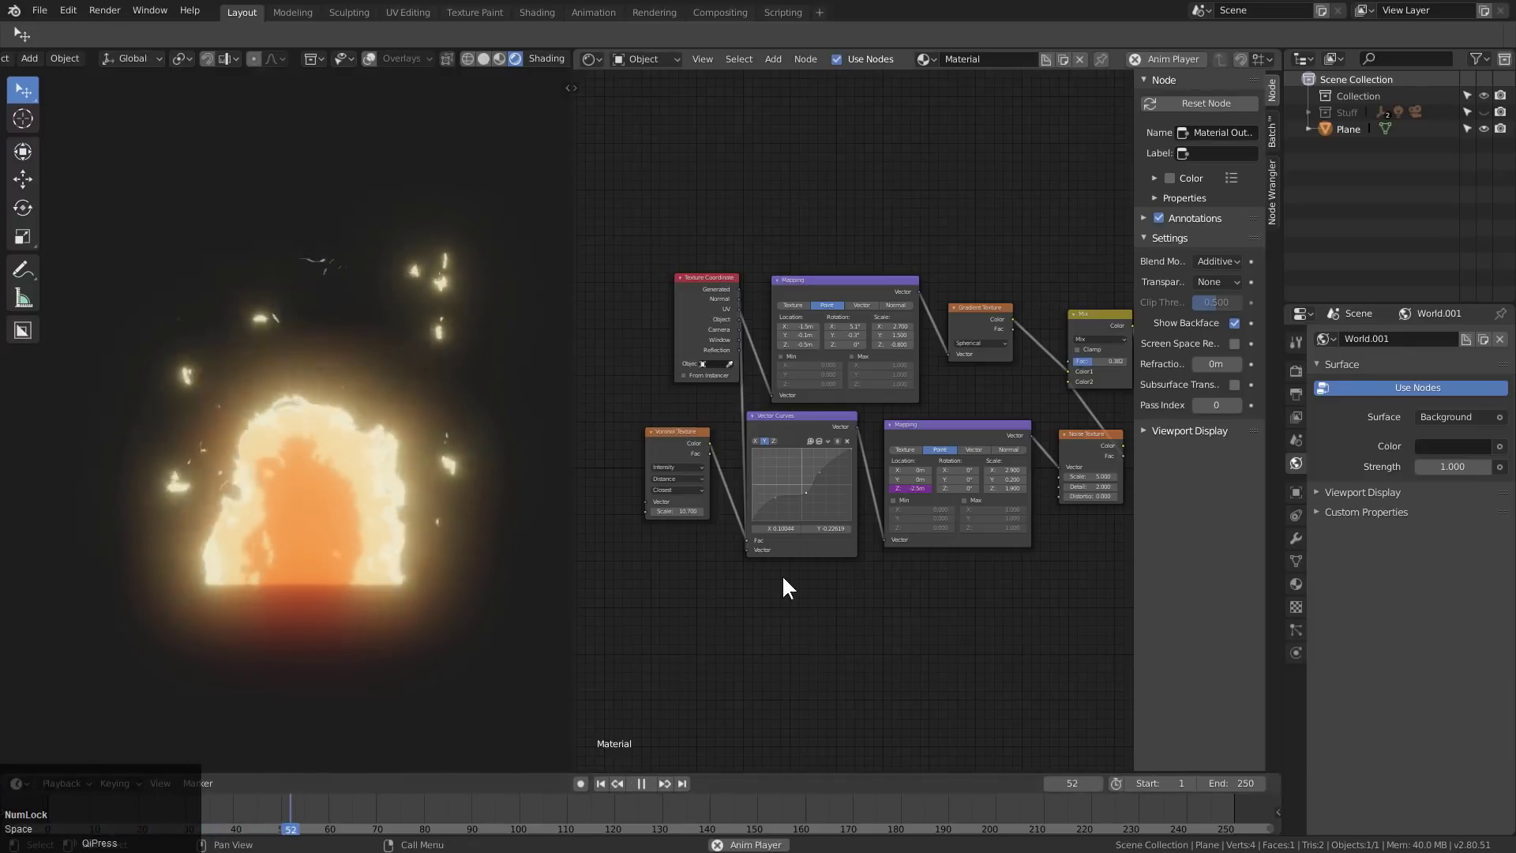
{"action": "scroll", "coordinate": [994, 501], "scroll_direction": "up", "scroll_amount": 1}
{"action": "middle_click_drag", "start_coordinate": [996, 507], "coordinate": [884, 498]}
{"action": "scroll", "coordinate": [884, 498], "scroll_direction": "up", "scroll_amount": 1}
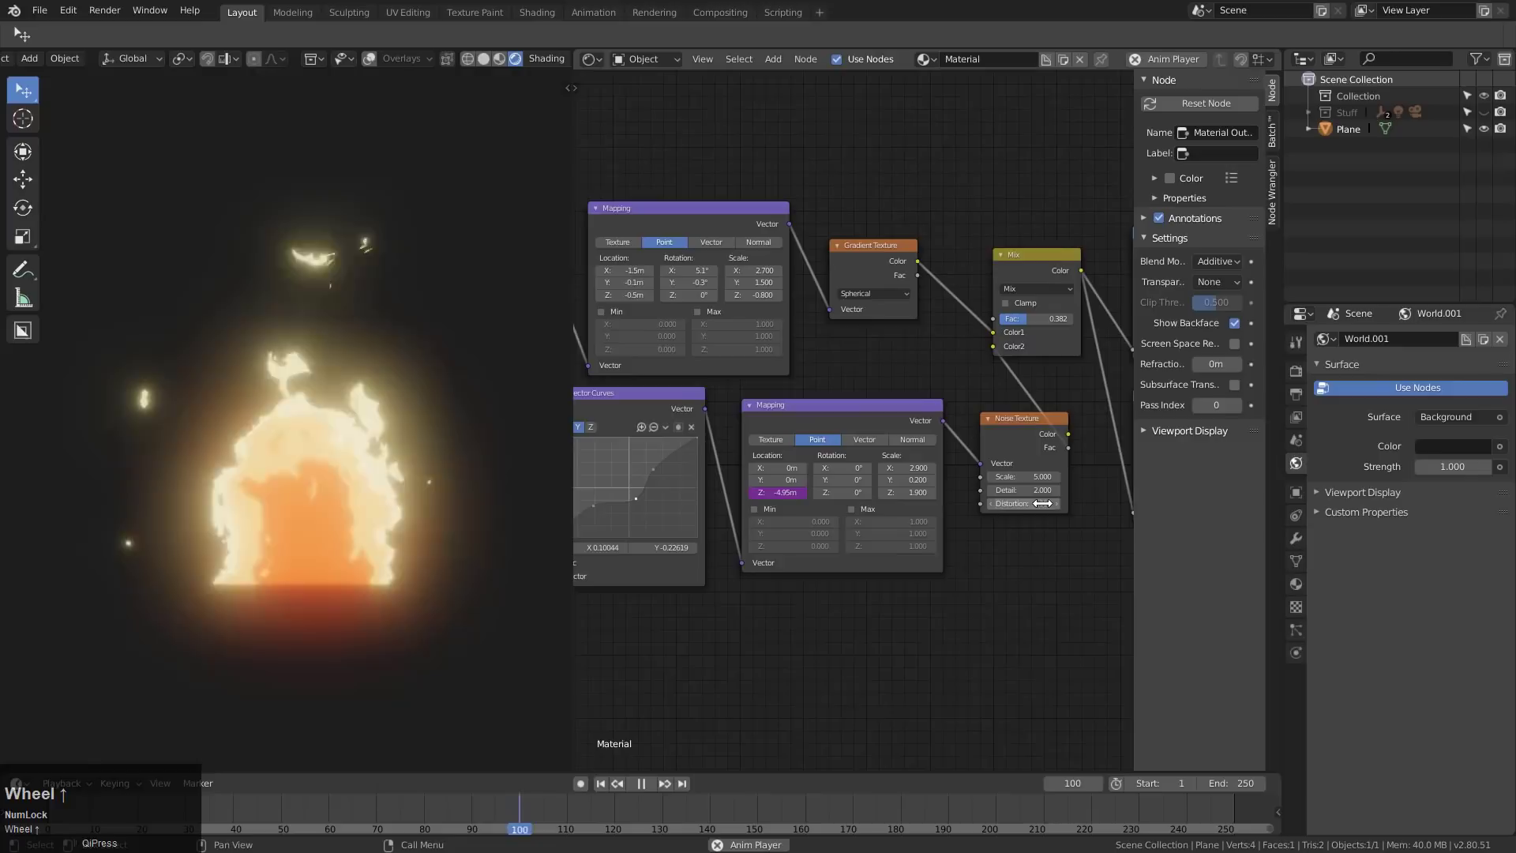
{"action": "middle_click_drag", "start_coordinate": [1121, 509], "coordinate": [1060, 552]}
{"action": "scroll", "coordinate": [875, 496], "scroll_direction": "down", "scroll_amount": 1}
{"action": "scroll", "coordinate": [762, 512], "scroll_direction": "down", "scroll_amount": 1}
{"action": "scroll", "coordinate": [766, 515], "scroll_direction": "down", "scroll_amount": 1}
{"action": "middle_click_drag", "start_coordinate": [732, 532], "coordinate": [859, 529]}
{"action": "scroll", "coordinate": [664, 539], "scroll_direction": "up", "scroll_amount": 1}
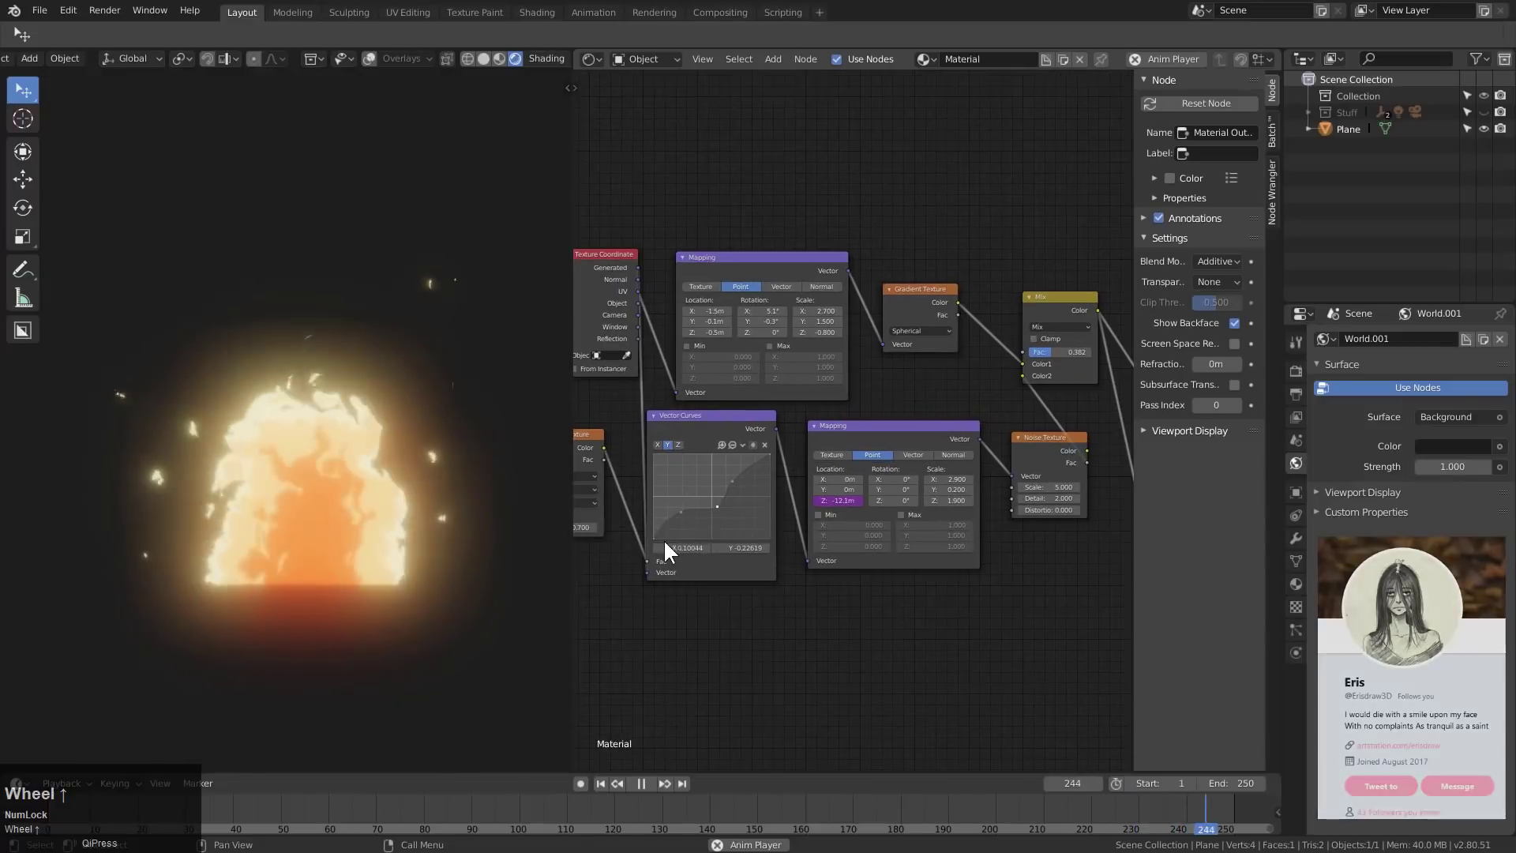
{"action": "middle_click_drag", "start_coordinate": [663, 539], "coordinate": [820, 532]}
{"action": "scroll", "coordinate": [822, 533], "scroll_direction": "up", "scroll_amount": 1}
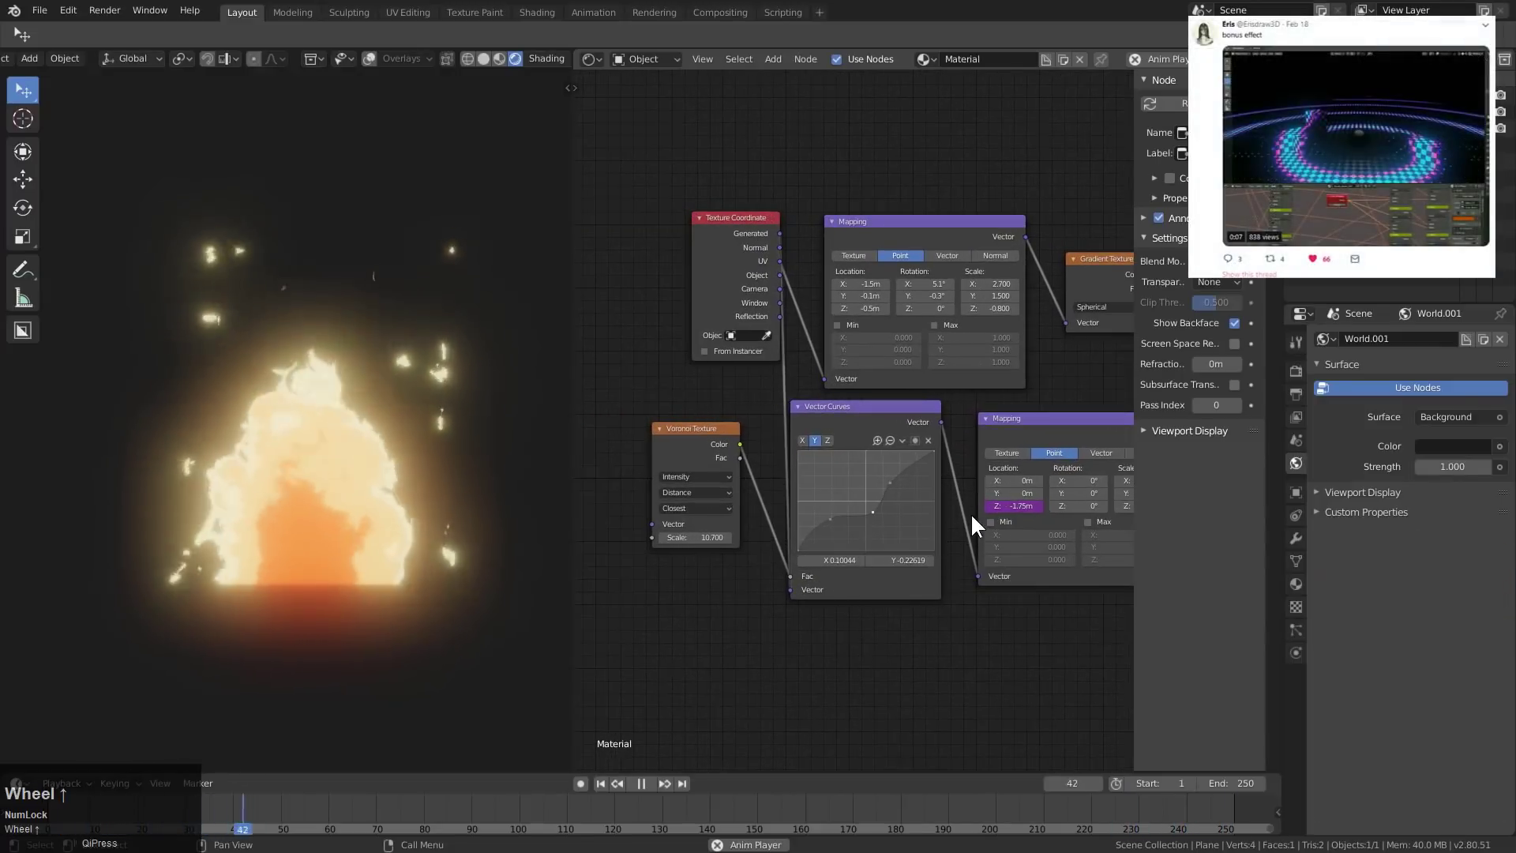
{"action": "middle_click_drag", "start_coordinate": [1105, 526], "coordinate": [930, 509]}
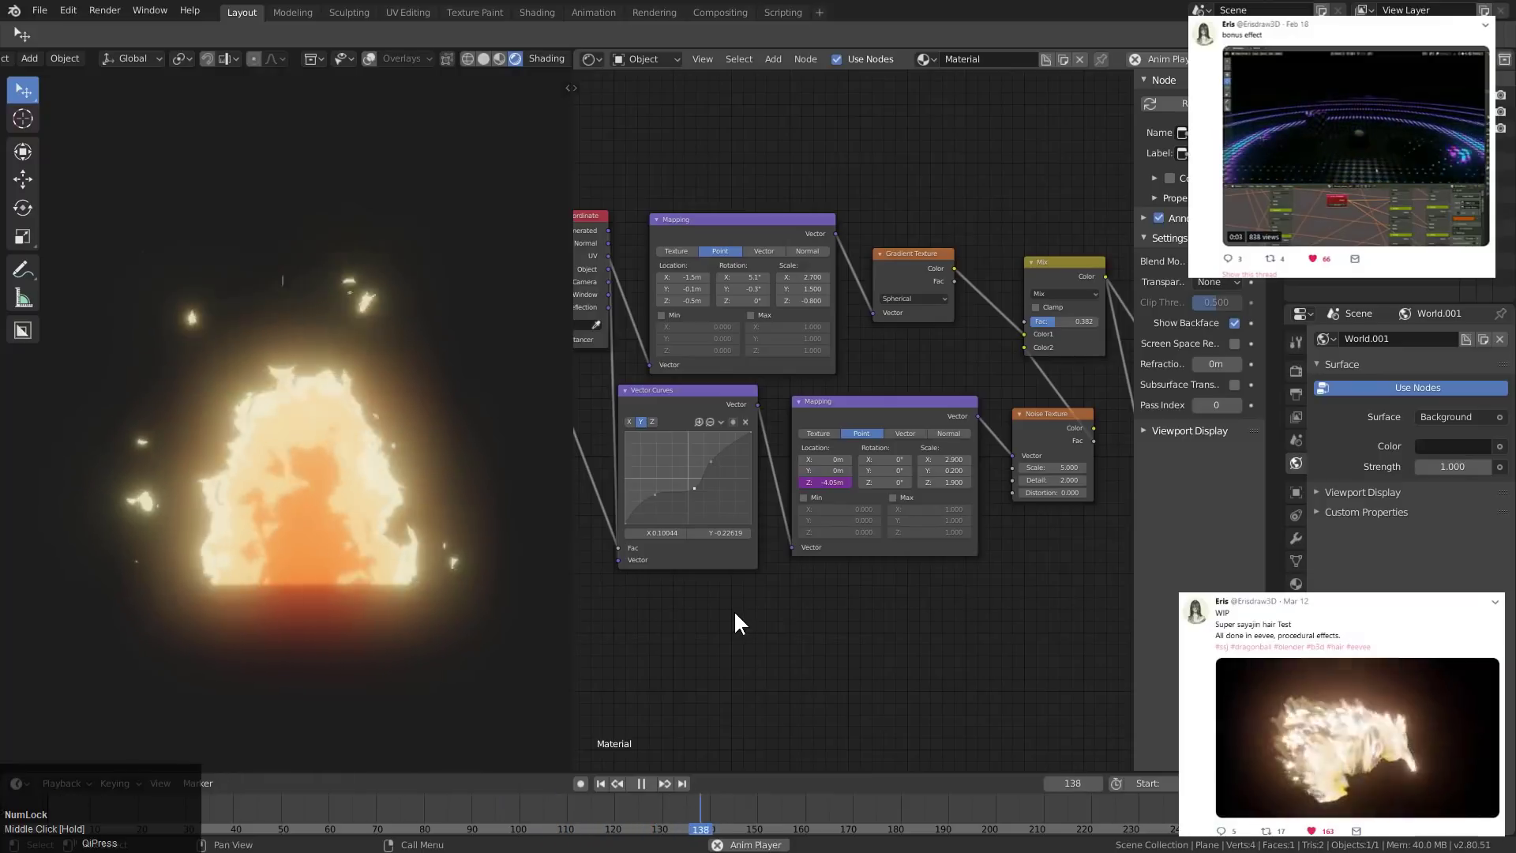
{"action": "middle_click_drag", "start_coordinate": [772, 602], "coordinate": [762, 608]}
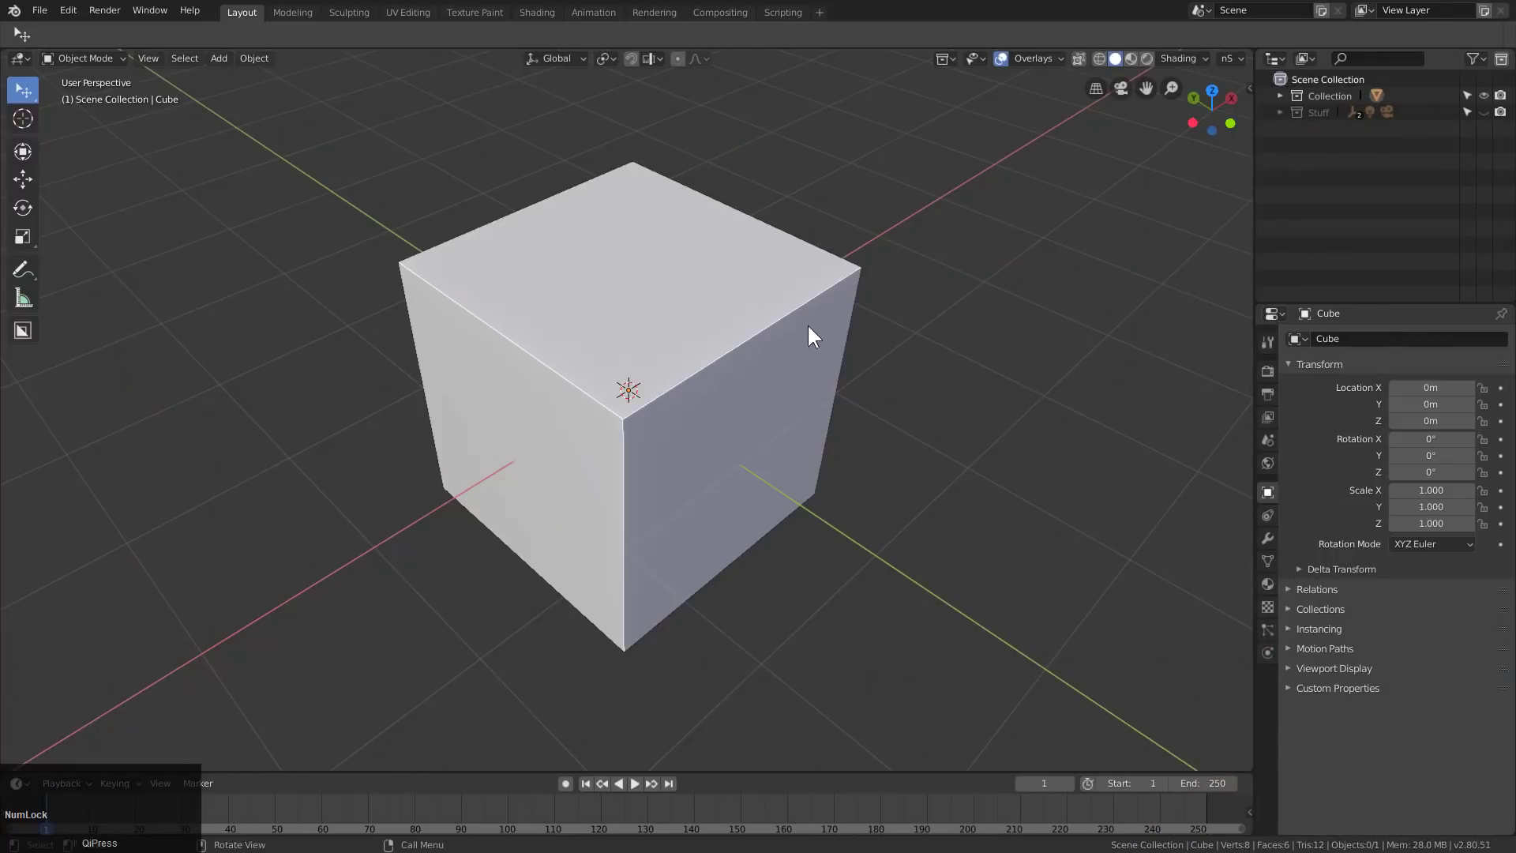
{"action": "middle_click_drag", "start_coordinate": [806, 323], "coordinate": [771, 368]}
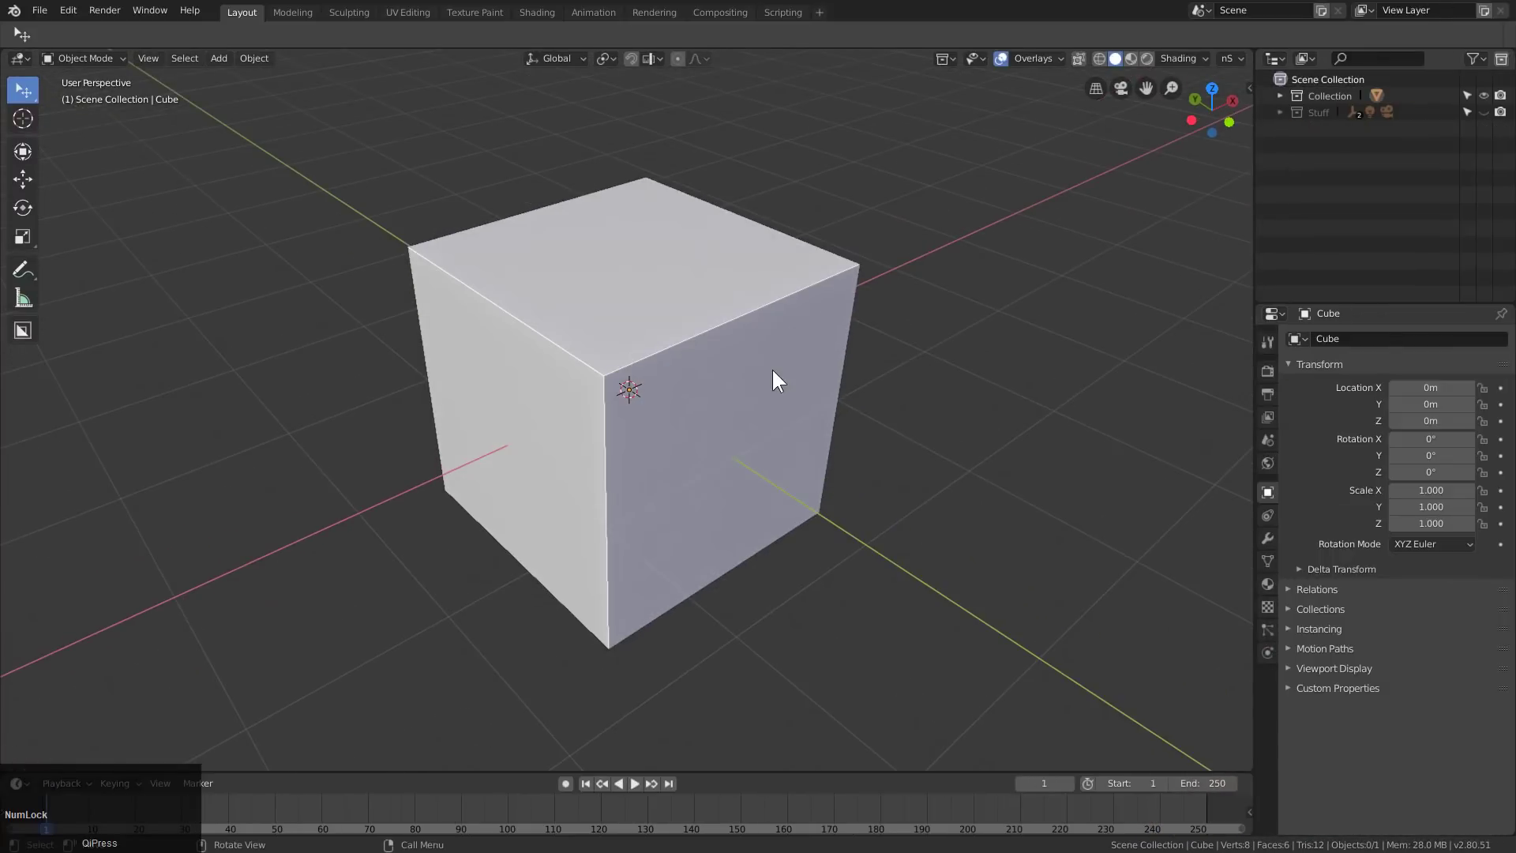
- Delete the default cube and add a mesh plane in its place
{"action": "left_click", "coordinate": [771, 368]}
{"action": "key", "text": "x"}
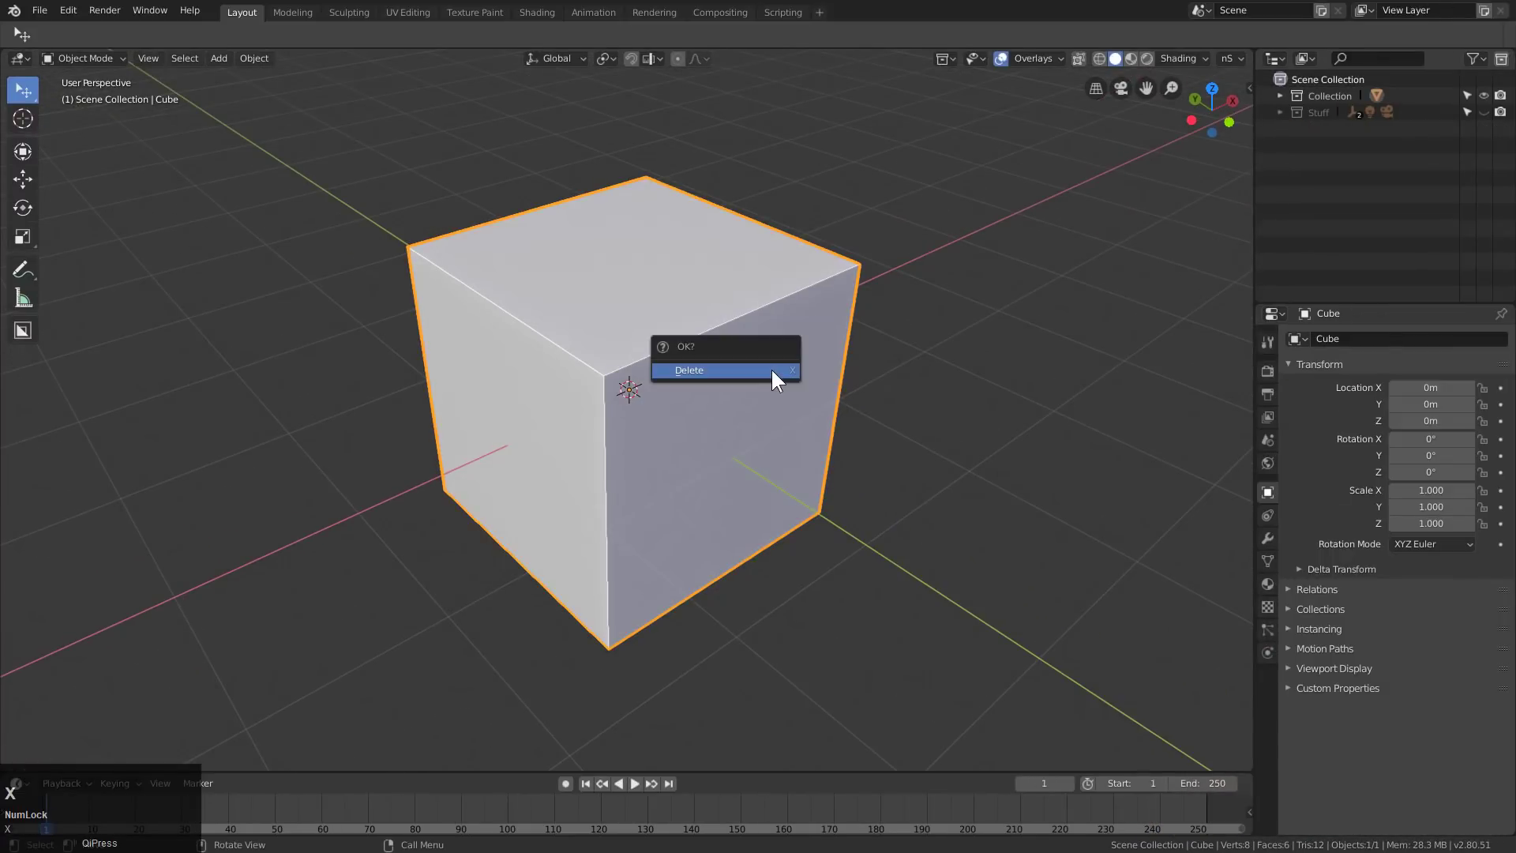
{"action": "left_click", "coordinate": [771, 369]}
{"action": "key", "text": "shift+a"}
{"action": "mouse_move", "coordinate": [747, 392]}
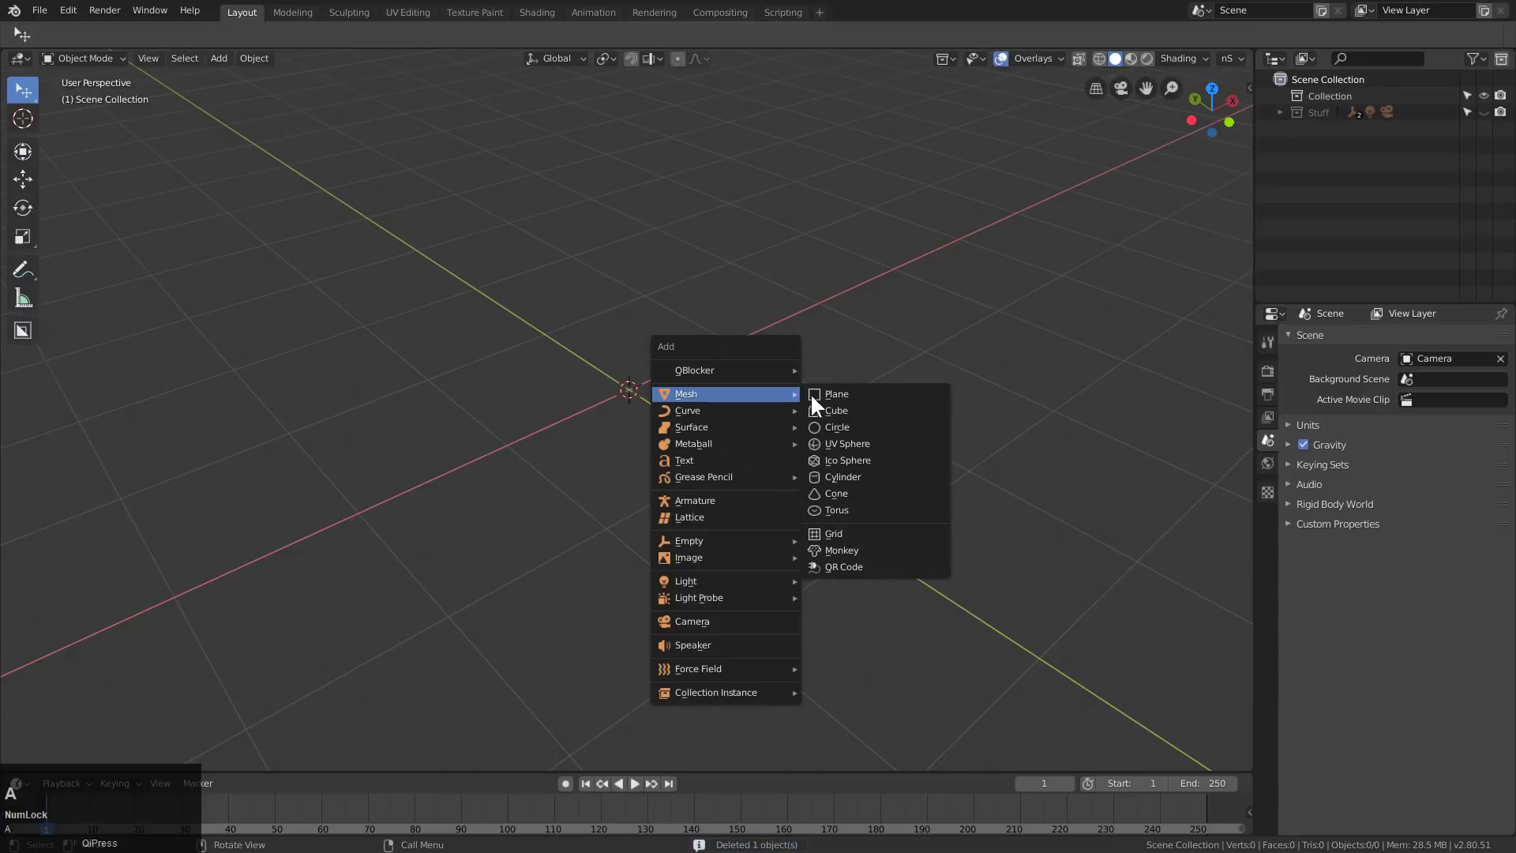
{"action": "left_click", "coordinate": [850, 396]}
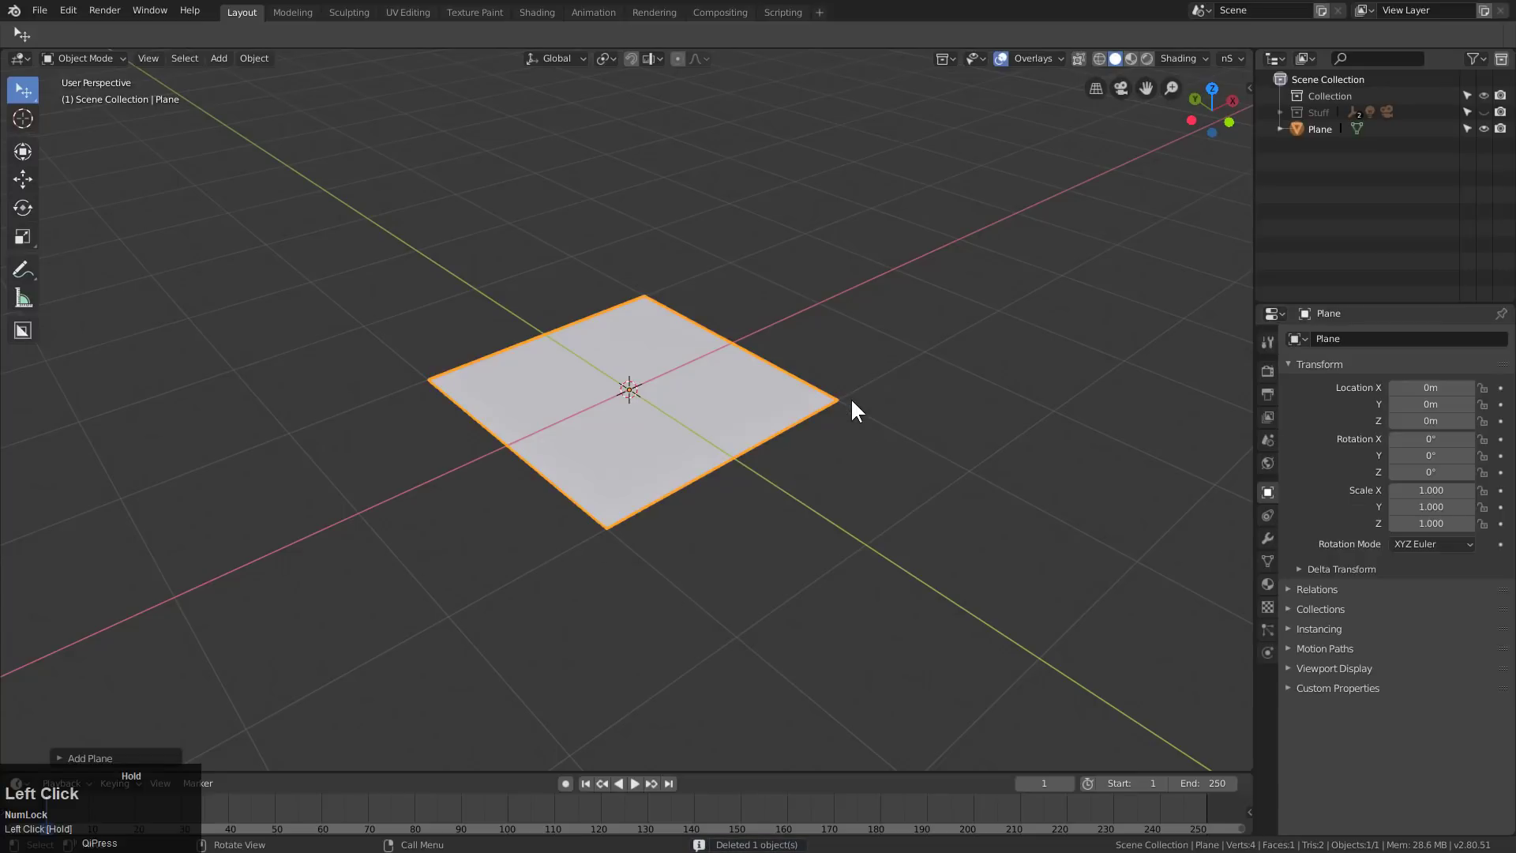
- Rotate the plane 90° about the X axis and apply its rotation and scale
{"action": "type", "text": "rx90"}
{"action": "key", "text": "Return"}
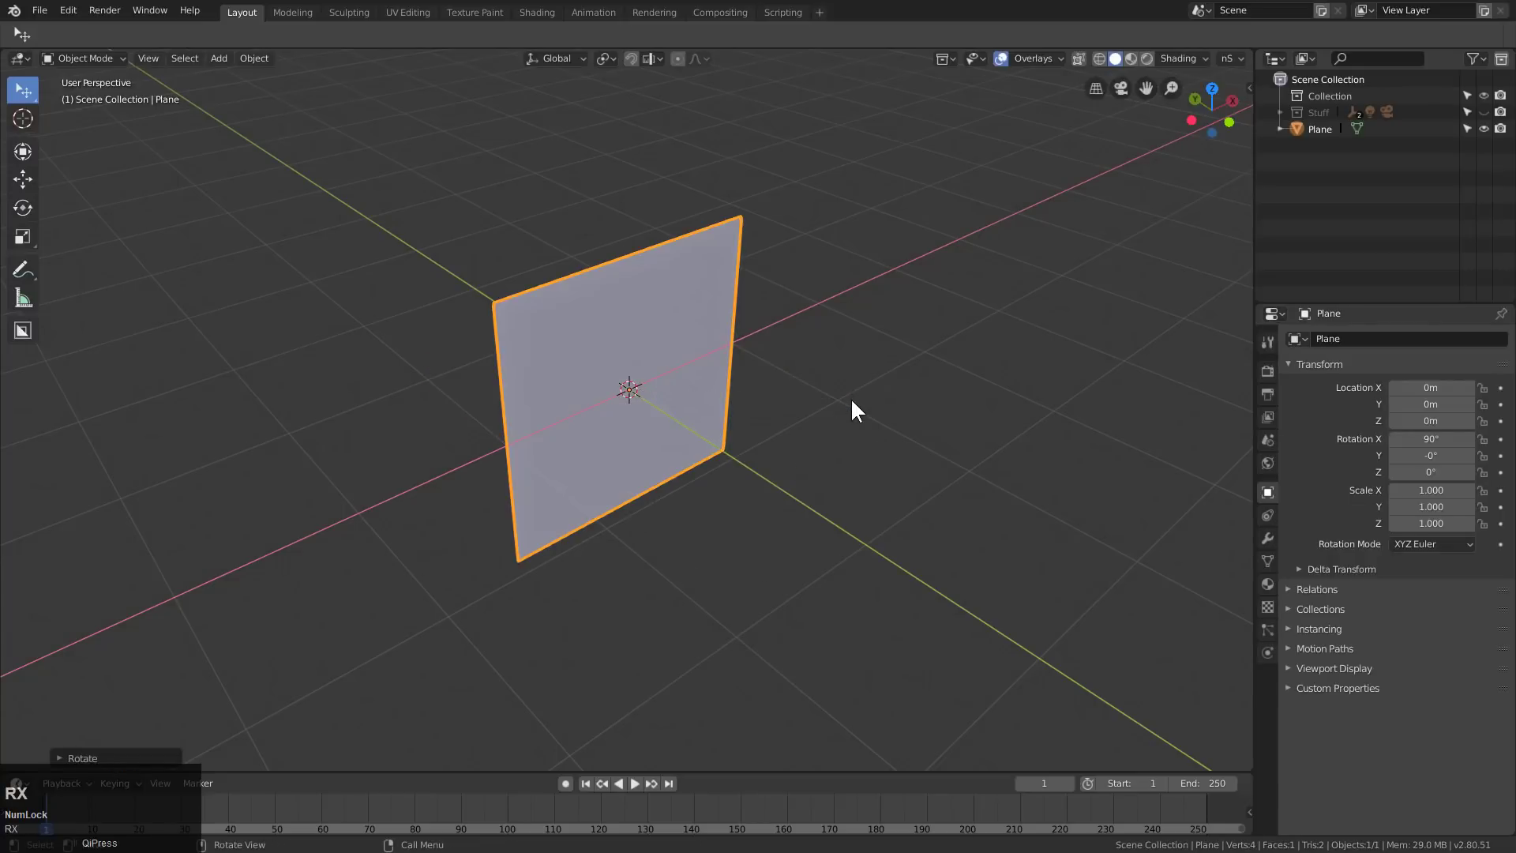
{"action": "key", "text": "ctrl+a"}
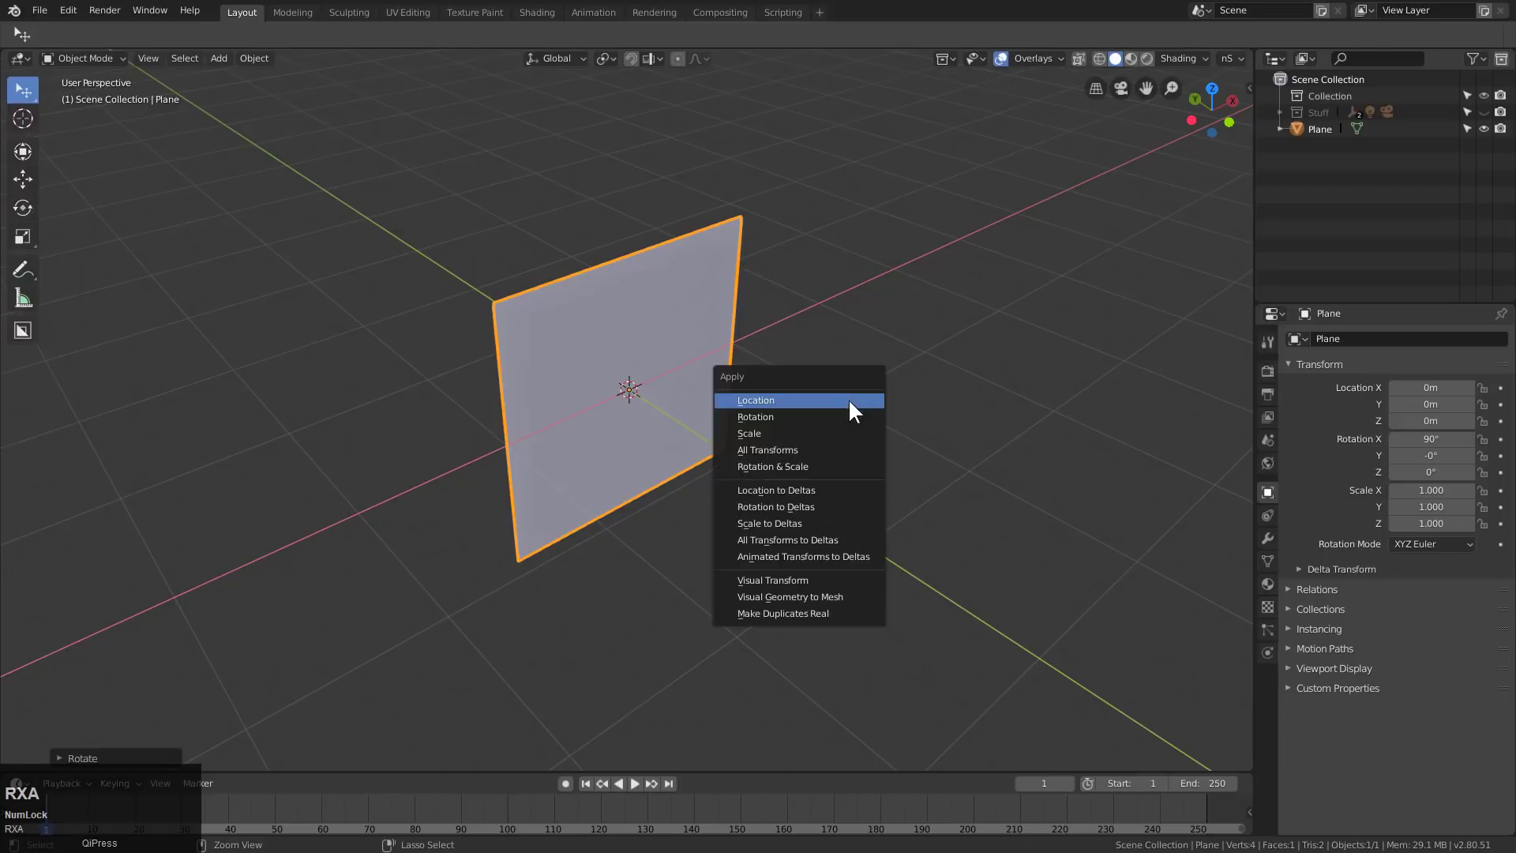
{"action": "left_click", "coordinate": [794, 420]}
{"action": "key", "text": "ctrl+a"}
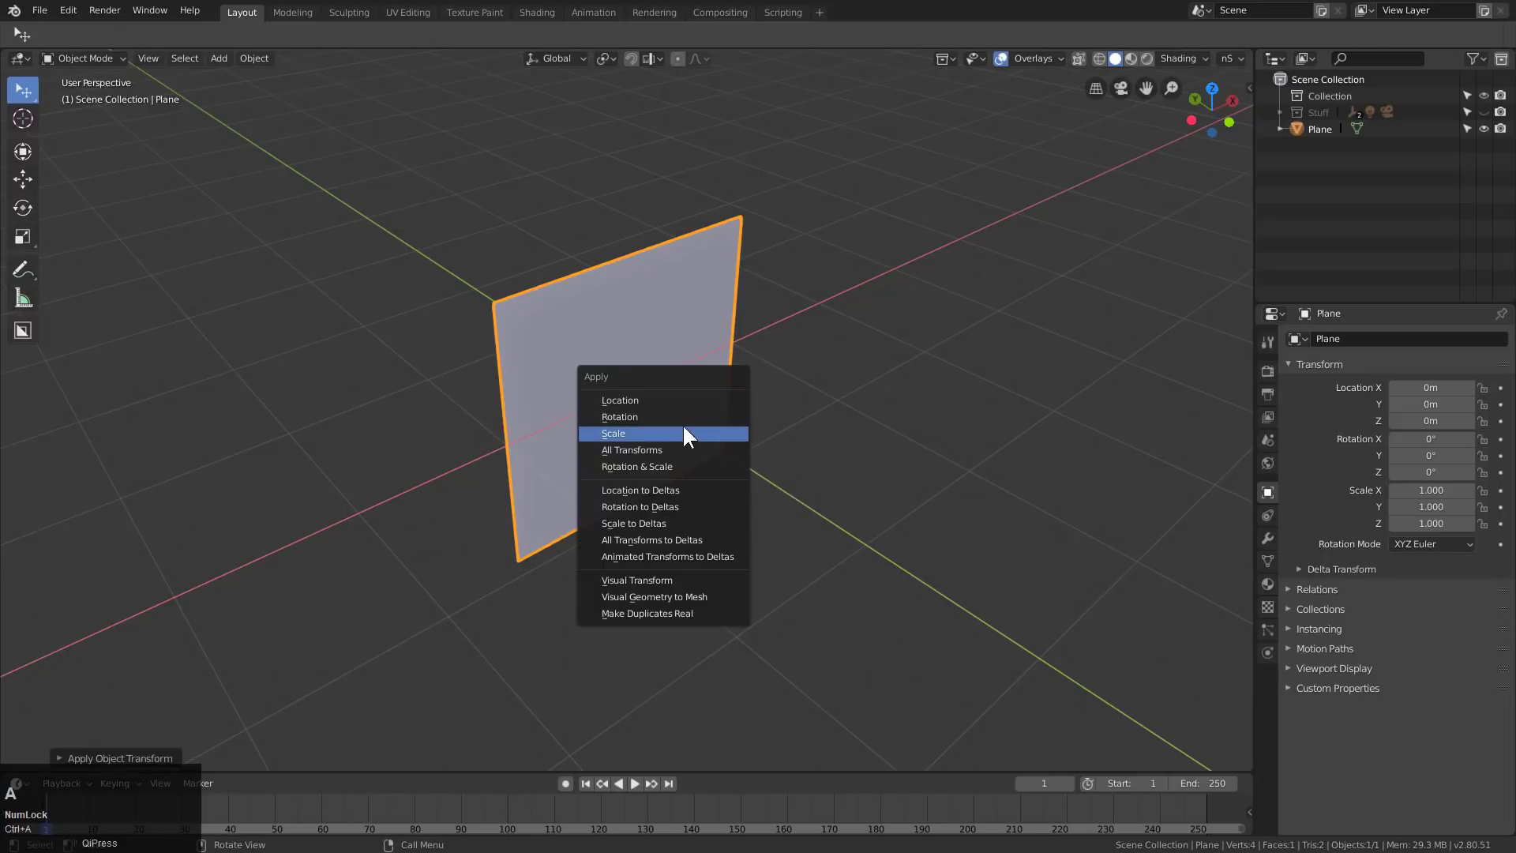
{"action": "left_click", "coordinate": [684, 434]}
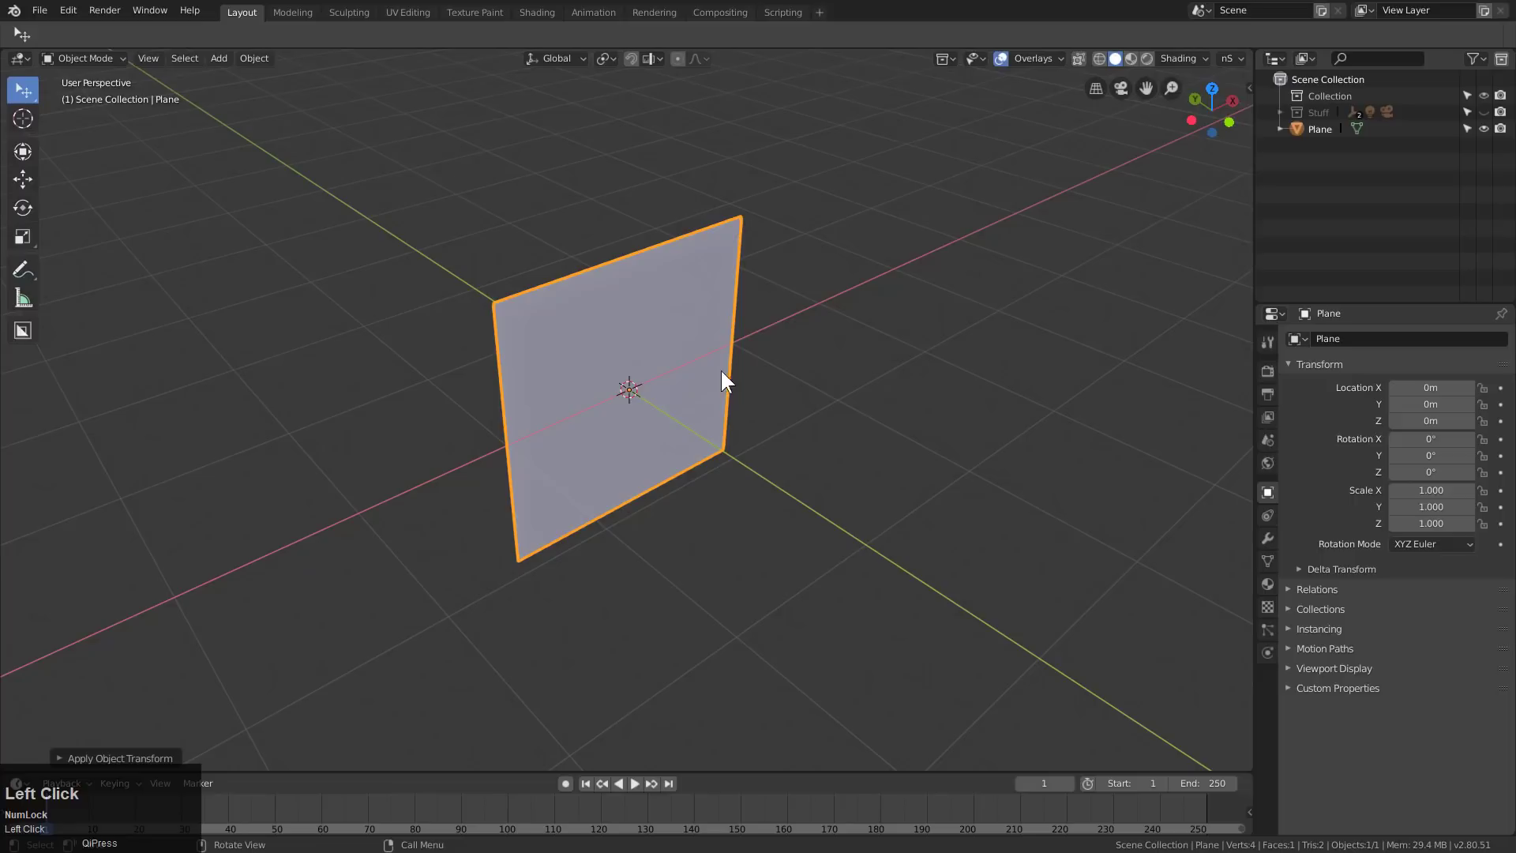
- Split the 3D viewport vertically near its middle and turn the new area into a Shader Editor
{"action": "scroll", "coordinate": [776, 303], "scroll_direction": "up", "scroll_amount": 2}
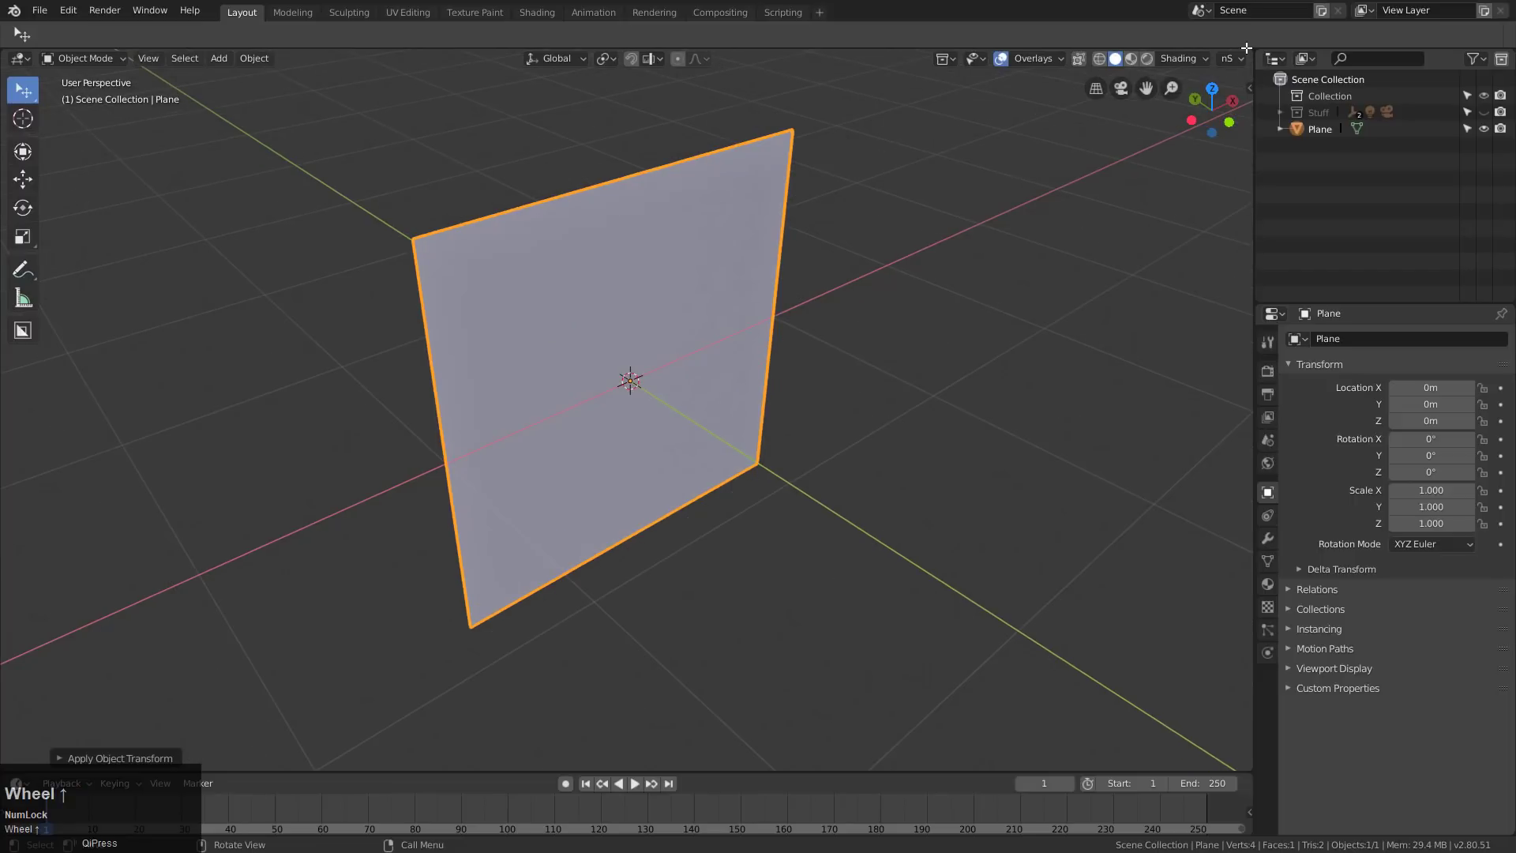
{"action": "left_click_drag", "start_coordinate": [1251, 50], "coordinate": [583, 51]}
{"action": "left_click", "coordinate": [592, 58]}
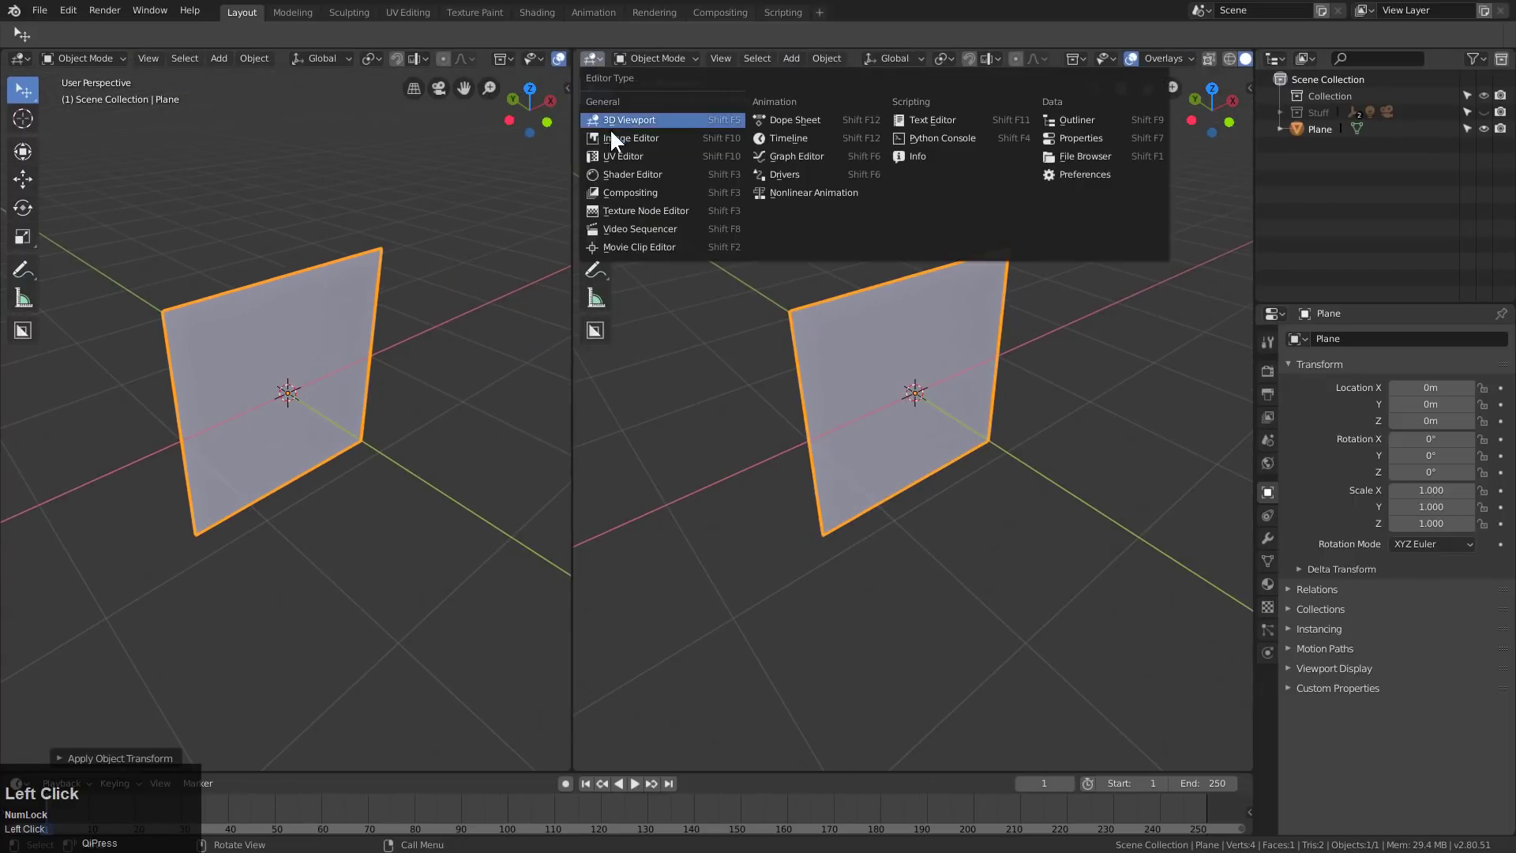
{"action": "left_click", "coordinate": [636, 173]}
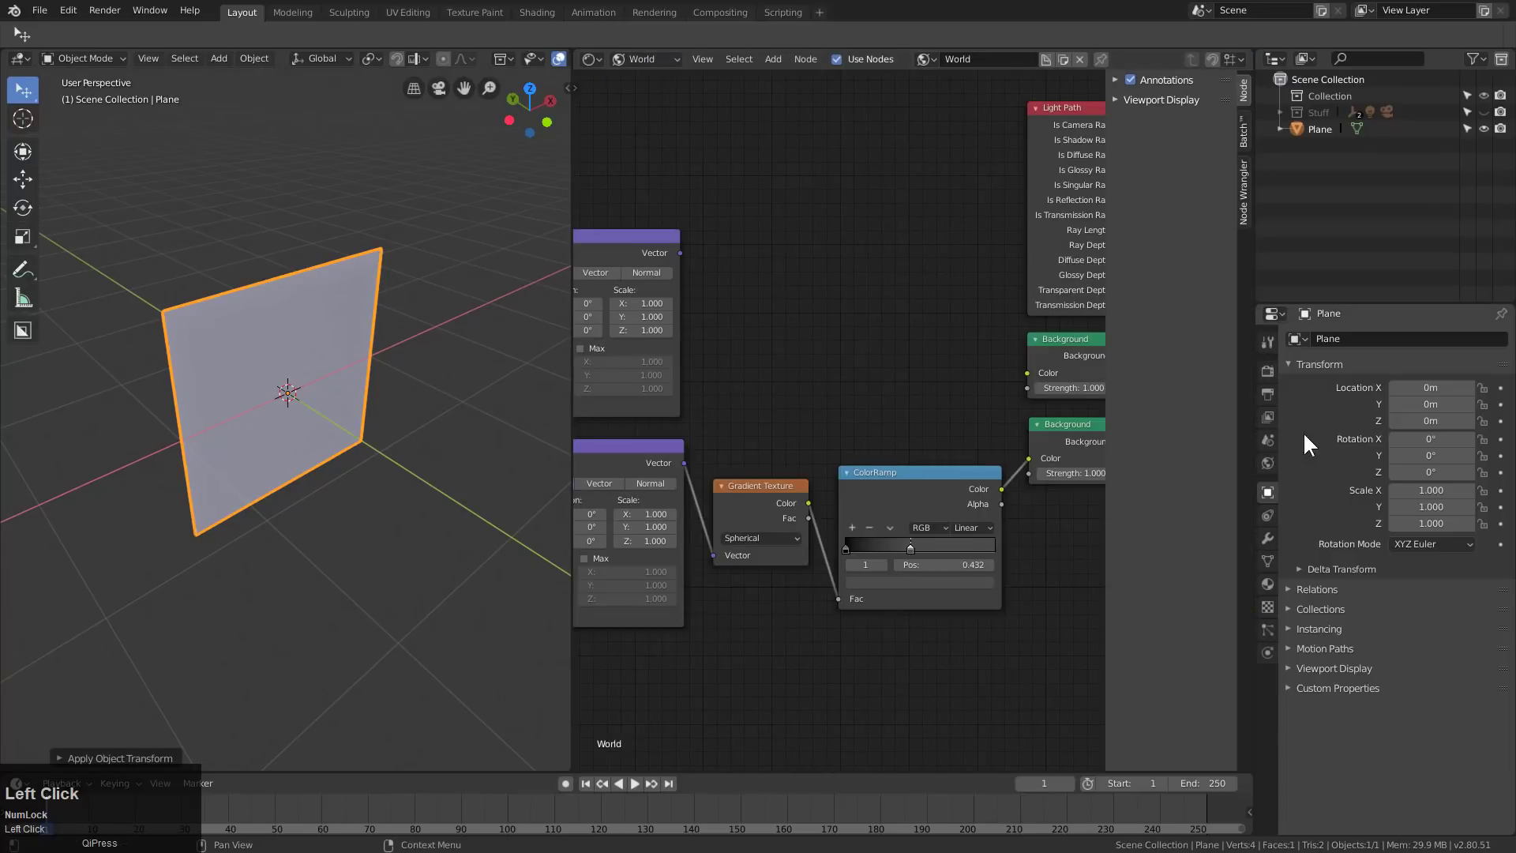
- Unlink the existing world from the scene and create a new world with a plain background
{"action": "left_click", "coordinate": [1267, 464]}
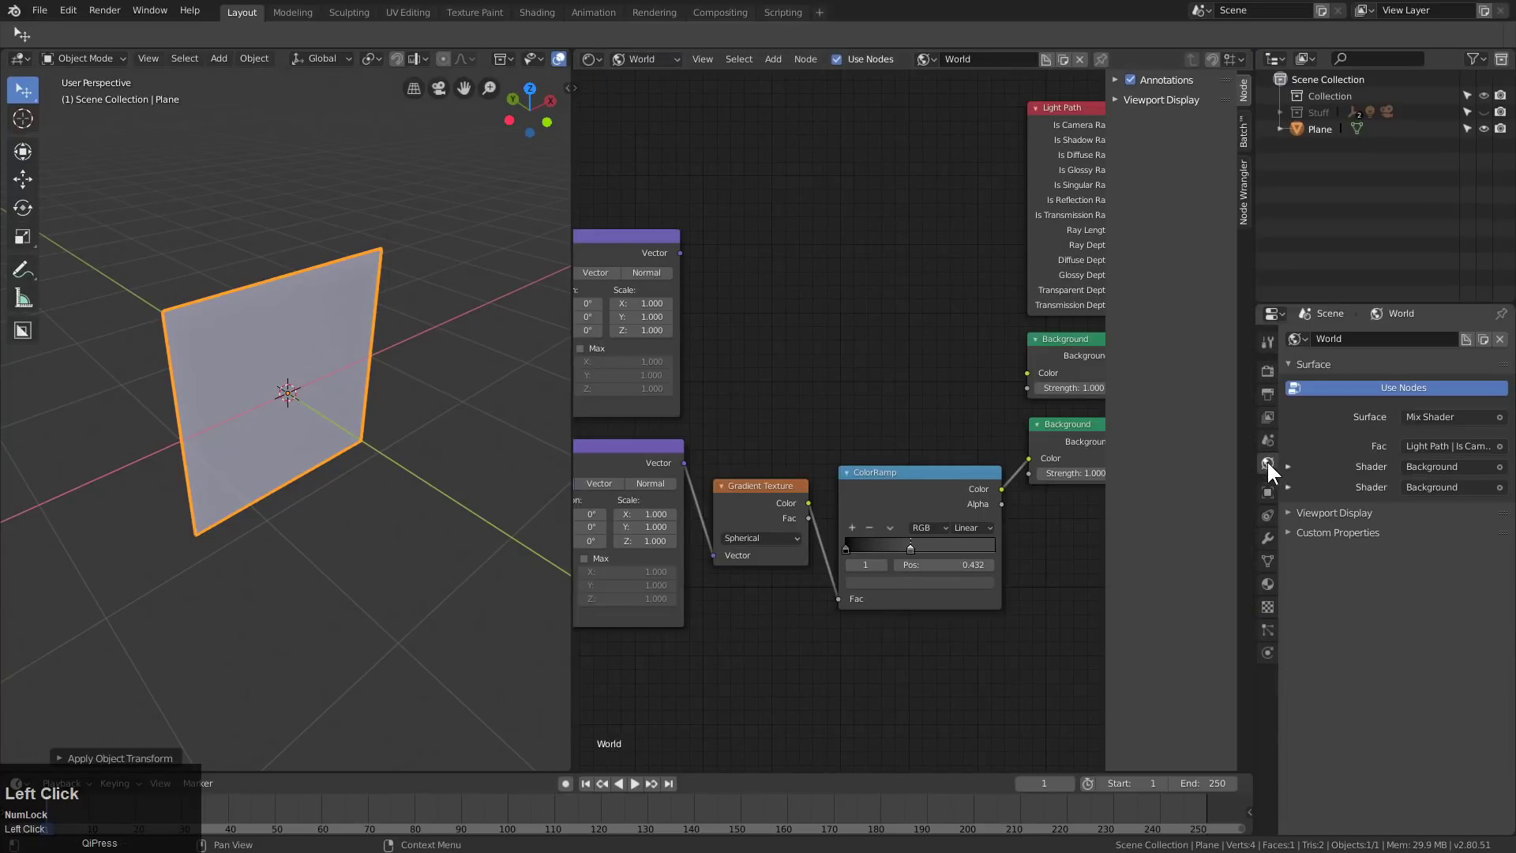
{"action": "left_click", "coordinate": [1500, 340]}
{"action": "left_click", "coordinate": [1396, 337]}
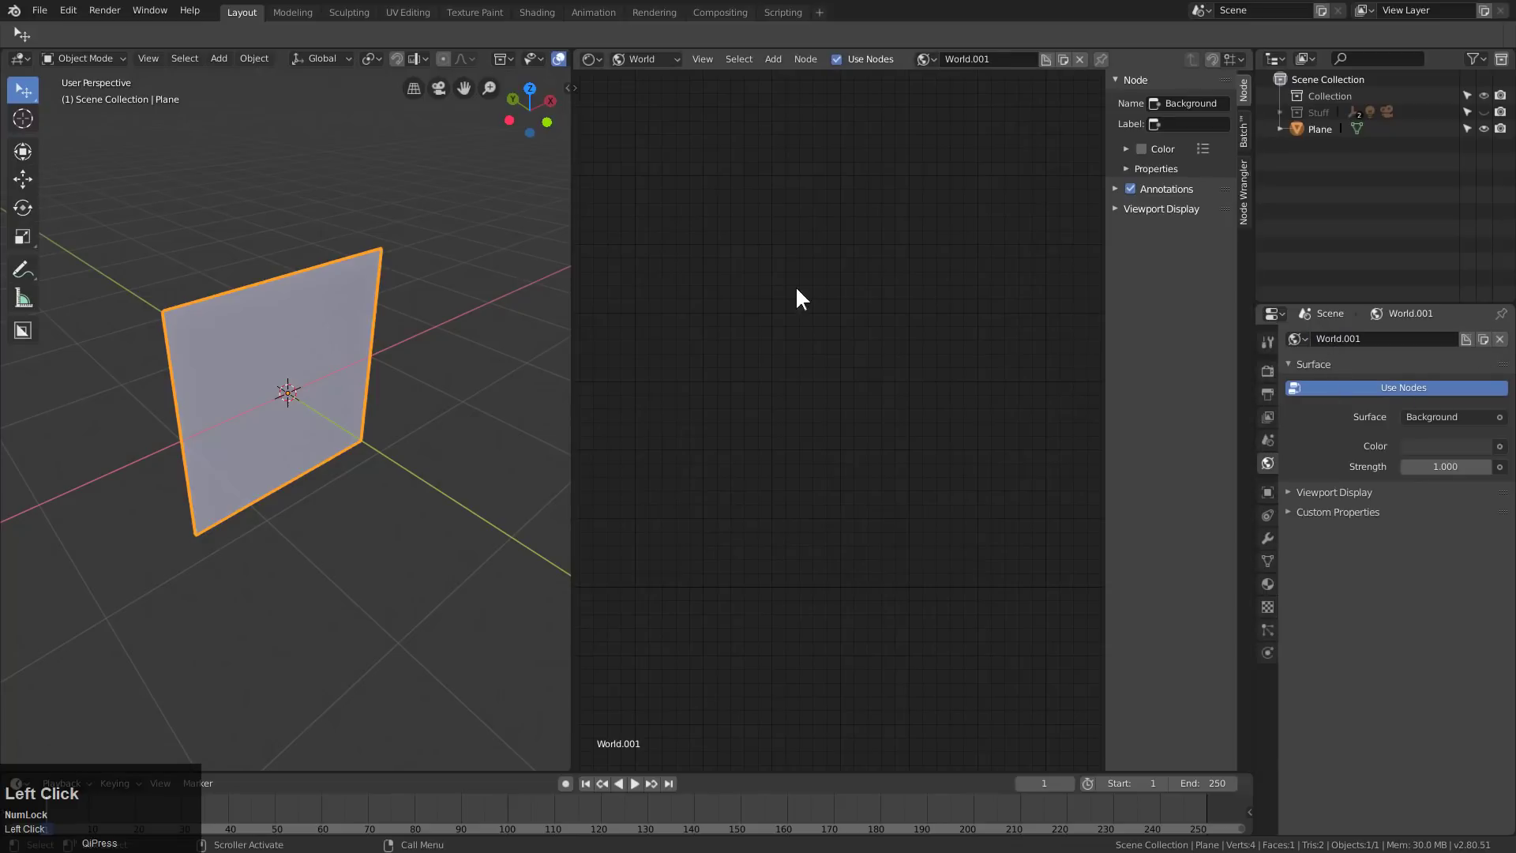
- Switch the 3D viewport to rendered shading and view the plane closer to its front
{"action": "scroll", "coordinate": [505, 53], "scroll_direction": "down", "scroll_amount": 3}
{"action": "scroll", "coordinate": [507, 58], "scroll_direction": "down", "scroll_amount": 2}
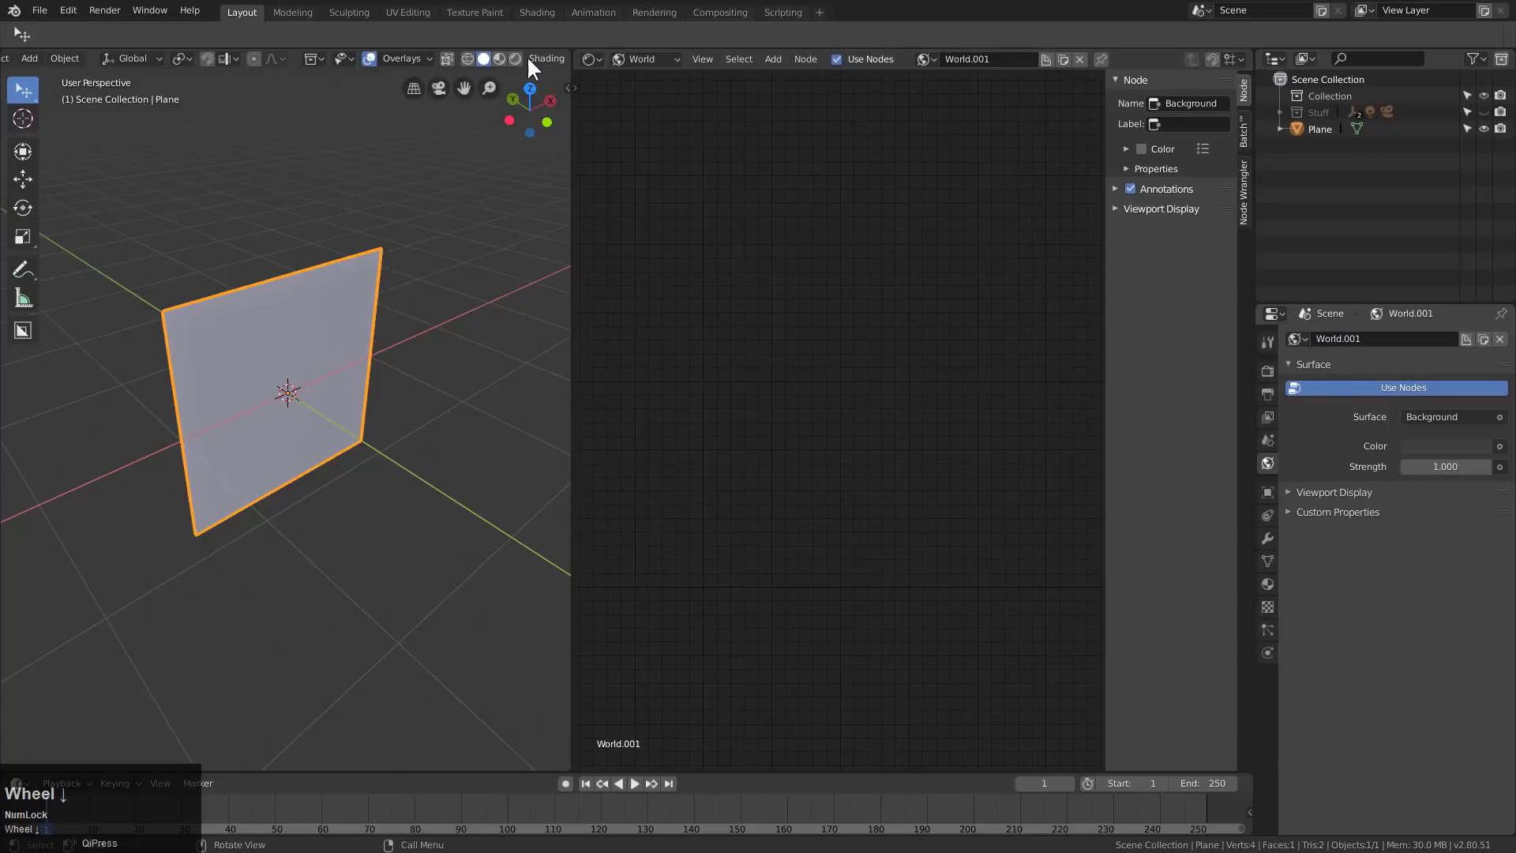
{"action": "left_click", "coordinate": [515, 58]}
{"action": "scroll", "coordinate": [362, 348], "scroll_direction": "down", "scroll_amount": 4}
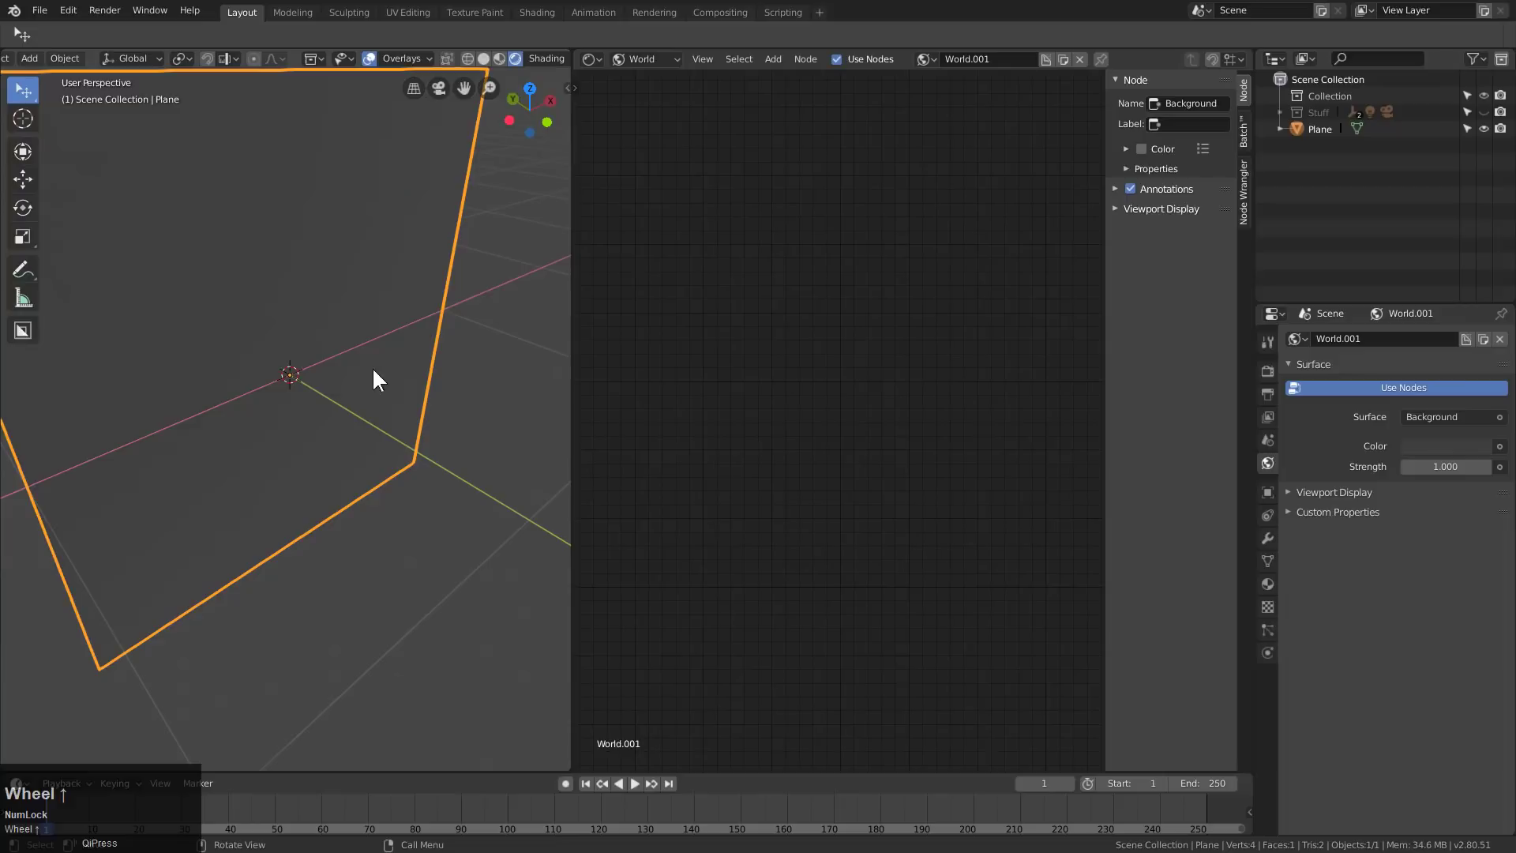
{"action": "middle_click_drag", "start_coordinate": [372, 379], "coordinate": [316, 306]}
- Set the Shader Editor to object shaders and create a new material for the plane
{"action": "left_click", "coordinate": [646, 58]}
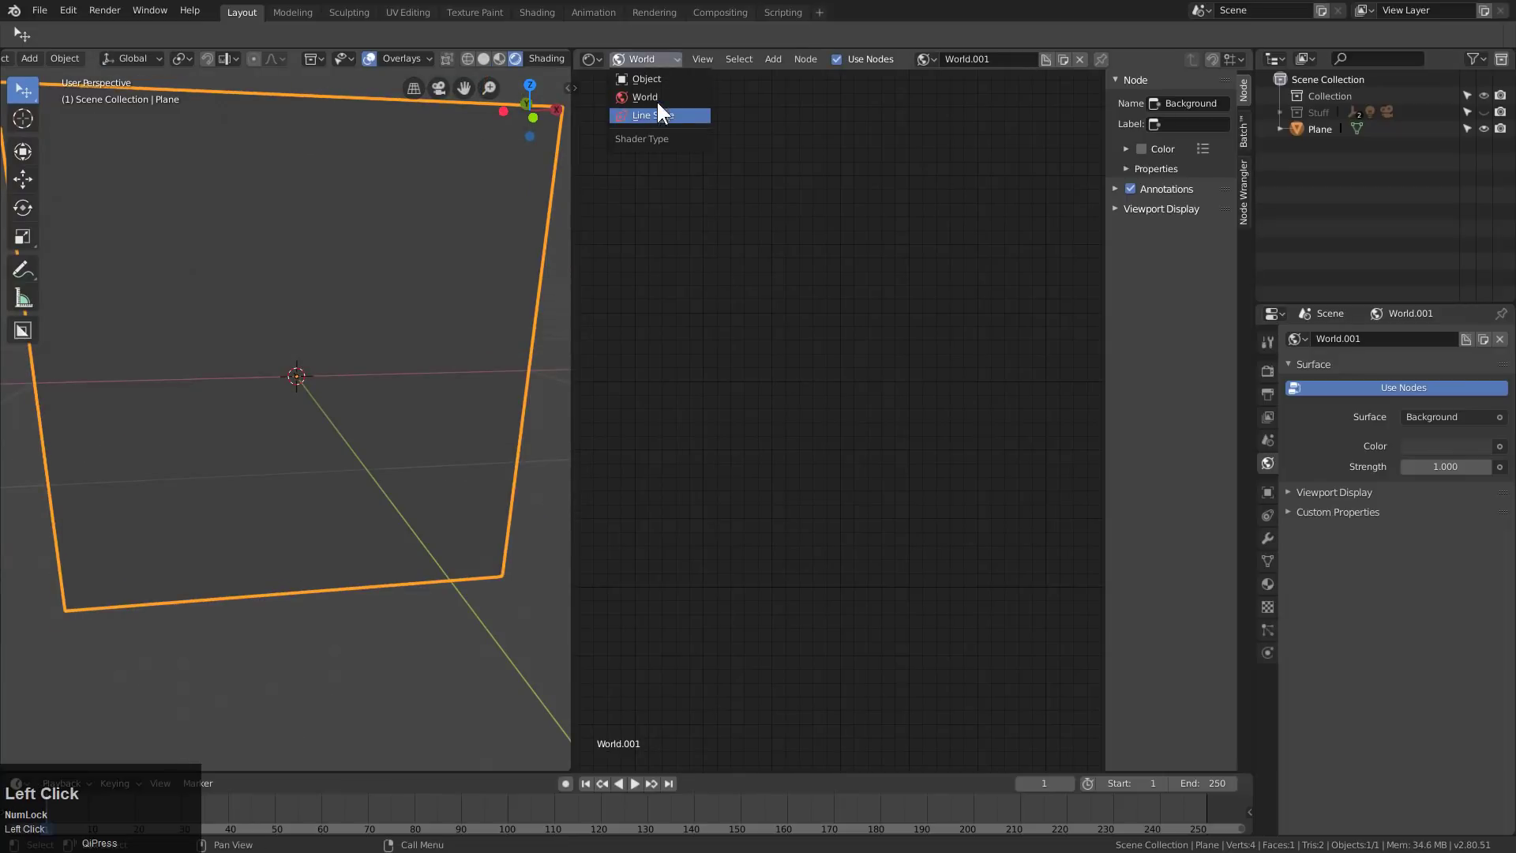
{"action": "left_click", "coordinate": [657, 79]}
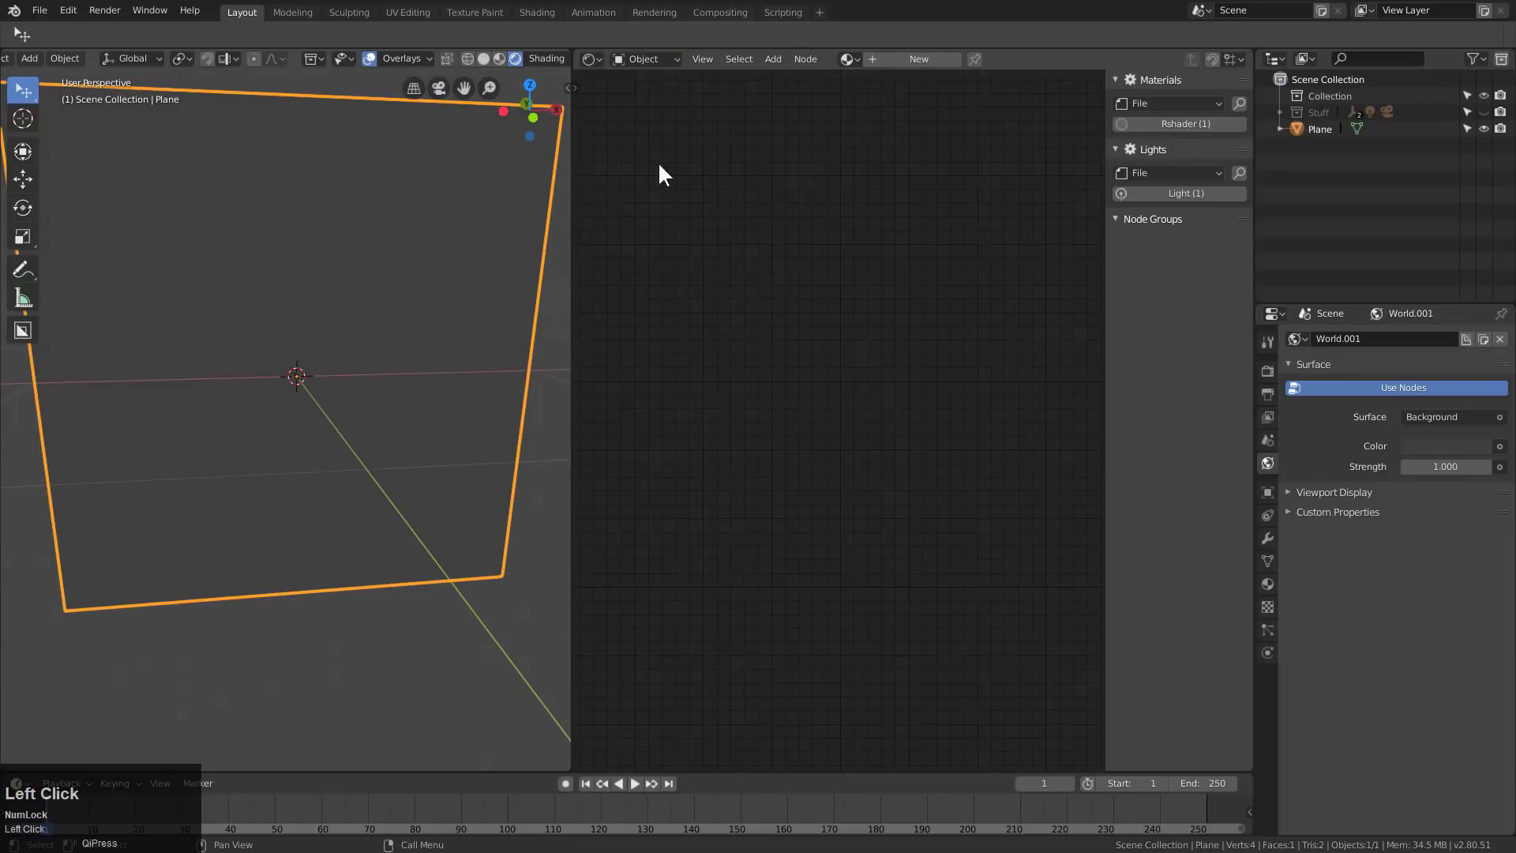
{"action": "left_click", "coordinate": [906, 62]}
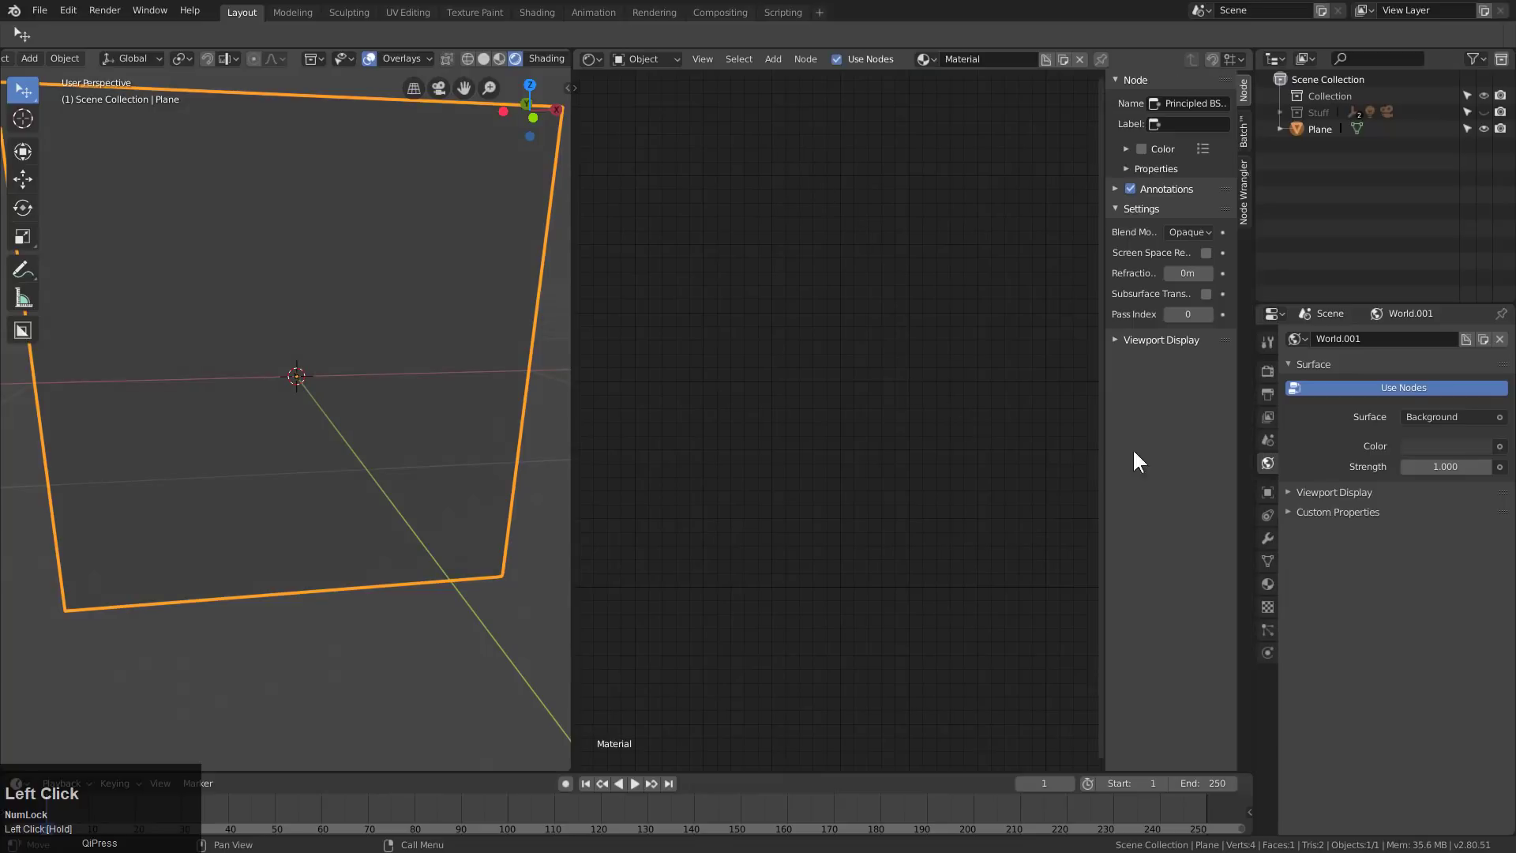
- Set the plane material's blend mode to Additive
{"action": "left_click", "coordinate": [1267, 584]}
{"action": "scroll", "coordinate": [1421, 655], "scroll_direction": "down", "scroll_amount": 10}
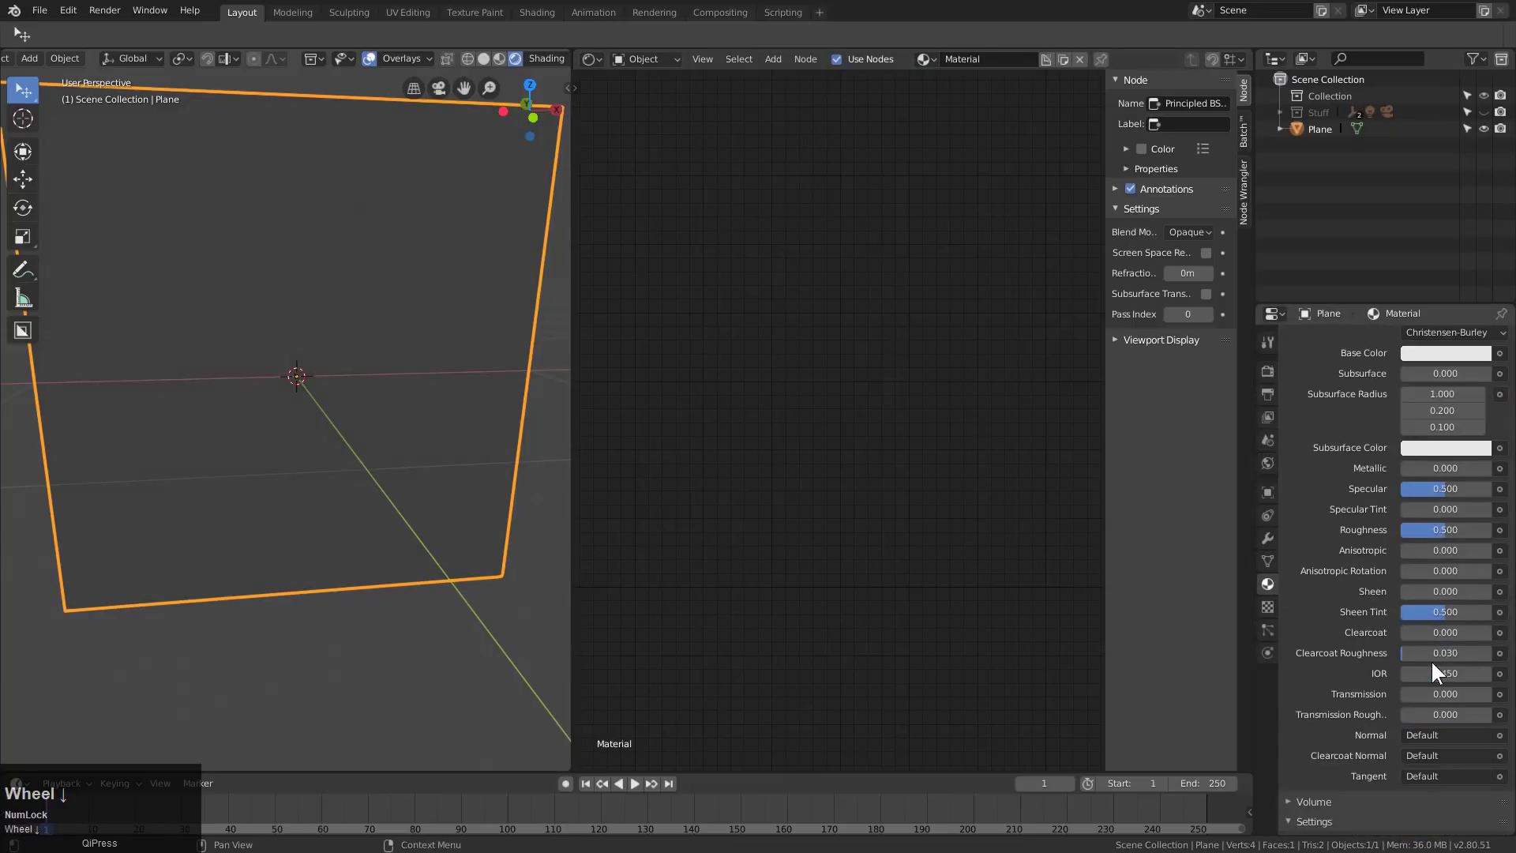
{"action": "left_click", "coordinate": [1408, 722]}
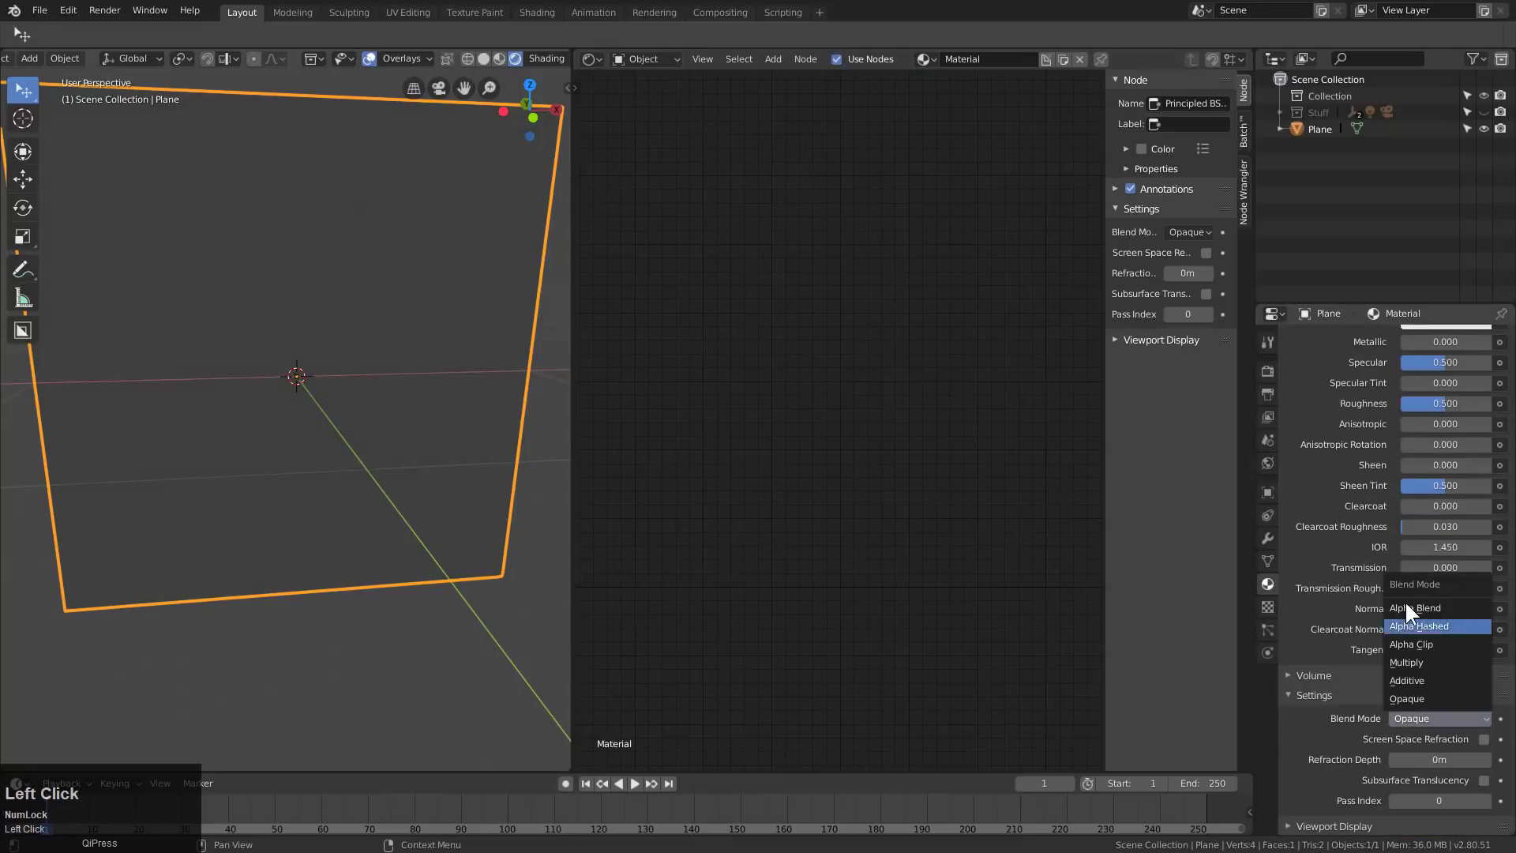
{"action": "left_click", "coordinate": [1413, 681]}
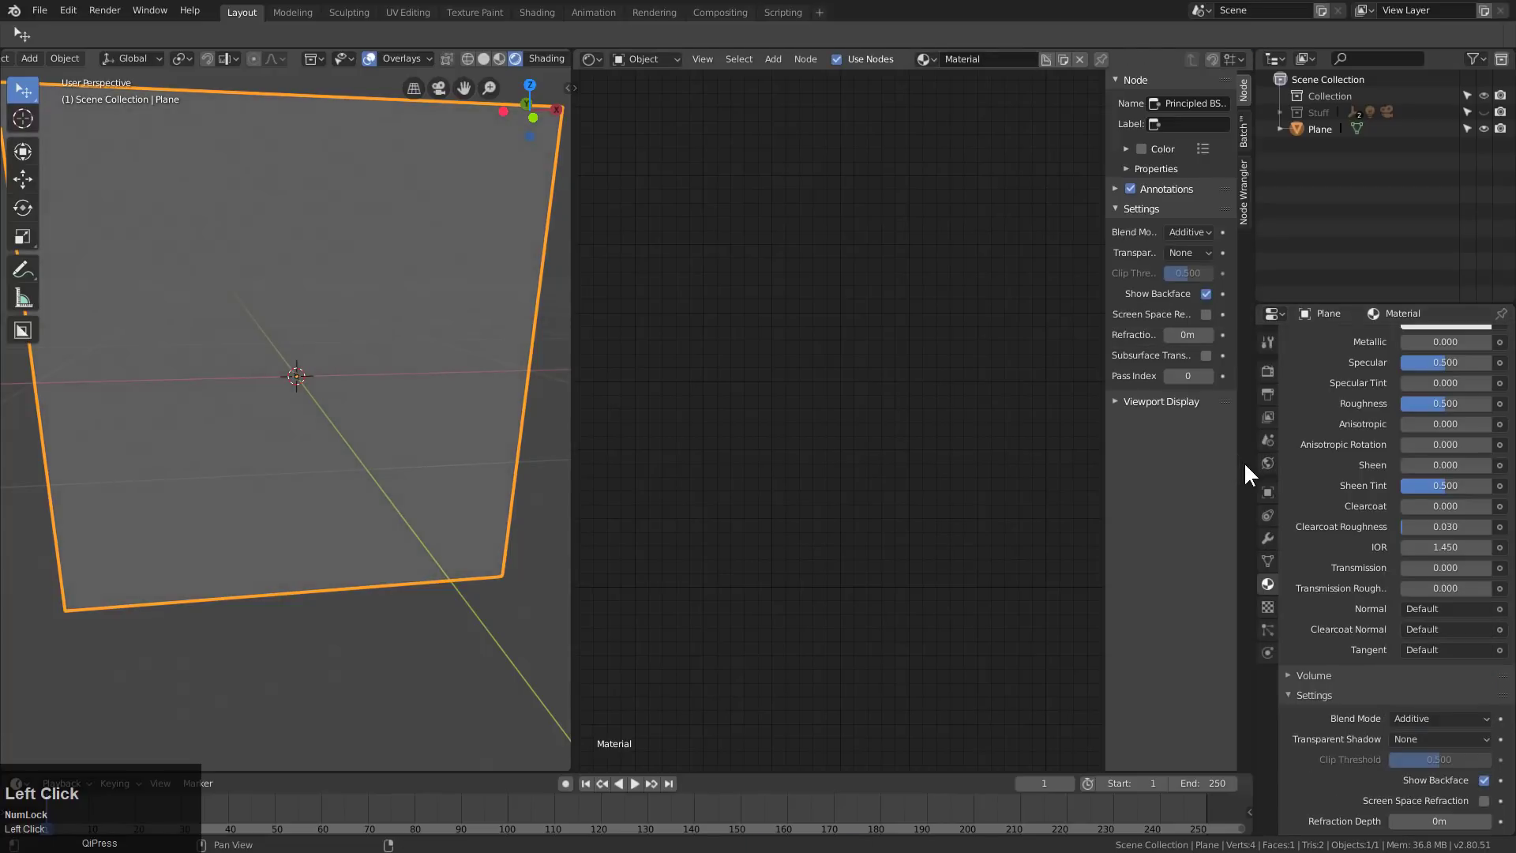
- Widen the Shader Editor area and delete the Principled BSDF node from the material
{"action": "left_click_drag", "start_coordinate": [1256, 474], "coordinate": [1489, 473]}
{"action": "middle_click_drag", "start_coordinate": [1203, 467], "coordinate": [766, 427]}
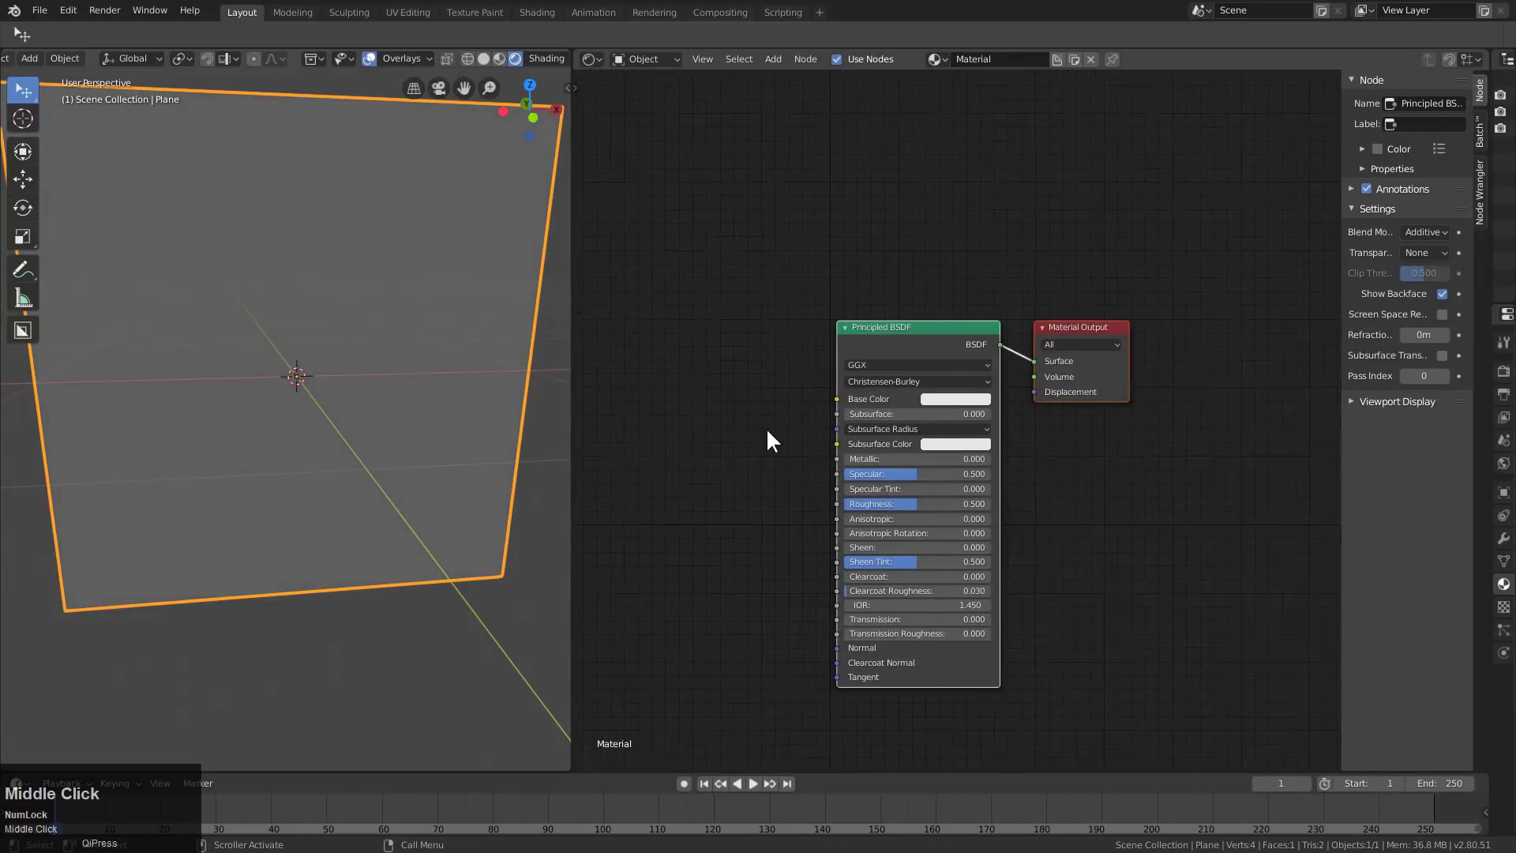
{"action": "left_click", "coordinate": [857, 319]}
{"action": "key", "text": "x"}
- Move the Material Output node to the far right of the node graph to make room for new nodes
{"action": "left_click", "coordinate": [1081, 326]}
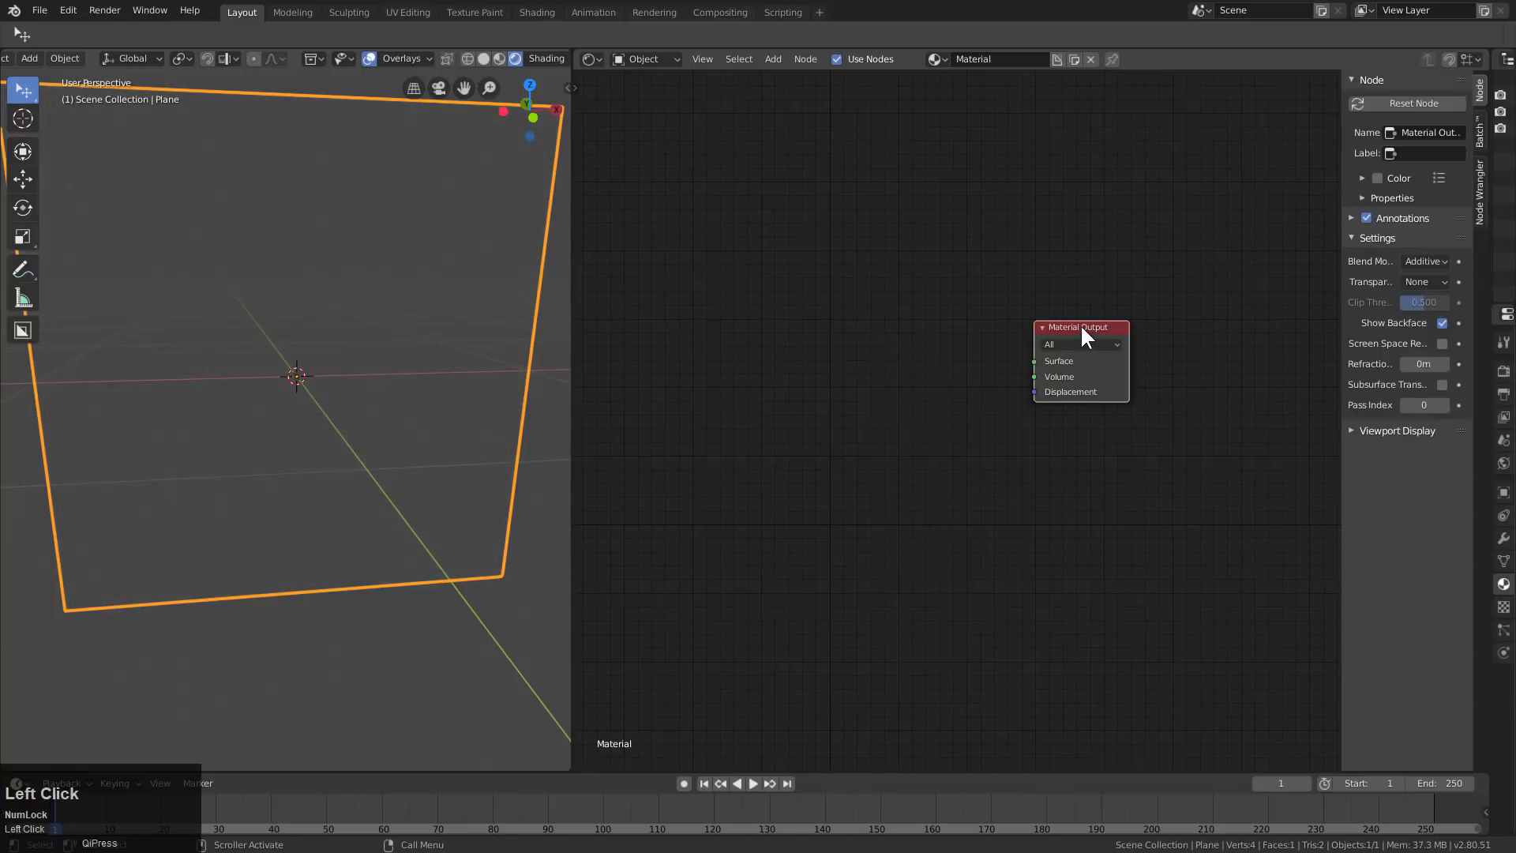
{"action": "middle_click_drag", "start_coordinate": [889, 329], "coordinate": [1232, 371]}
{"action": "scroll", "coordinate": [971, 378], "scroll_direction": "down", "scroll_amount": 2}
{"action": "middle_click_drag", "start_coordinate": [889, 405], "coordinate": [1145, 383]}
{"action": "scroll", "coordinate": [1291, 409], "scroll_direction": "up", "scroll_amount": 2}
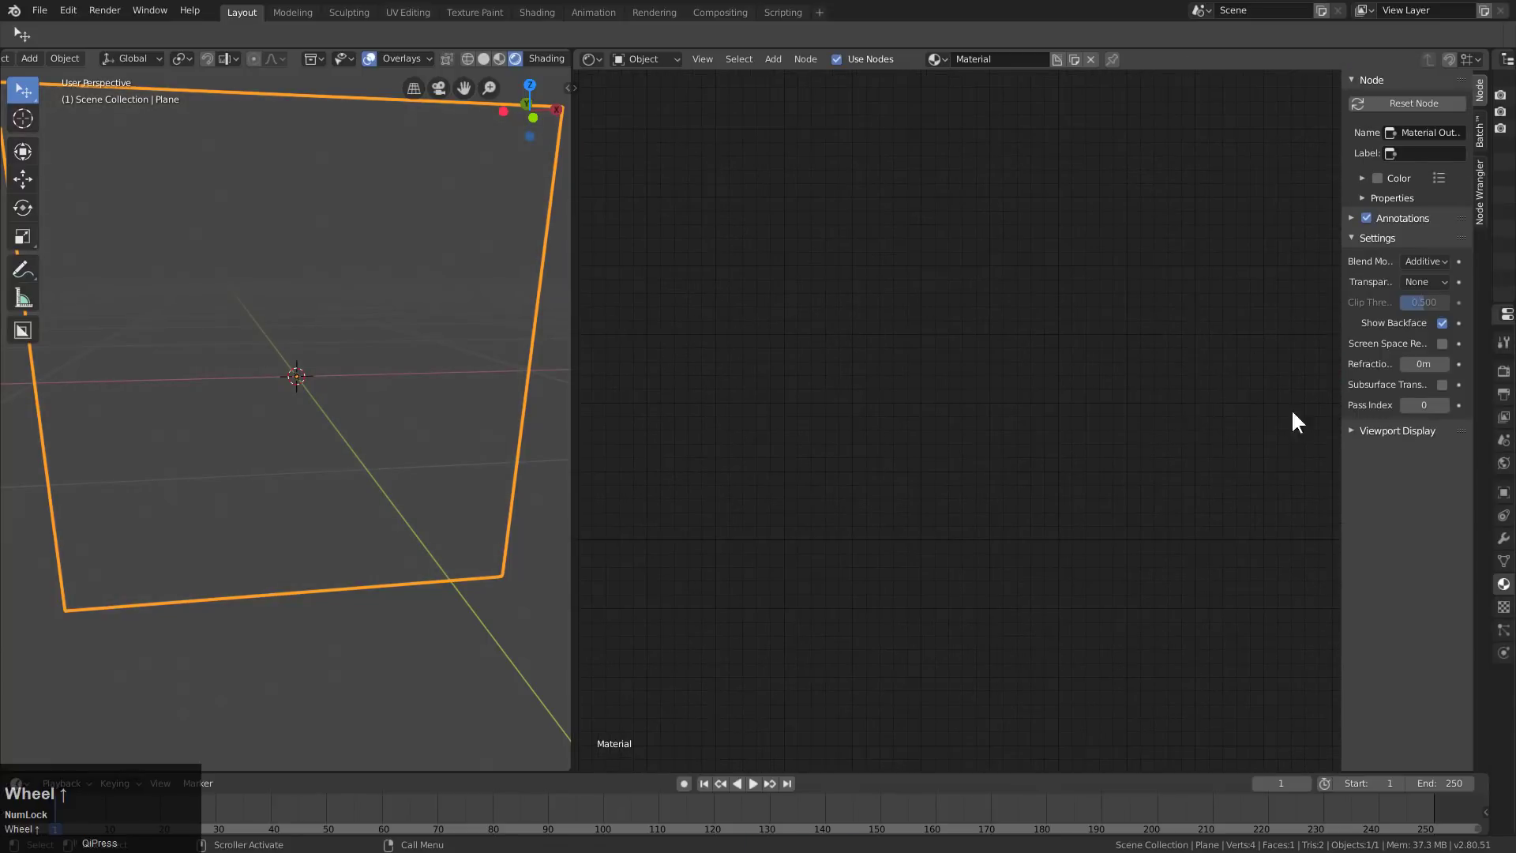
{"action": "middle_click_drag", "start_coordinate": [1292, 419], "coordinate": [1292, 383]}
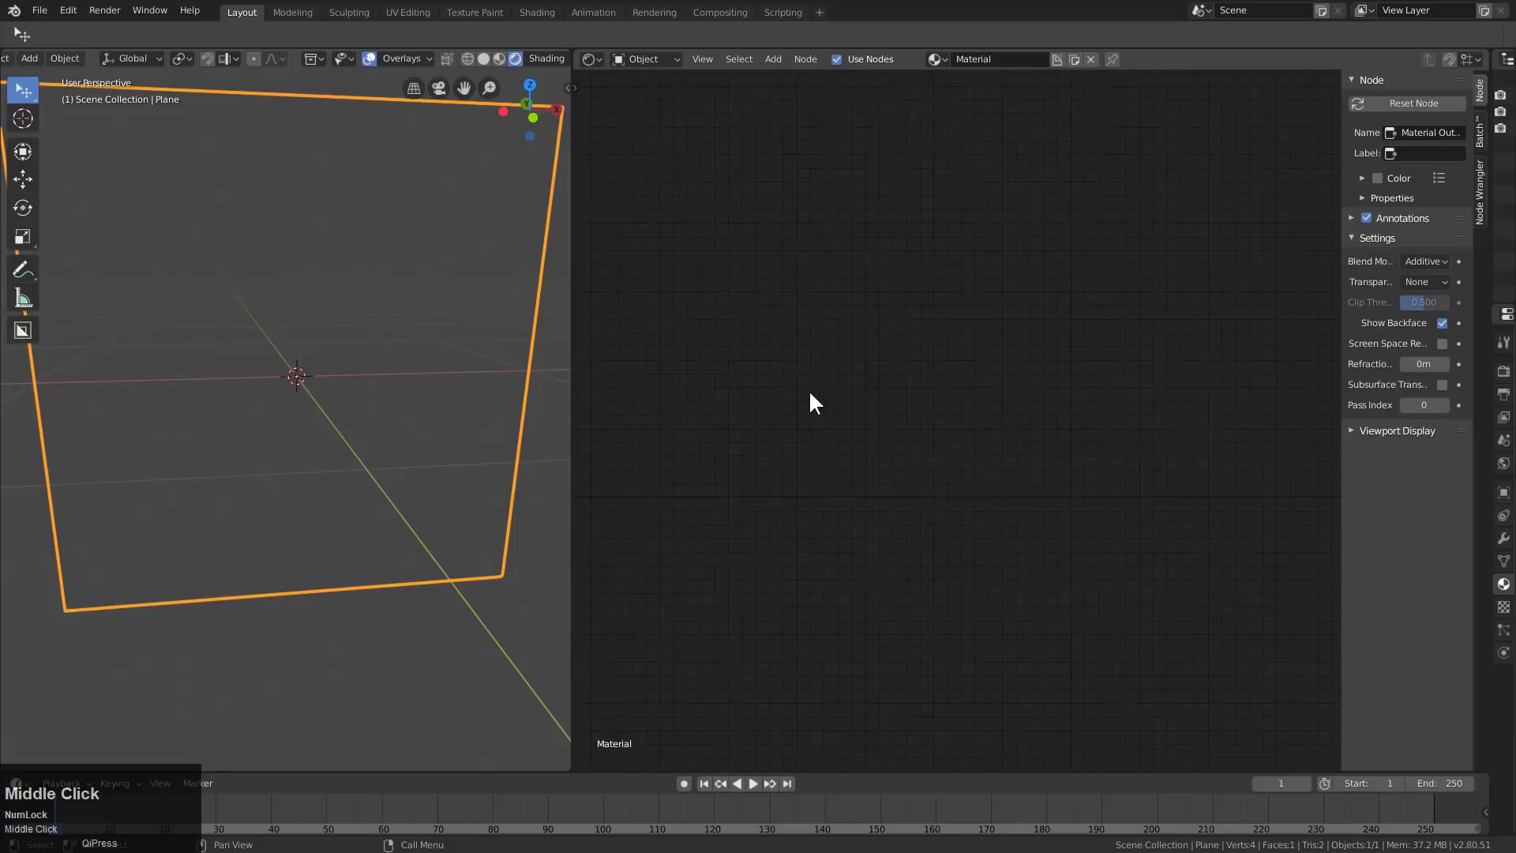
- Add a Texture Coordinate node at the start of the material's empty node graph
{"action": "key", "text": "shift+a"}
{"action": "left_click_drag", "start_coordinate": [769, 403], "coordinate": [888, 655]}
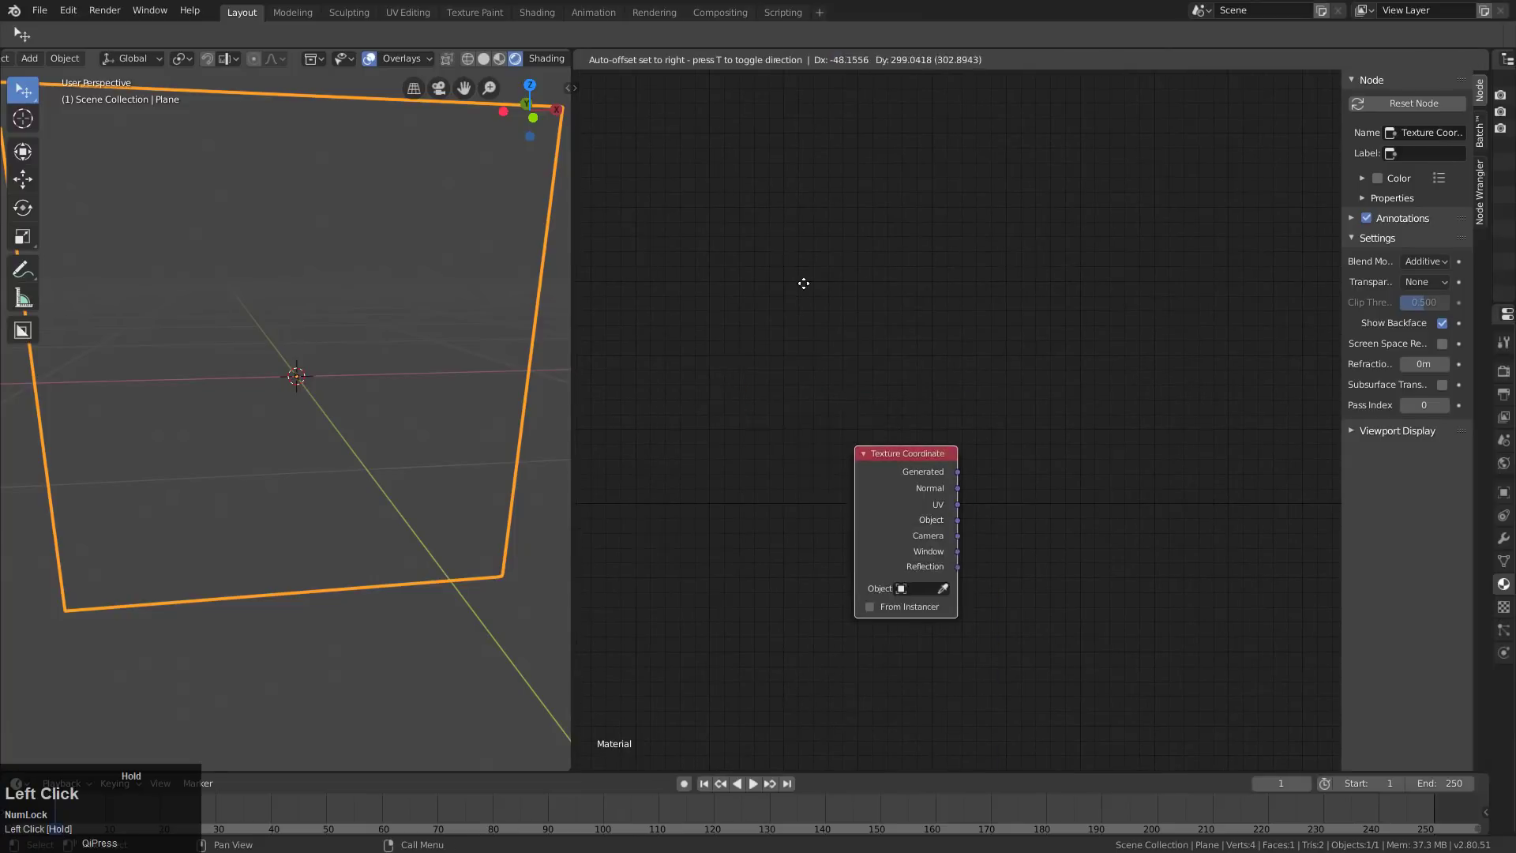
{"action": "left_click", "coordinate": [897, 247]}
{"action": "left_click_drag", "start_coordinate": [838, 291], "coordinate": [748, 294]}
- Add a Mapping node after the Texture Coordinate node and link the UV output to its Vector input
{"action": "key", "text": "shift+a"}
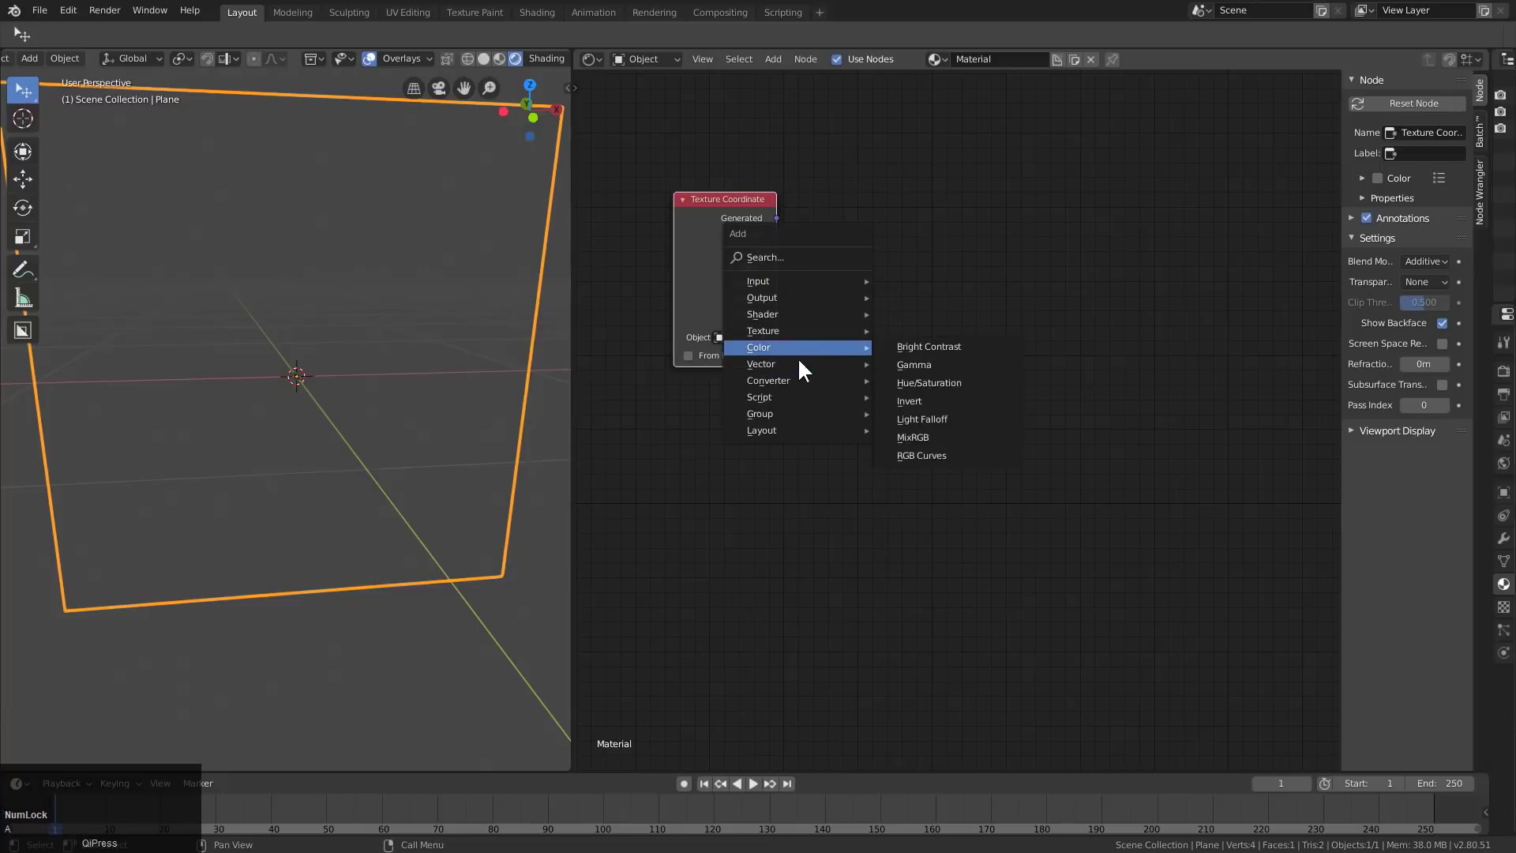
{"action": "mouse_move", "coordinate": [799, 363]}
{"action": "left_click", "coordinate": [925, 399]}
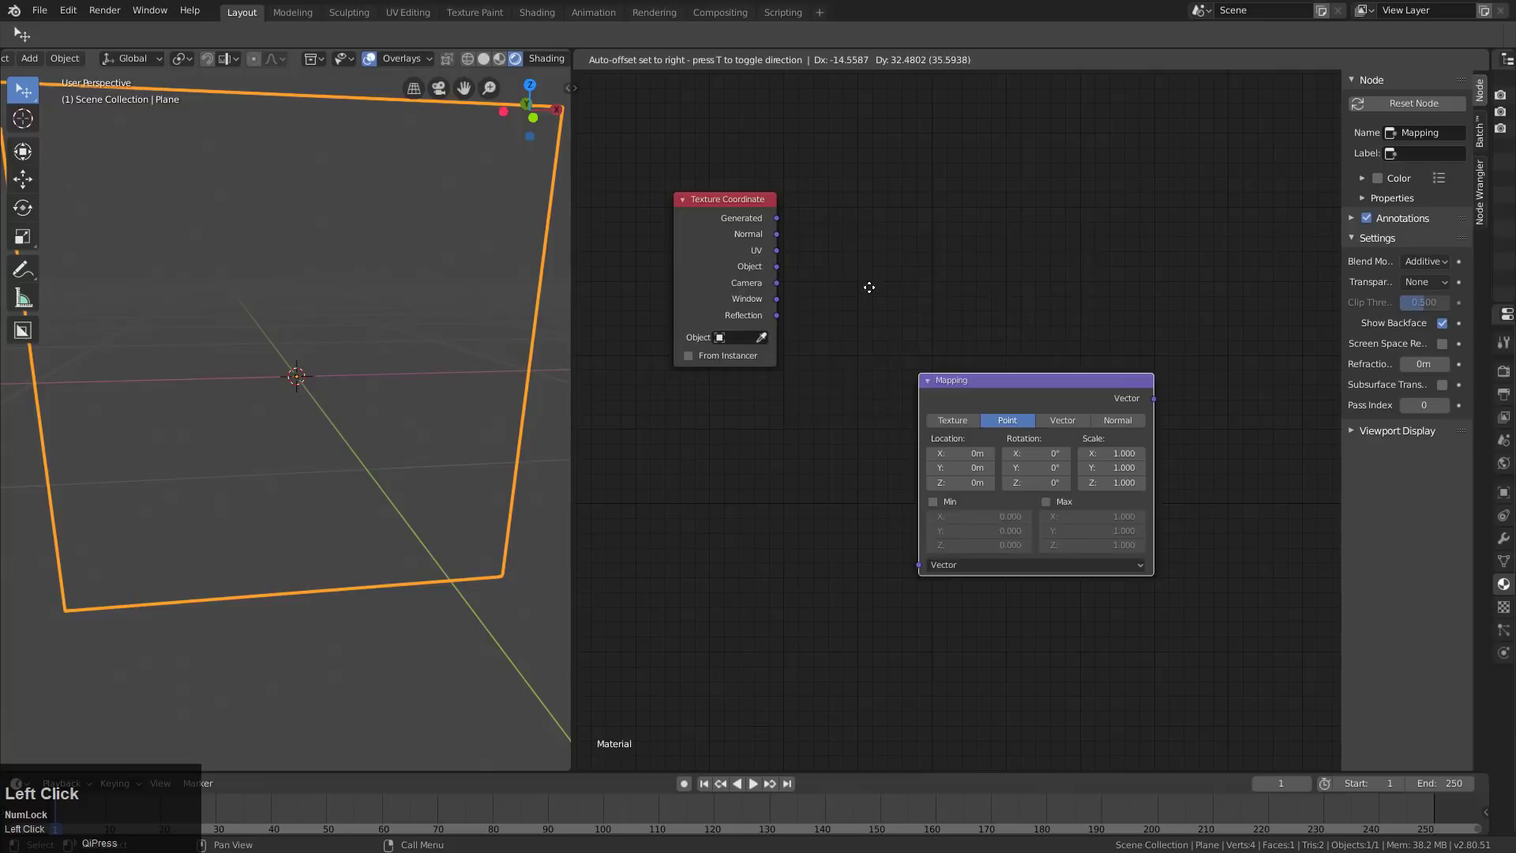
{"action": "left_click", "coordinate": [788, 226]}
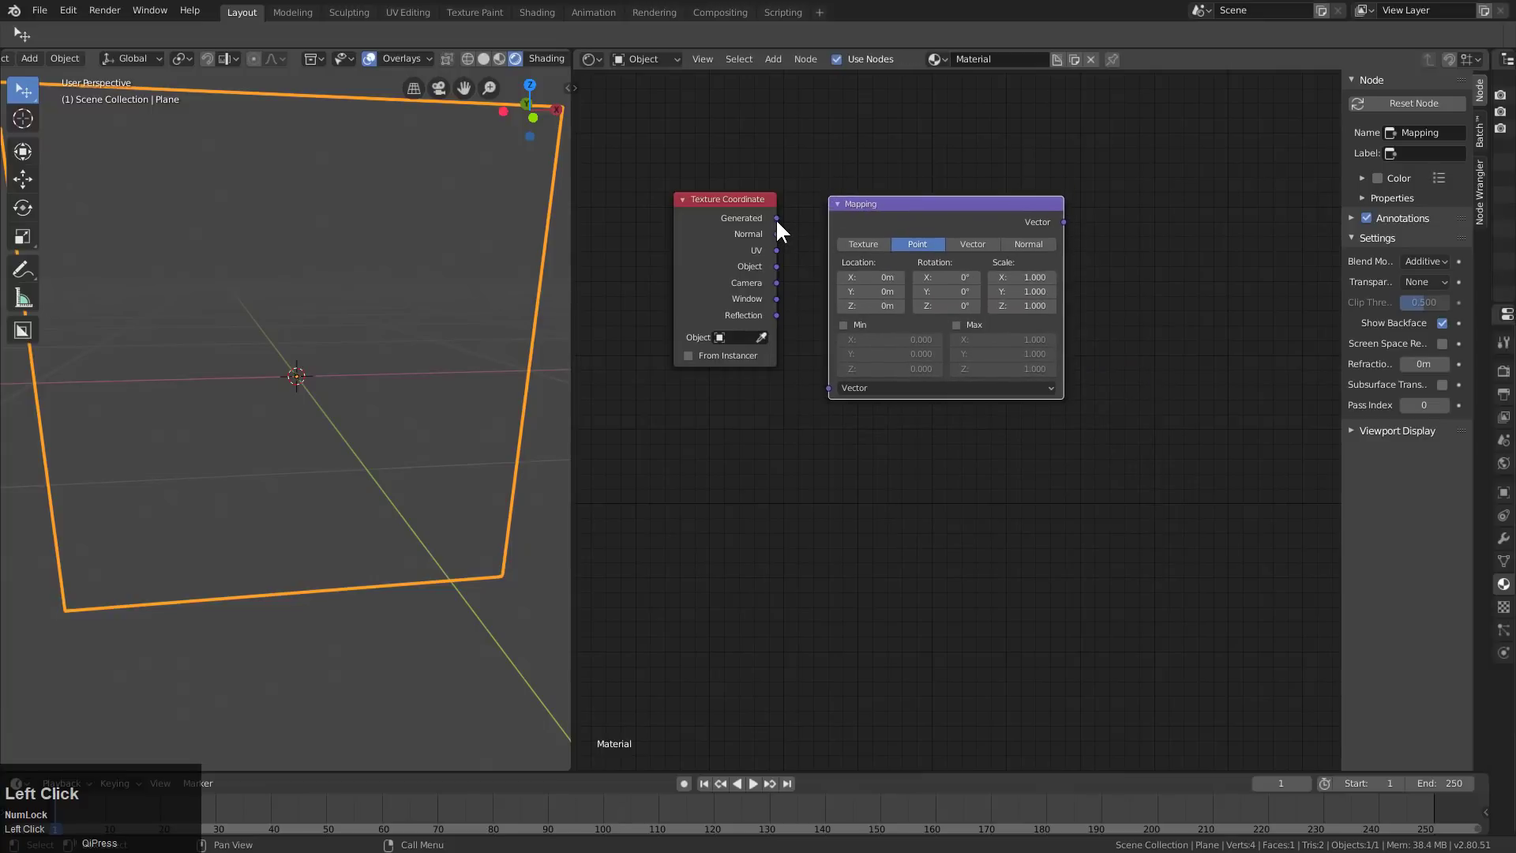
{"action": "left_click_drag", "start_coordinate": [777, 250], "coordinate": [829, 388]}
{"action": "middle_click_drag", "start_coordinate": [829, 388], "coordinate": [888, 404]}
- Add a Gradient Texture node and link the Mapping node's Vector output to its Vector input
{"action": "key", "text": "shift+a"}
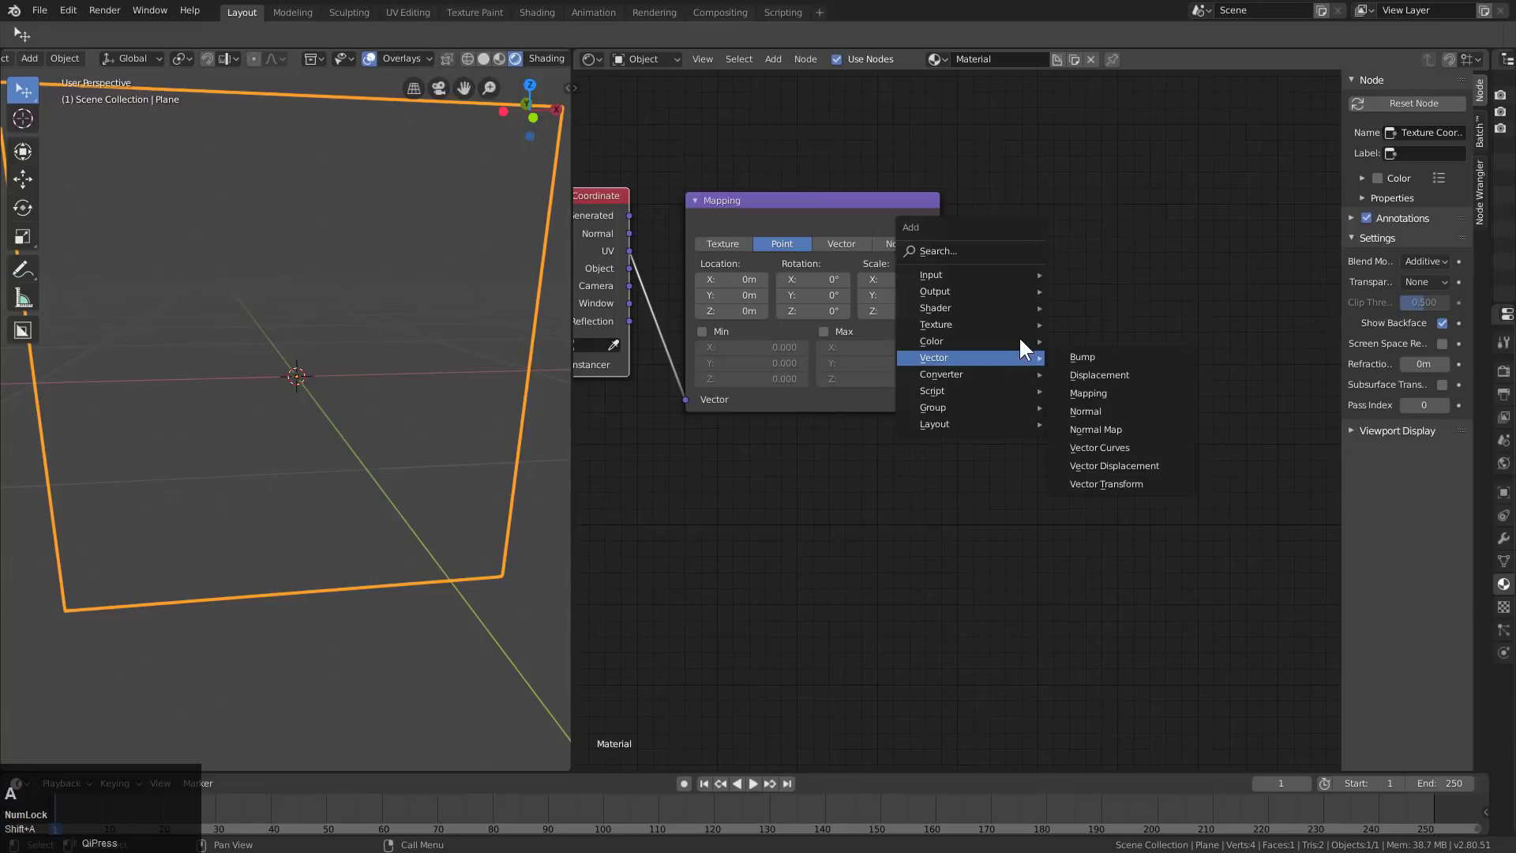
{"action": "mouse_move", "coordinate": [1012, 322]}
{"action": "left_click", "coordinate": [1104, 419]}
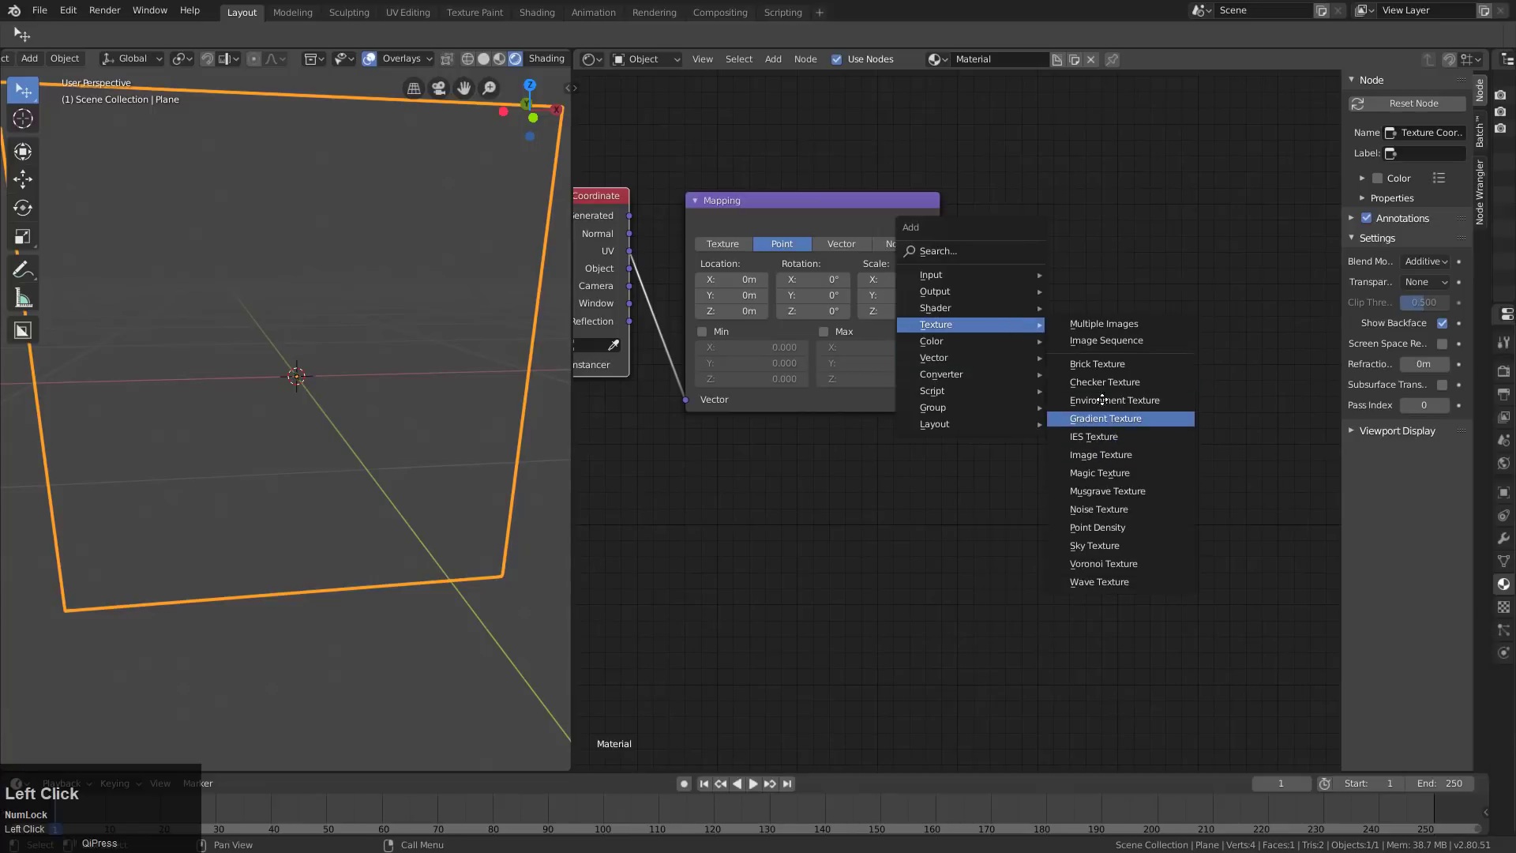
{"action": "left_click", "coordinate": [953, 235]}
{"action": "left_click_drag", "start_coordinate": [938, 220], "coordinate": [990, 328]}
{"action": "middle_click_drag", "start_coordinate": [1002, 385], "coordinate": [1020, 355]}
- Set the Mapping node's location to X -1.5 m, Y -0.1 m and Z -0.5 m
{"action": "scroll", "coordinate": [849, 299], "scroll_direction": "up", "scroll_amount": 1}
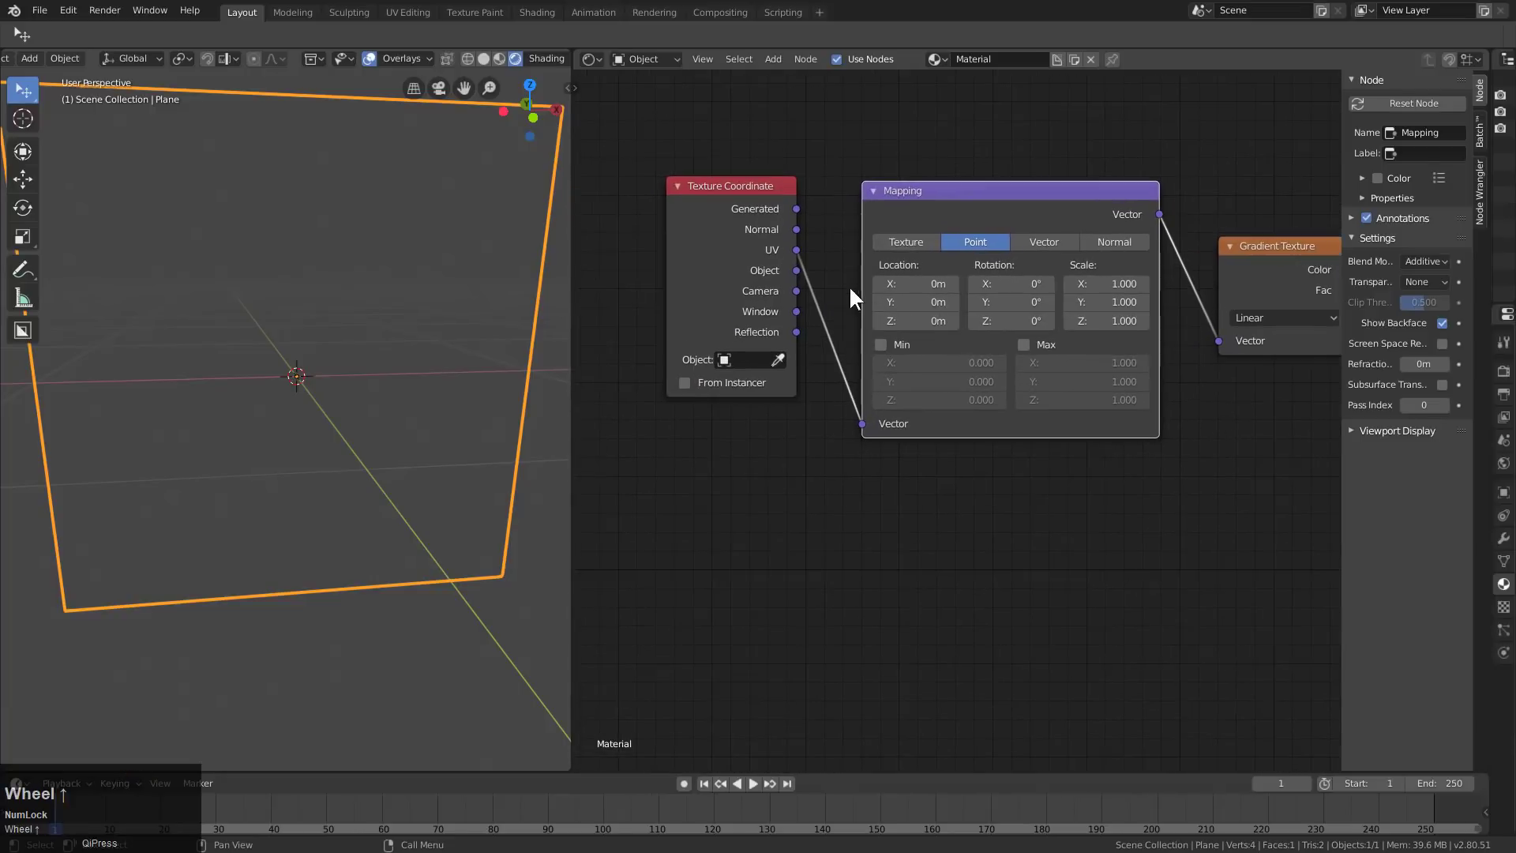
{"action": "left_click", "coordinate": [908, 284]}
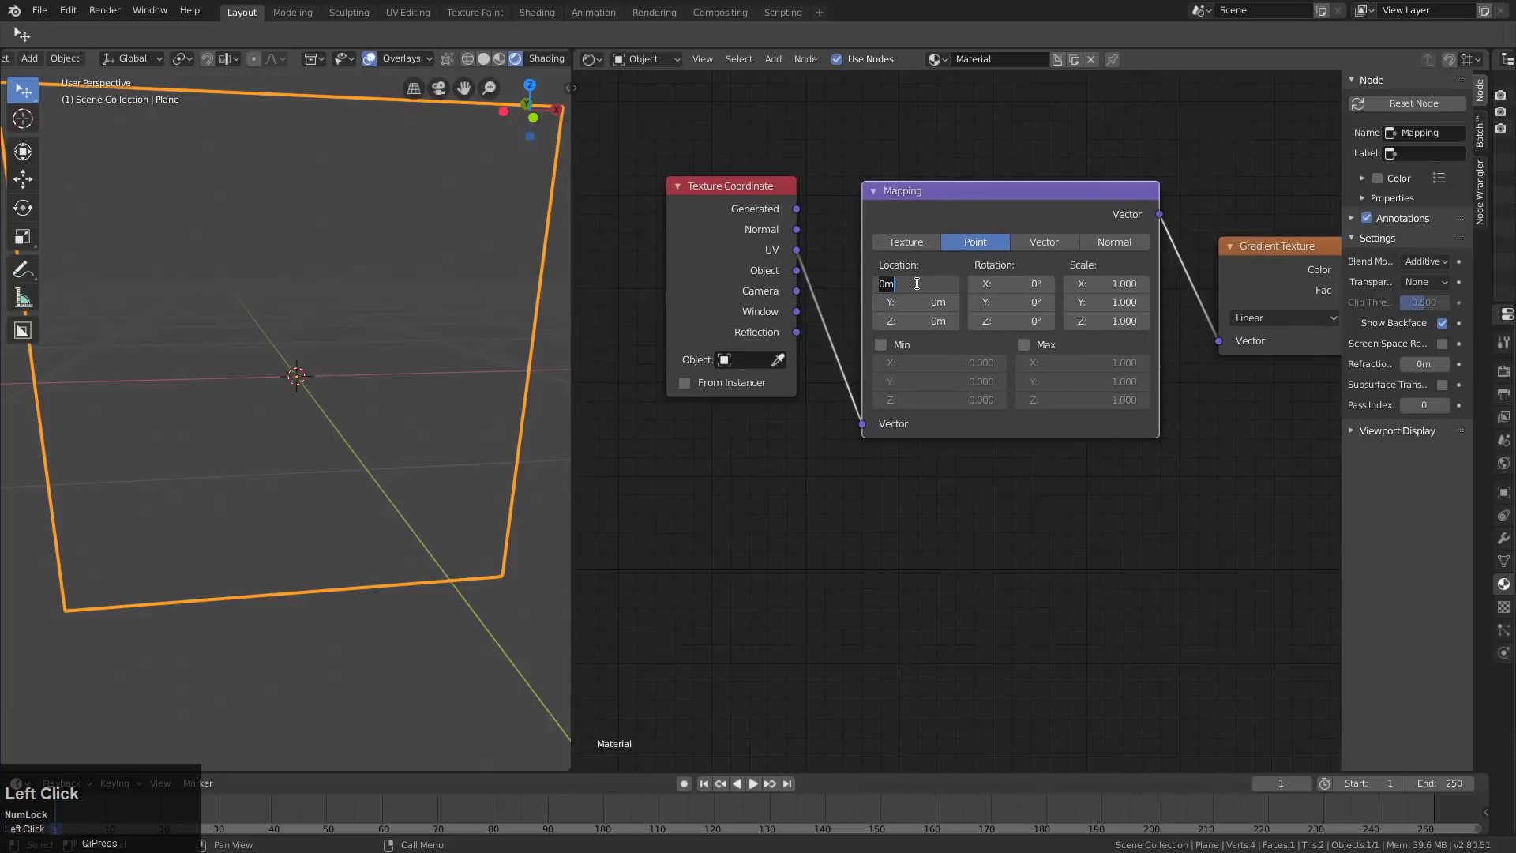
{"action": "type", "text": "-1.5"}
{"action": "key", "text": "Tab"}
{"action": "type", "text": "-0"}
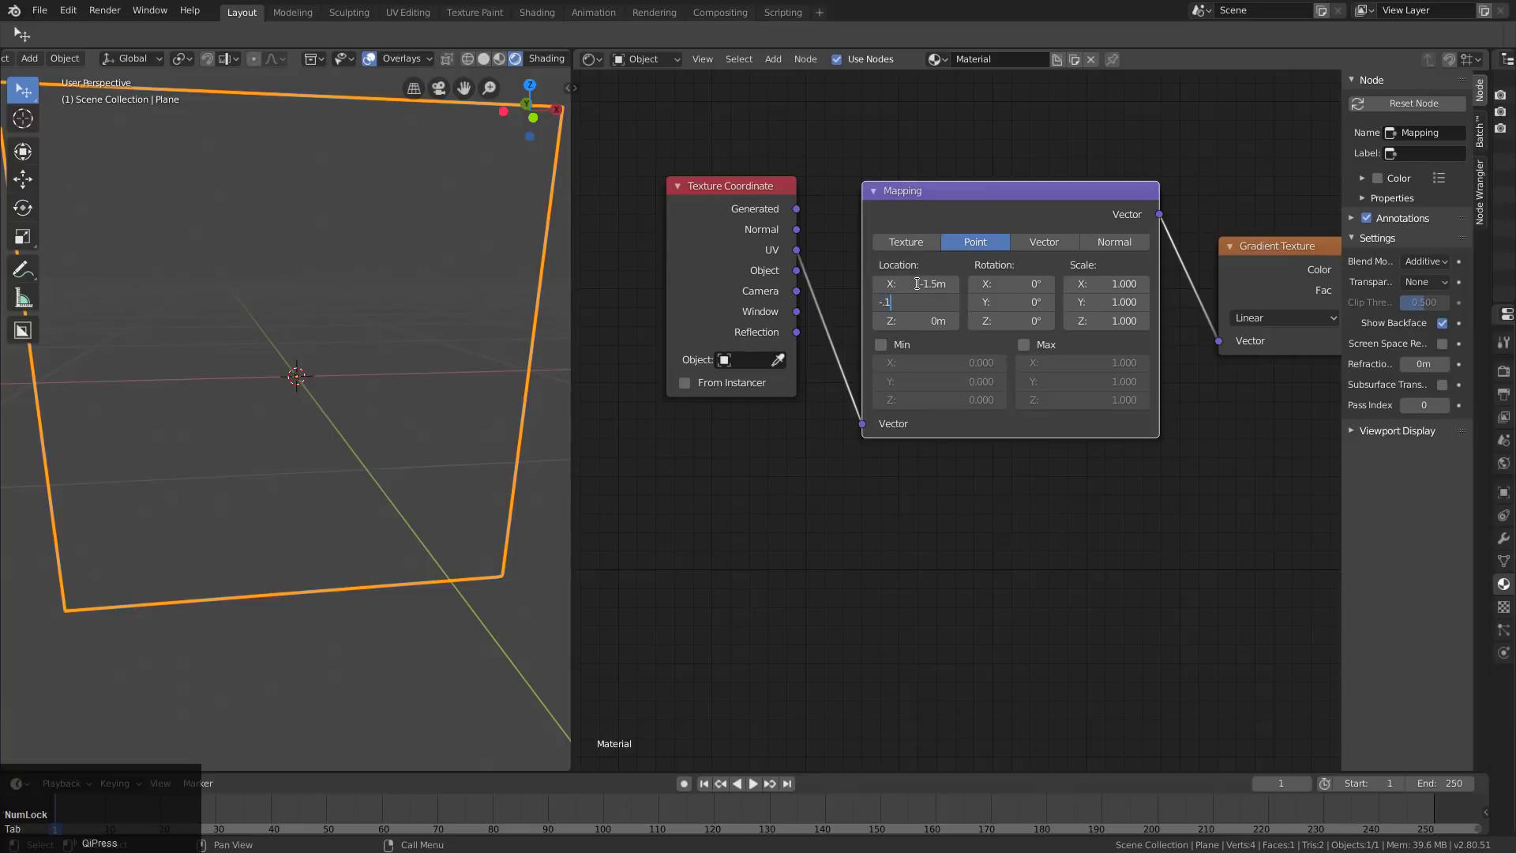
{"action": "type", "text": ".1"}
{"action": "key", "text": "Tab"}
{"action": "key", "text": "BackSpace"}
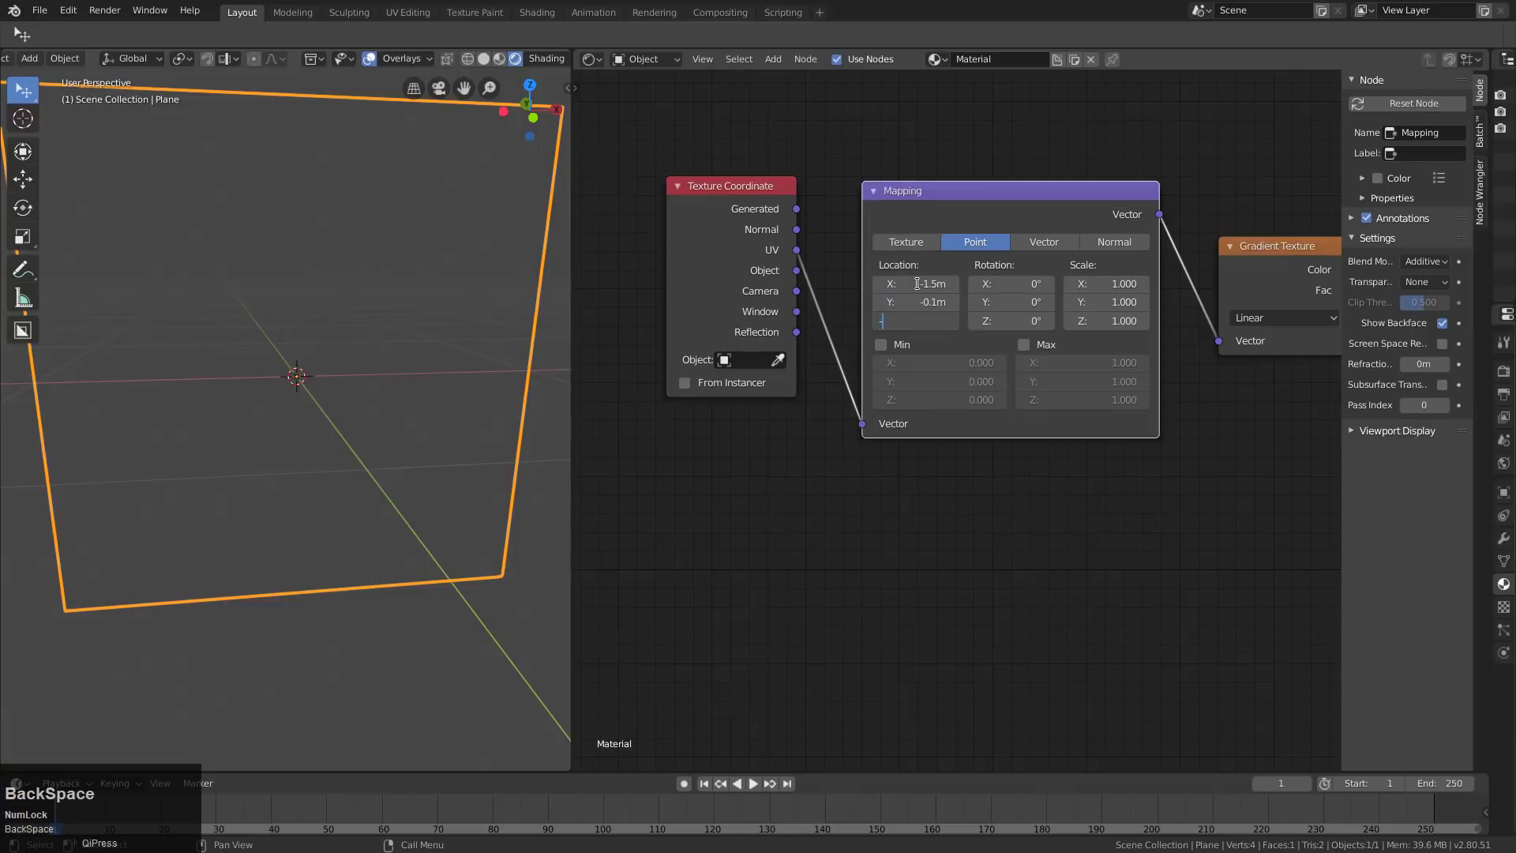
{"action": "type", "text": "-1.5"}
{"action": "key", "text": "Return"}
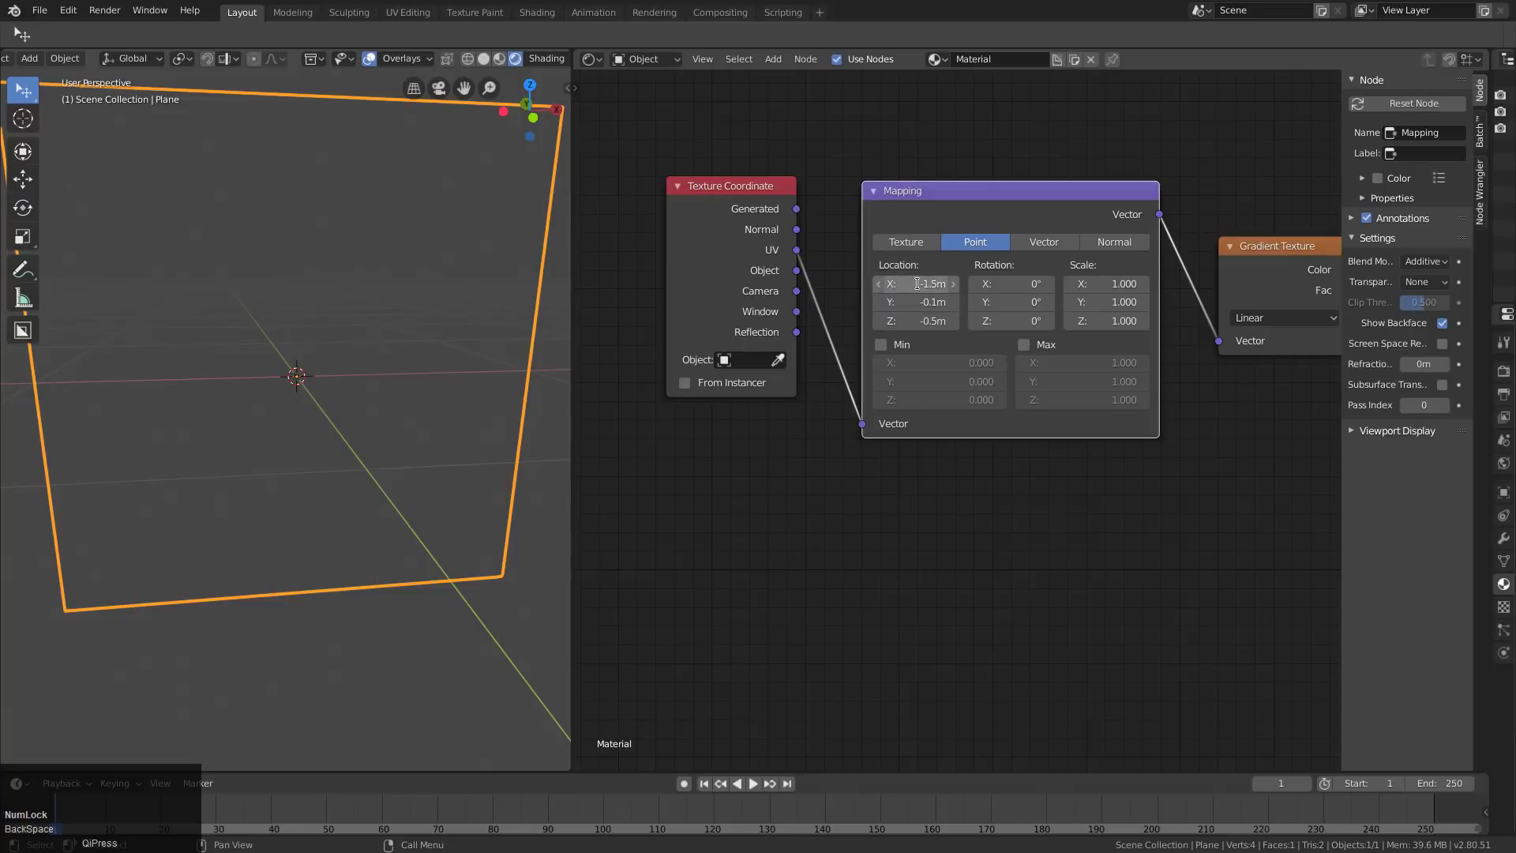
- Set the Mapping node's rotation to X 5.1° and Y -0.3°
{"action": "left_click", "coordinate": [1010, 283]}
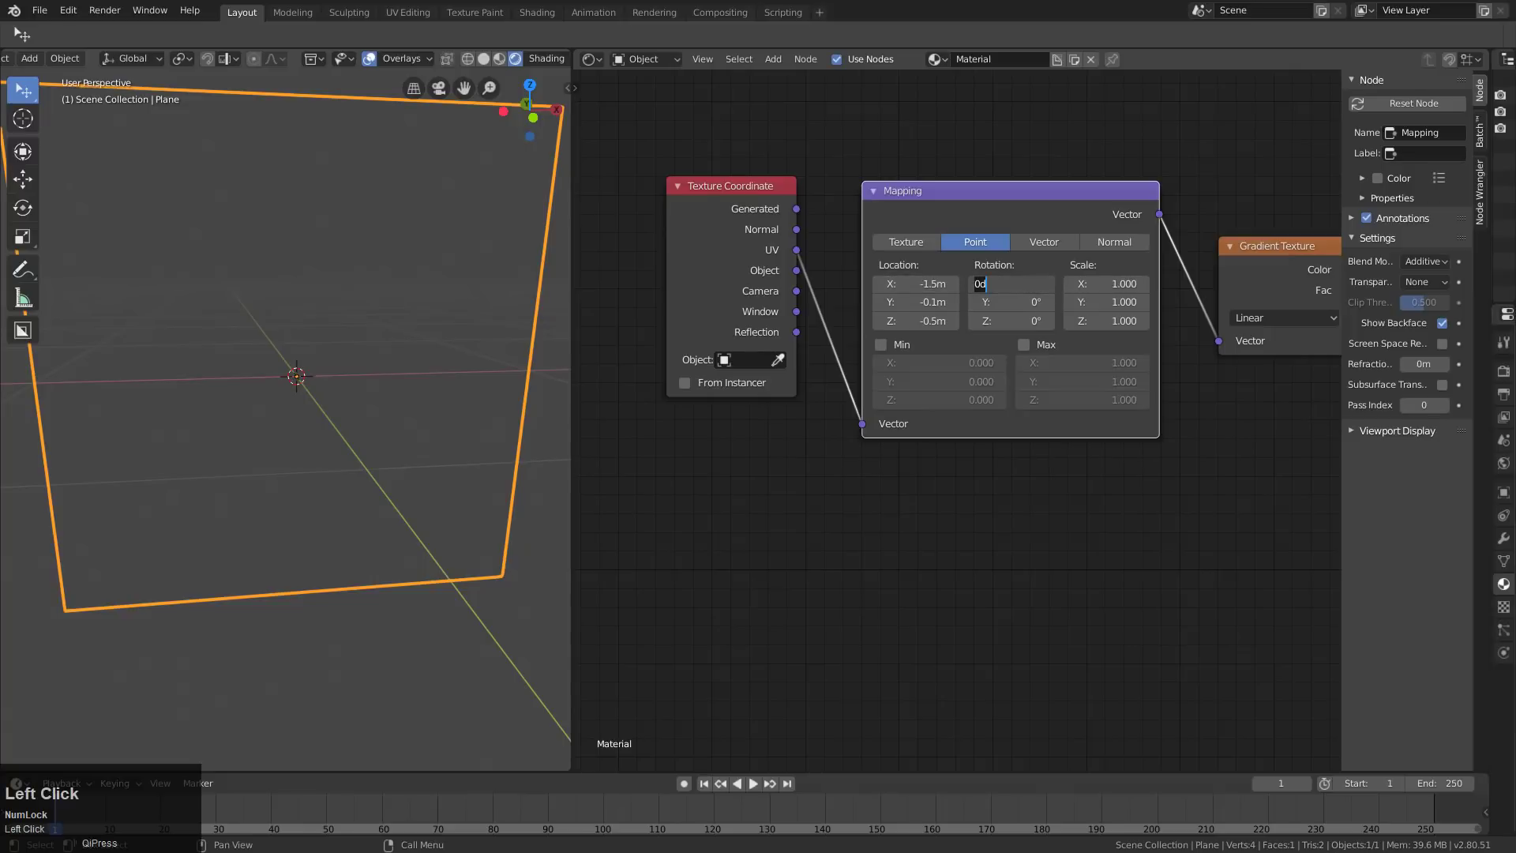
{"action": "type", "text": "5.1"}
{"action": "key", "text": "Tab"}
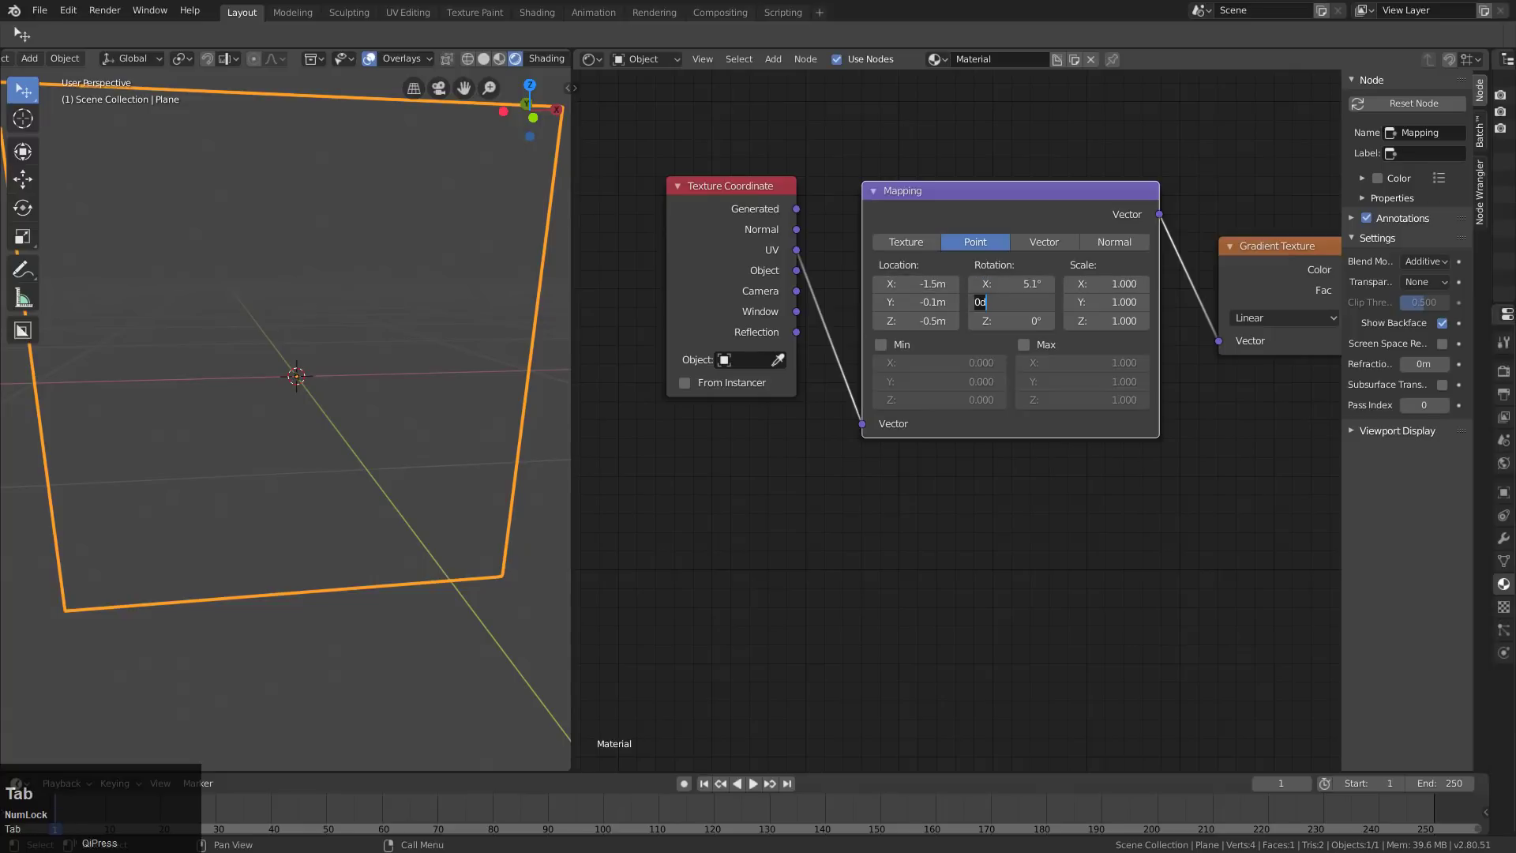
{"action": "key", "text": "Tab"}
{"action": "key", "text": "Return"}
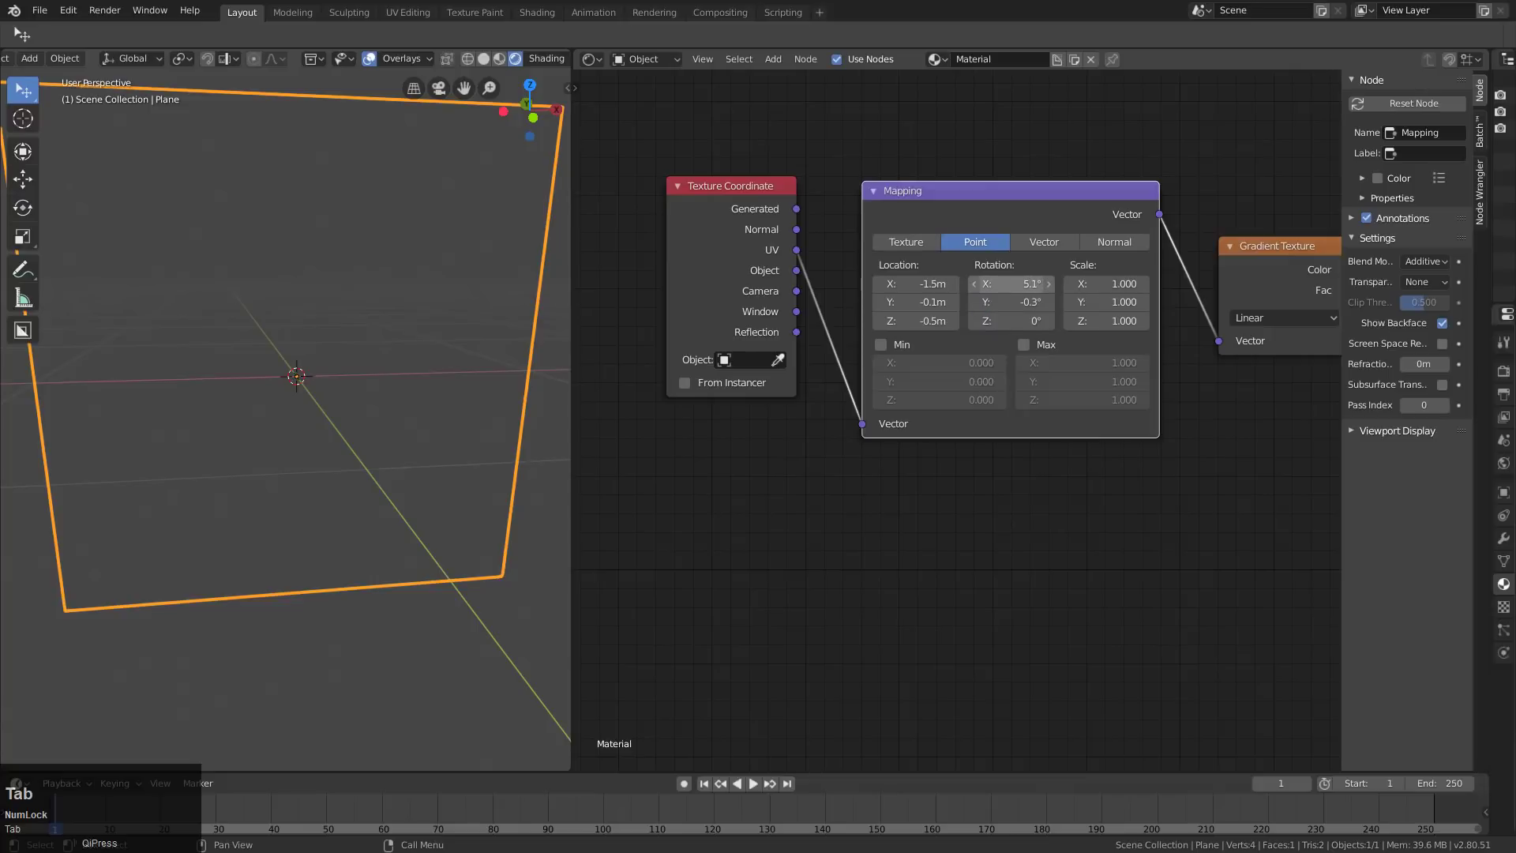
- Set the Mapping node's scale to X 2.7, Y 1.5 and Z -0.8
{"action": "left_click", "coordinate": [1105, 282]}
{"action": "type", "text": "2.7"}
{"action": "key", "text": "Tab"}
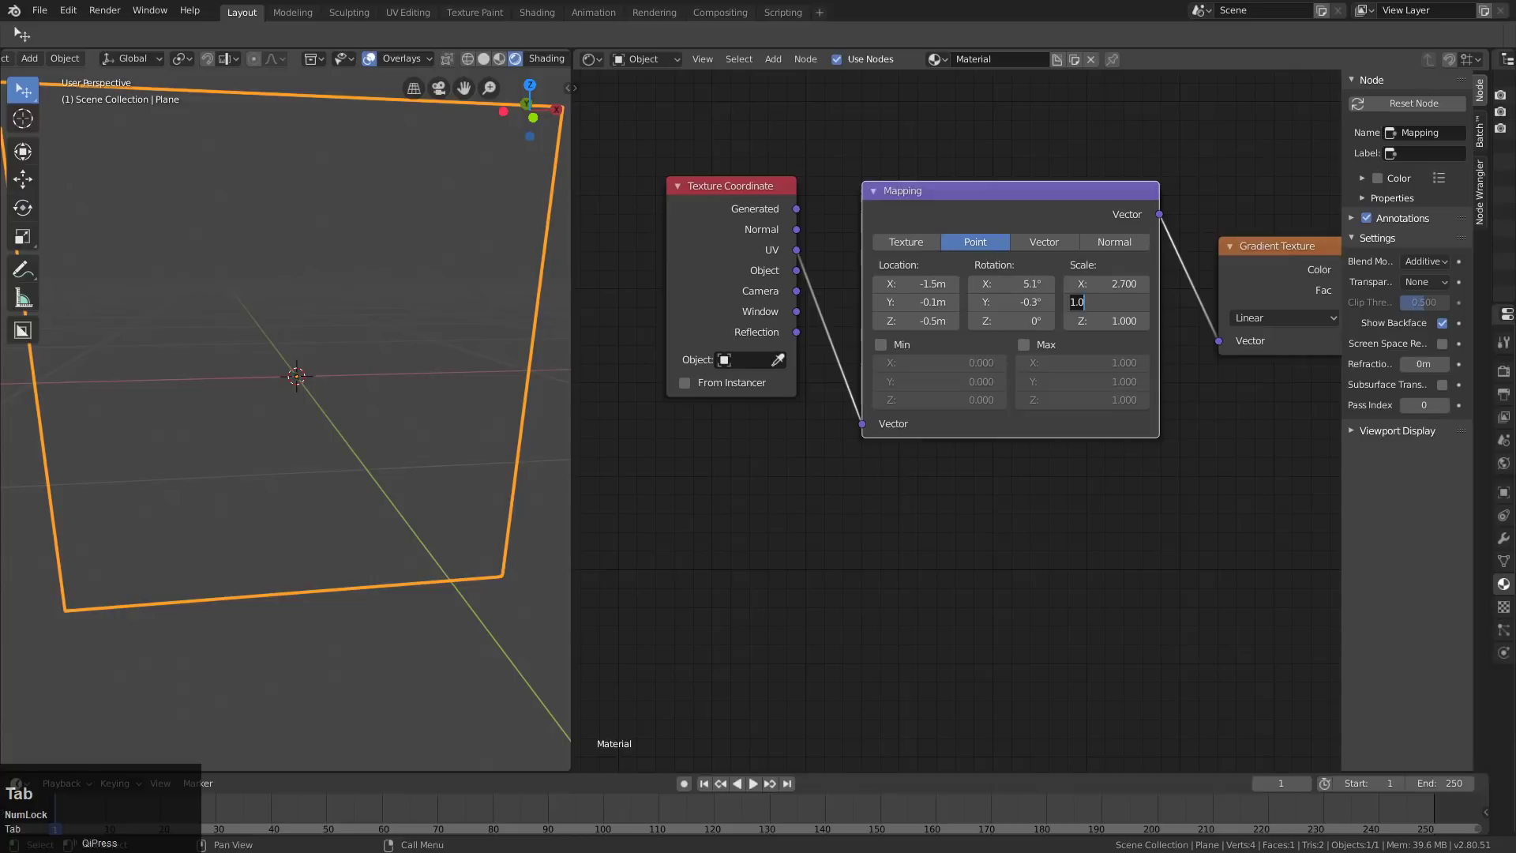
{"action": "type", "text": "1.5"}
{"action": "key", "text": "Tab"}
{"action": "type", "text": "-0.8"}
{"action": "key", "text": "Return"}
- Preview the Gradient Texture on the plane and change its gradient type to Spherical
{"action": "scroll", "coordinate": [1191, 382], "scroll_direction": "down", "scroll_amount": 1}
{"action": "middle_click_drag", "start_coordinate": [1191, 382], "coordinate": [1028, 418]}
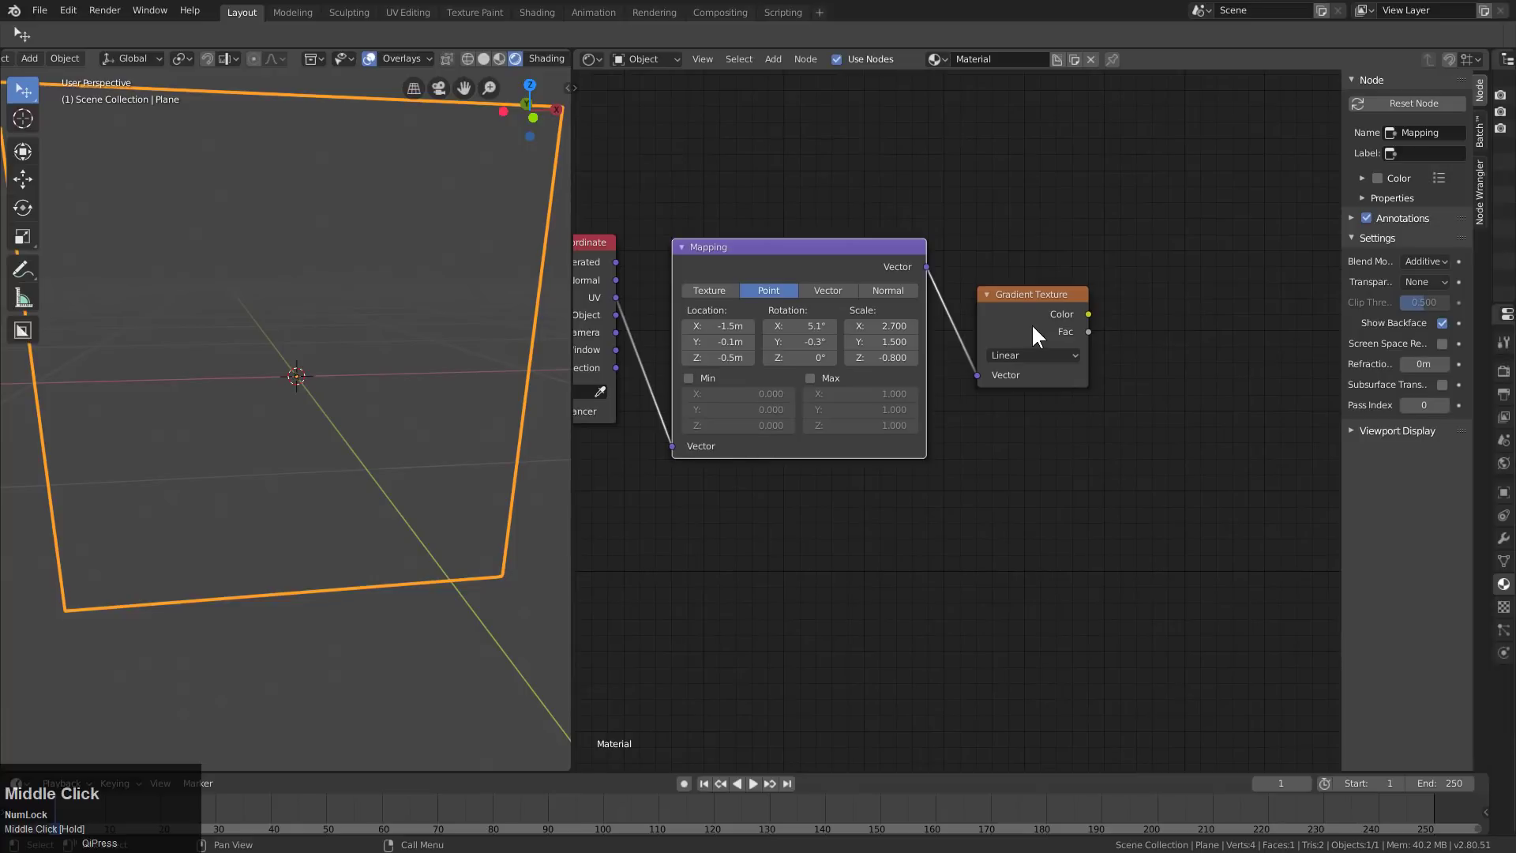
{"action": "left_click", "coordinate": [1030, 308], "text": "ctrl+shift"}
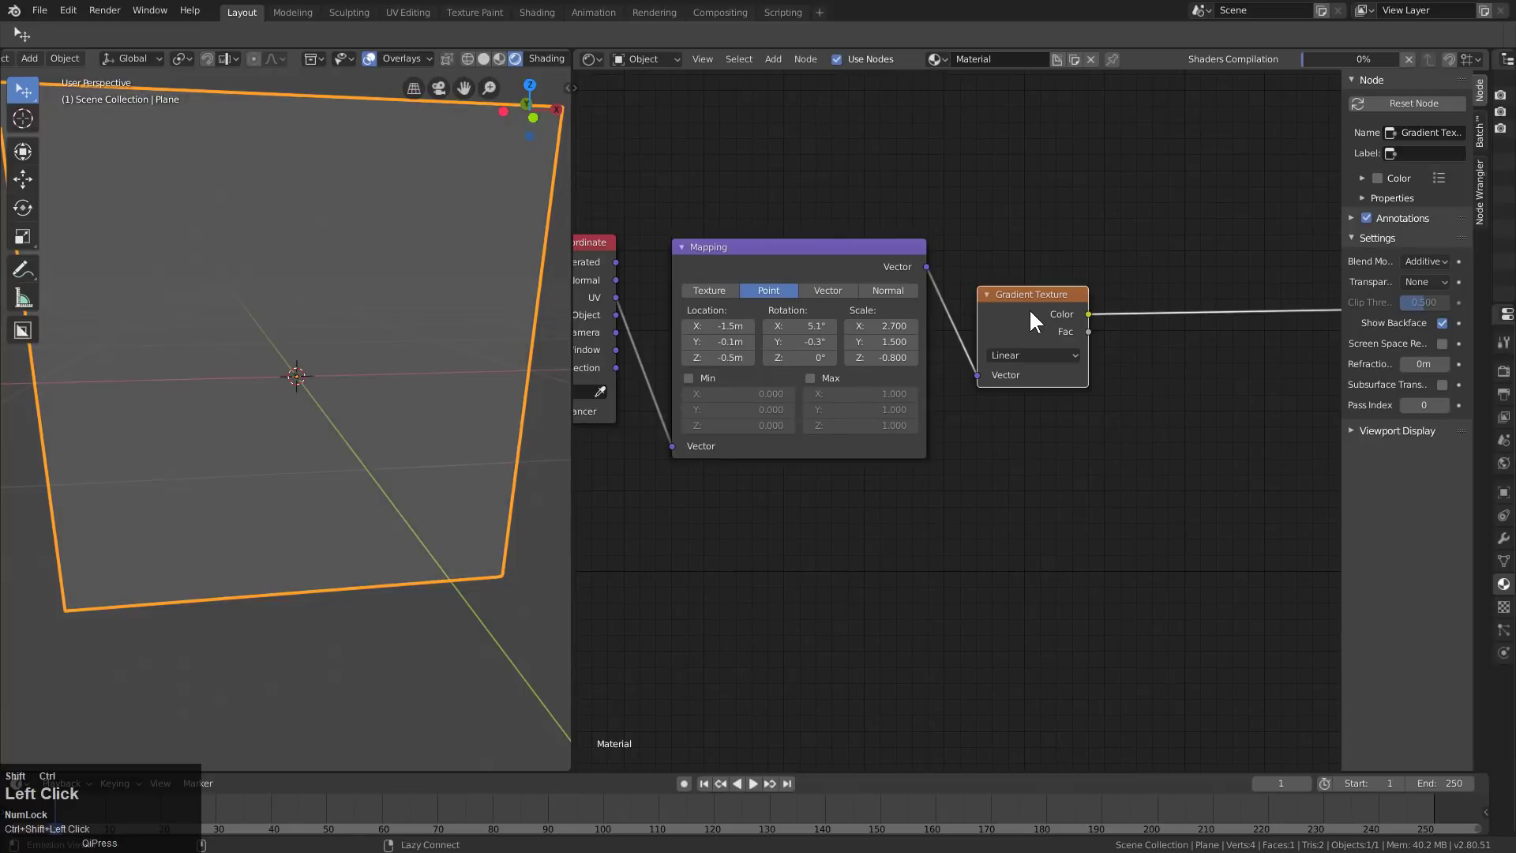
{"action": "left_click", "coordinate": [1008, 354]}
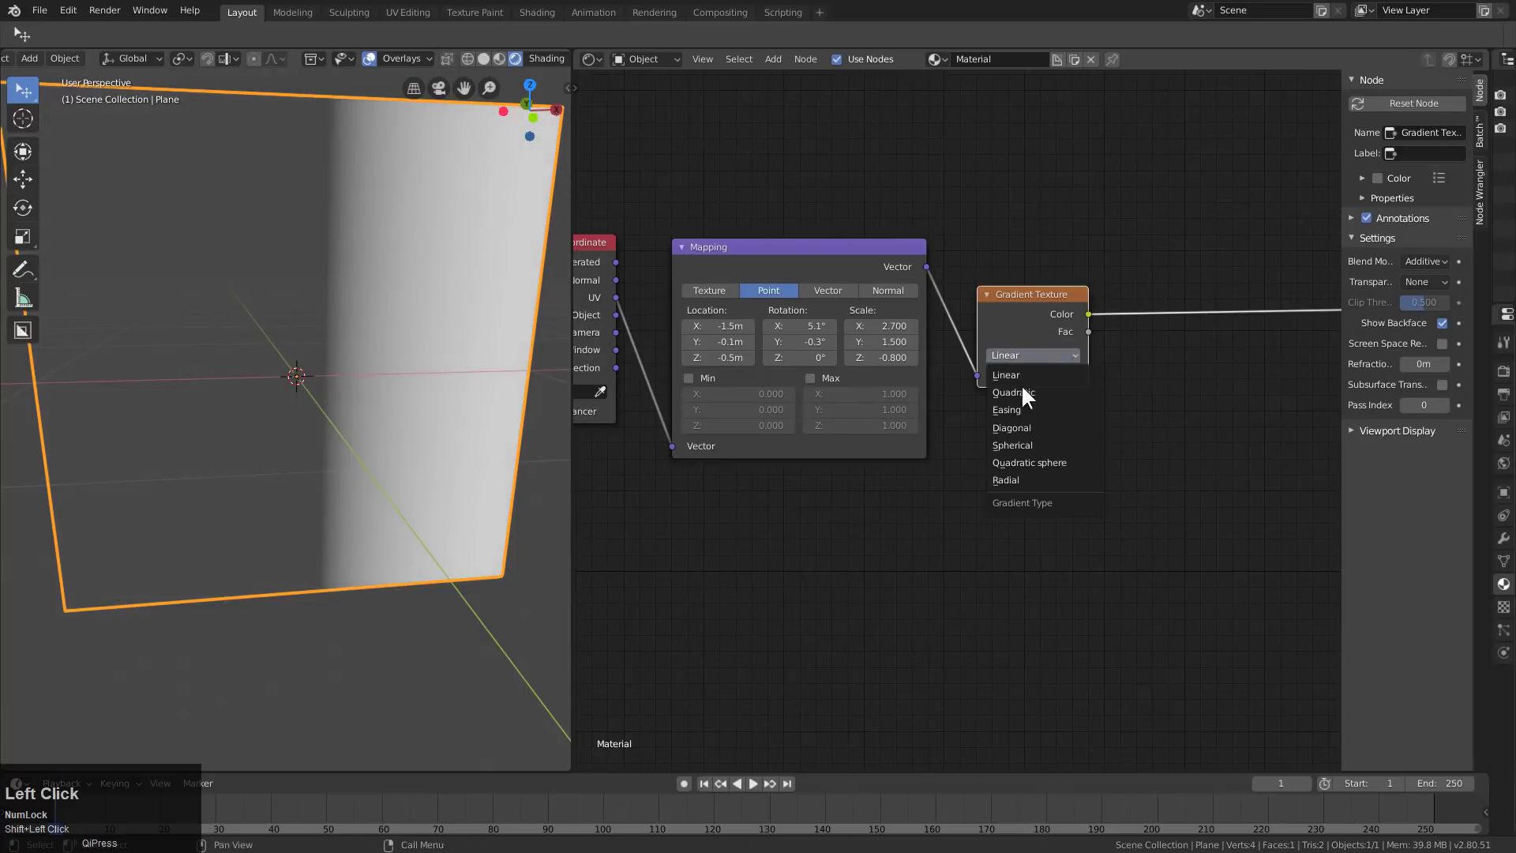
{"action": "left_click", "coordinate": [1019, 451]}
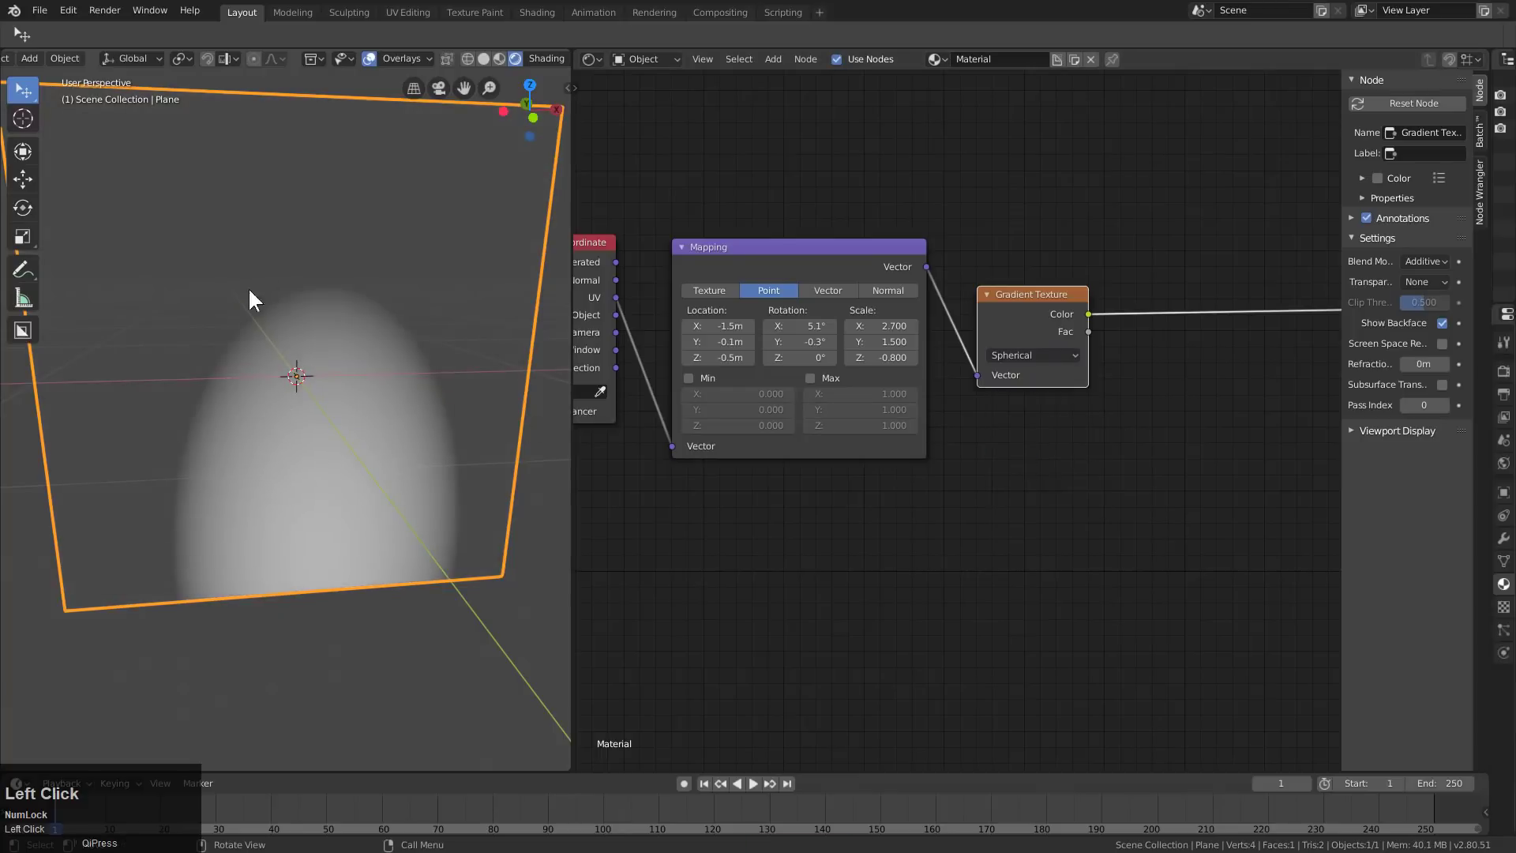
- Insert a MixRGB node on the Gradient Texture's output link so the gradient's color feeds Color1
{"action": "scroll", "coordinate": [990, 464], "scroll_direction": "down", "scroll_amount": 1}
{"action": "middle_click_drag", "start_coordinate": [992, 464], "coordinate": [990, 458]}
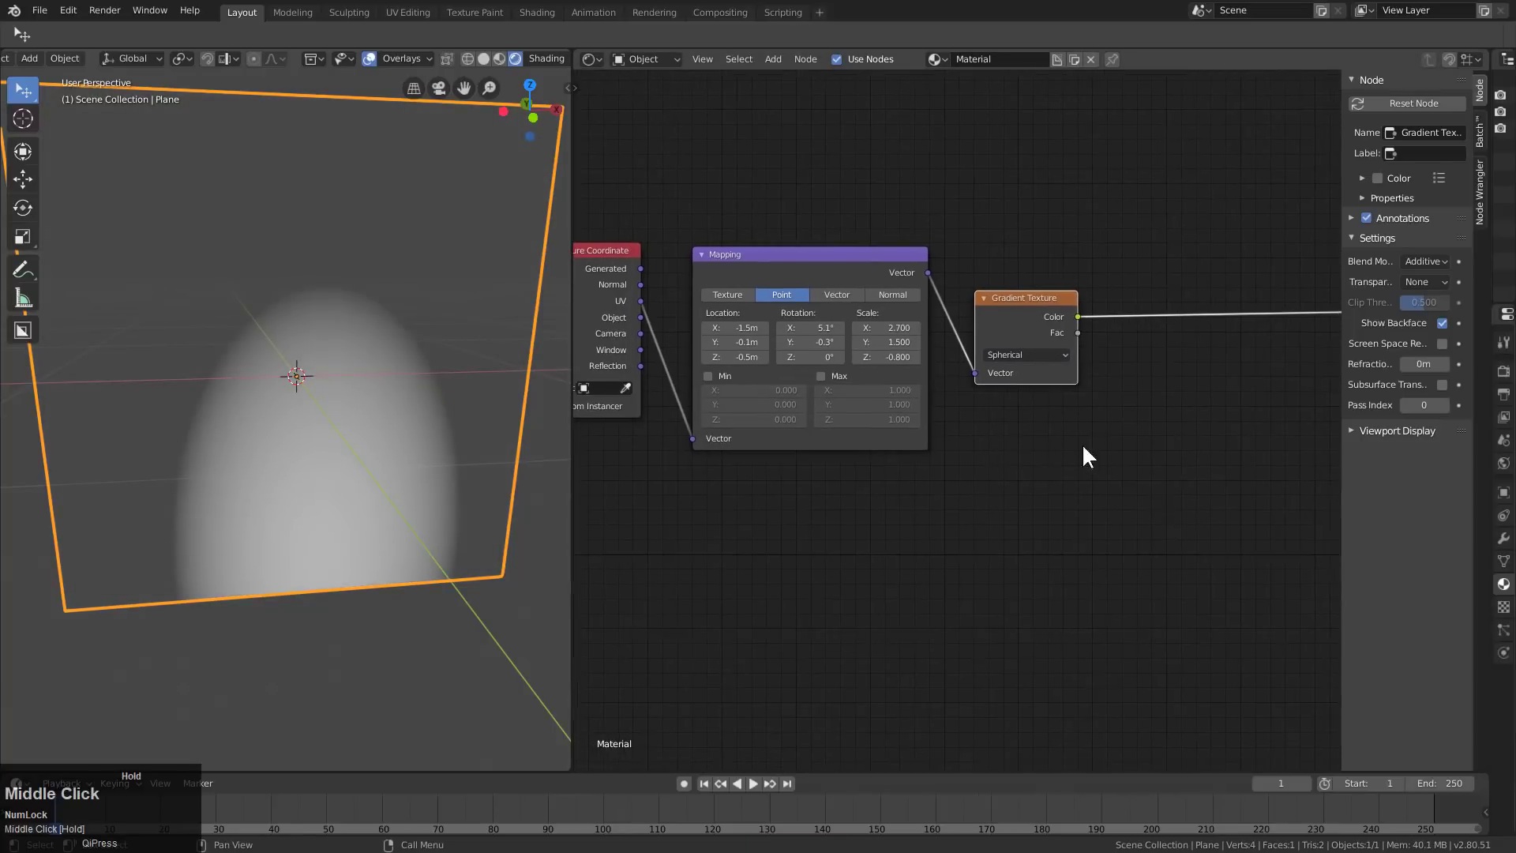
{"action": "middle_click_drag", "start_coordinate": [1167, 398], "coordinate": [1041, 409]}
{"action": "key", "text": "shift+a"}
{"action": "mouse_move", "coordinate": [993, 430]}
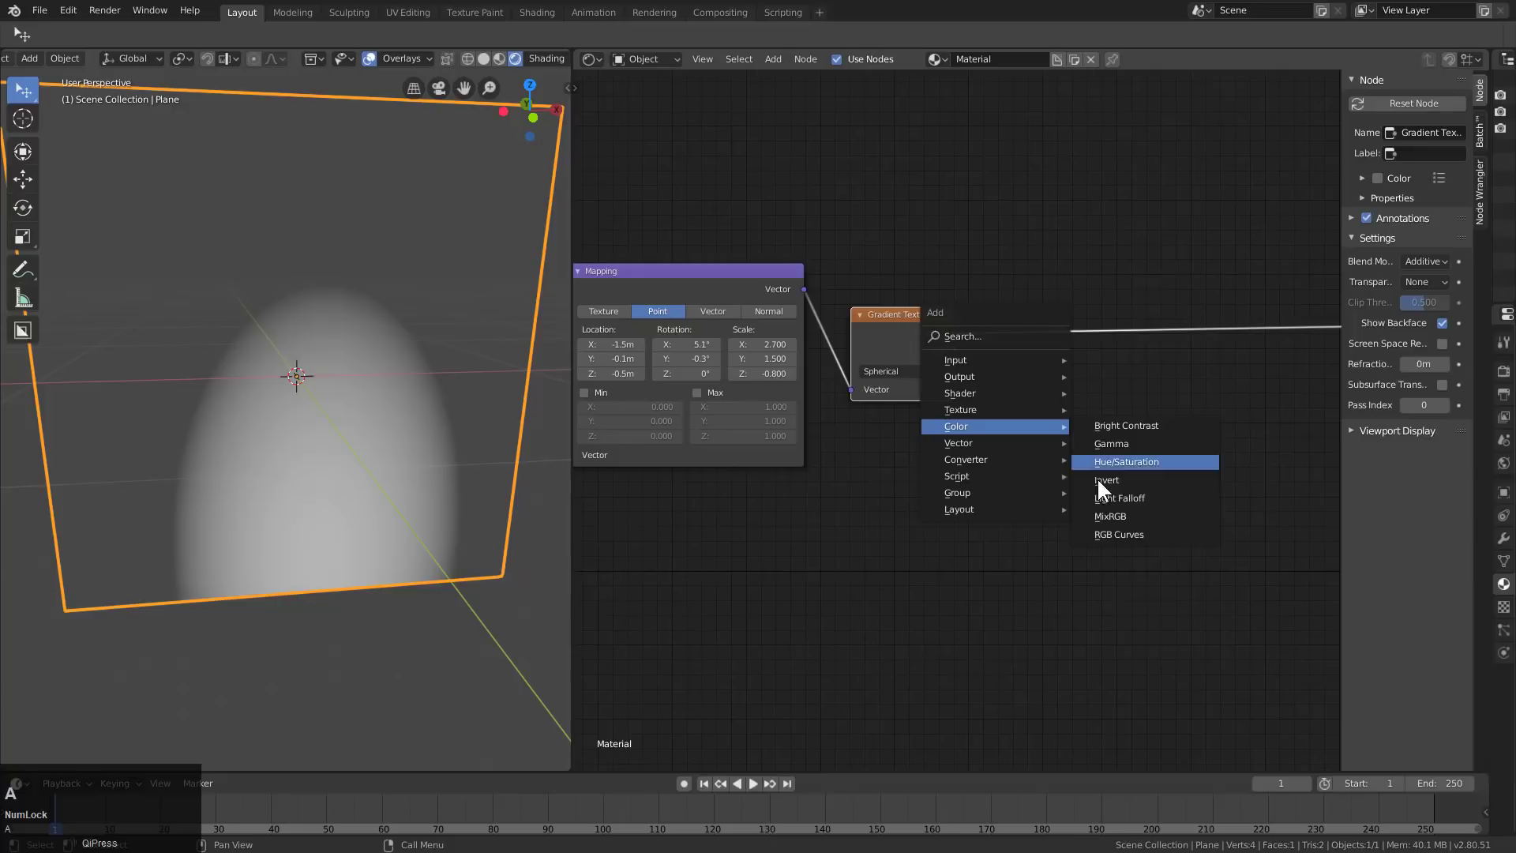
{"action": "left_click", "coordinate": [1114, 516]}
{"action": "left_click", "coordinate": [1042, 317]}
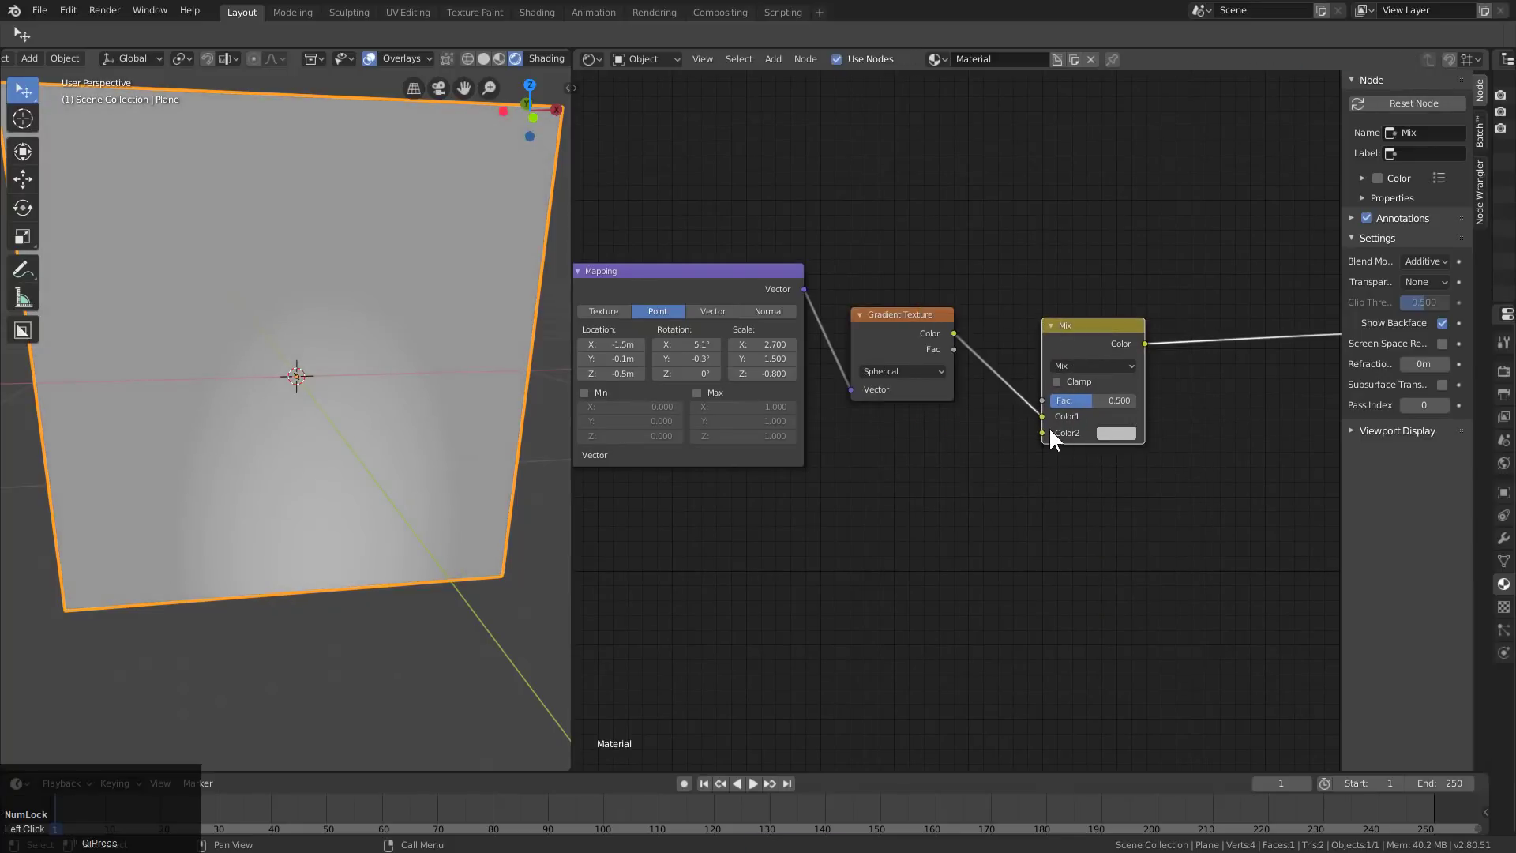
{"action": "key", "text": "Escape"}
- Add a Voronoi Texture node below the Texture Coordinate node
{"action": "middle_click_drag", "start_coordinate": [1002, 470], "coordinate": [1178, 429]}
{"action": "scroll", "coordinate": [937, 453], "scroll_direction": "down", "scroll_amount": 1}
{"action": "middle_click_drag", "start_coordinate": [841, 537], "coordinate": [997, 463]}
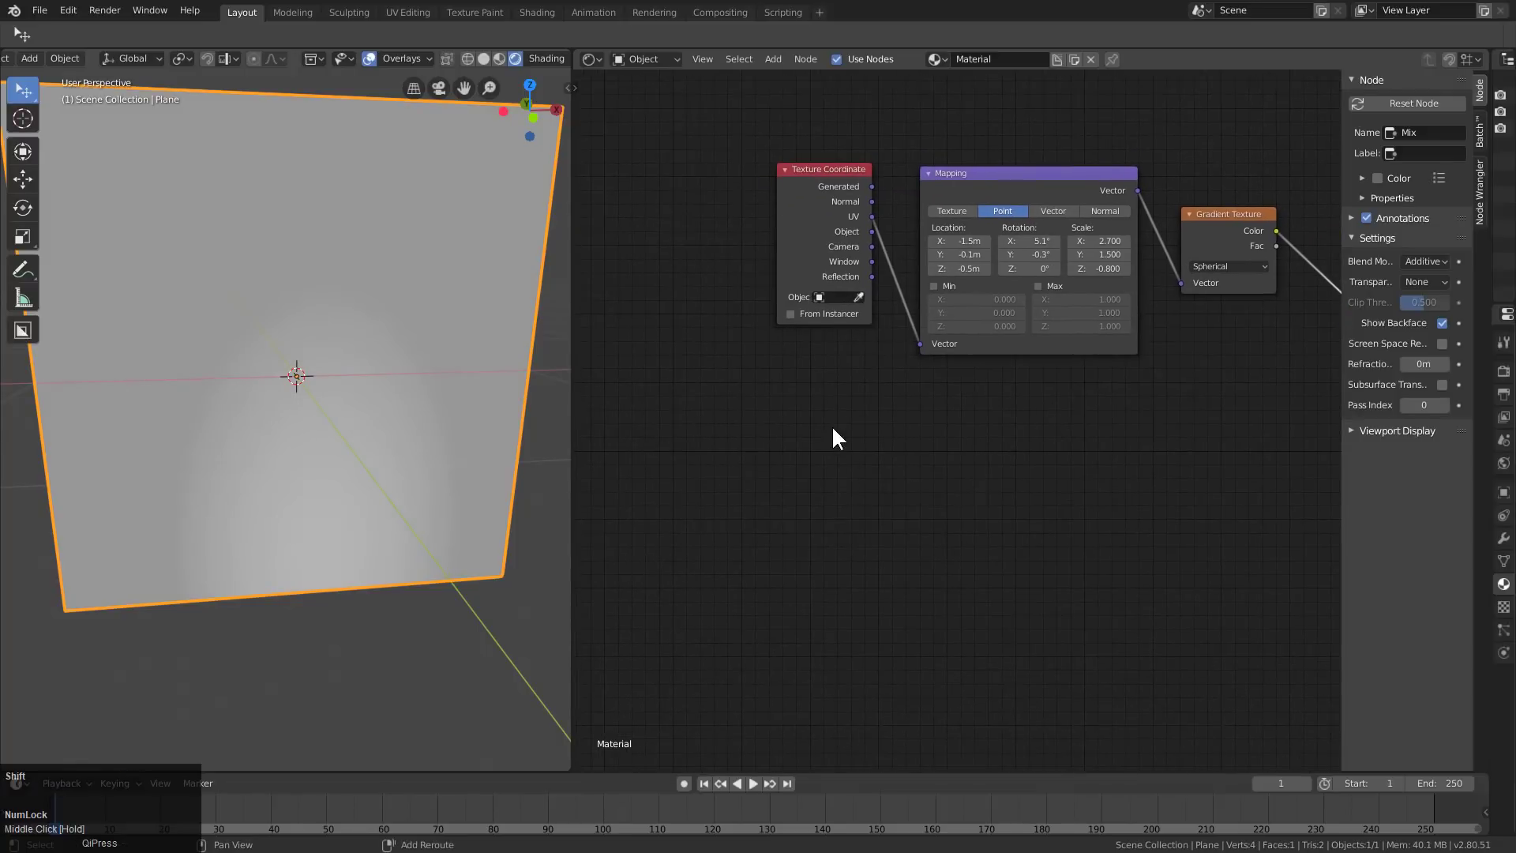
{"action": "key", "text": "shift+a"}
{"action": "mouse_move", "coordinate": [786, 412]}
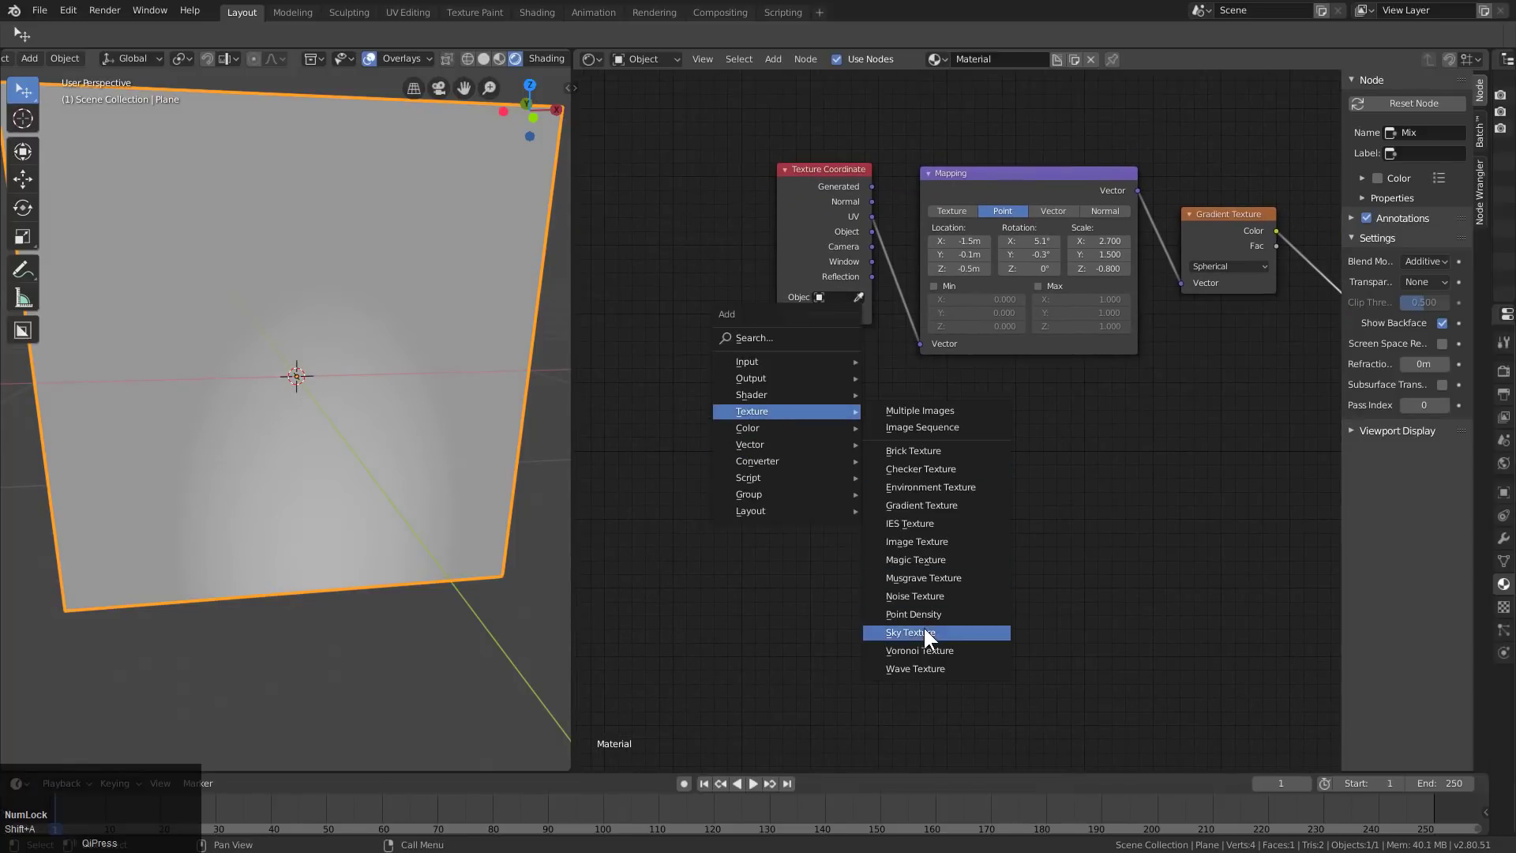
{"action": "left_click", "coordinate": [909, 651]}
{"action": "left_click", "coordinate": [733, 389]}
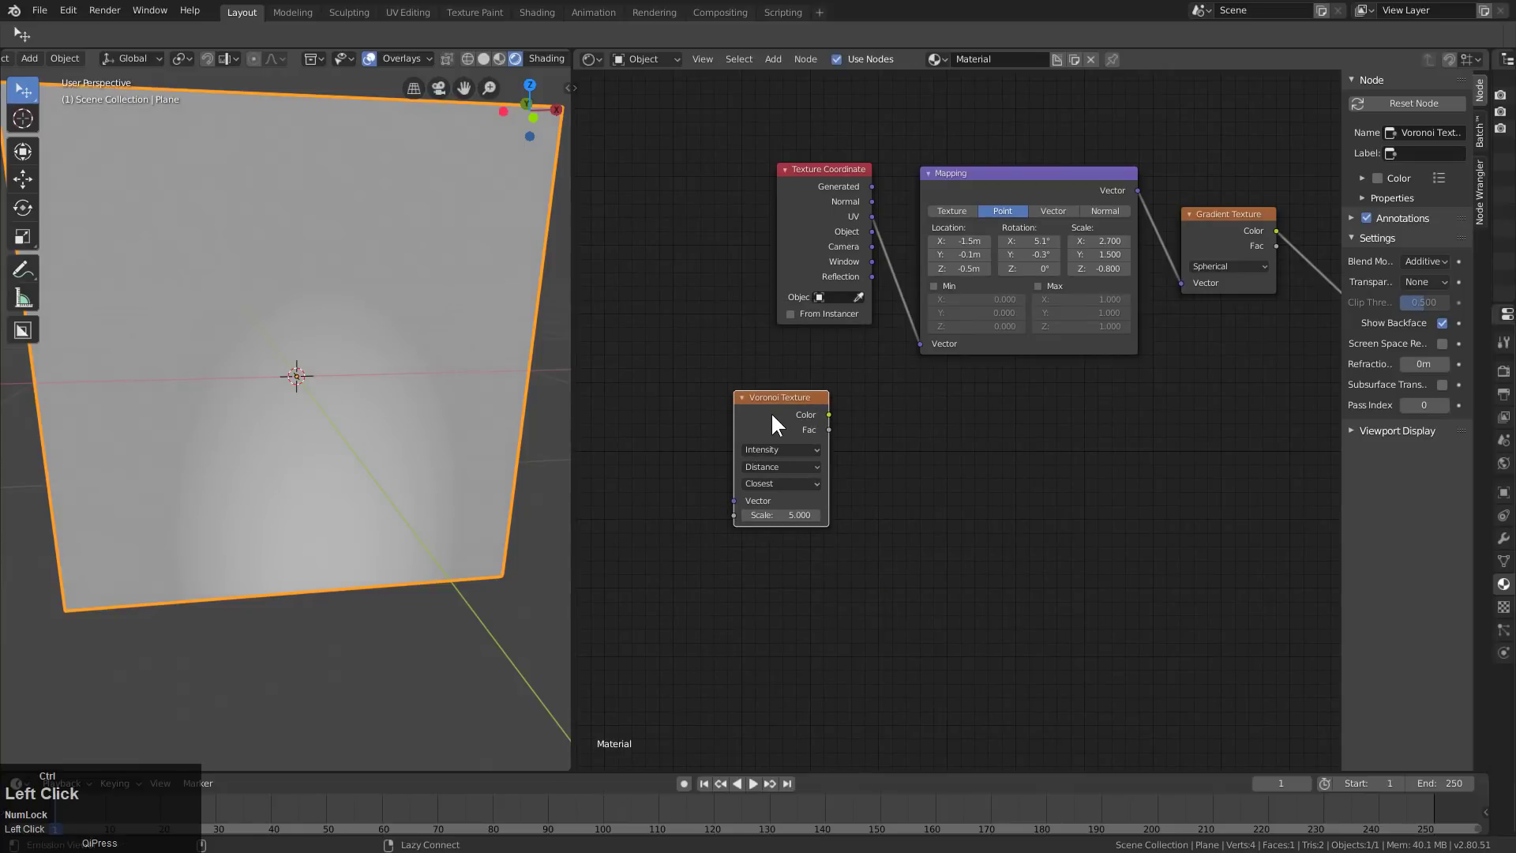
- Preview the Voronoi Texture on the plane and set its scale to 7.5
{"action": "left_click", "coordinate": [771, 411], "text": "ctrl+shift"}
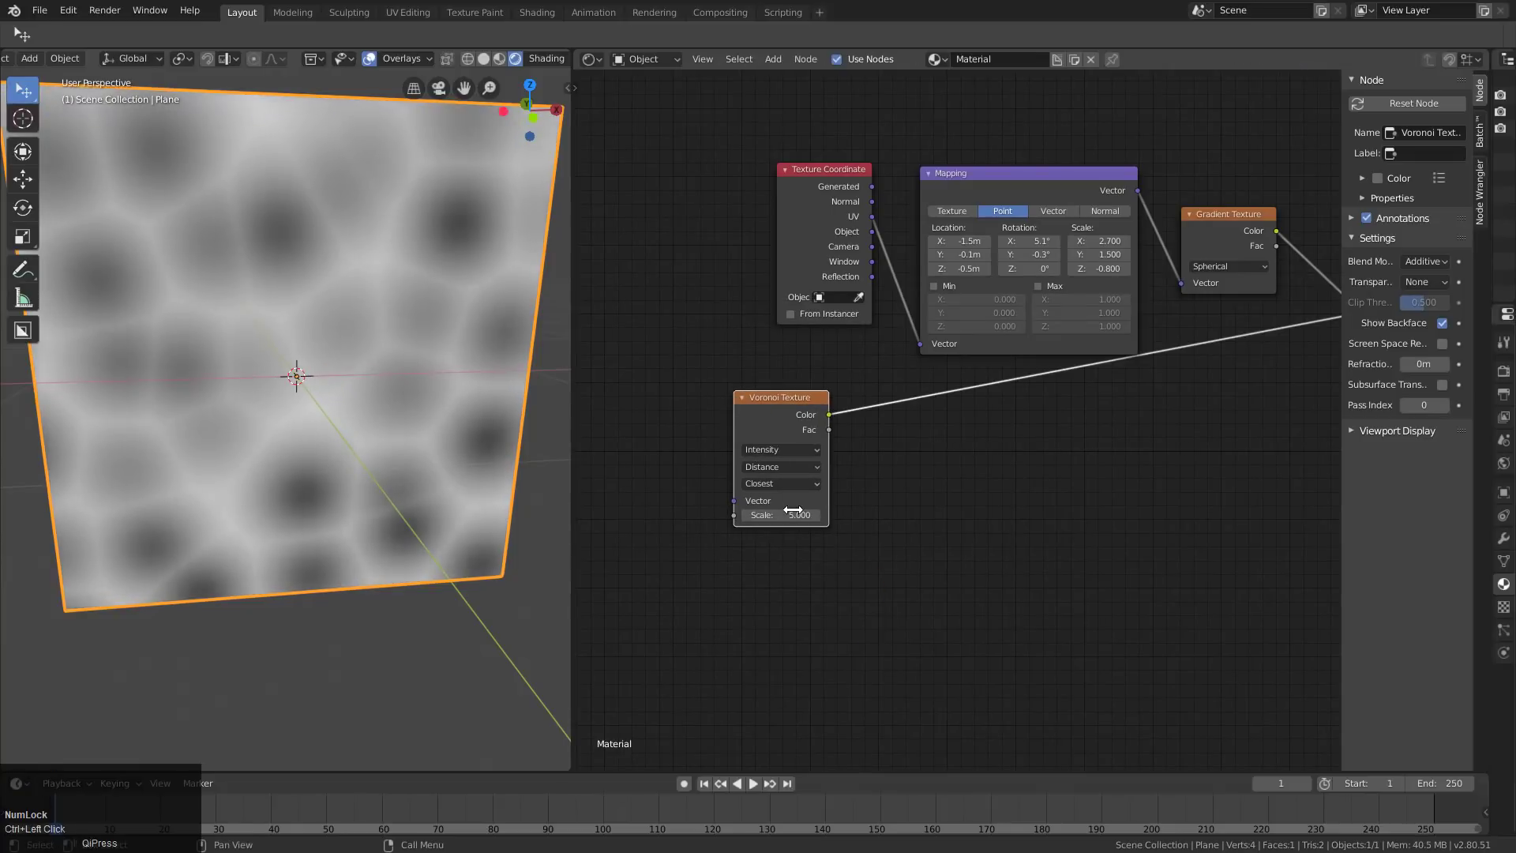
{"action": "left_click", "coordinate": [820, 514]}
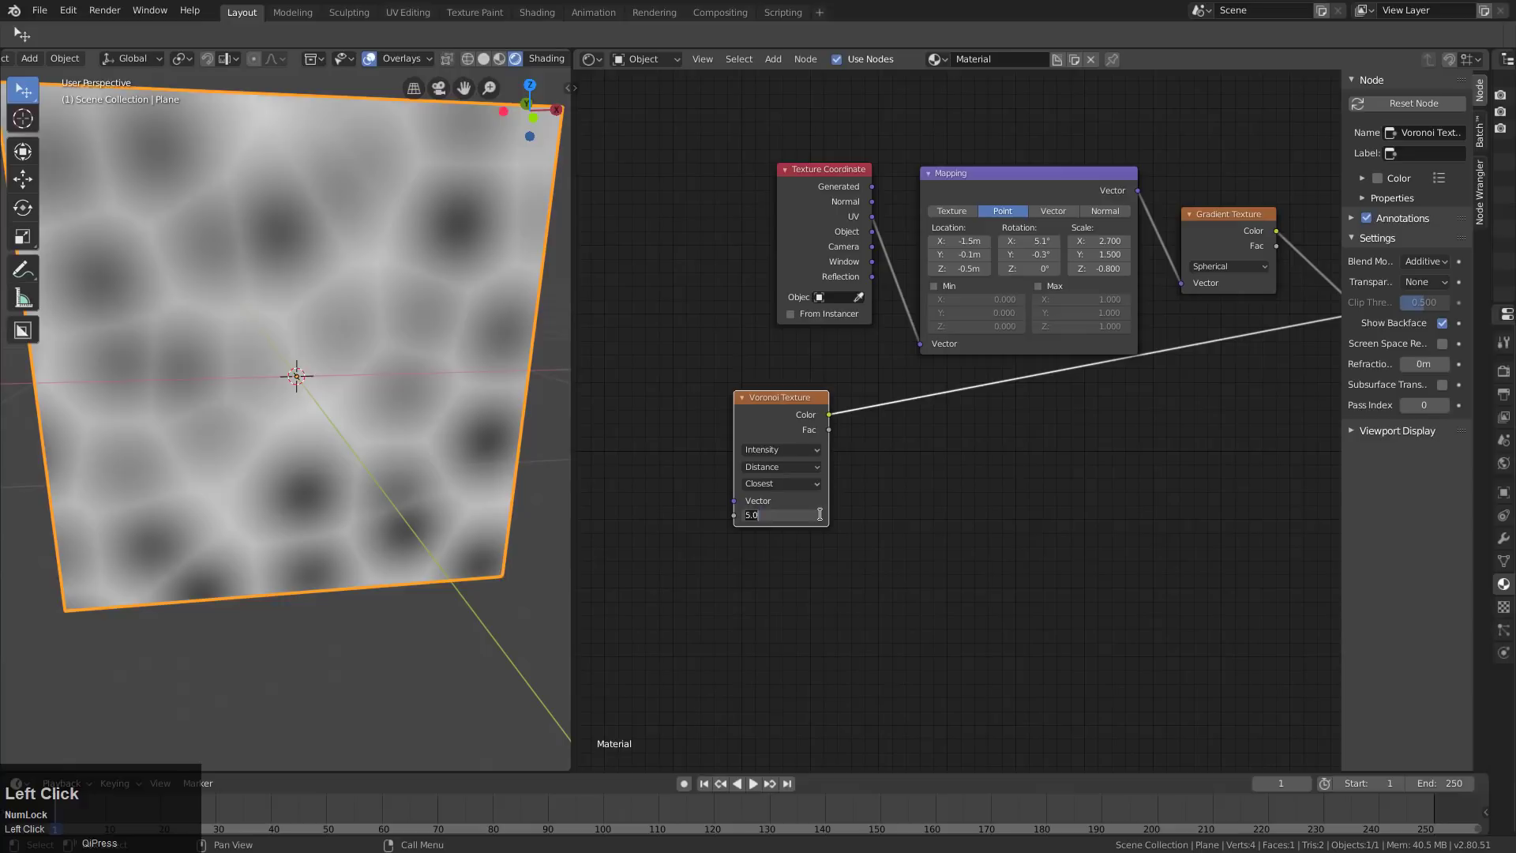
{"action": "type", "text": "7.5"}
{"action": "key", "text": "Return"}
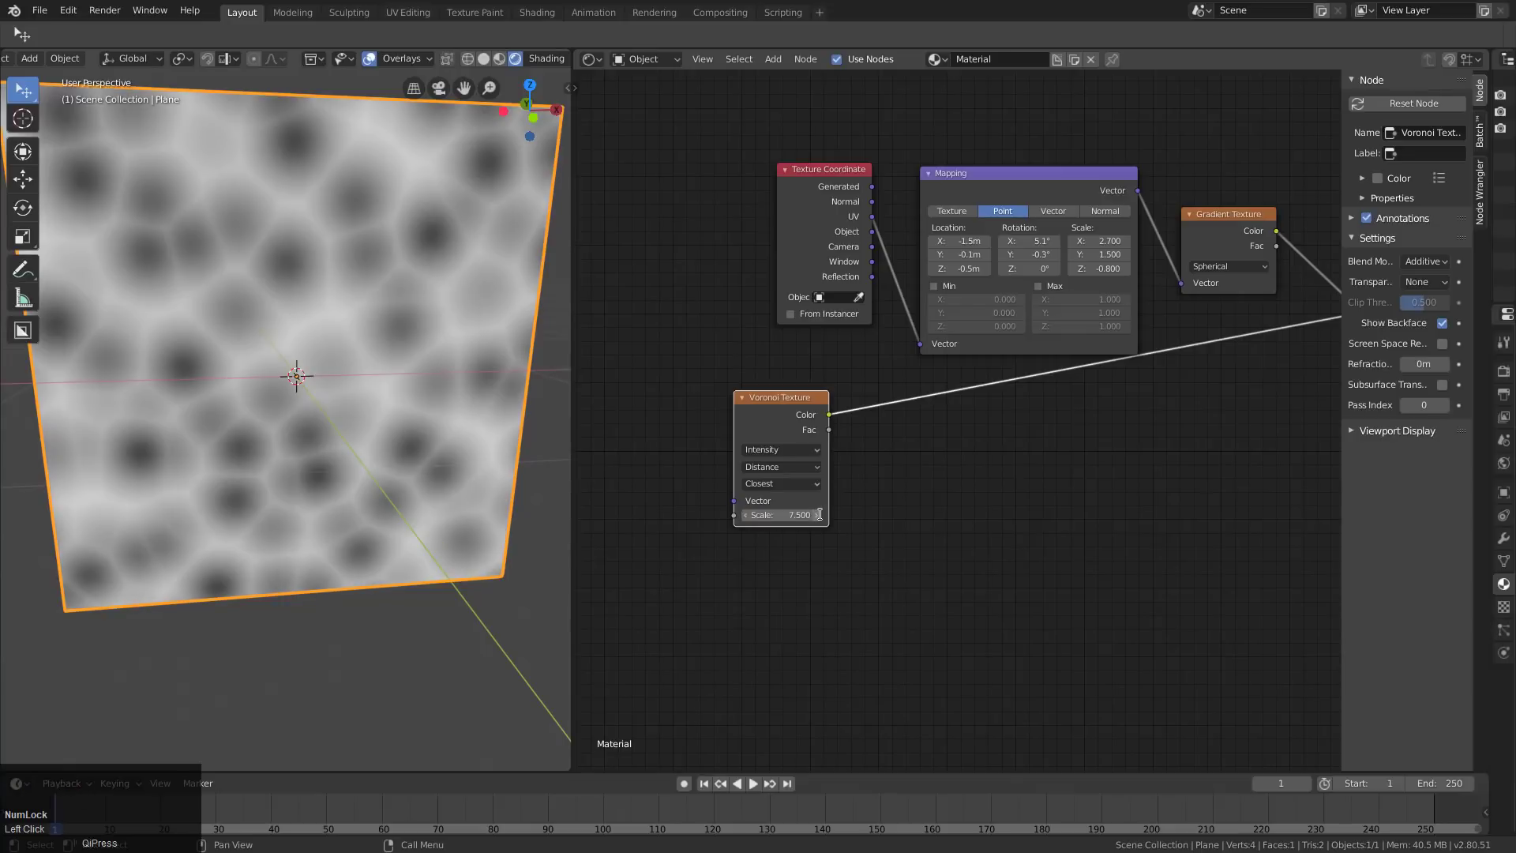
- Insert a Vector Curves node after the Voronoi Texture, linking Voronoi Color to Fac and the Generated coordinates to Vector
{"action": "key", "text": "shift+a"}
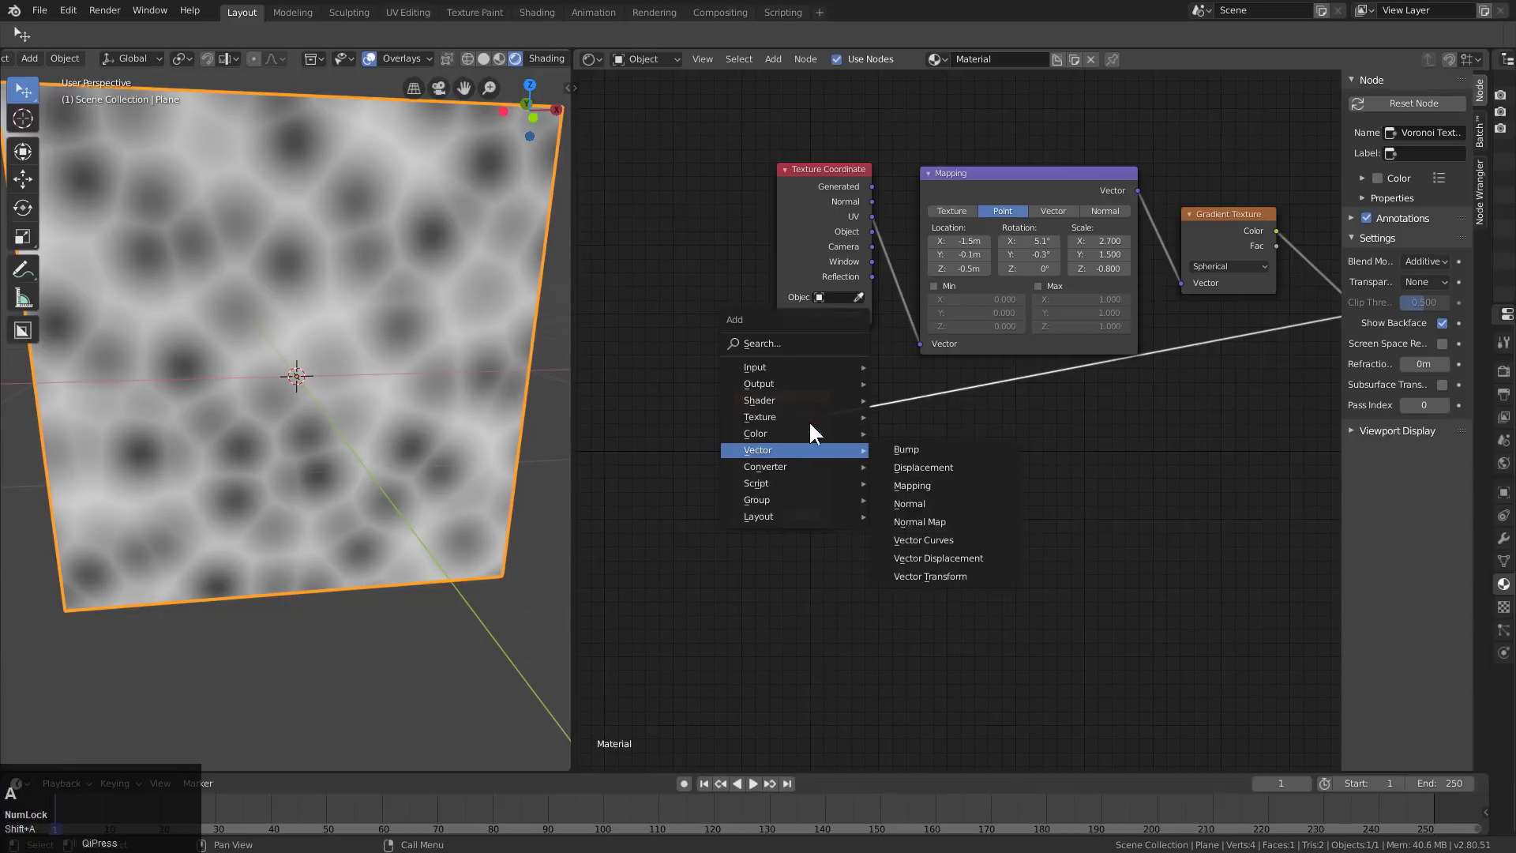
{"action": "mouse_move", "coordinate": [785, 448]}
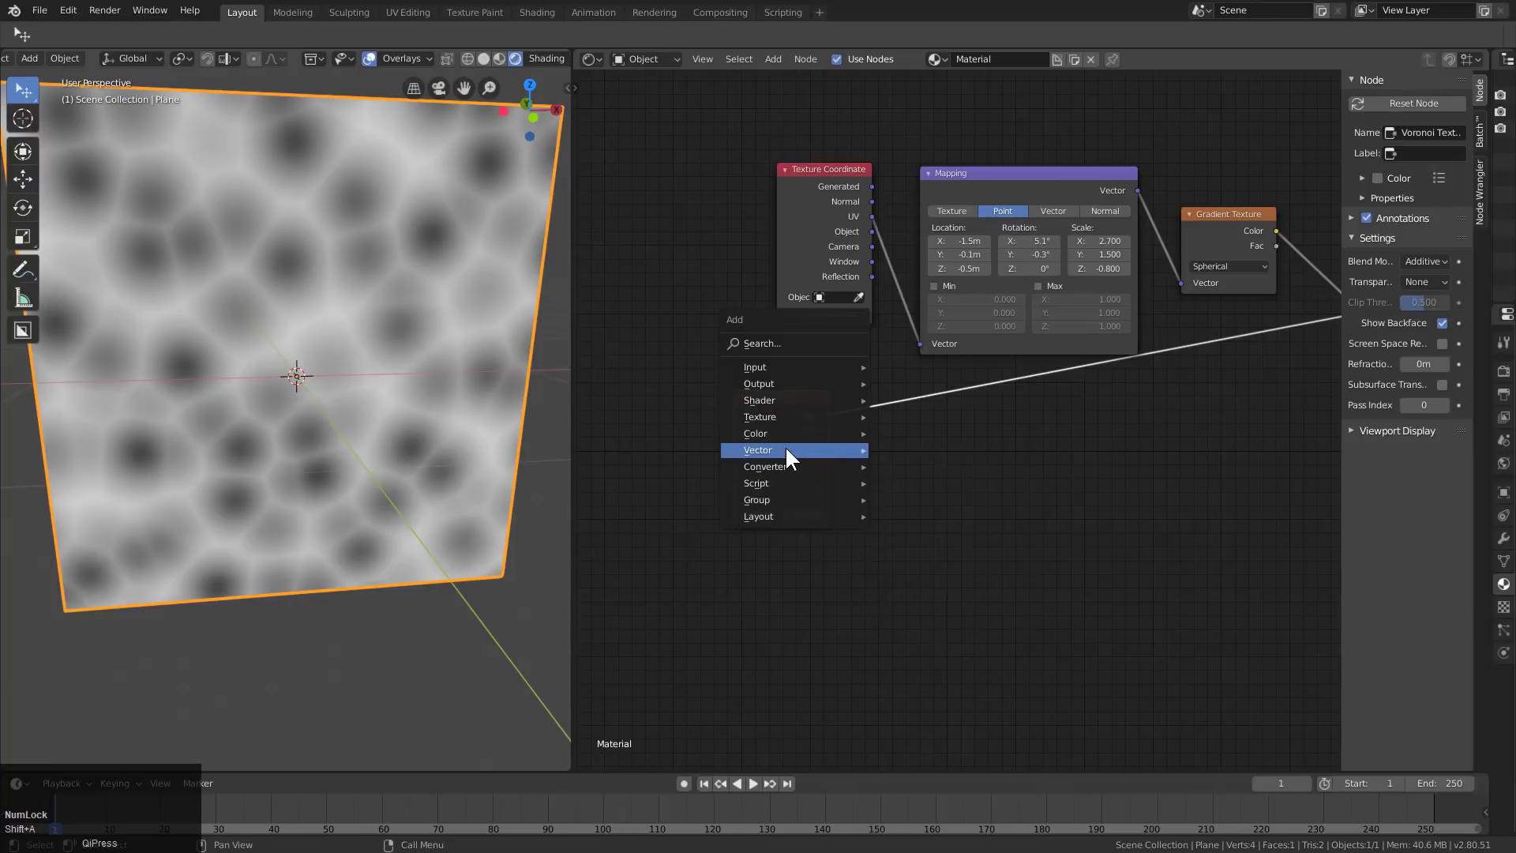
{"action": "left_click", "coordinate": [925, 539]}
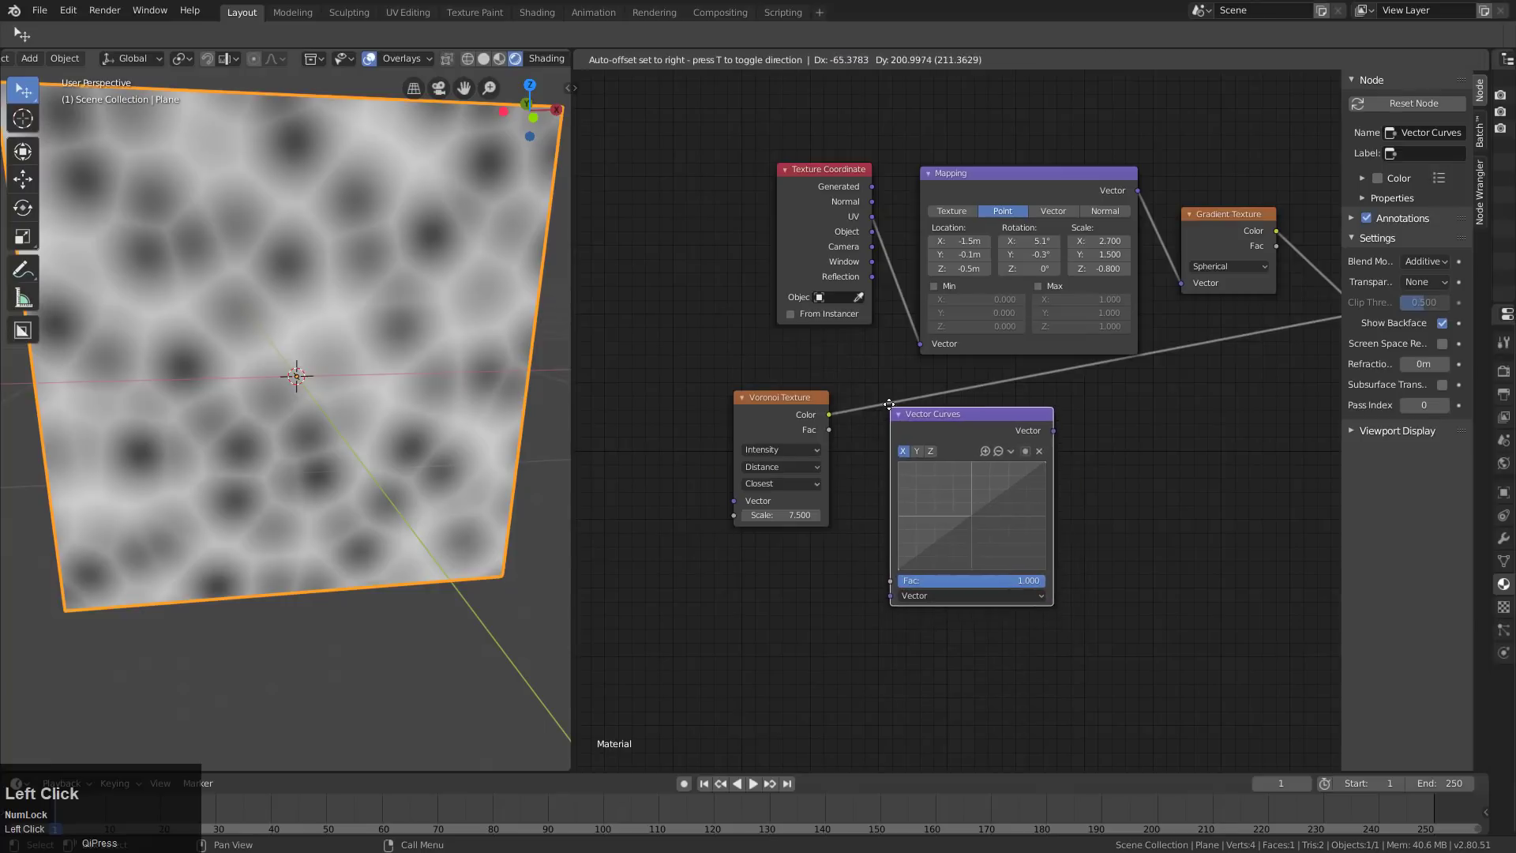
{"action": "left_click", "coordinate": [874, 366]}
{"action": "mouse_move", "coordinate": [881, 552]}
{"action": "left_mouse_down"}
{"action": "mouse_move", "coordinate": [864, 543]}
{"action": "mouse_move", "coordinate": [882, 540]}
{"action": "left_mouse_up"}
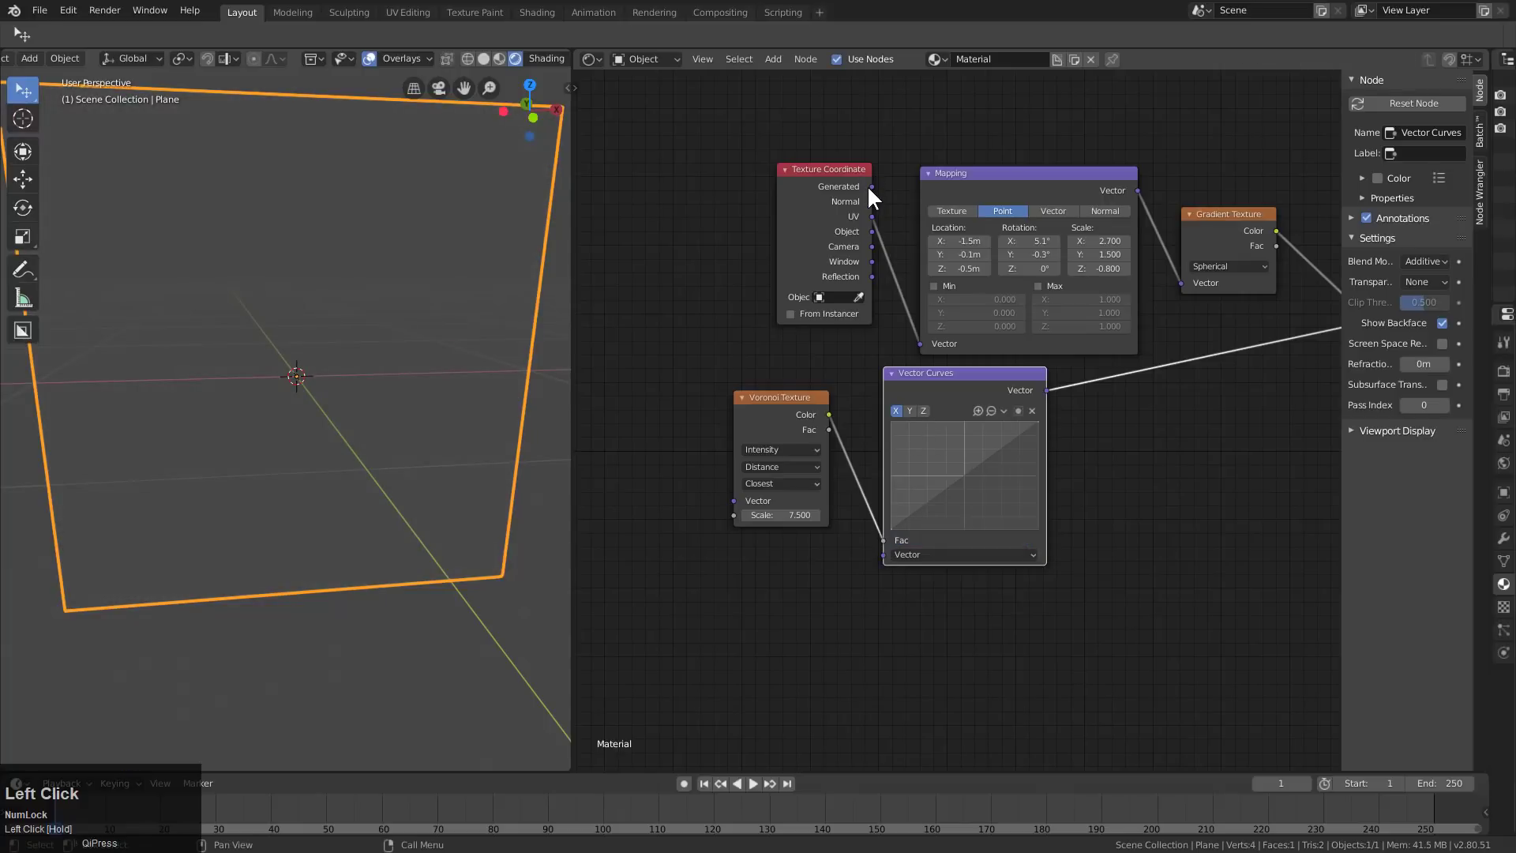
{"action": "left_click_drag", "start_coordinate": [873, 187], "coordinate": [888, 557]}
- Insert a second Mapping node on the Vector Curves node's output link
{"action": "mouse_move", "coordinate": [1032, 569]}
{"action": "middle_mouse_down"}
{"action": "mouse_move", "coordinate": [968, 570]}
{"action": "mouse_move", "coordinate": [1031, 542]}
{"action": "middle_mouse_up"}
{"action": "scroll", "coordinate": [824, 575], "scroll_direction": "up", "scroll_amount": 1}
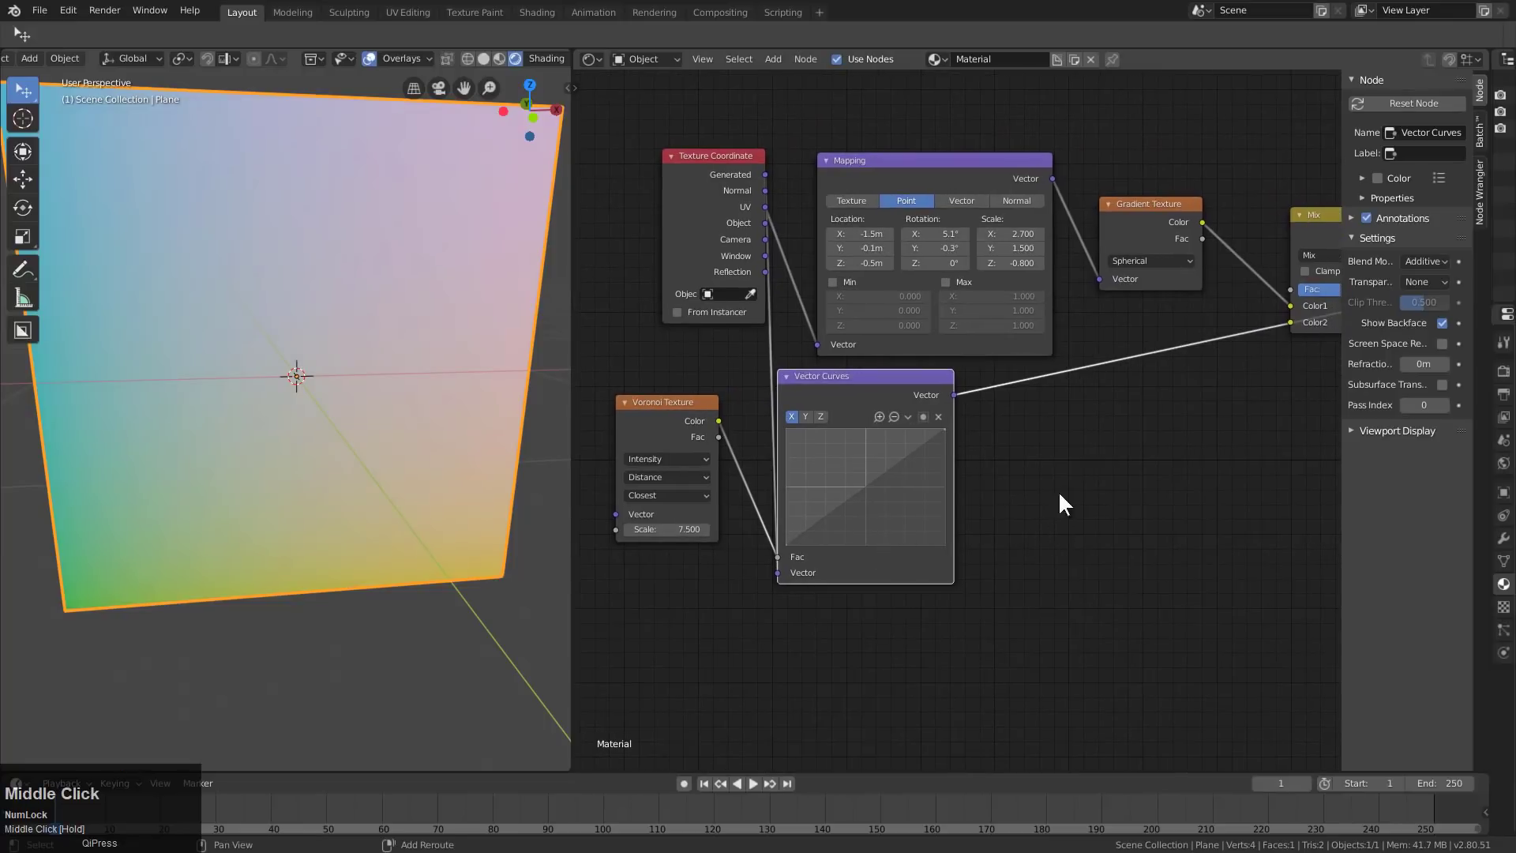
{"action": "key", "text": "shift+a"}
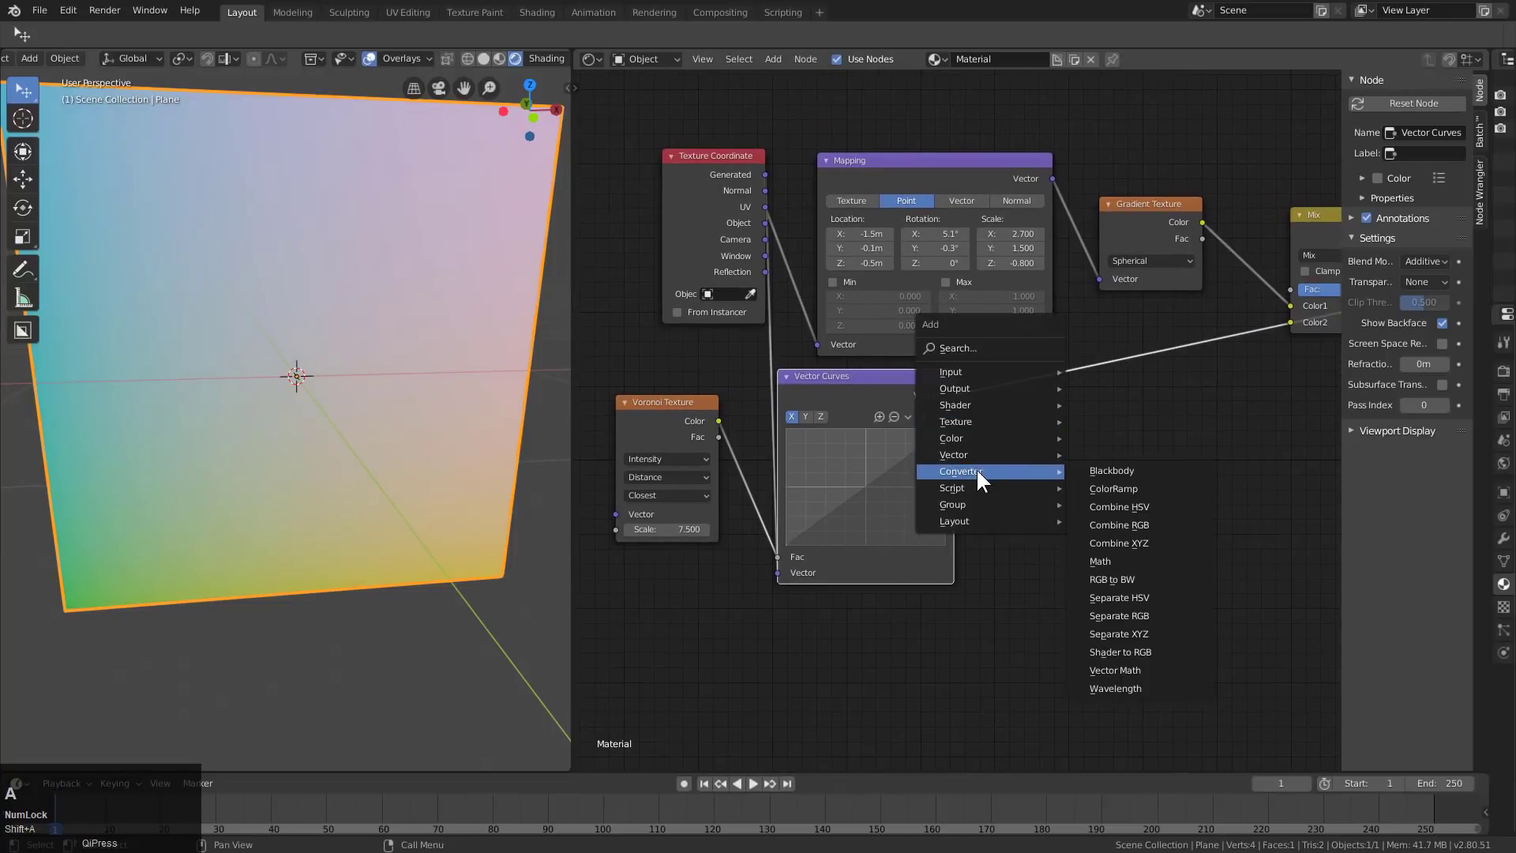
{"action": "mouse_move", "coordinate": [975, 455]}
{"action": "left_click", "coordinate": [1126, 492]}
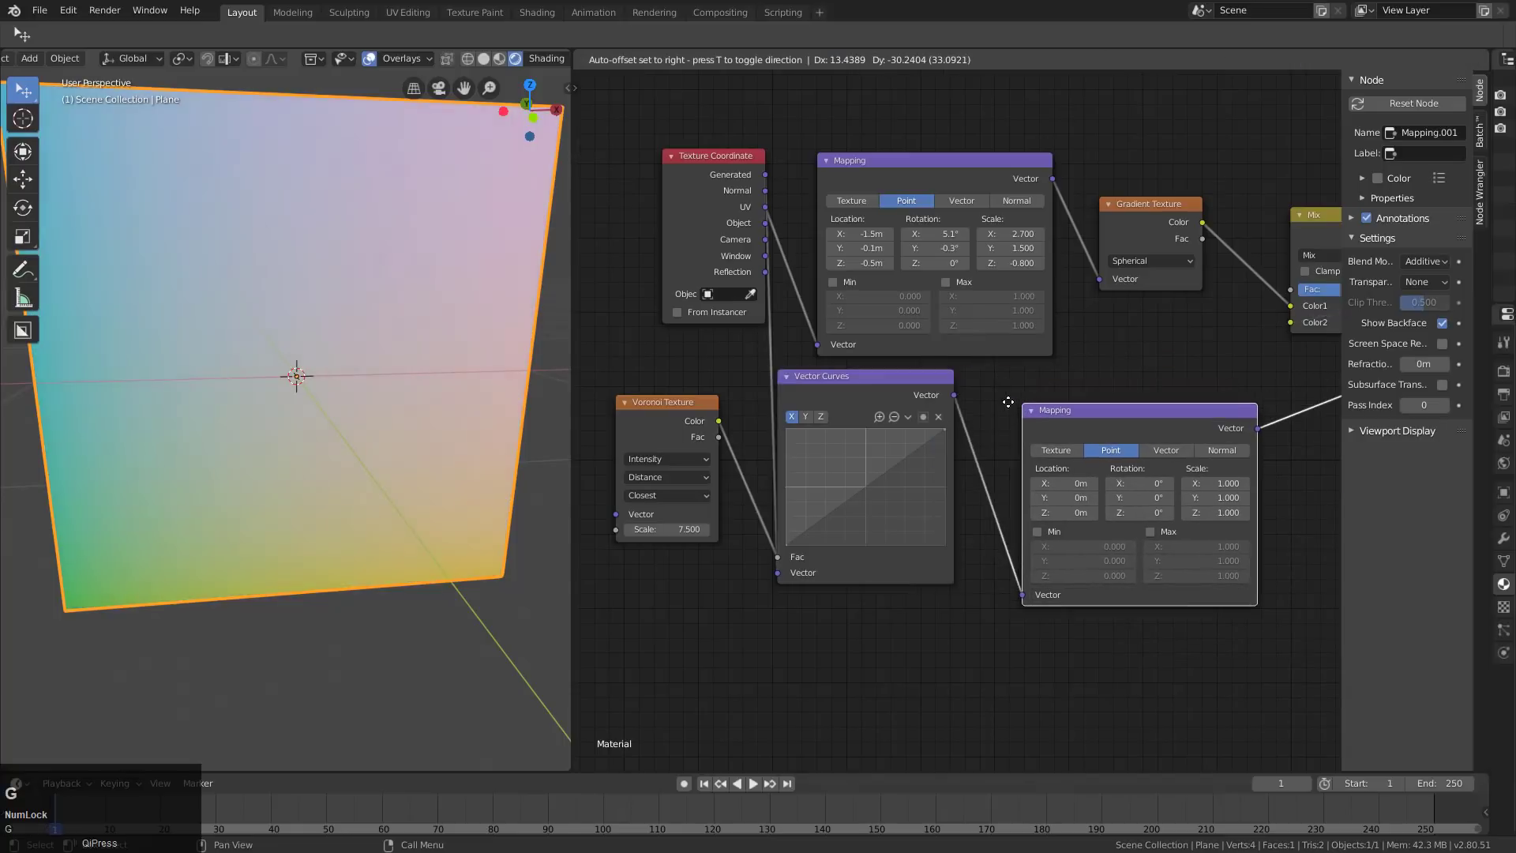
{"action": "left_click", "coordinate": [984, 380]}
- Insert a Noise Texture node after the second Mapping node and preview its Fac output on the plane
{"action": "scroll", "coordinate": [967, 477], "scroll_direction": "up", "scroll_amount": 1}
{"action": "middle_click_drag", "start_coordinate": [1076, 494], "coordinate": [923, 495]}
{"action": "key", "text": "shift+a"}
{"action": "mouse_move", "coordinate": [1109, 448]}
{"action": "mouse_move", "coordinate": [1080, 406]}
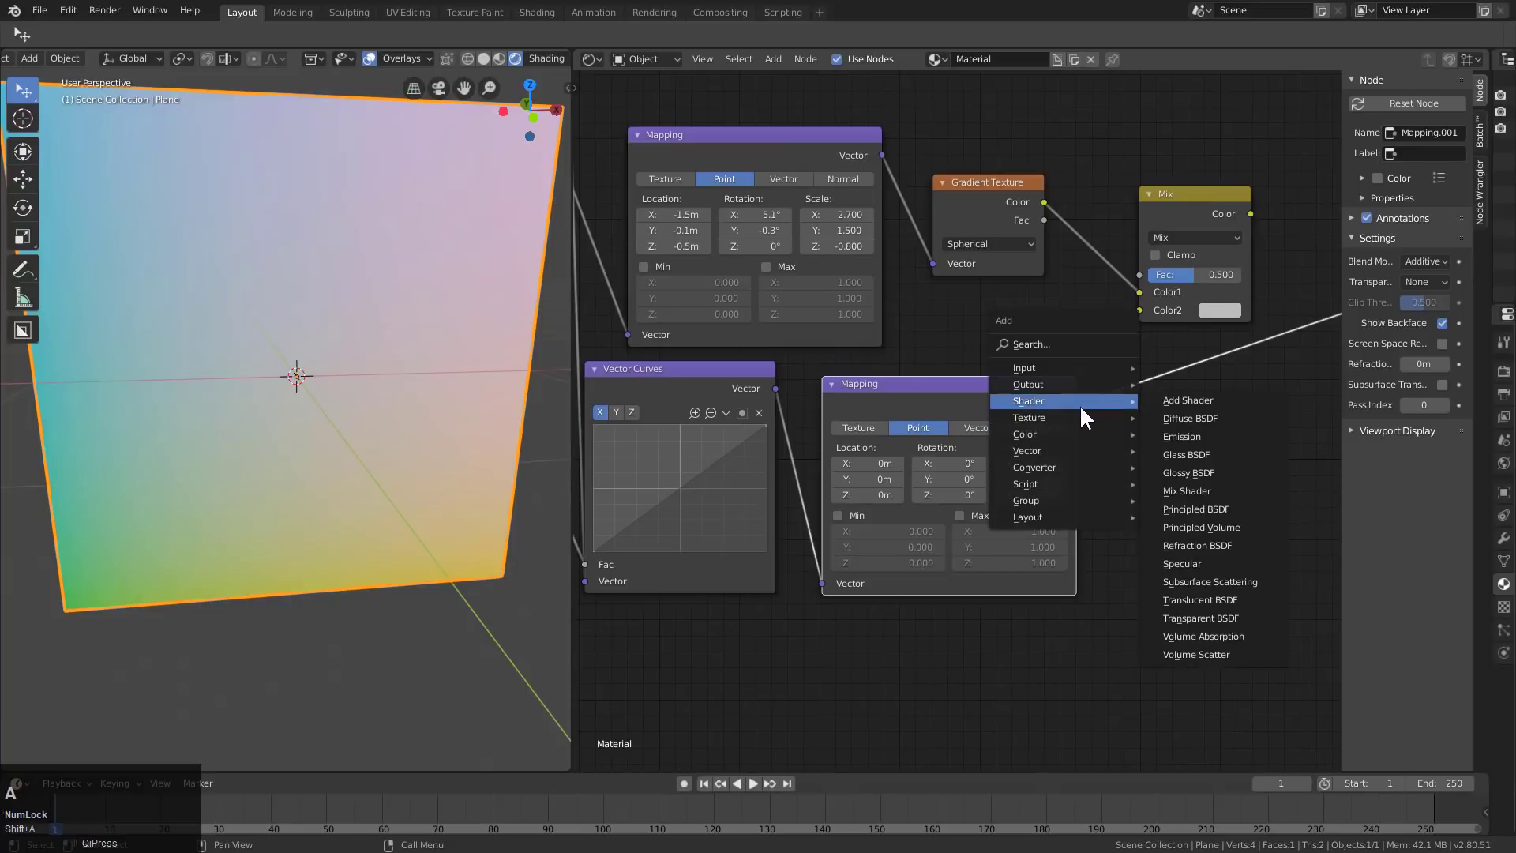
{"action": "mouse_move", "coordinate": [1048, 431]}
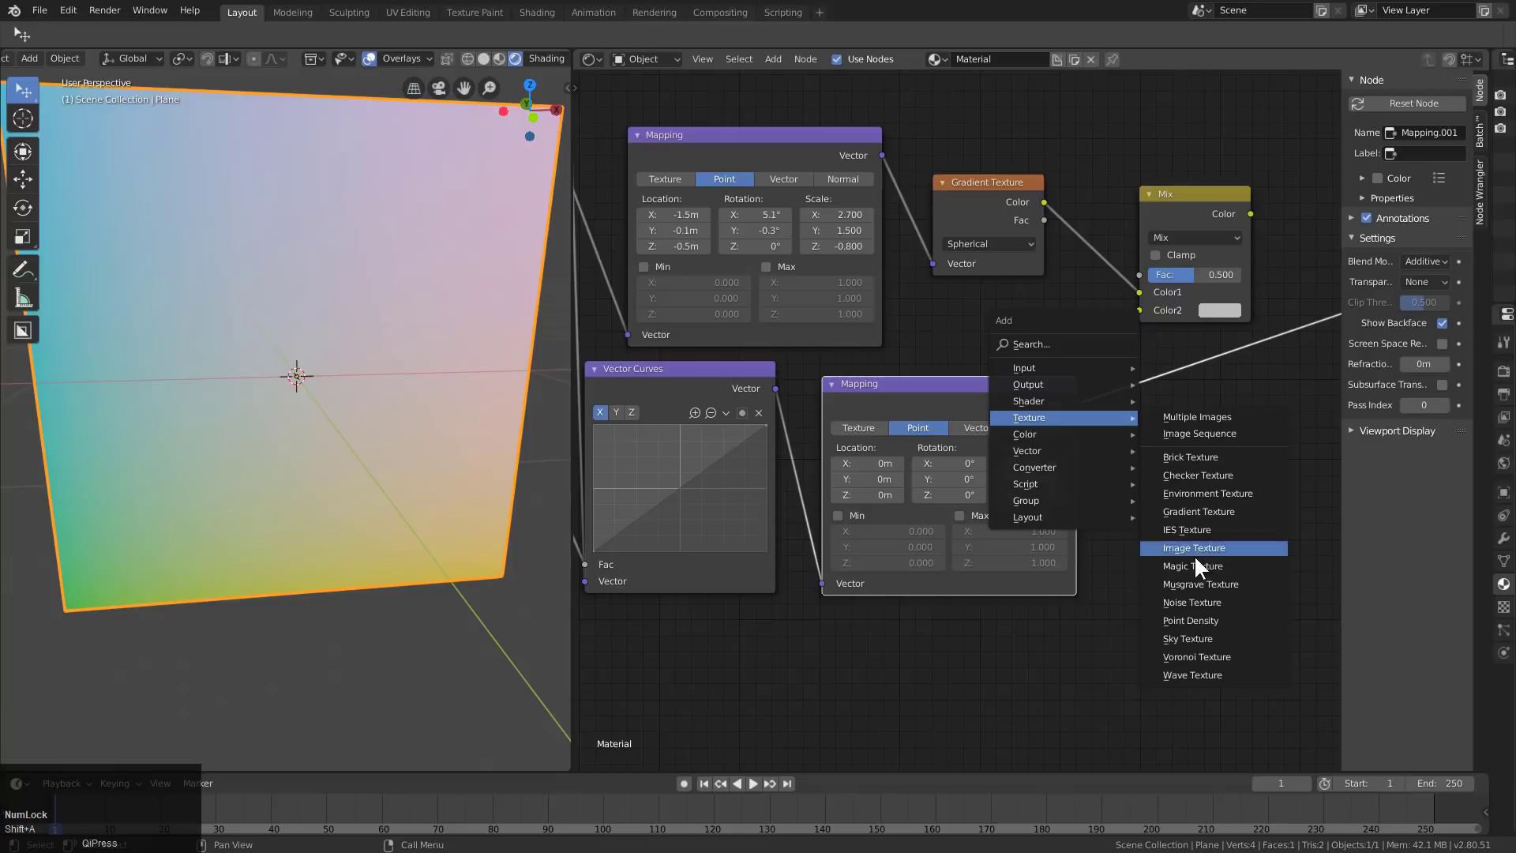
{"action": "left_click", "coordinate": [1184, 602]}
{"action": "left_click", "coordinate": [1159, 429]}
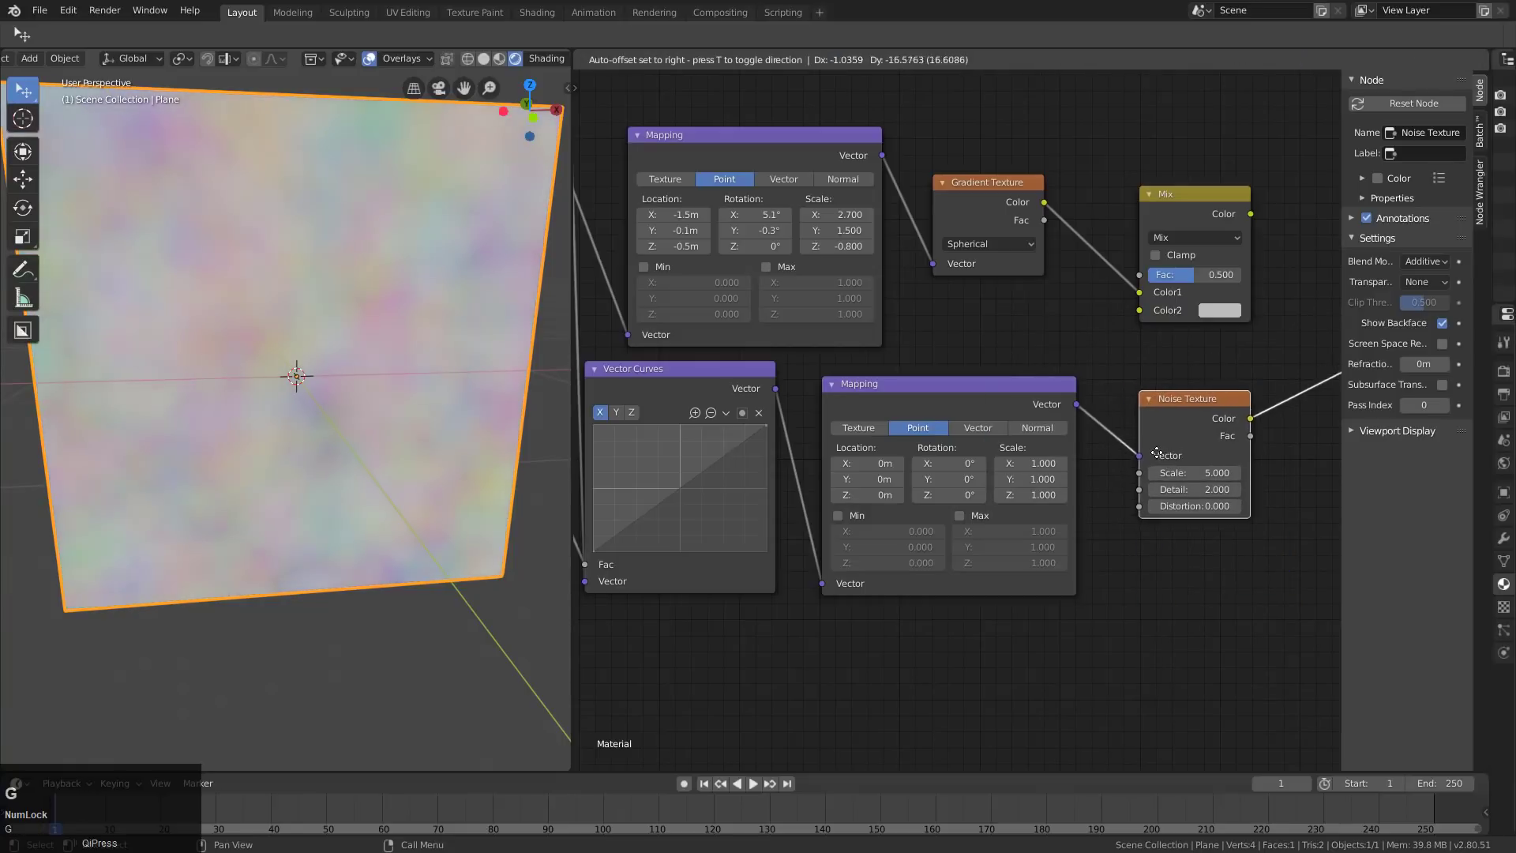
{"action": "left_click", "coordinate": [1156, 424], "text": "ctrl+shift"}
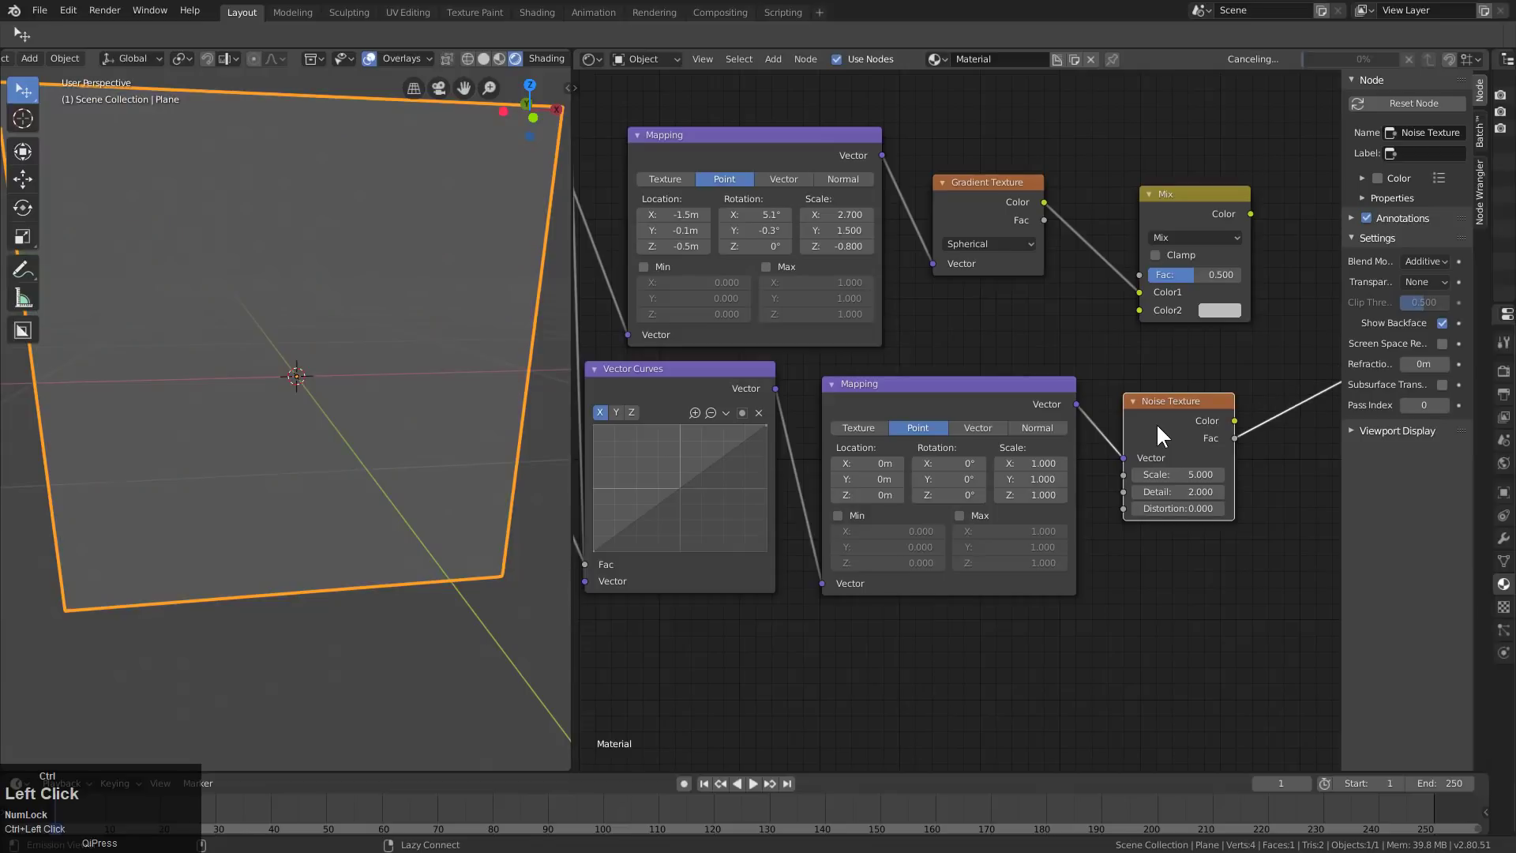
- Reshape the X and Y curves of the Vector Curves node, bending X near (-0.109, 0.012) and Y near (0.362, 0.357)
{"action": "scroll", "coordinate": [1156, 423], "scroll_direction": "down", "scroll_amount": 1}
{"action": "middle_click_drag", "start_coordinate": [1152, 429], "coordinate": [1084, 448]}
{"action": "scroll", "coordinate": [1172, 454], "scroll_direction": "up", "scroll_amount": 1}
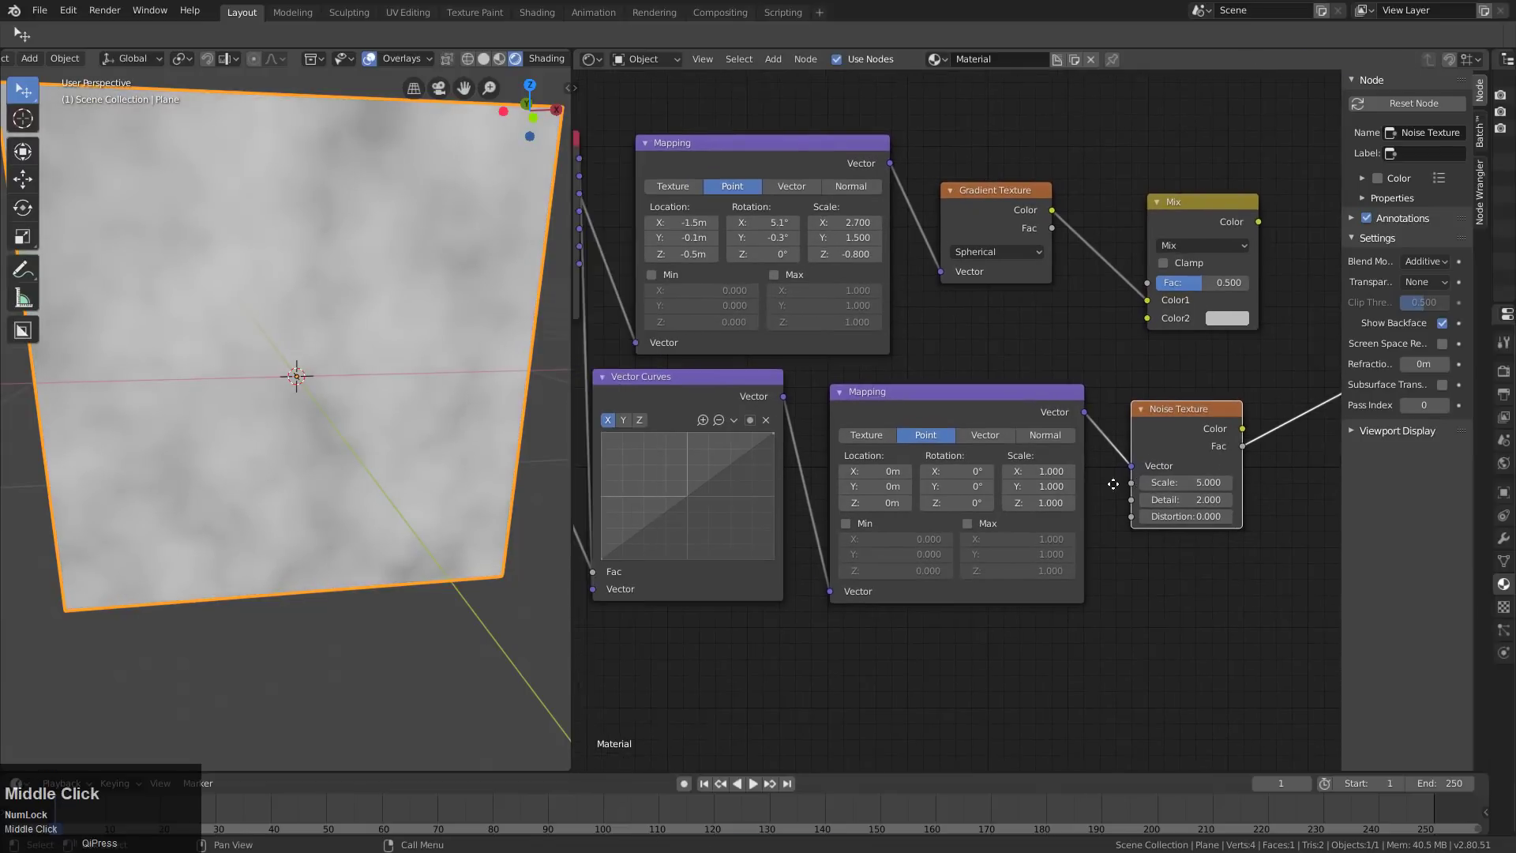
{"action": "middle_click_drag", "start_coordinate": [1114, 483], "coordinate": [1113, 422]}
{"action": "scroll", "coordinate": [1208, 452], "scroll_direction": "up", "scroll_amount": 1}
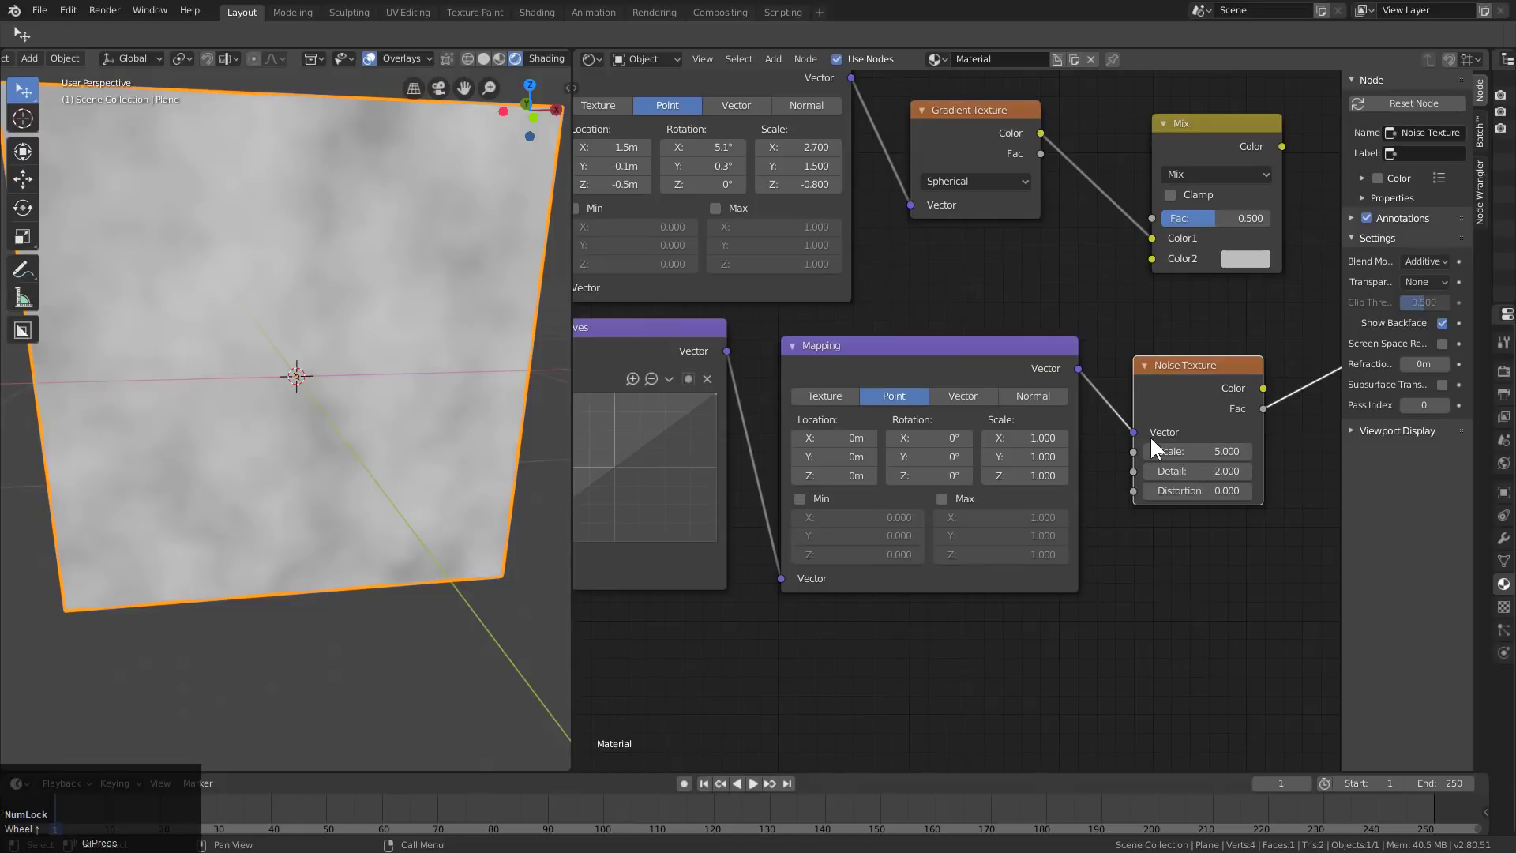
{"action": "scroll", "coordinate": [1018, 451], "scroll_direction": "down", "scroll_amount": 2}
{"action": "middle_click_drag", "start_coordinate": [914, 479], "coordinate": [880, 504]}
{"action": "scroll", "coordinate": [1124, 466], "scroll_direction": "up", "scroll_amount": 1}
{"action": "scroll", "coordinate": [954, 384], "scroll_direction": "up", "scroll_amount": 1}
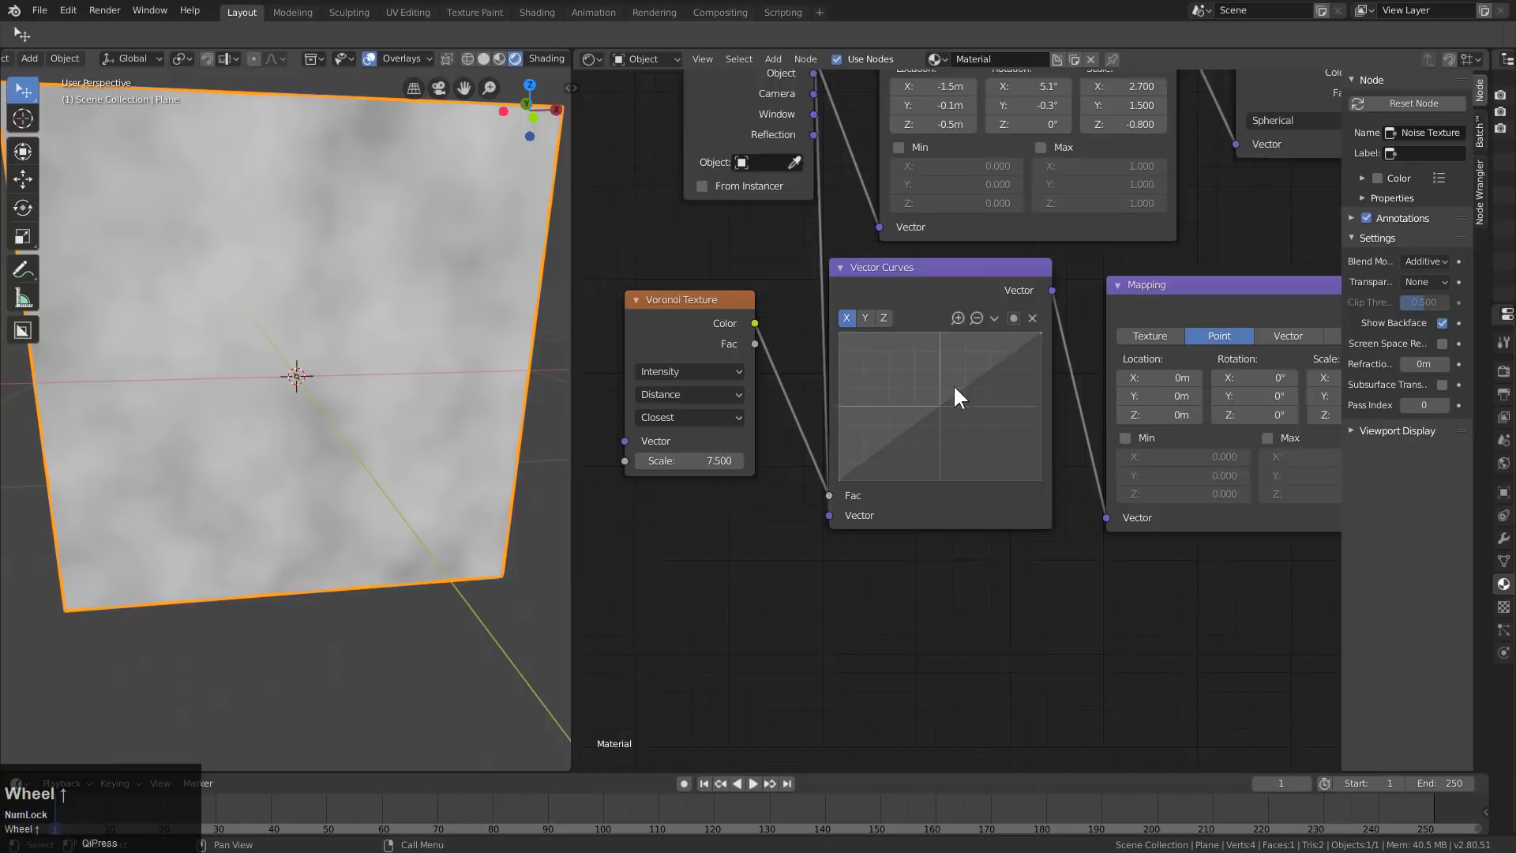
{"action": "scroll", "coordinate": [954, 383], "scroll_direction": "up", "scroll_amount": 1}
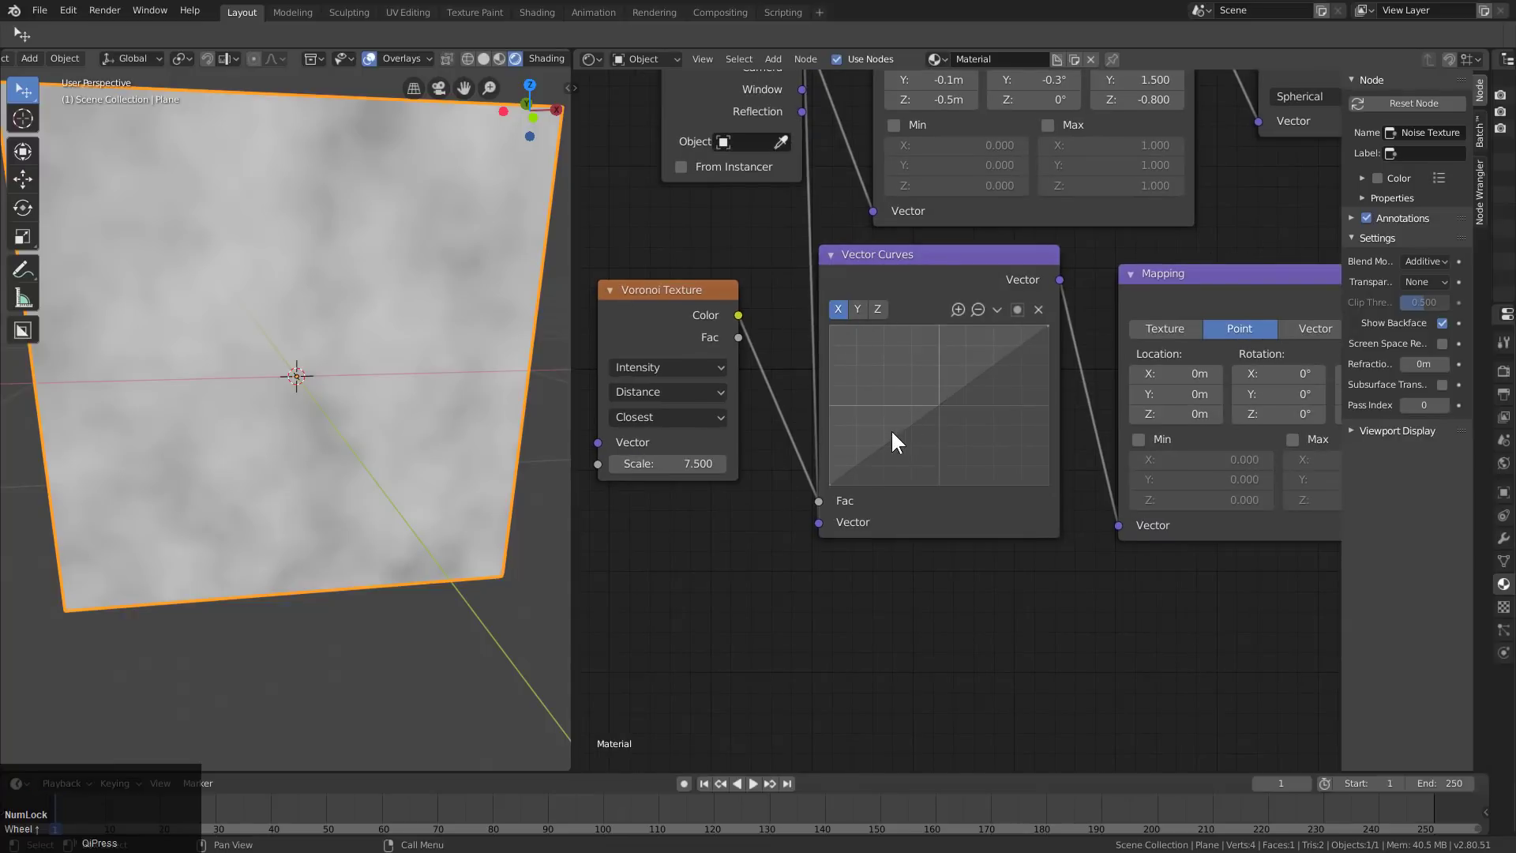
{"action": "mouse_move", "coordinate": [927, 420]}
{"action": "left_mouse_down"}
{"action": "mouse_move", "coordinate": [923, 398]}
{"action": "mouse_move", "coordinate": [955, 376]}
{"action": "mouse_move", "coordinate": [969, 389]}
{"action": "mouse_move", "coordinate": [927, 404]}
{"action": "left_mouse_up"}
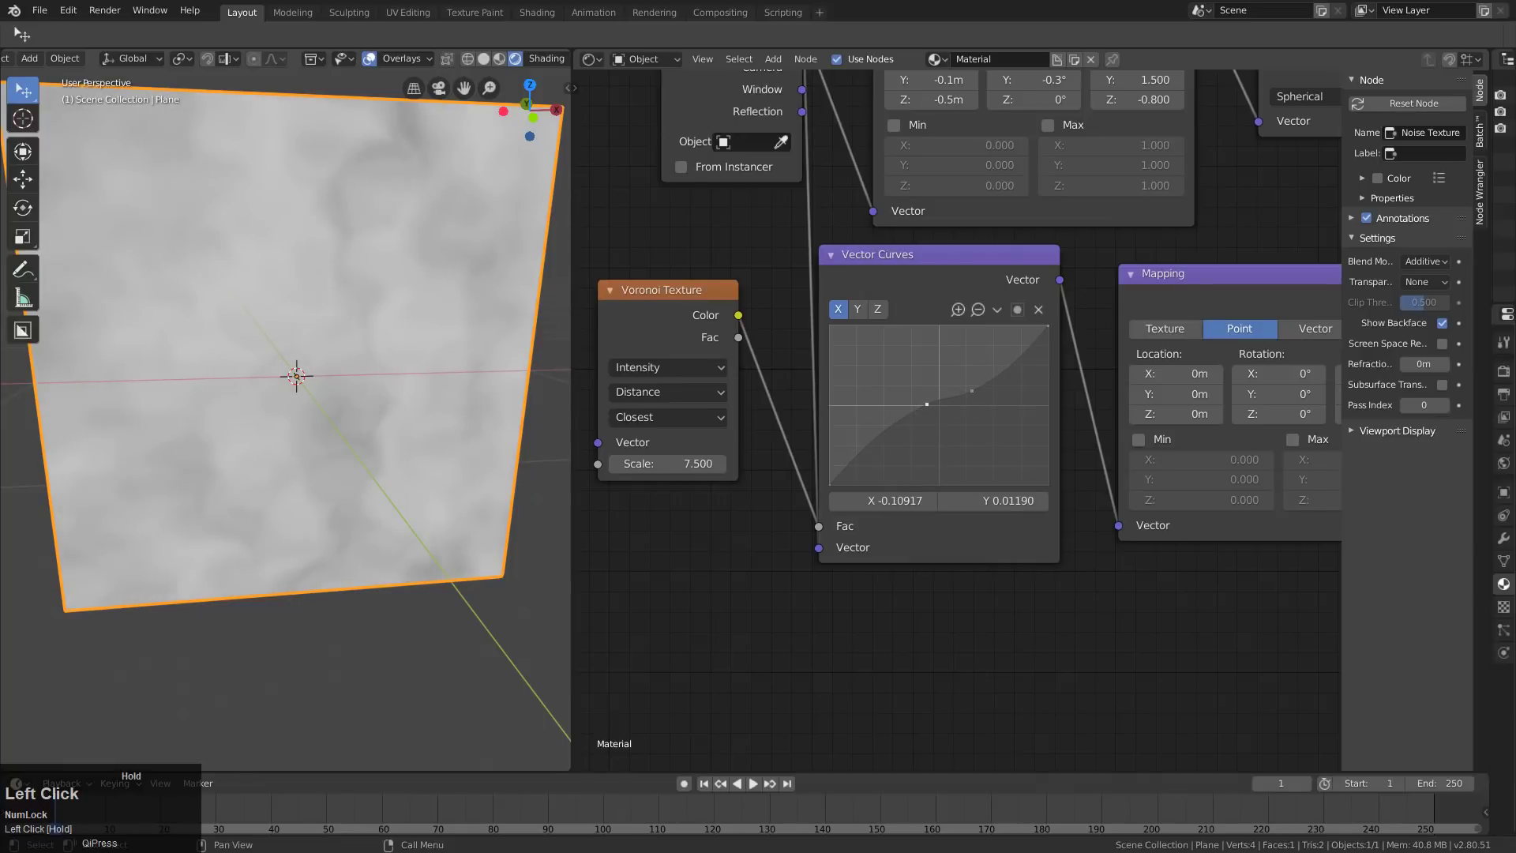
{"action": "left_click", "coordinate": [861, 310]}
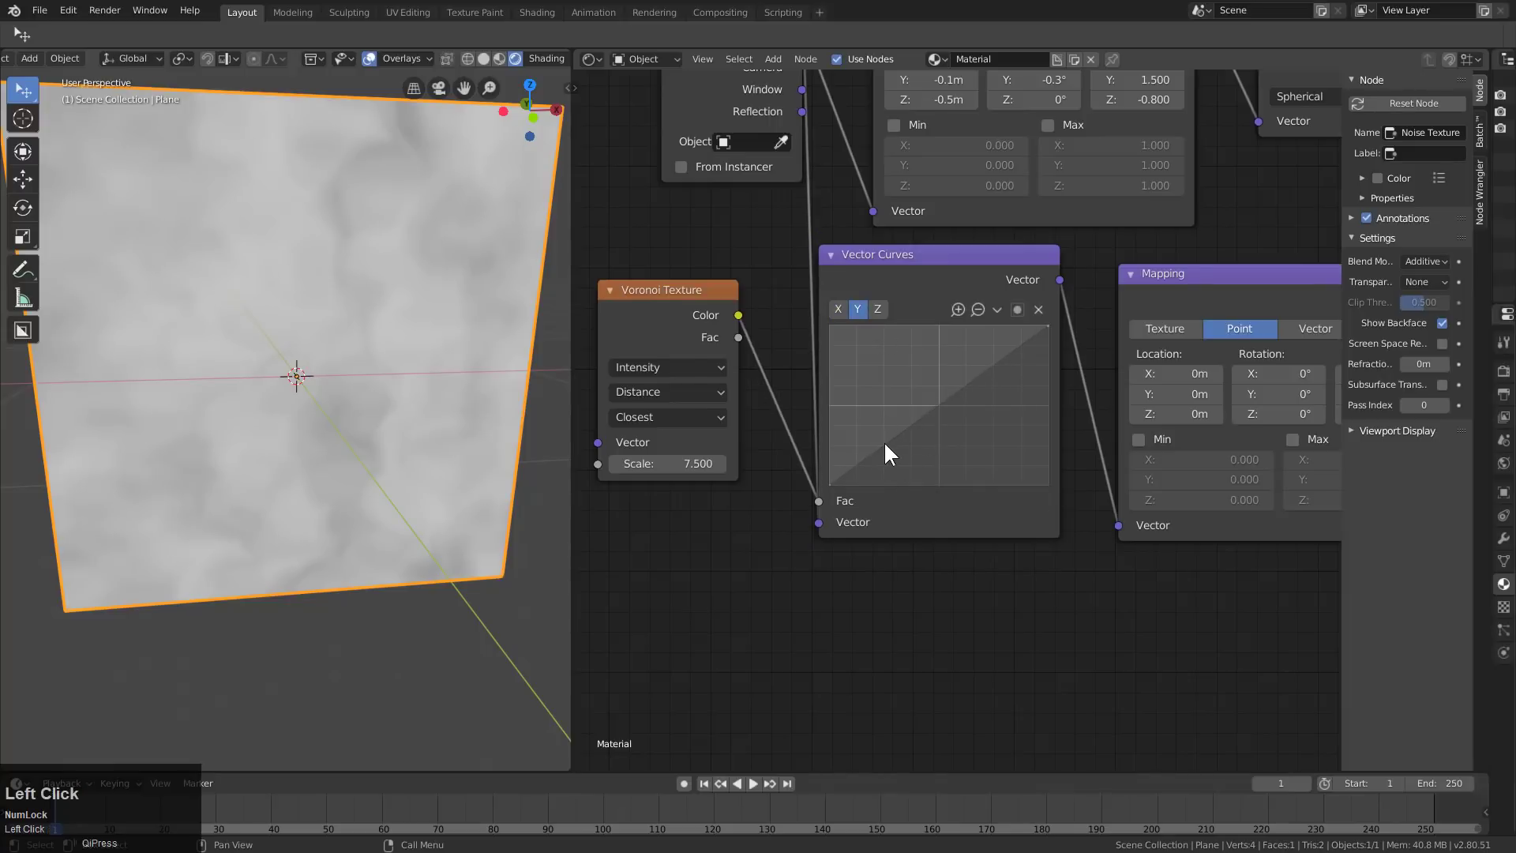
{"action": "left_click_drag", "start_coordinate": [884, 440], "coordinate": [978, 377]}
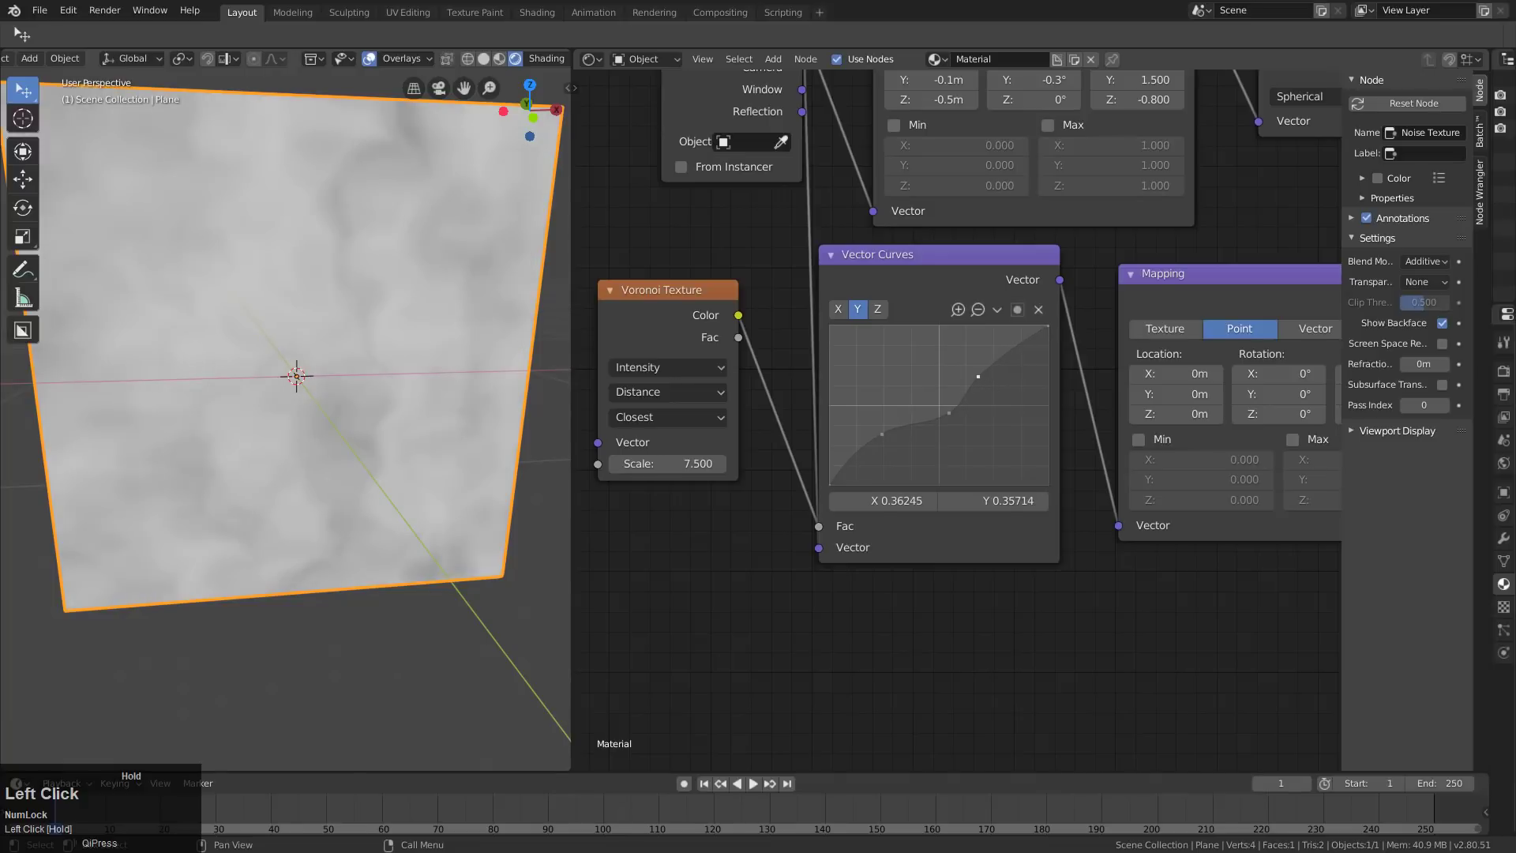
- Link the Noise Texture's Fac output to the Color2 input of the Mix node
{"action": "scroll", "coordinate": [995, 416], "scroll_direction": "down", "scroll_amount": 2}
{"action": "middle_click_drag", "start_coordinate": [979, 428], "coordinate": [885, 459]}
{"action": "scroll", "coordinate": [1044, 447], "scroll_direction": "down", "scroll_amount": 1}
{"action": "middle_click_drag", "start_coordinate": [1105, 447], "coordinate": [973, 463]}
{"action": "scroll", "coordinate": [1159, 460], "scroll_direction": "down", "scroll_amount": 1}
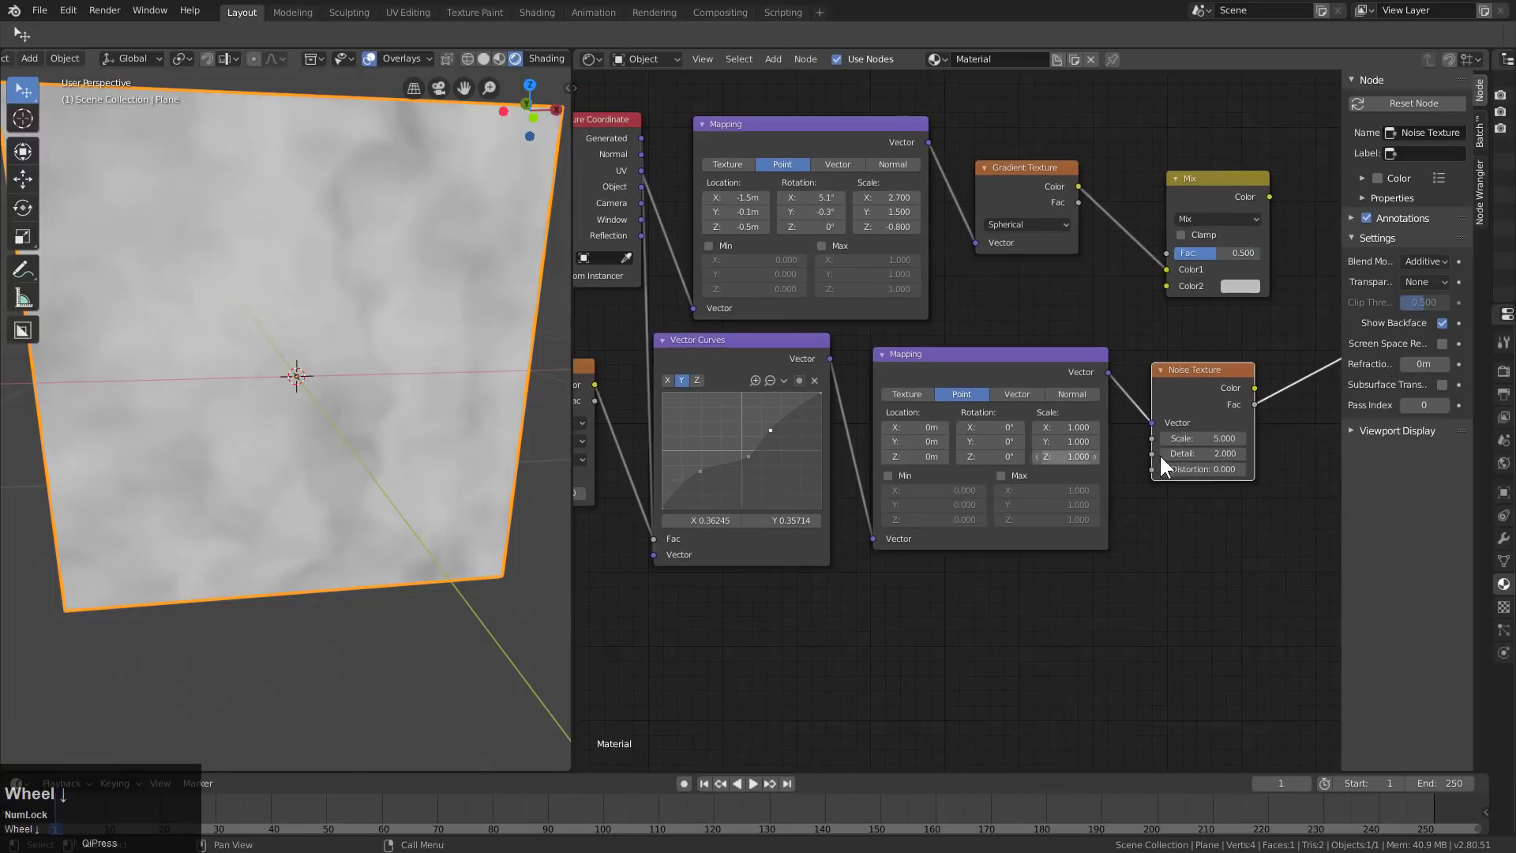
{"action": "middle_click_drag", "start_coordinate": [1195, 451], "coordinate": [1071, 458]}
{"action": "scroll", "coordinate": [1056, 474], "scroll_direction": "up", "scroll_amount": 3}
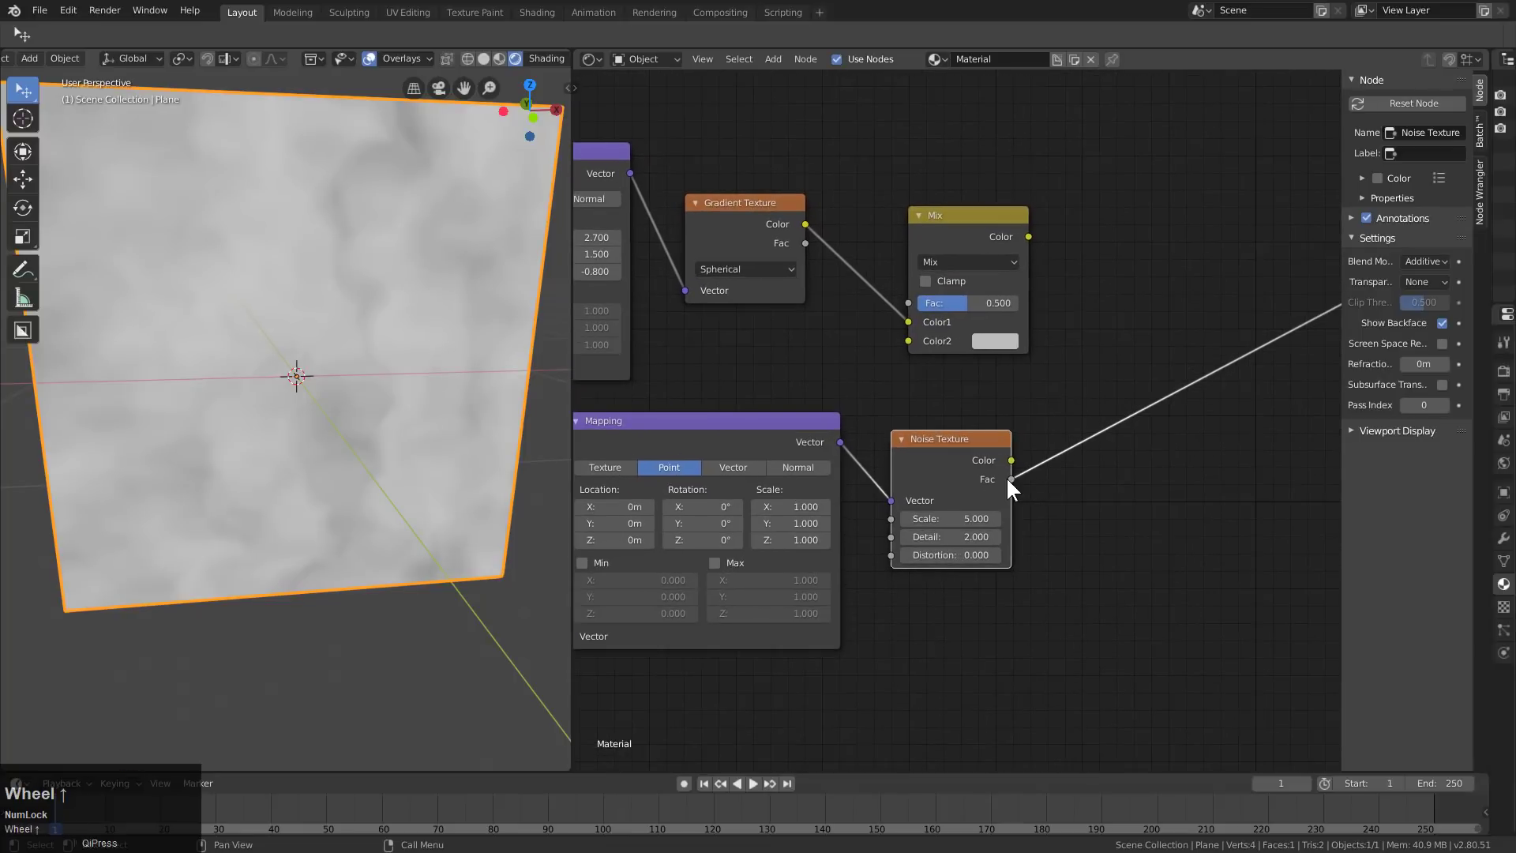
{"action": "left_click_drag", "start_coordinate": [1011, 478], "coordinate": [908, 342]}
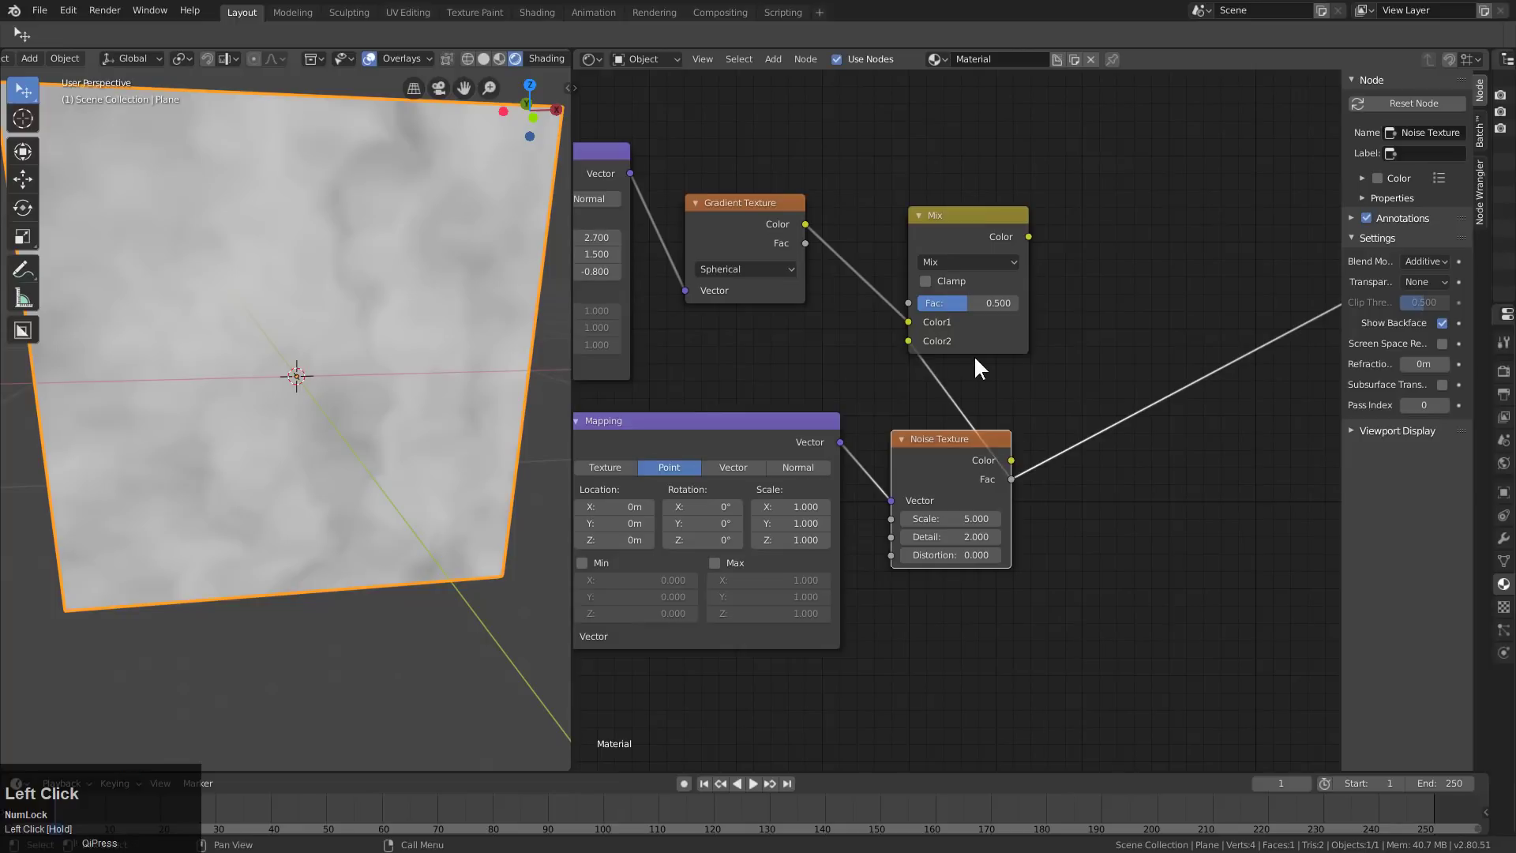
- Set the Mix node's factor to 0.382 and preview the Mix node on the plane
{"action": "left_click", "coordinate": [977, 305]}
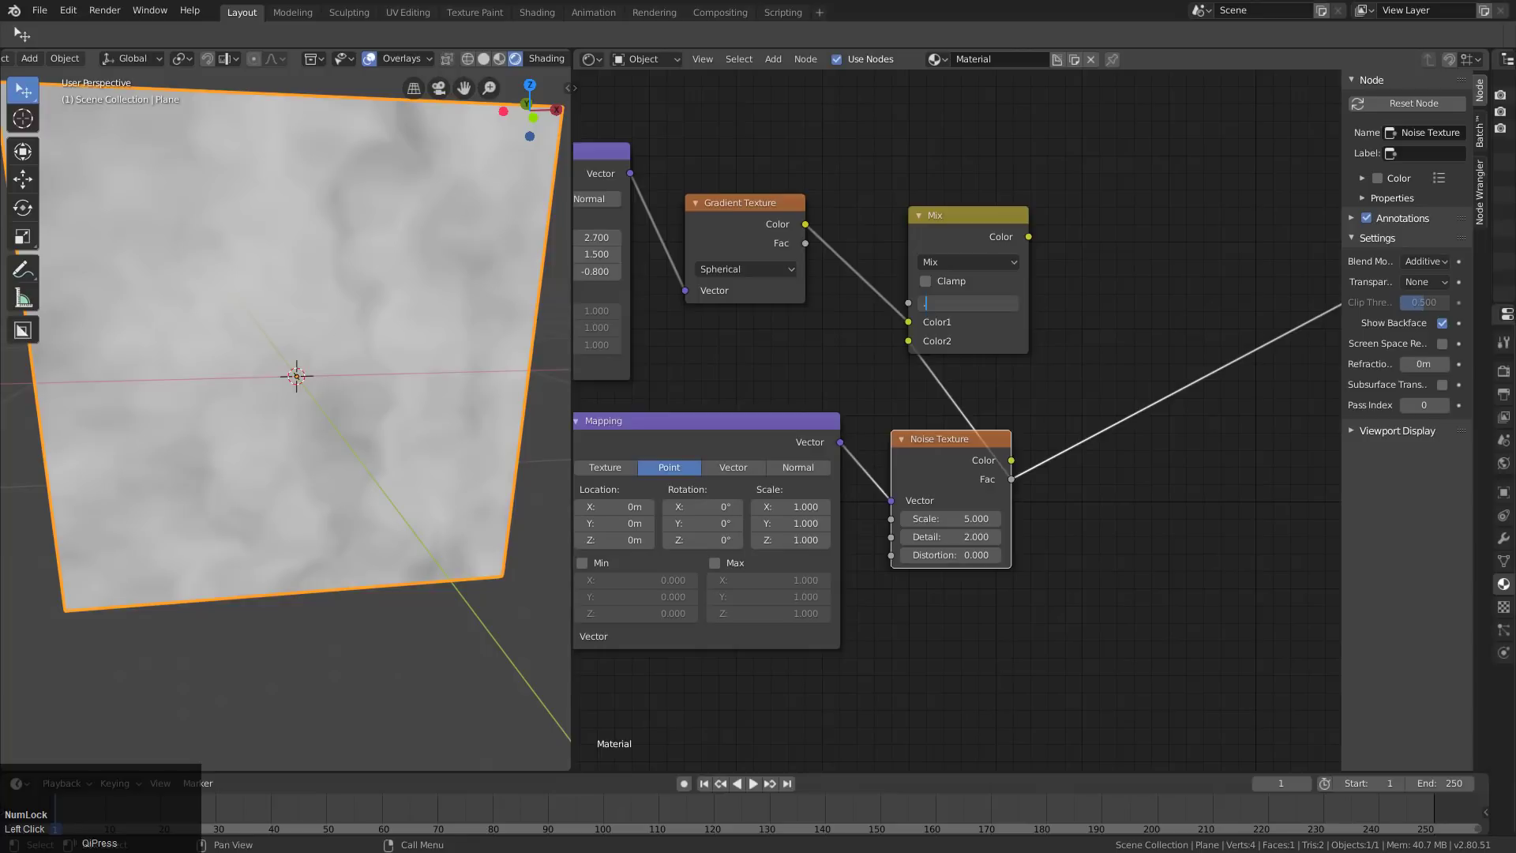
{"action": "type", "text": ".382"}
{"action": "key", "text": "Return"}
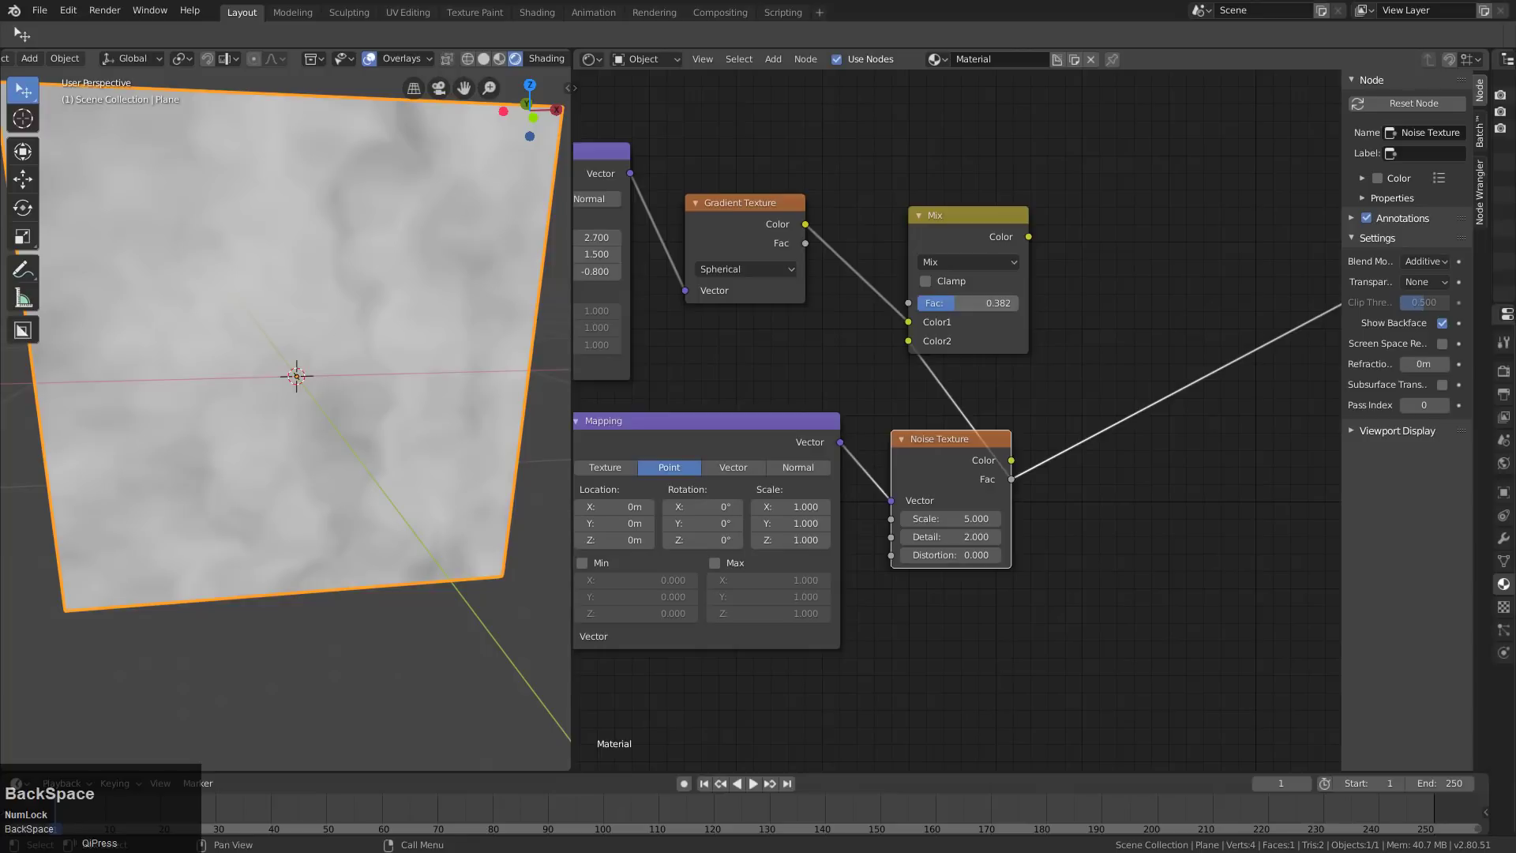
{"action": "left_click", "coordinate": [955, 229], "text": "ctrl+shift"}
- Insert a ColorRamp node on the link between the Mix node and the Viewer
{"action": "scroll", "coordinate": [825, 435], "scroll_direction": "down", "scroll_amount": 1}
{"action": "middle_click_drag", "start_coordinate": [825, 427], "coordinate": [1009, 491]}
{"action": "scroll", "coordinate": [1009, 490], "scroll_direction": "down", "scroll_amount": 1}
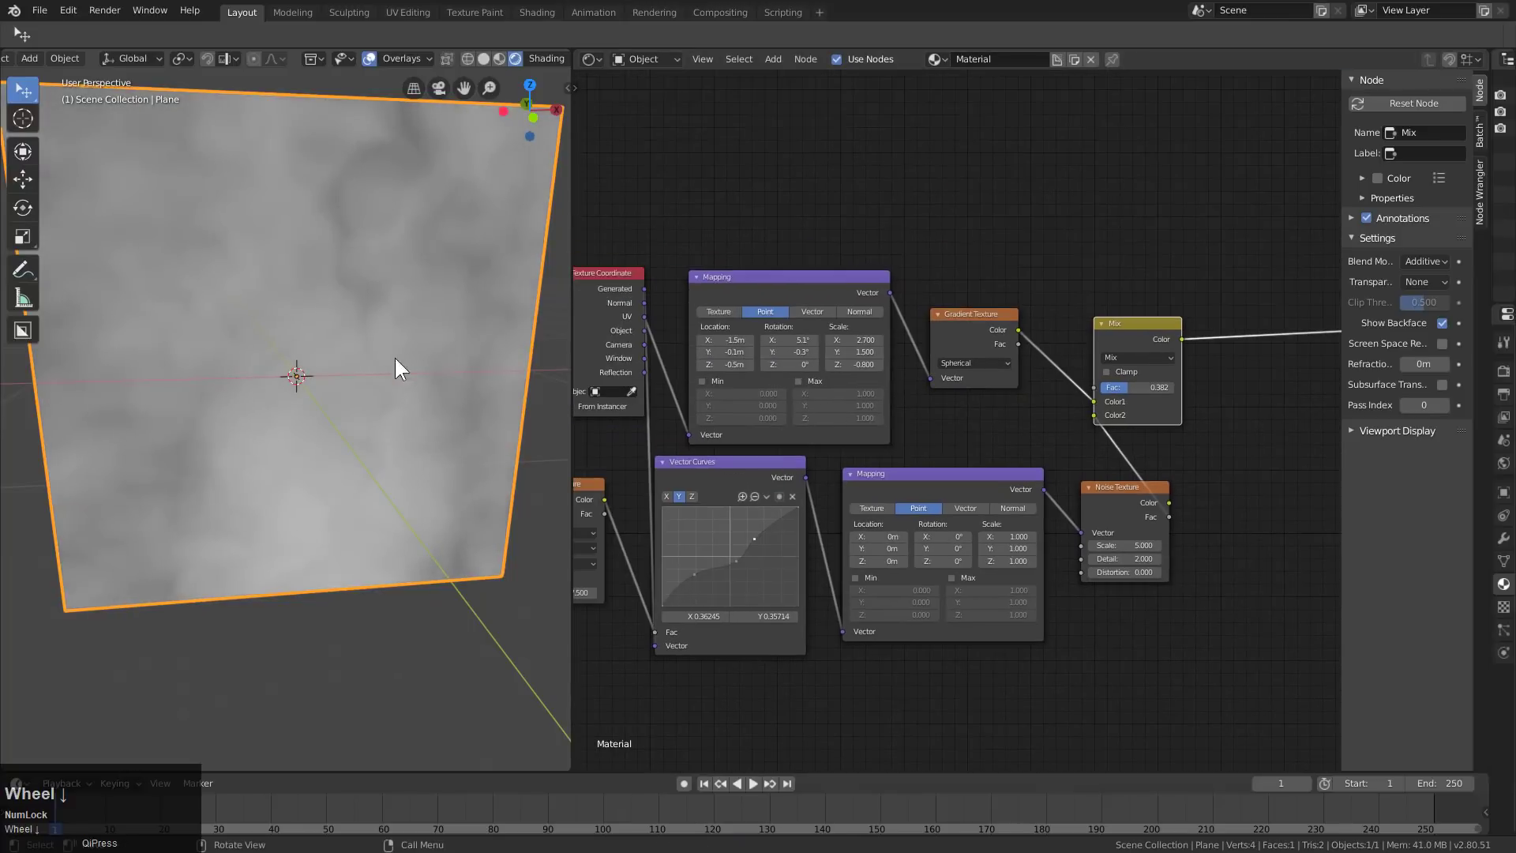
{"action": "middle_click_drag", "start_coordinate": [1195, 520], "coordinate": [1009, 427]}
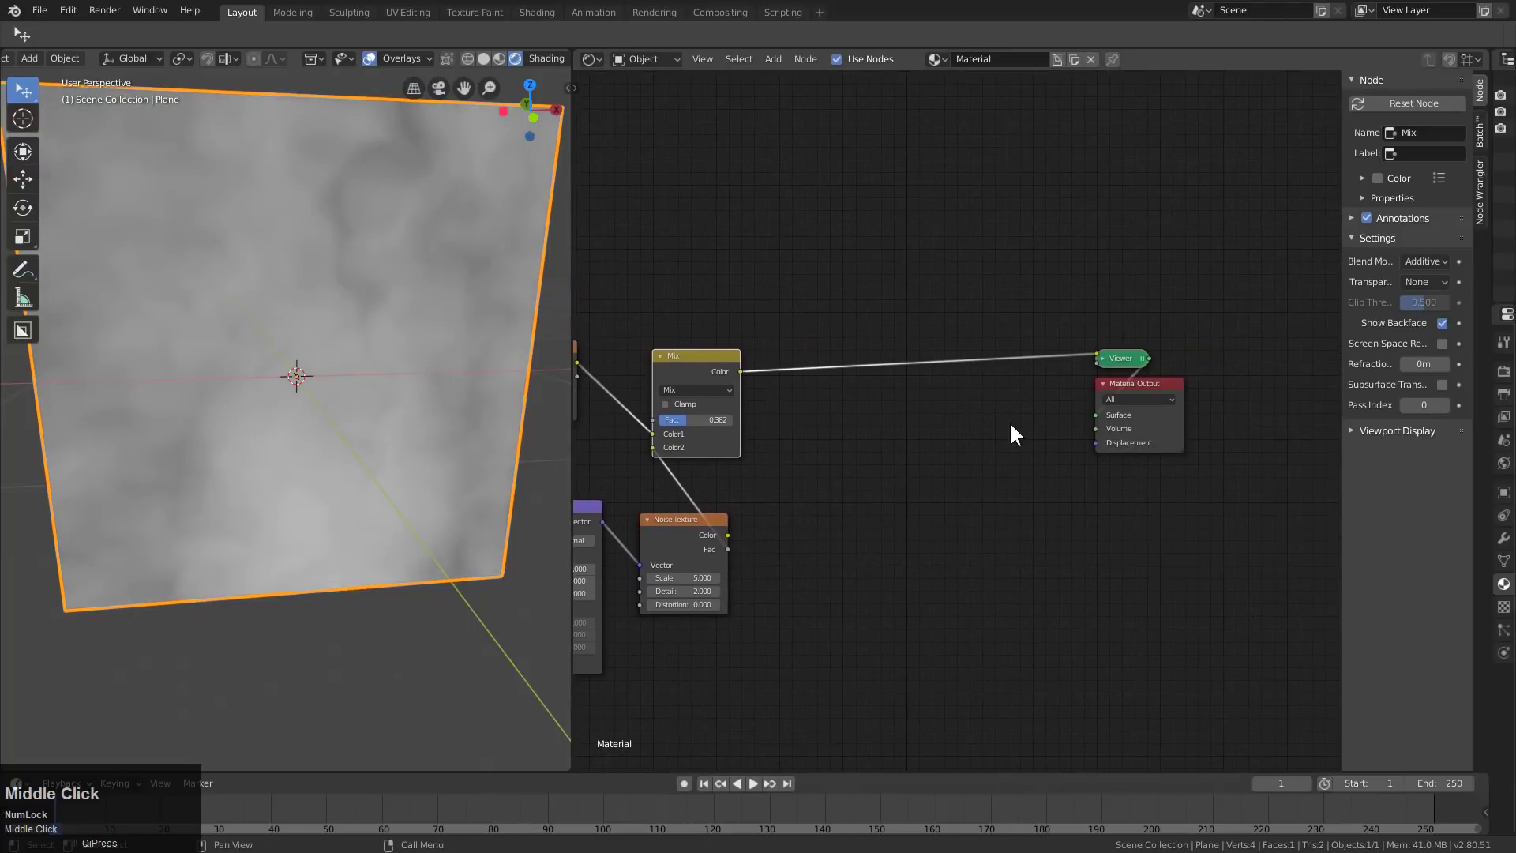
{"action": "key", "text": "shift+a"}
{"action": "left_click", "coordinate": [845, 449]}
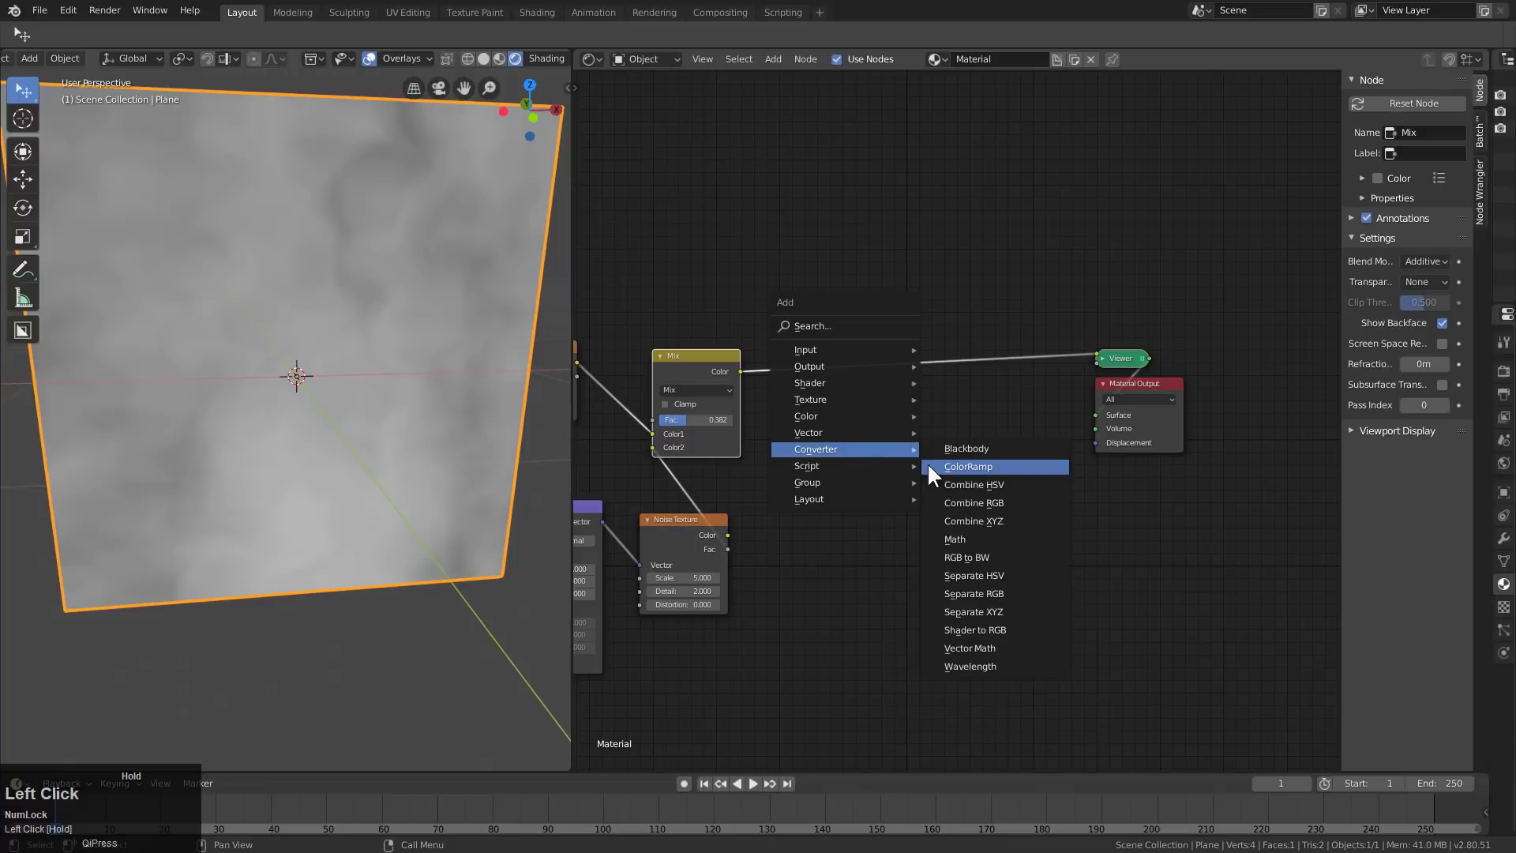
{"action": "left_click", "coordinate": [955, 468]}
{"action": "left_click", "coordinate": [792, 327]}
{"action": "scroll", "coordinate": [950, 416], "scroll_direction": "up", "scroll_amount": 1}
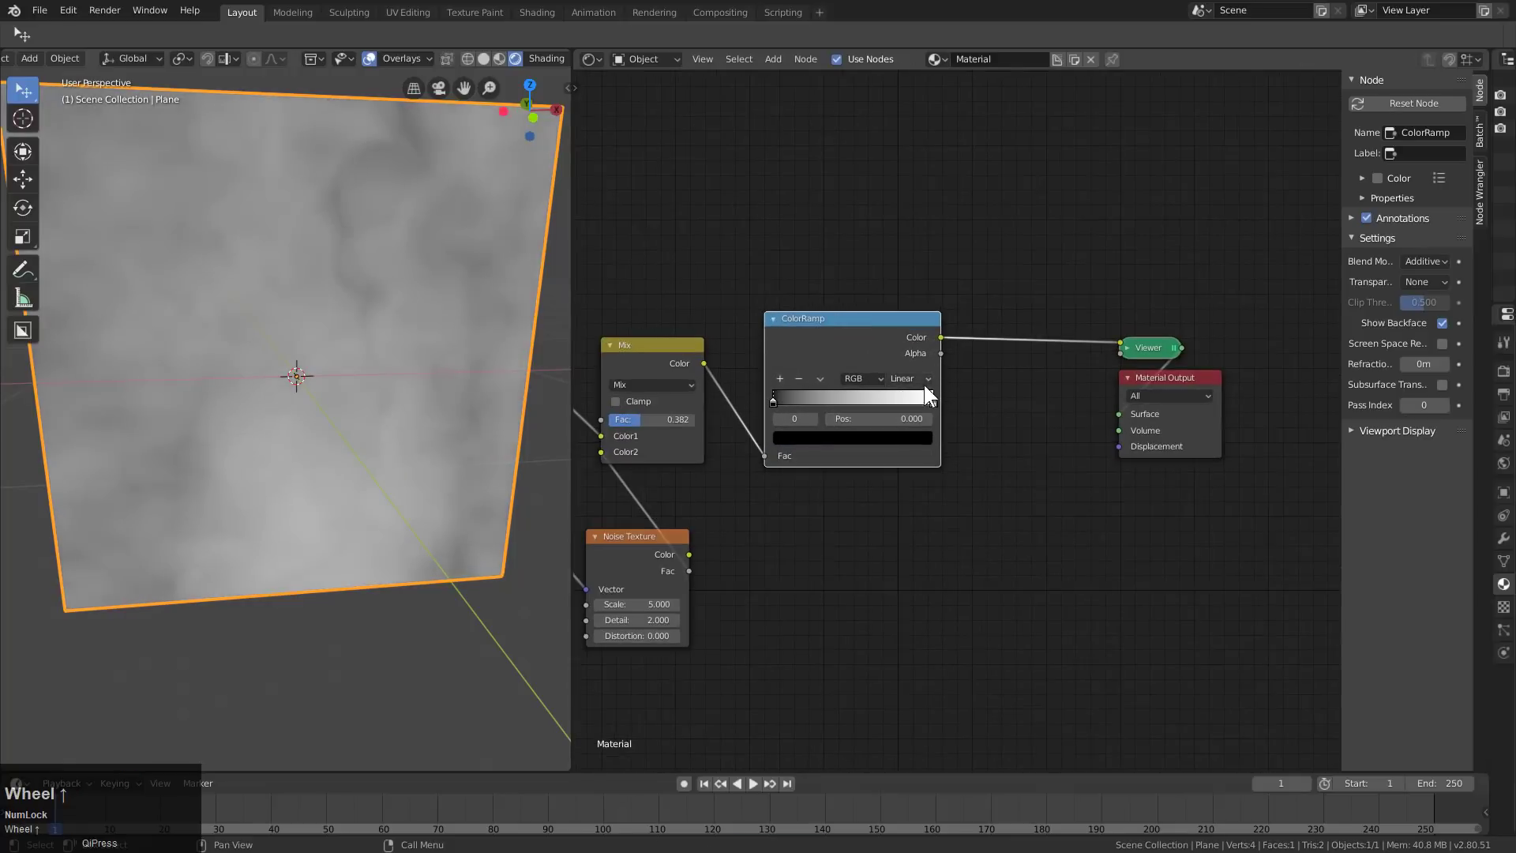
- Set the ColorRamp's interpolation to Constant and move its white stop to position 0.271
{"action": "left_click", "coordinate": [922, 381]}
{"action": "left_click", "coordinate": [927, 461]}
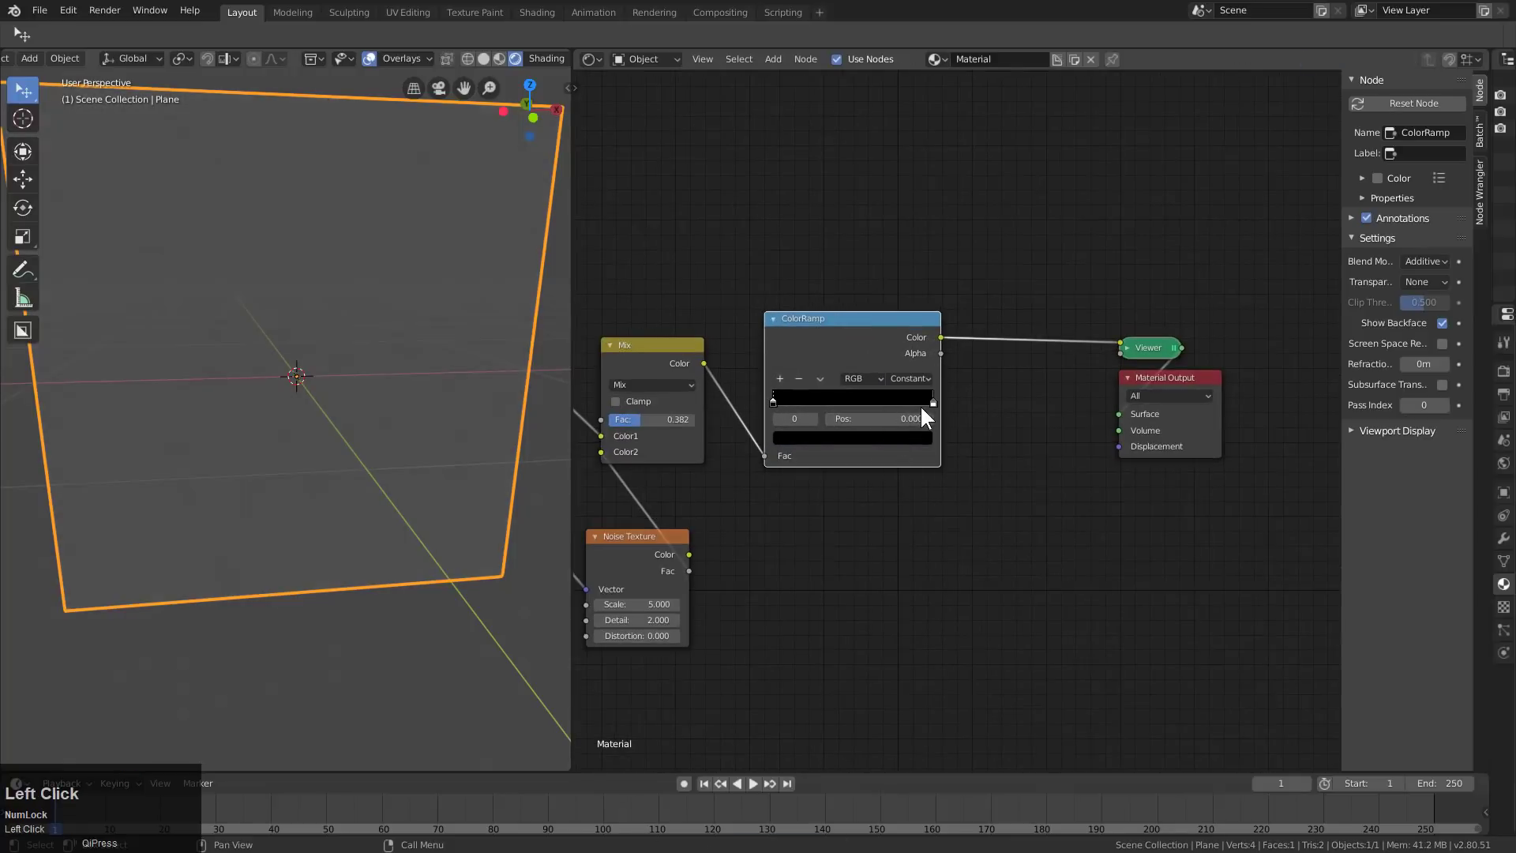
{"action": "left_click_drag", "start_coordinate": [929, 400], "coordinate": [812, 395]}
{"action": "middle_click_drag", "start_coordinate": [855, 434], "coordinate": [924, 429]}
- Duplicate the ColorRamp below the original and link the Mix node's Color output to the copy's Fac
{"action": "scroll", "coordinate": [882, 404], "scroll_direction": "up", "scroll_amount": 2}
{"action": "middle_click_drag", "start_coordinate": [929, 487], "coordinate": [964, 368]}
{"action": "scroll", "coordinate": [975, 293], "scroll_direction": "down", "scroll_amount": 1}
{"action": "left_click", "coordinate": [1012, 295]}
{"action": "key", "text": "shift+d"}
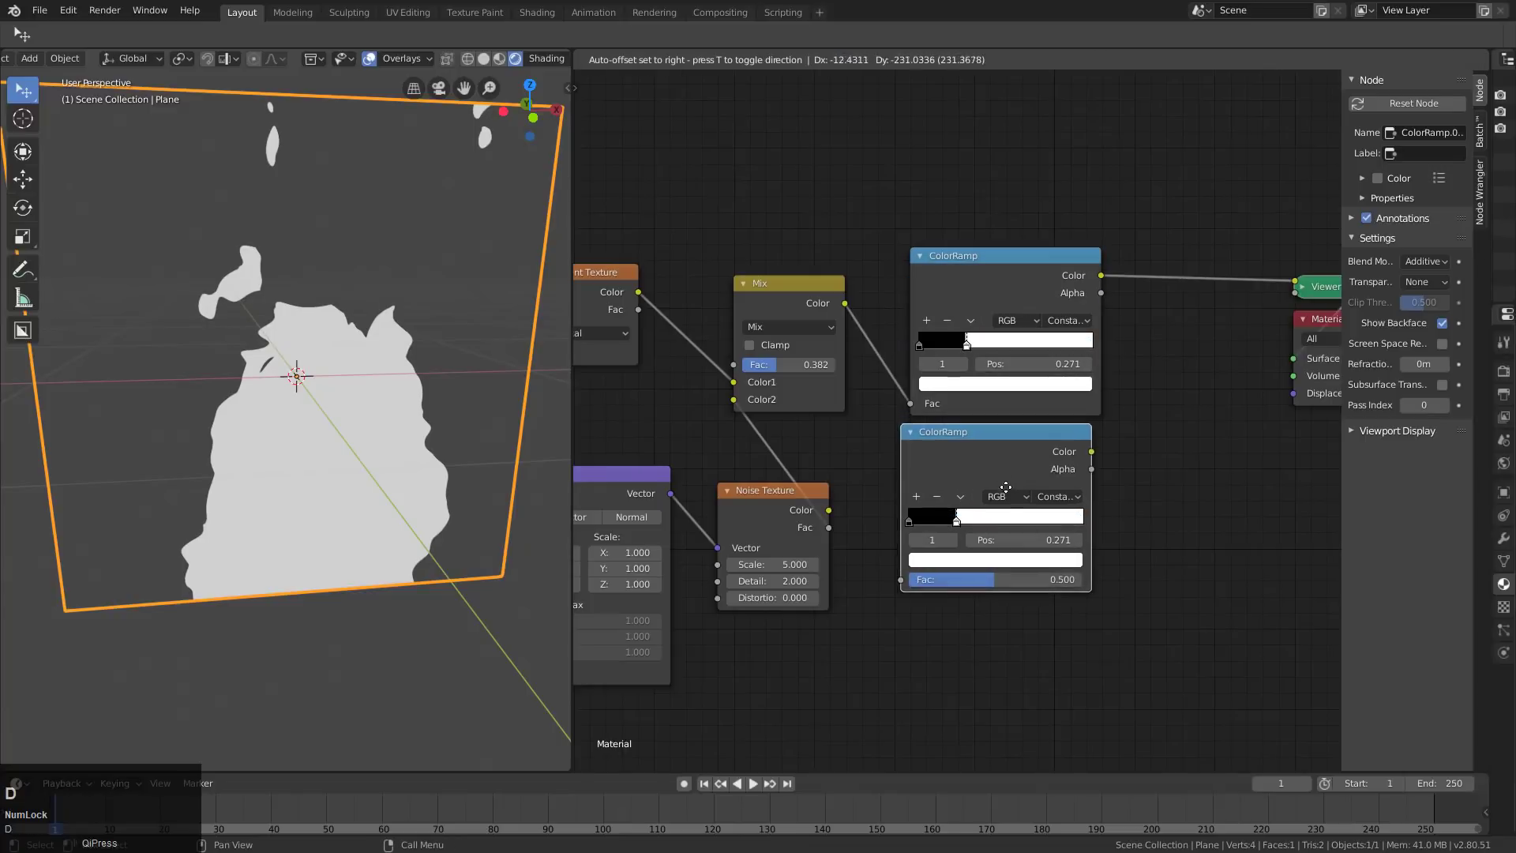
{"action": "left_click", "coordinate": [1016, 516]}
{"action": "left_click_drag", "start_coordinate": [1016, 509], "coordinate": [1020, 509]}
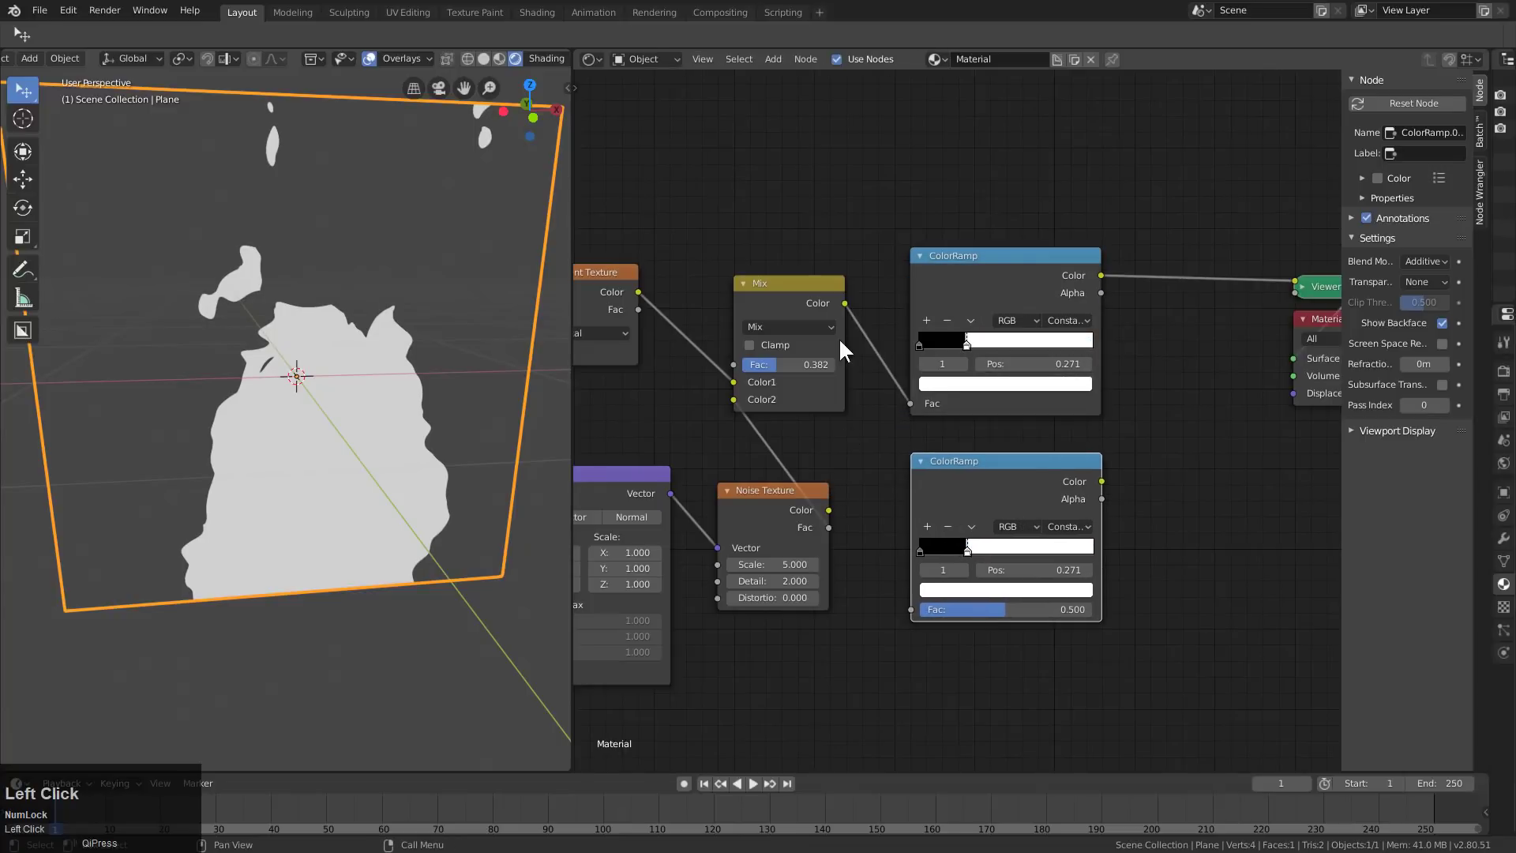
{"action": "left_click_drag", "start_coordinate": [845, 303], "coordinate": [912, 610]}
{"action": "scroll", "coordinate": [992, 509], "scroll_direction": "up", "scroll_amount": 2}
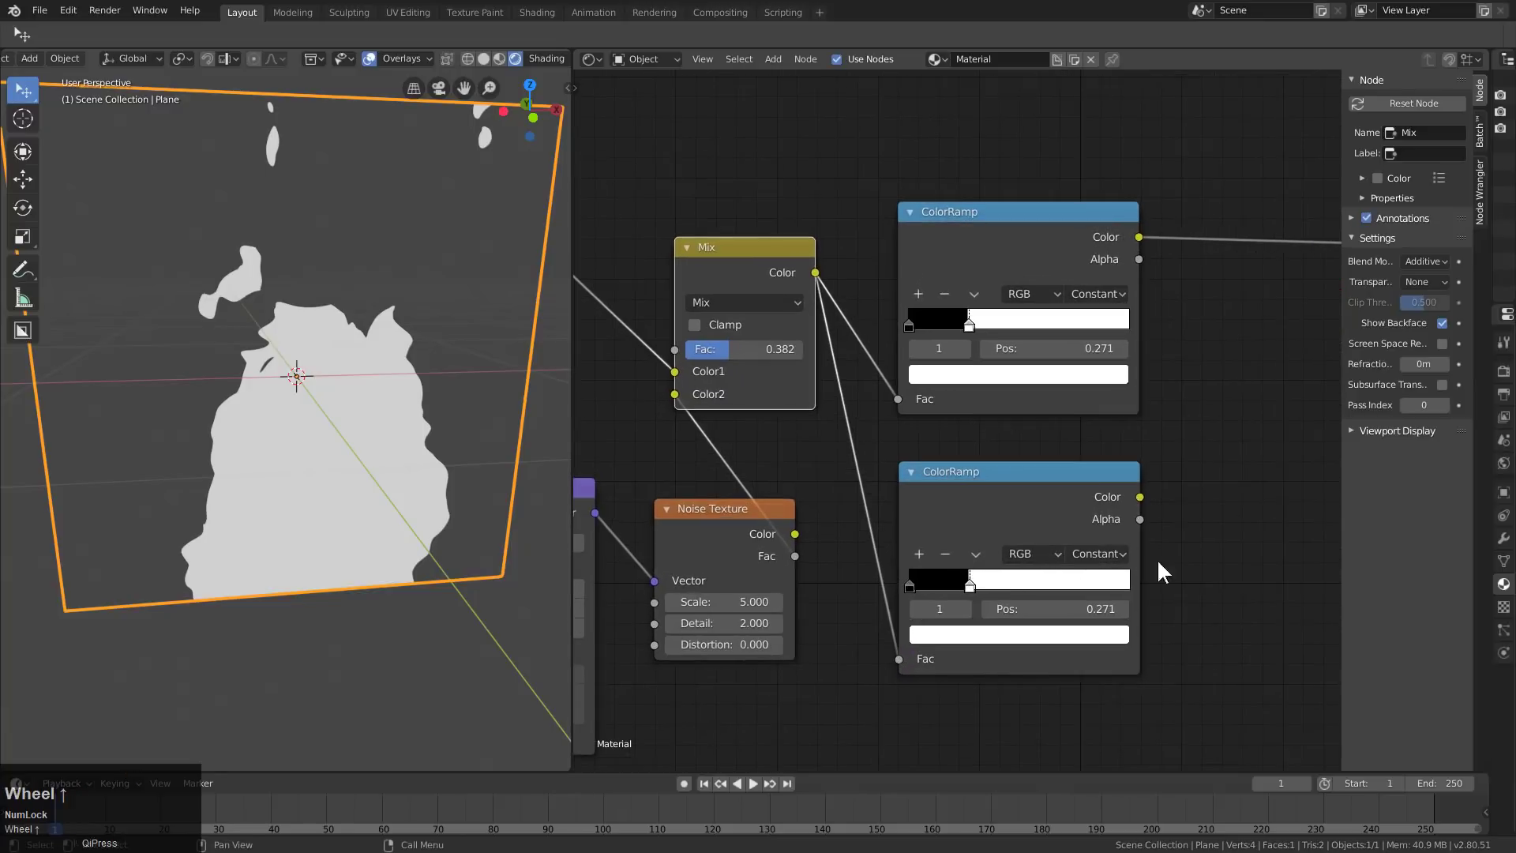
{"action": "middle_click", "coordinate": [920, 609]}
{"action": "scroll", "coordinate": [919, 609], "scroll_direction": "up", "scroll_amount": 1}
{"action": "middle_click", "coordinate": [919, 610]}
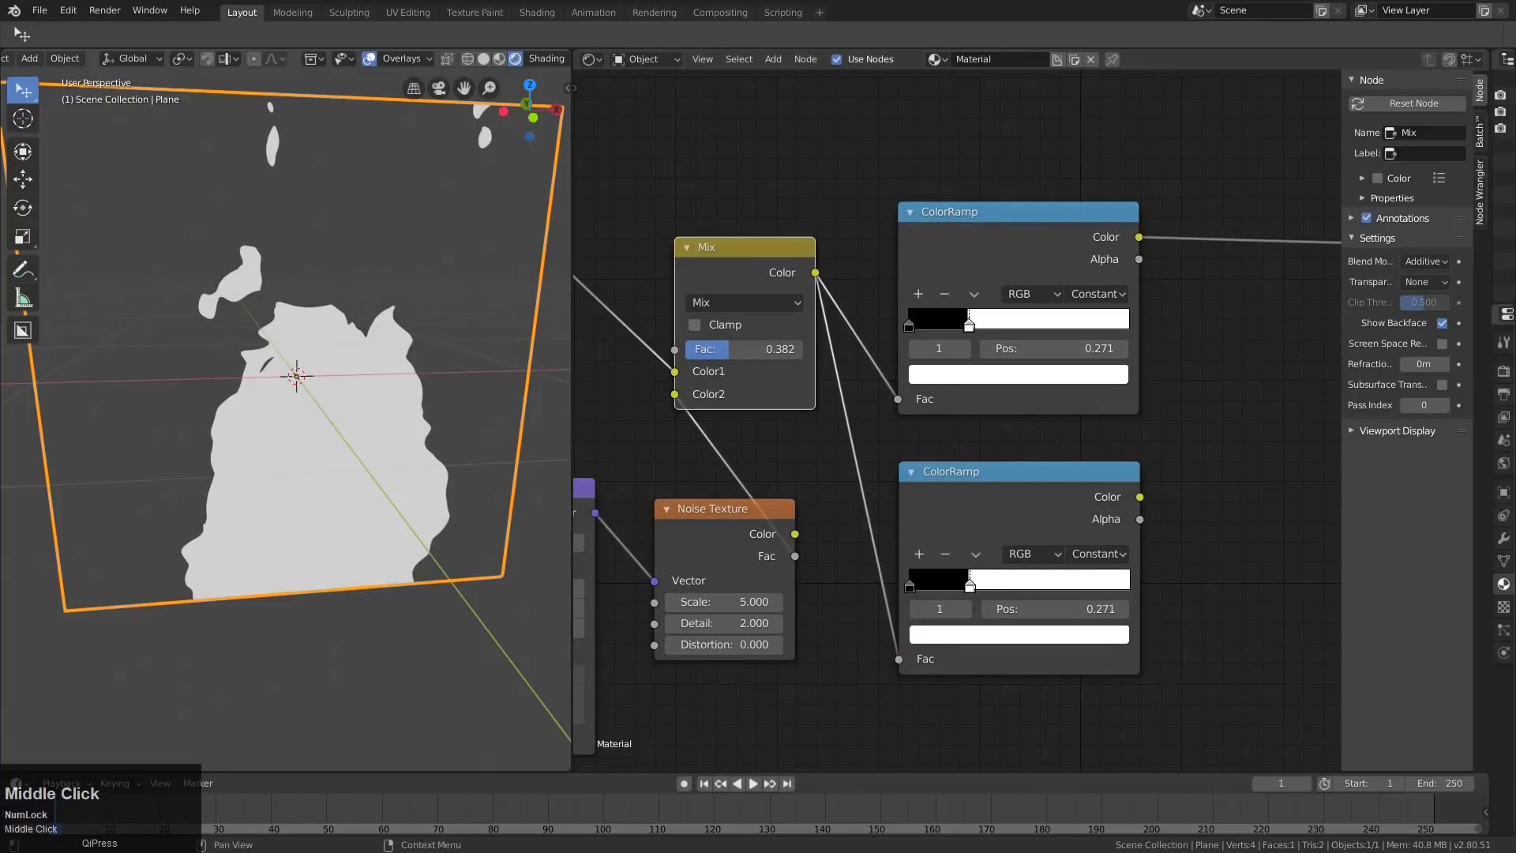
{"action": "scroll", "coordinate": [920, 609], "scroll_direction": "up", "scroll_amount": 1}
{"action": "middle_click", "coordinate": [919, 609]}
{"action": "scroll", "coordinate": [919, 609], "scroll_direction": "up", "scroll_amount": 1}
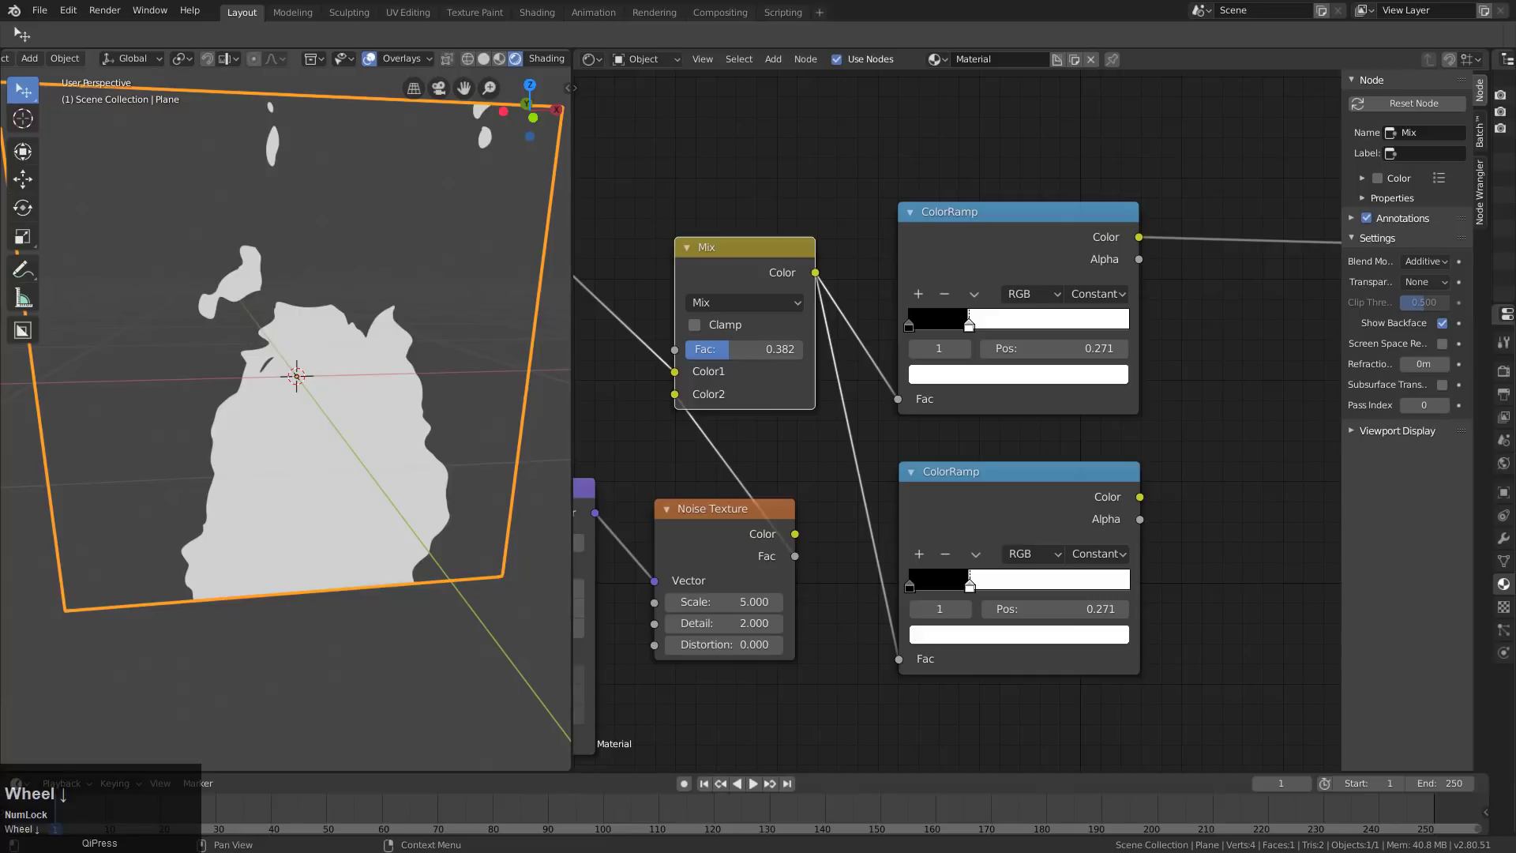
{"action": "middle_click", "coordinate": [919, 609]}
- Move the lower ColorRamp's white stop to 0.258 and colour it pale yellow with R 1, G 0.9 and B 0.352
{"action": "scroll", "coordinate": [919, 610], "scroll_direction": "up", "scroll_amount": 1}
{"action": "left_click_drag", "start_coordinate": [968, 626], "coordinate": [970, 632]}
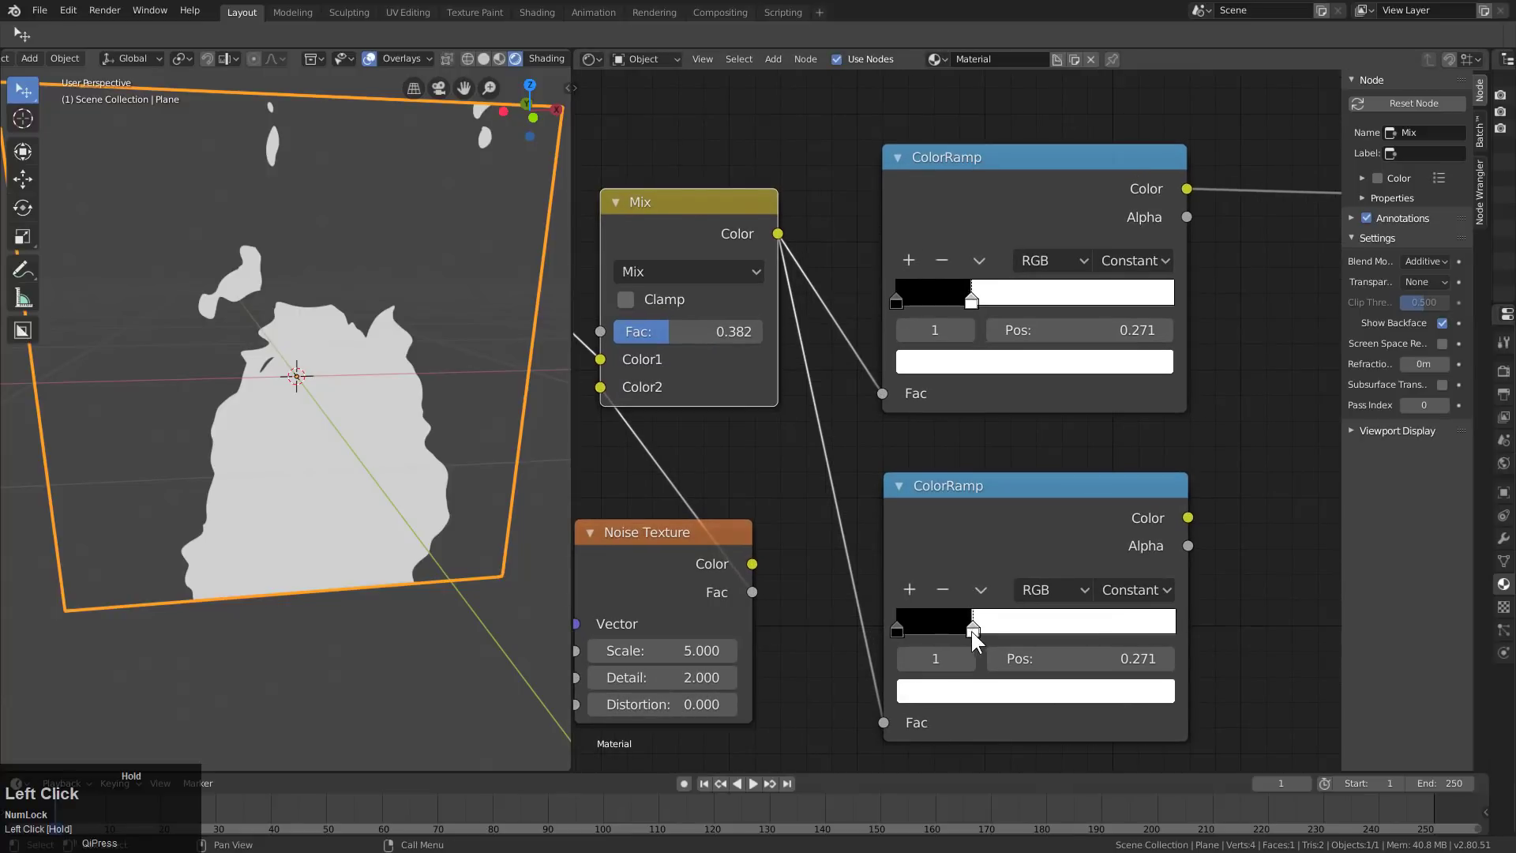
{"action": "left_click", "coordinate": [979, 692]}
{"action": "left_click", "coordinate": [958, 536]}
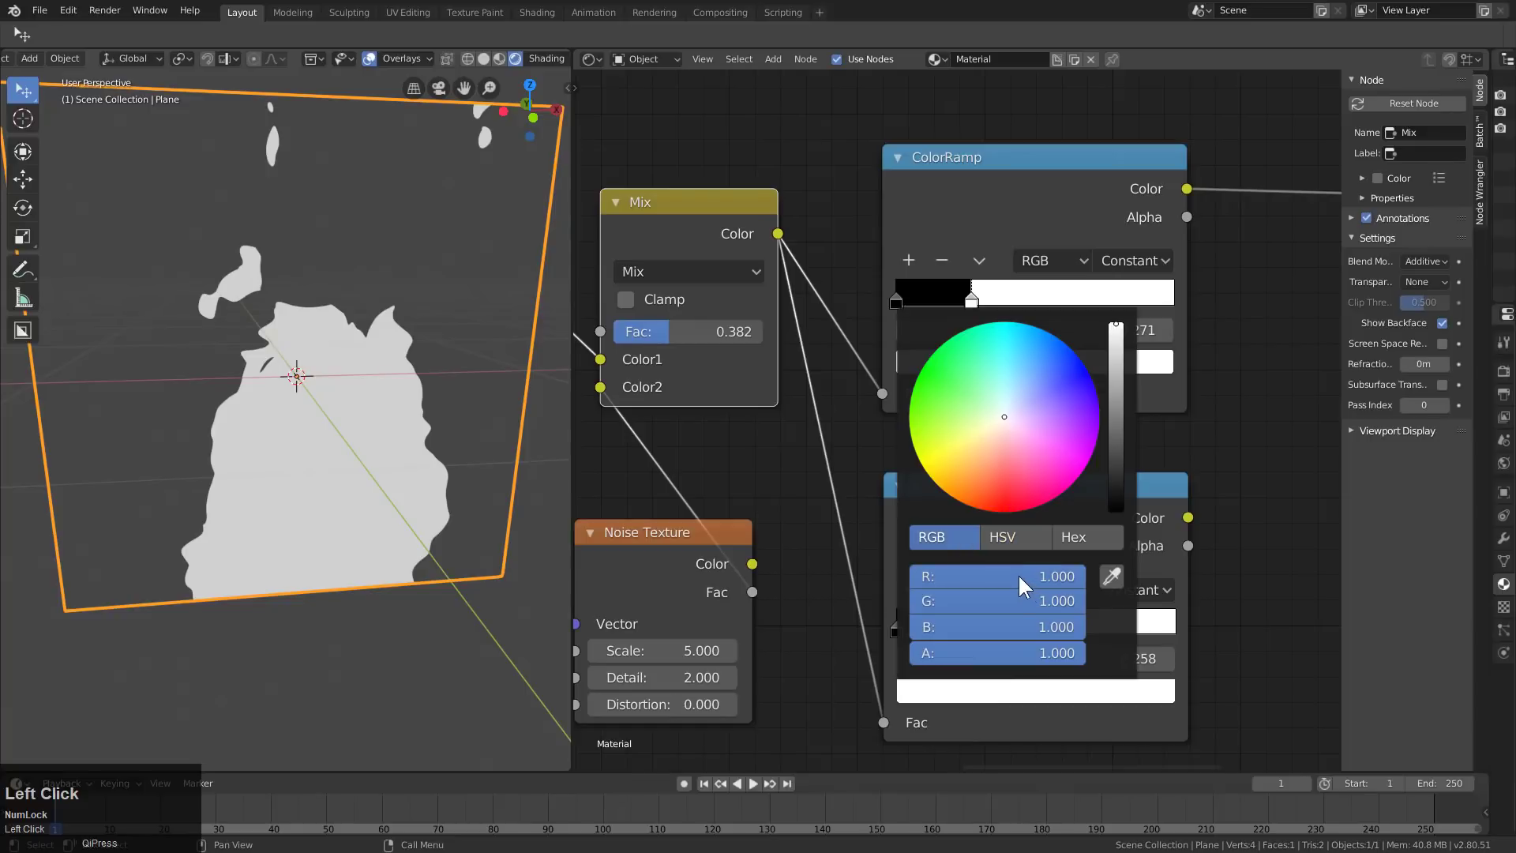
{"action": "left_click", "coordinate": [1017, 574]}
{"action": "key", "text": "Return"}
{"action": "left_click", "coordinate": [1005, 602]}
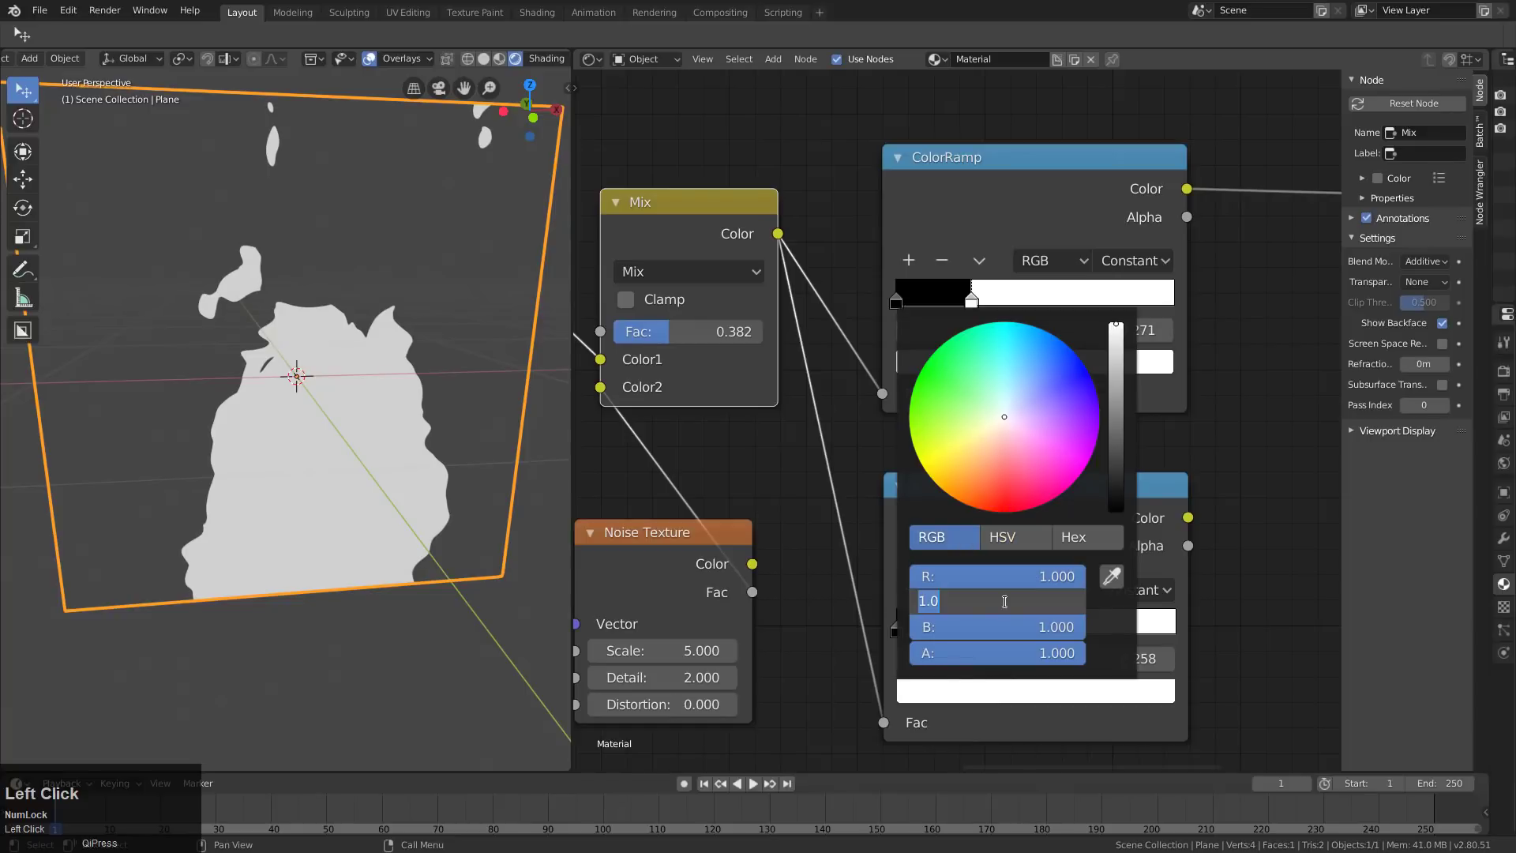
{"action": "type", "text": ".9"}
{"action": "key", "text": "Tab"}
{"action": "type", "text": "."}
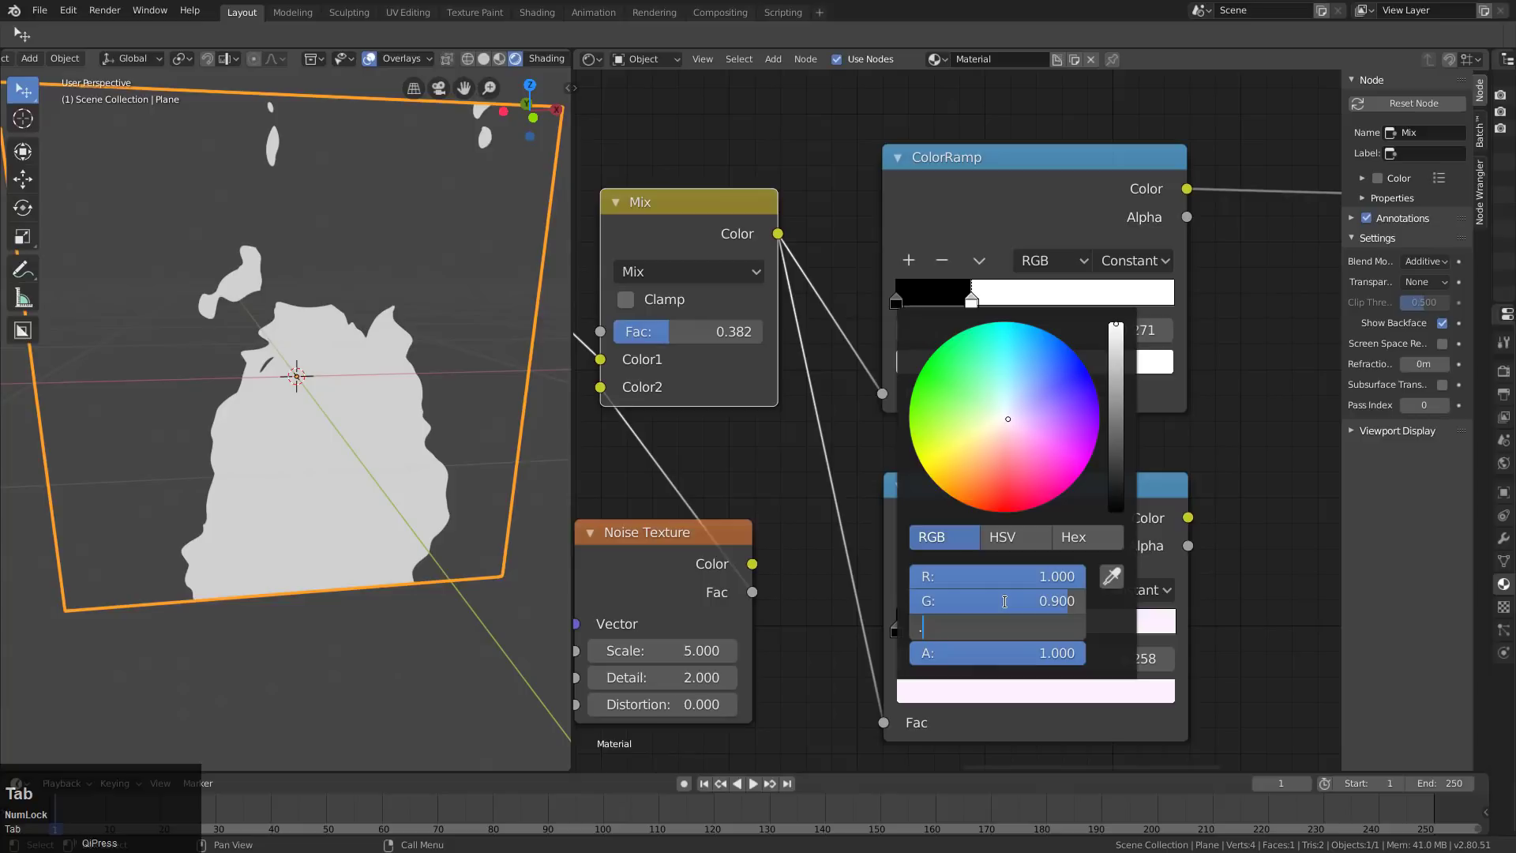
{"action": "type", "text": "352"}
{"action": "key", "text": "Return"}
{"action": "left_click", "coordinate": [1265, 627]}
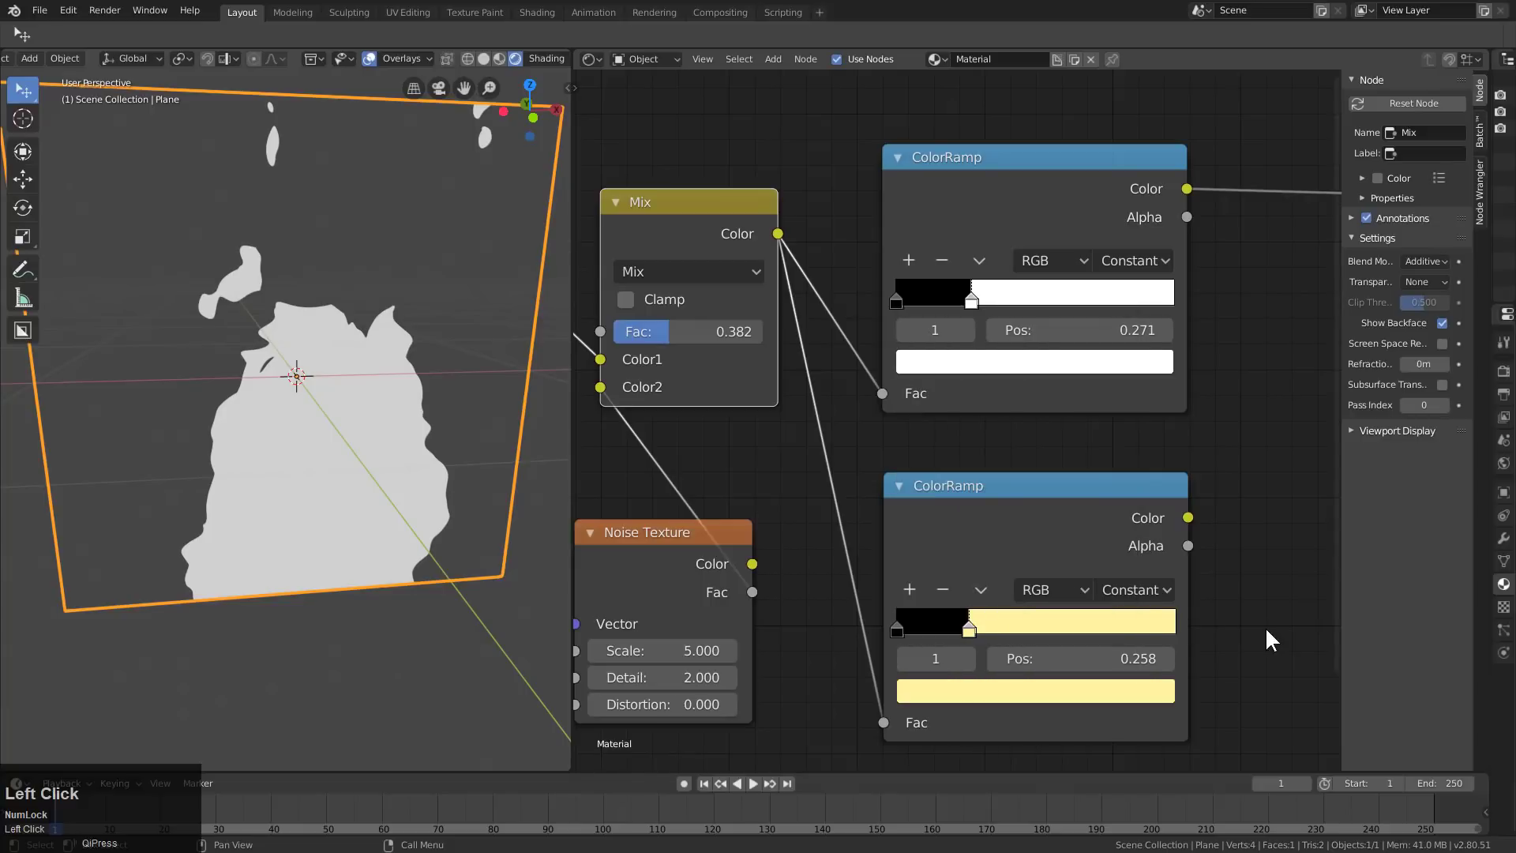
- Add a stop at position 0.343 to the lower ColorRamp and colour it orange with R 1 and G 0.398
{"action": "left_click", "coordinate": [910, 593]}
{"action": "left_click_drag", "start_coordinate": [928, 622], "coordinate": [990, 632]}
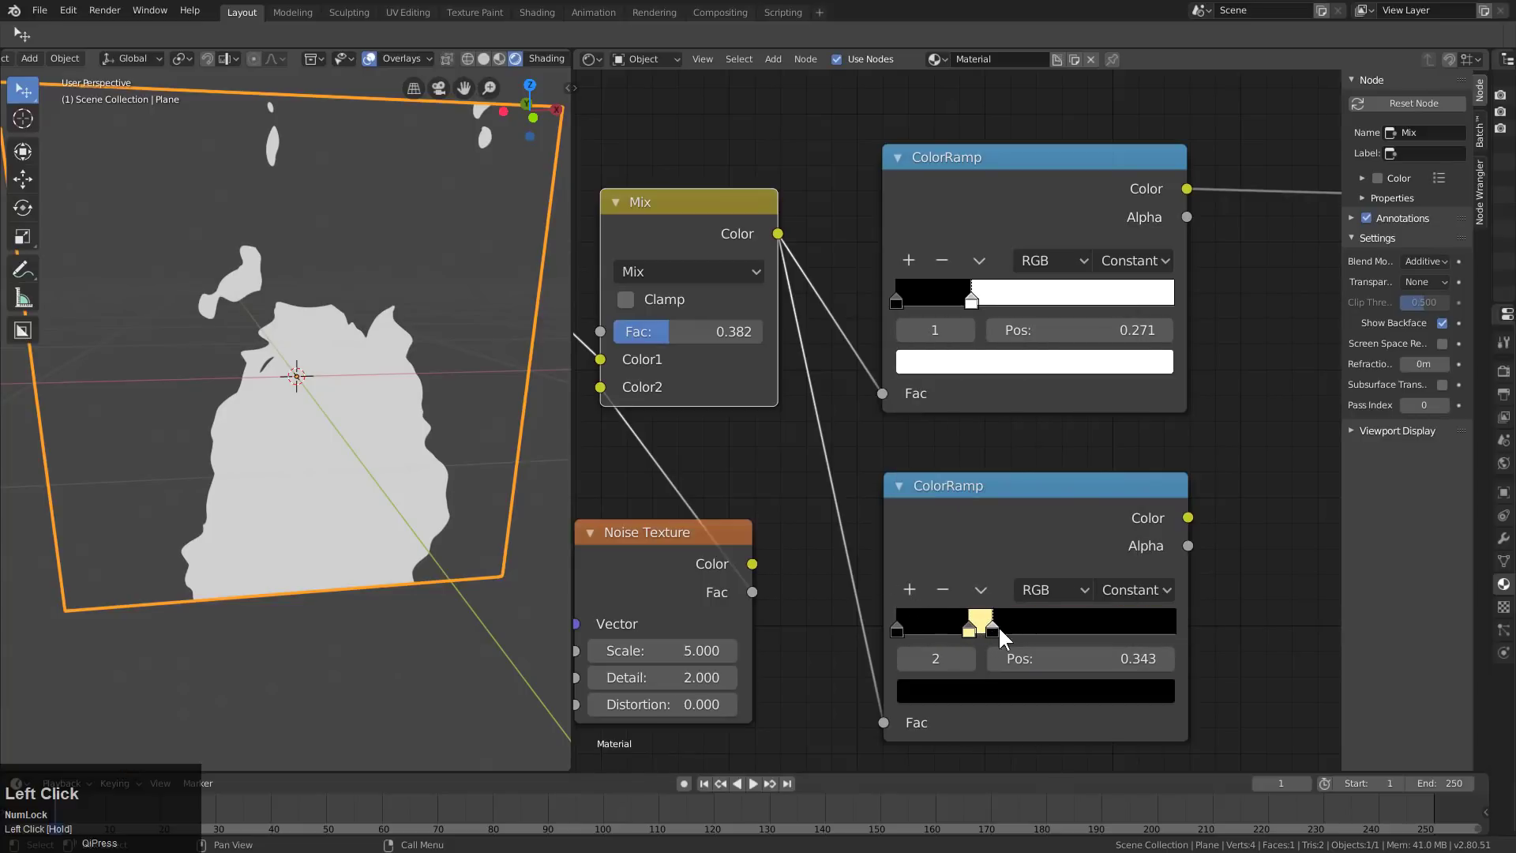
{"action": "left_click", "coordinate": [998, 689]}
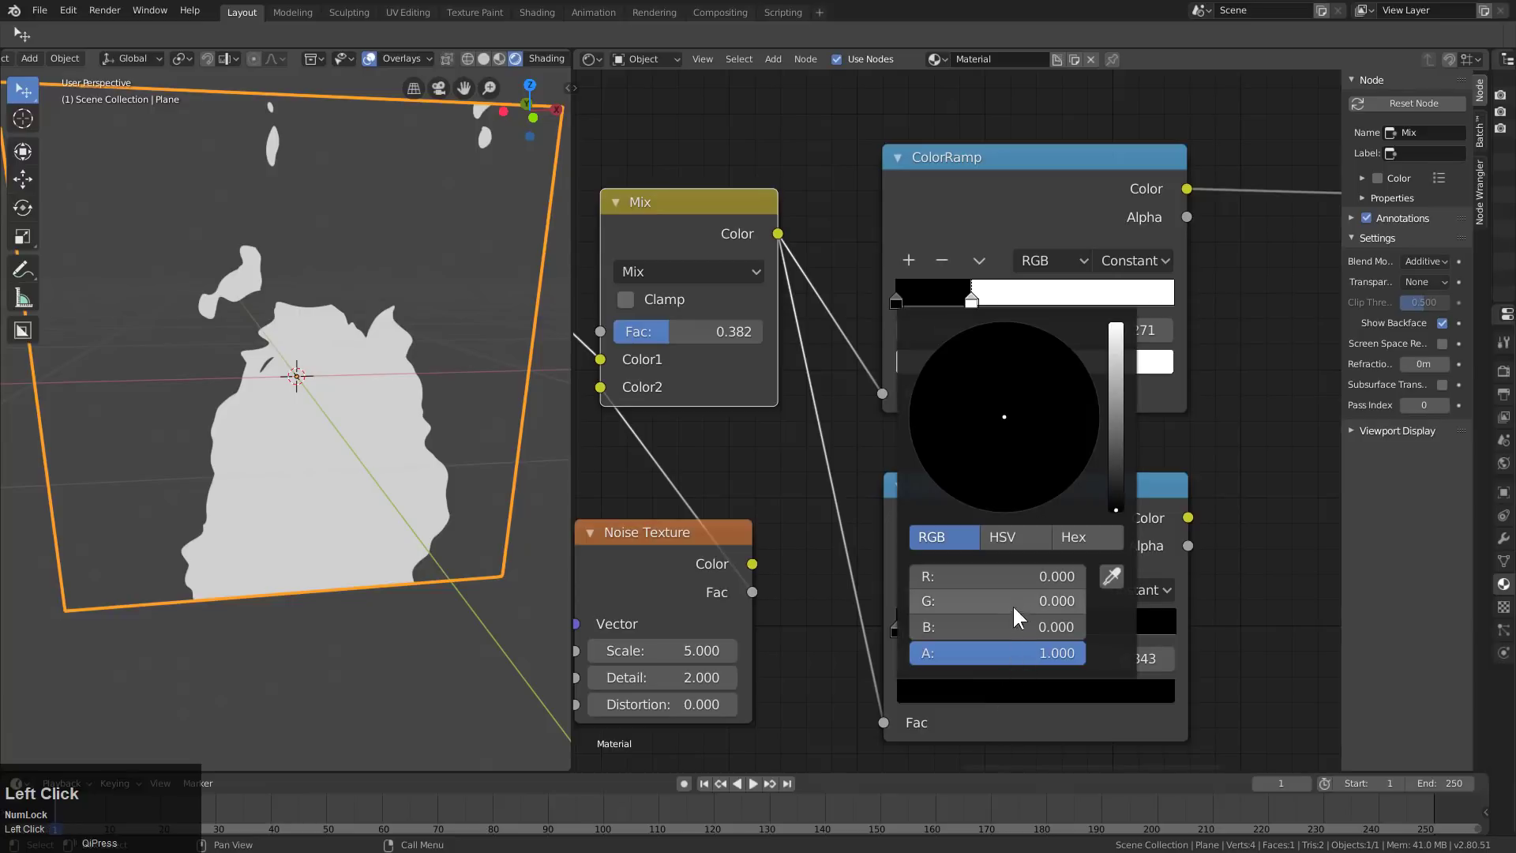
{"action": "left_click", "coordinate": [1017, 574]}
{"action": "type", "text": "1"}
{"action": "key", "text": "Tab"}
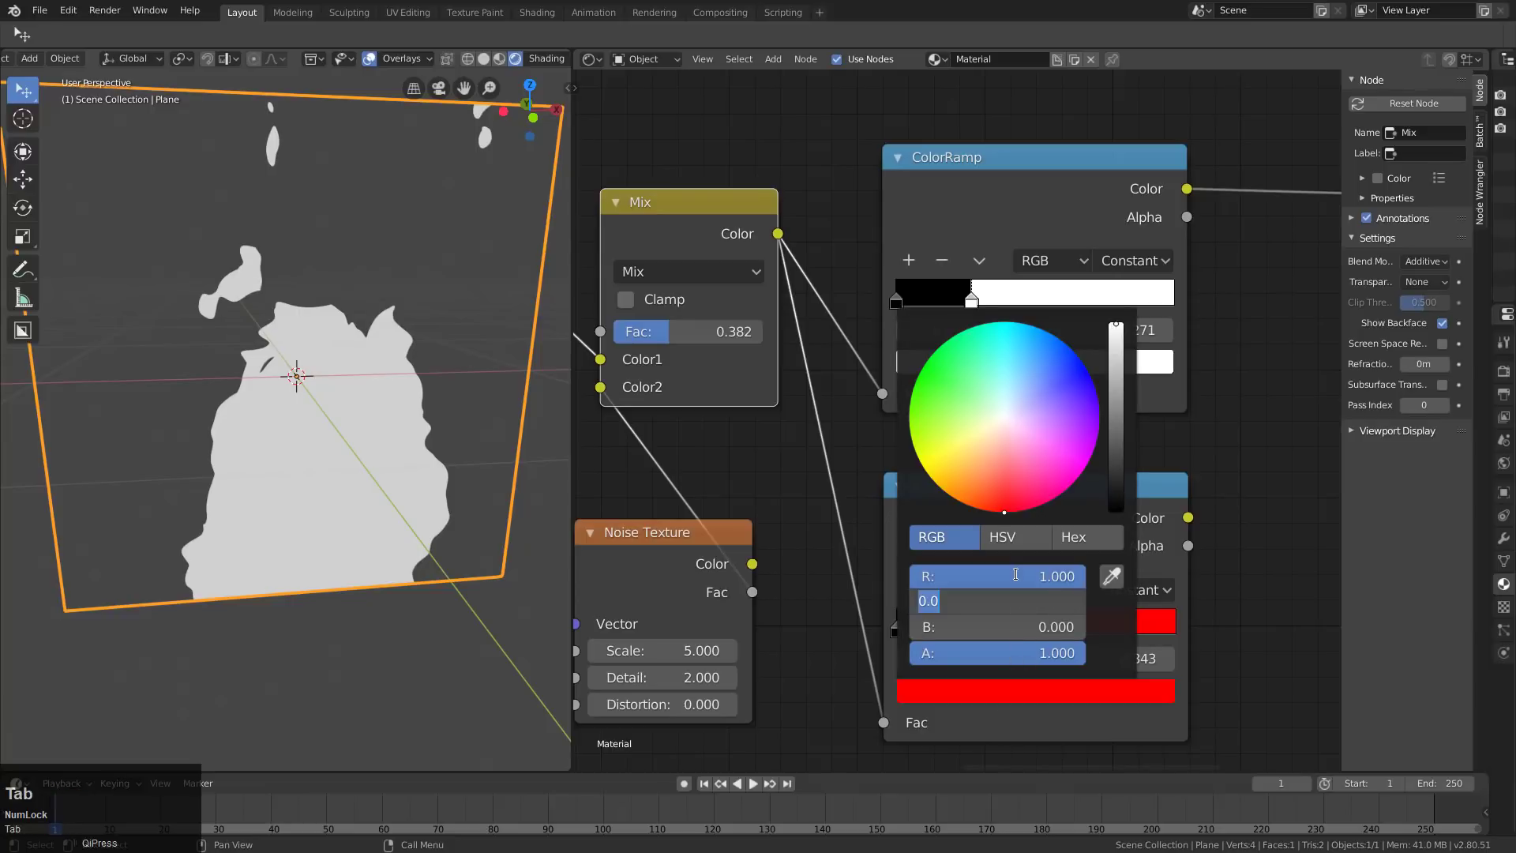
{"action": "type", "text": ".38"}
{"action": "key", "text": "BackSpace"}
{"action": "type", "text": "98"}
{"action": "key", "text": "Tab"}
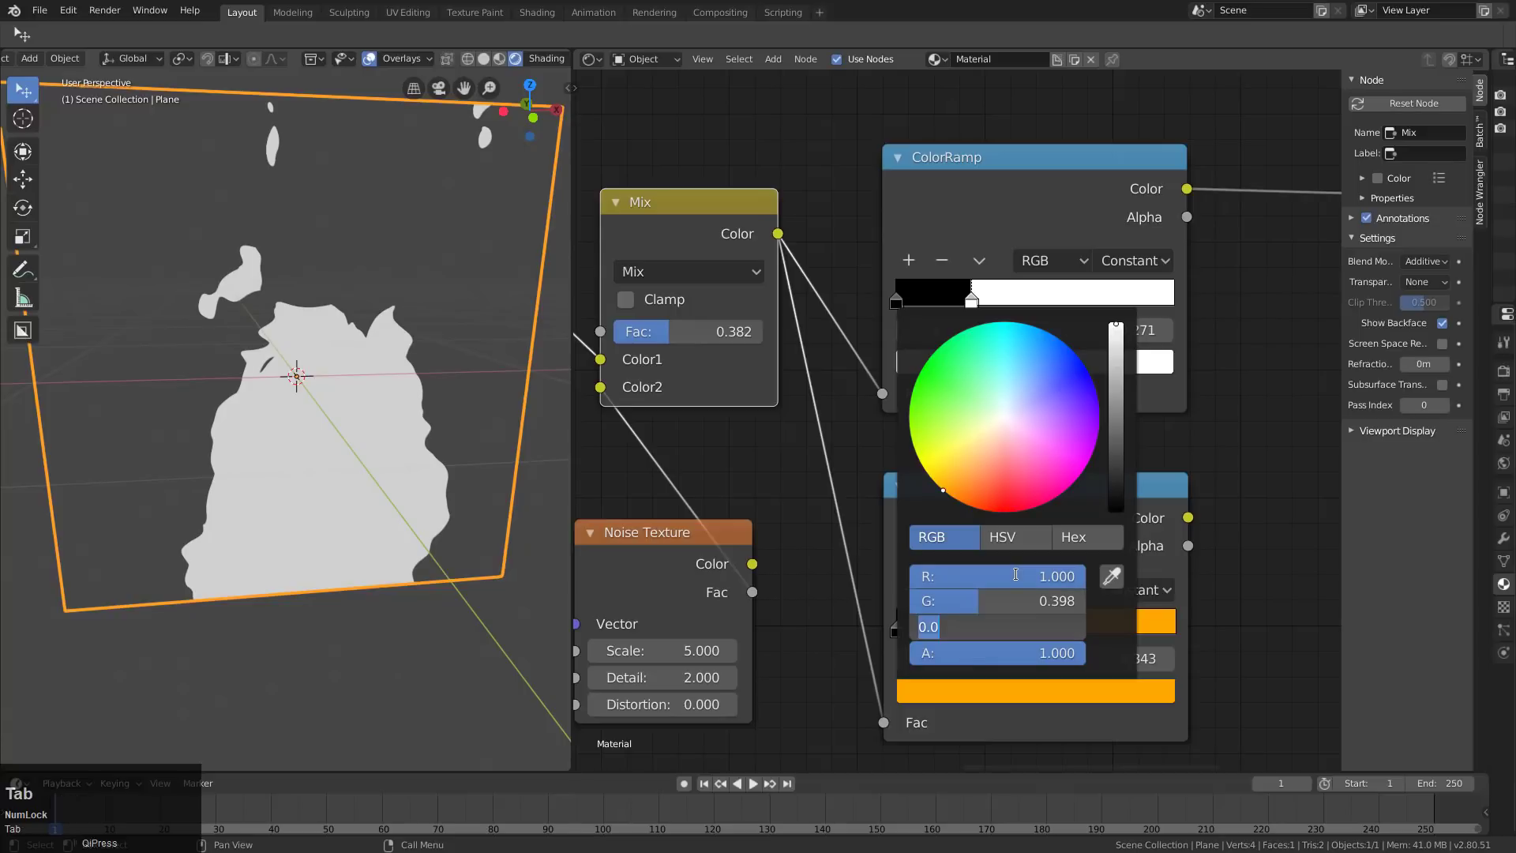
{"action": "type", "text": ".0"}
{"action": "key", "text": "Return"}
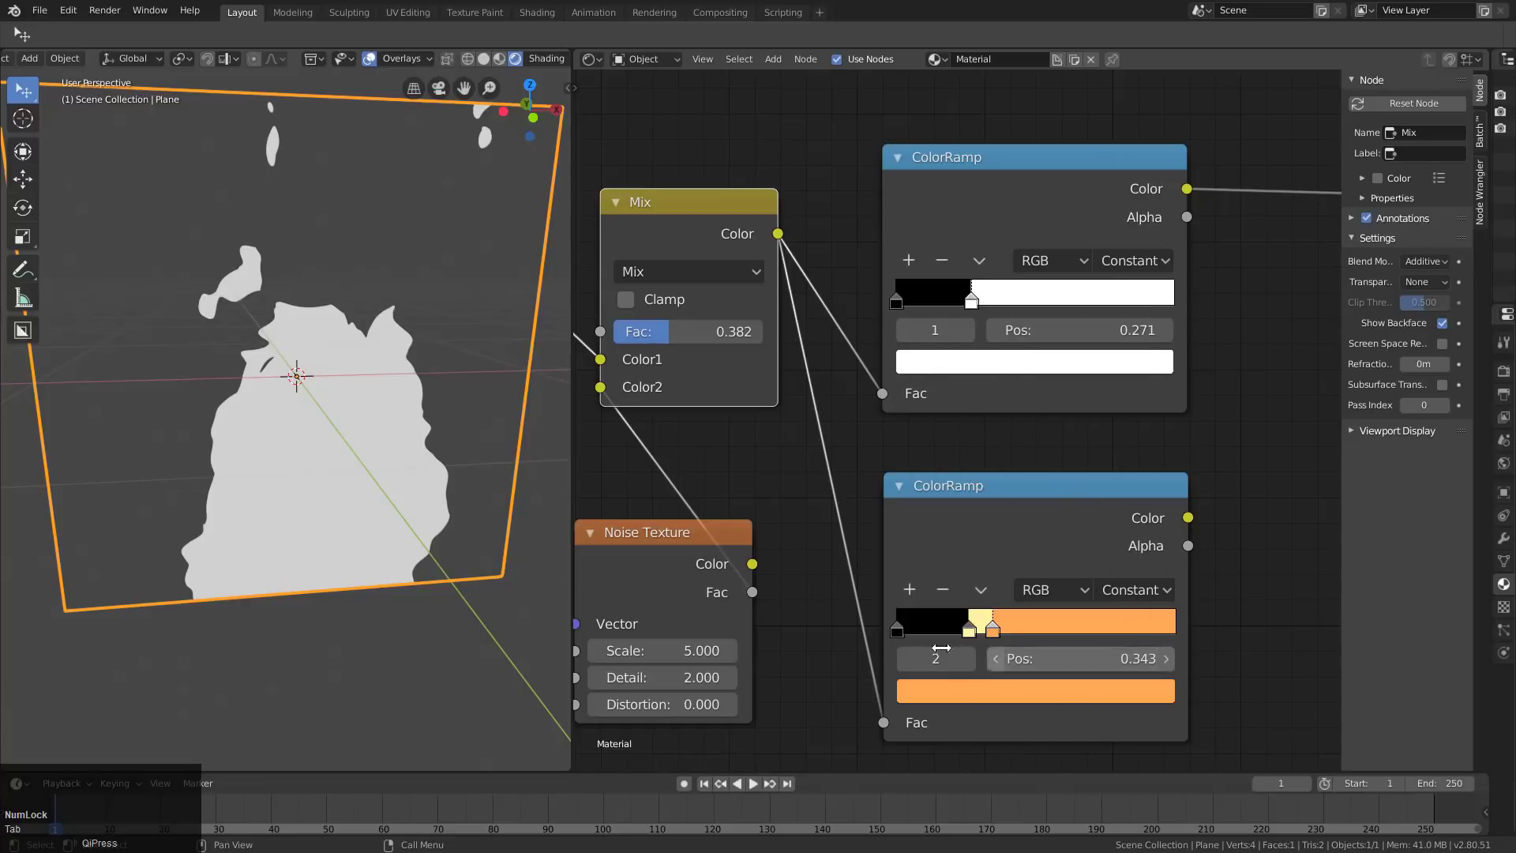
- Add another stop at position 0.440 to the lower ColorRamp and colour it red-orange with R 1, G 0.056 and B 0
{"action": "left_click", "coordinate": [927, 627]}
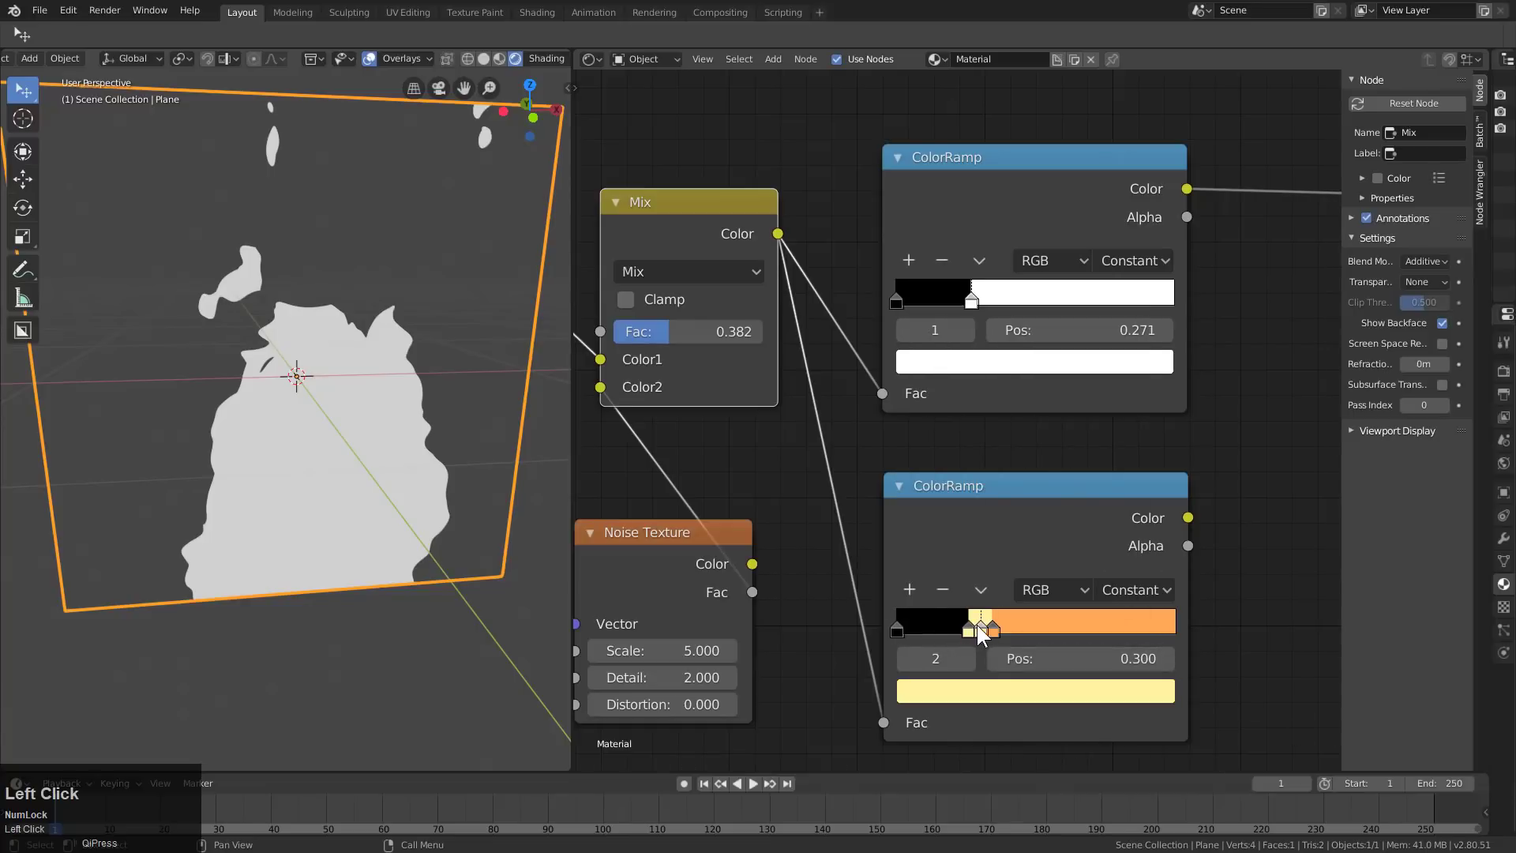
{"action": "left_click_drag", "start_coordinate": [977, 624], "coordinate": [1020, 627]}
{"action": "scroll", "coordinate": [1406, 356], "scroll_direction": "up", "scroll_amount": 1}
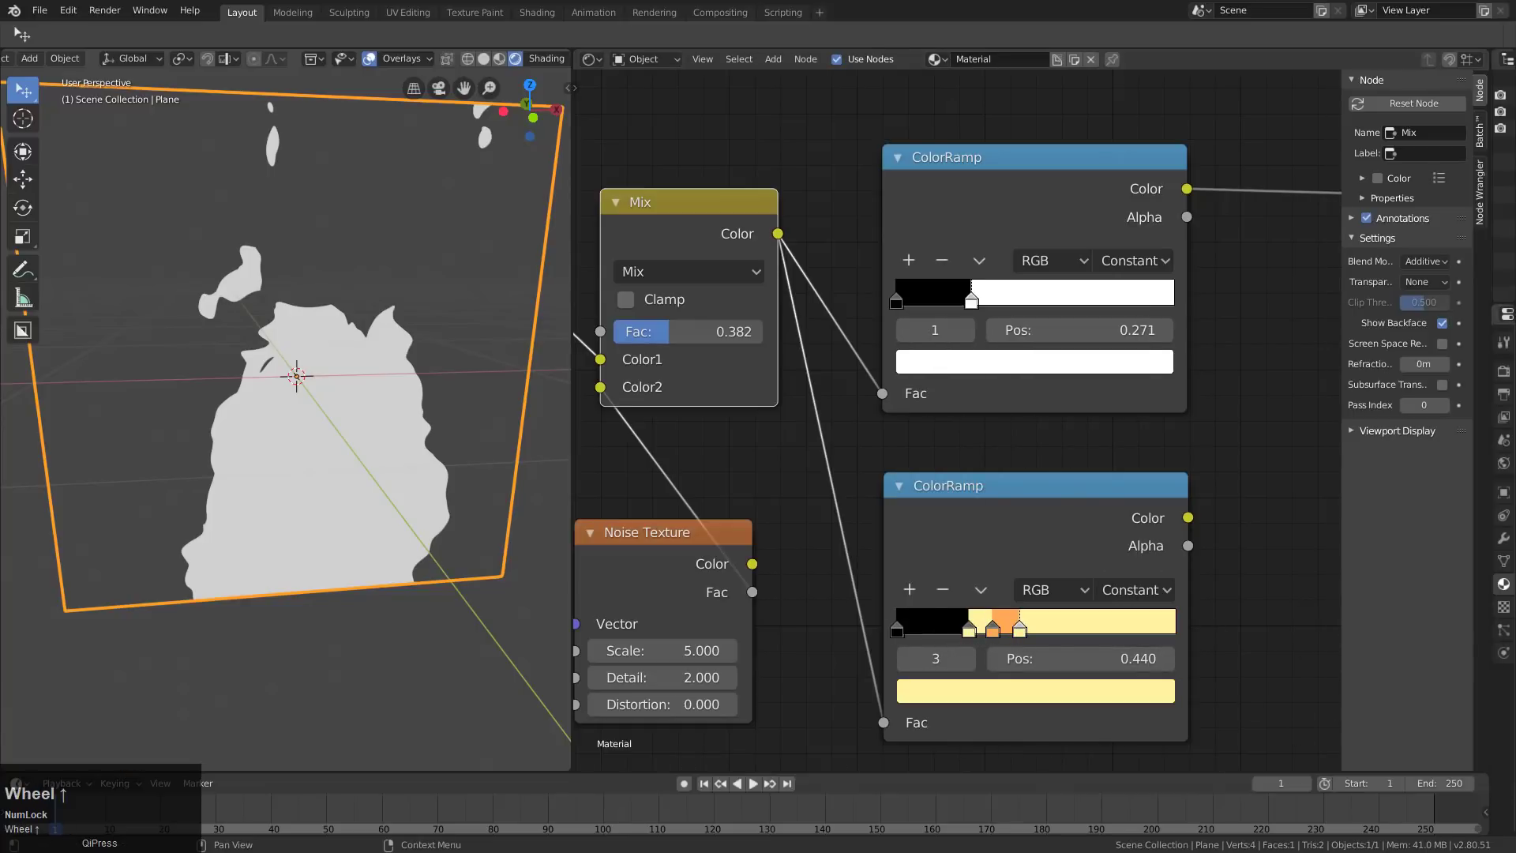
{"action": "left_click", "coordinate": [1013, 693]}
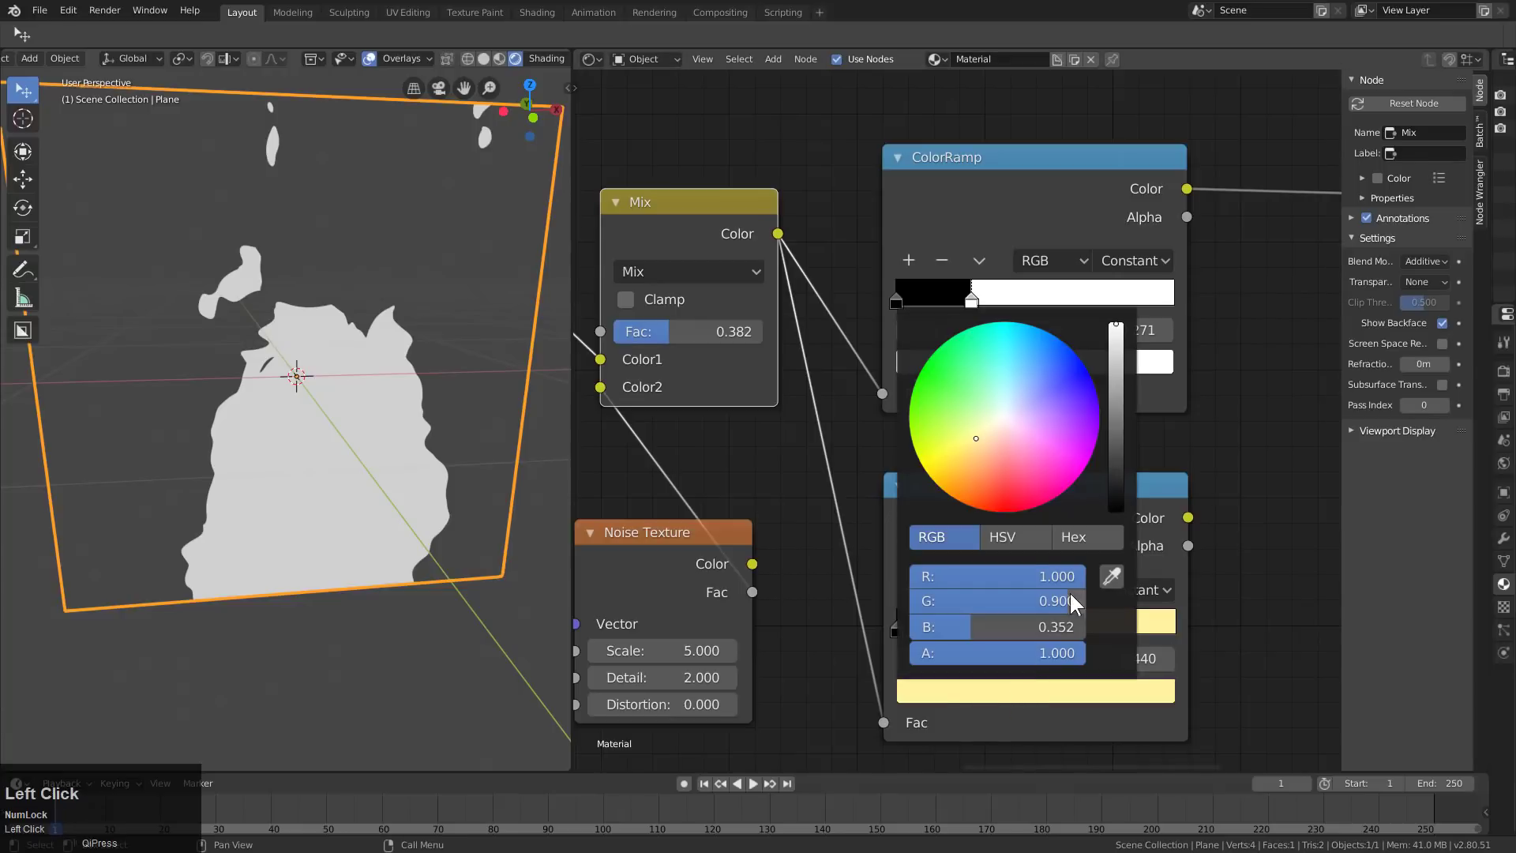
{"action": "left_click", "coordinate": [1008, 594]}
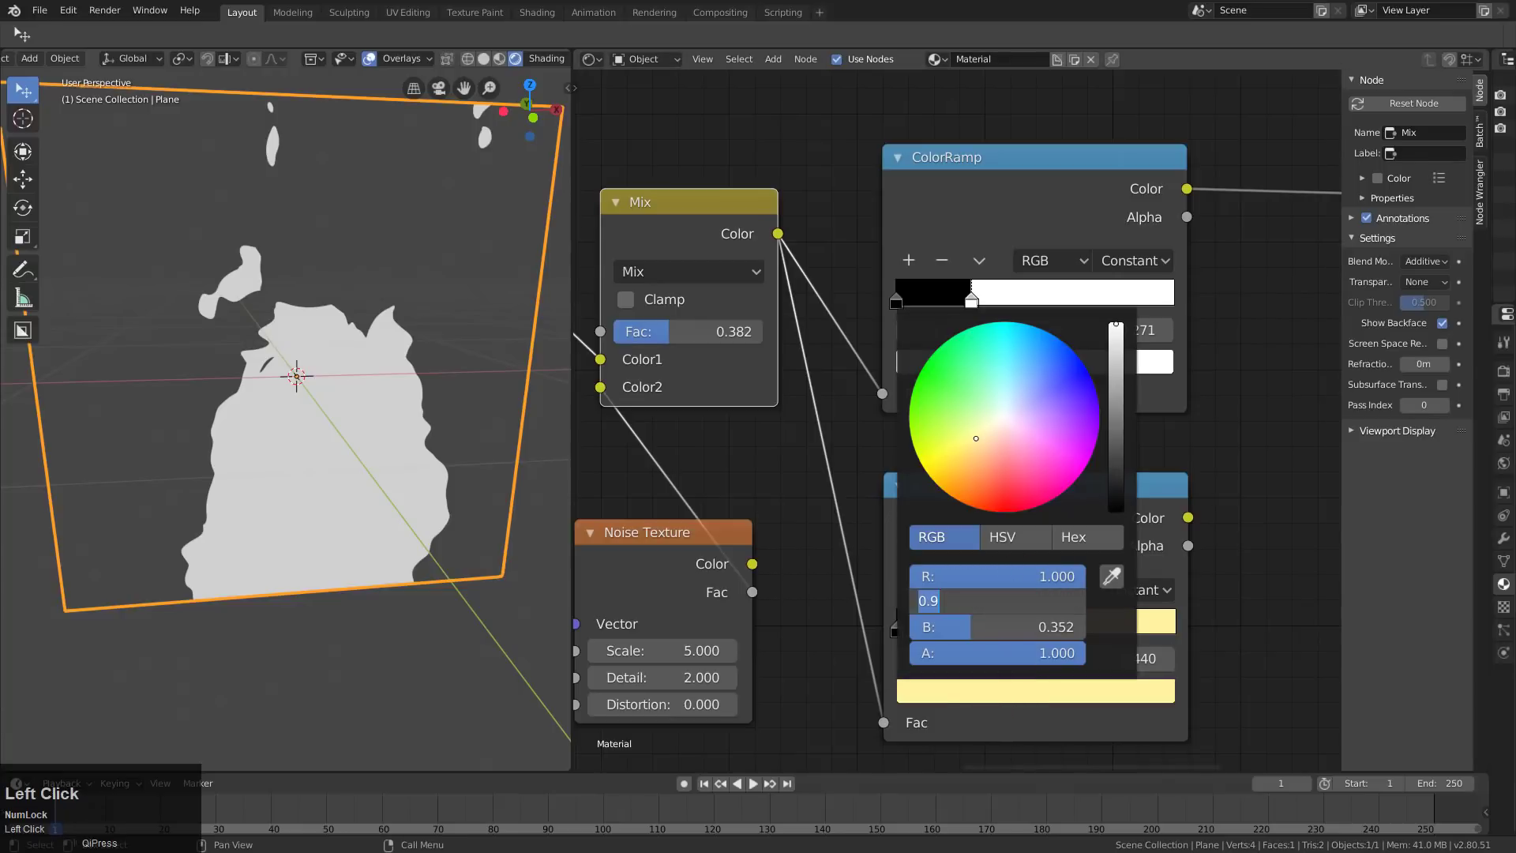
{"action": "type", "text": ".056"}
{"action": "key", "text": "Tab"}
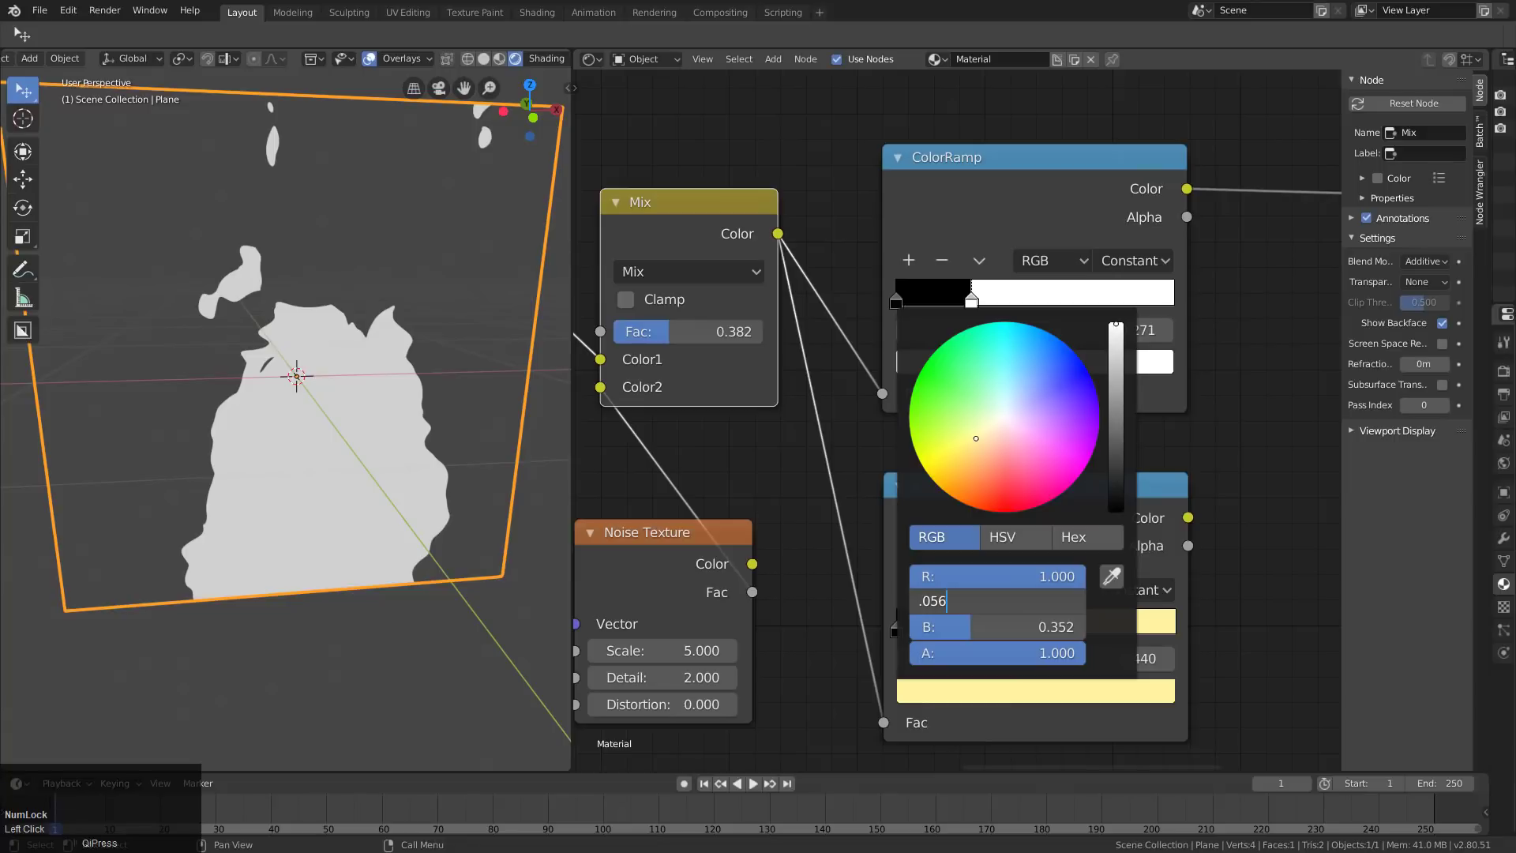
{"action": "type", "text": "0"}
{"action": "key", "text": "Tab"}
{"action": "scroll", "coordinate": [1225, 501], "scroll_direction": "down", "scroll_amount": 2}
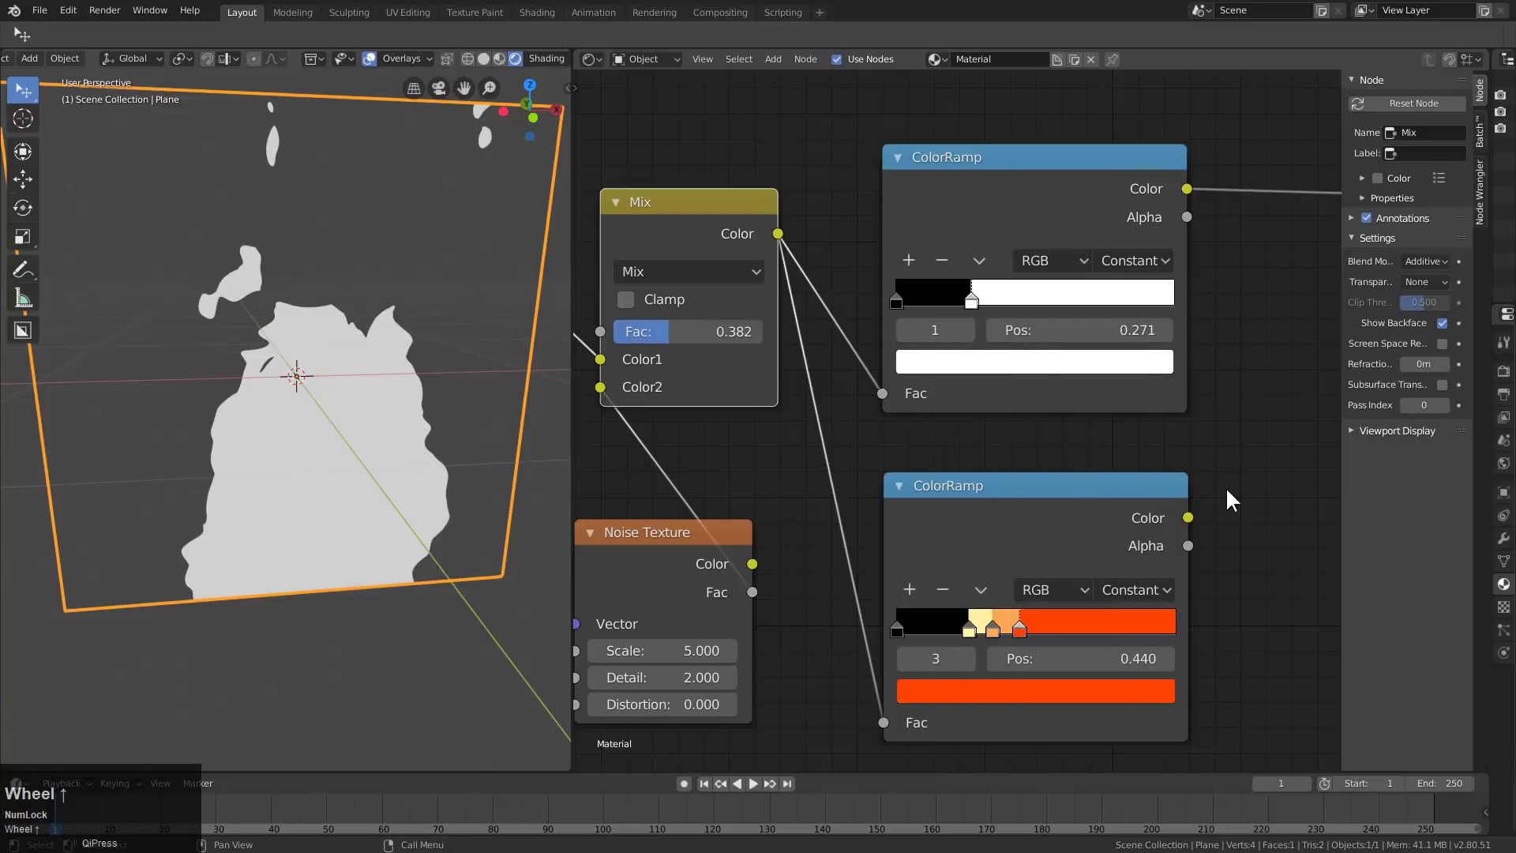
- Preview the lower ColorRamp through the Viewer, and shift its red-orange stop towards the yellow one and its orange stop to position 0.312
{"action": "left_click", "coordinate": [1033, 503], "text": "ctrl+shift"}
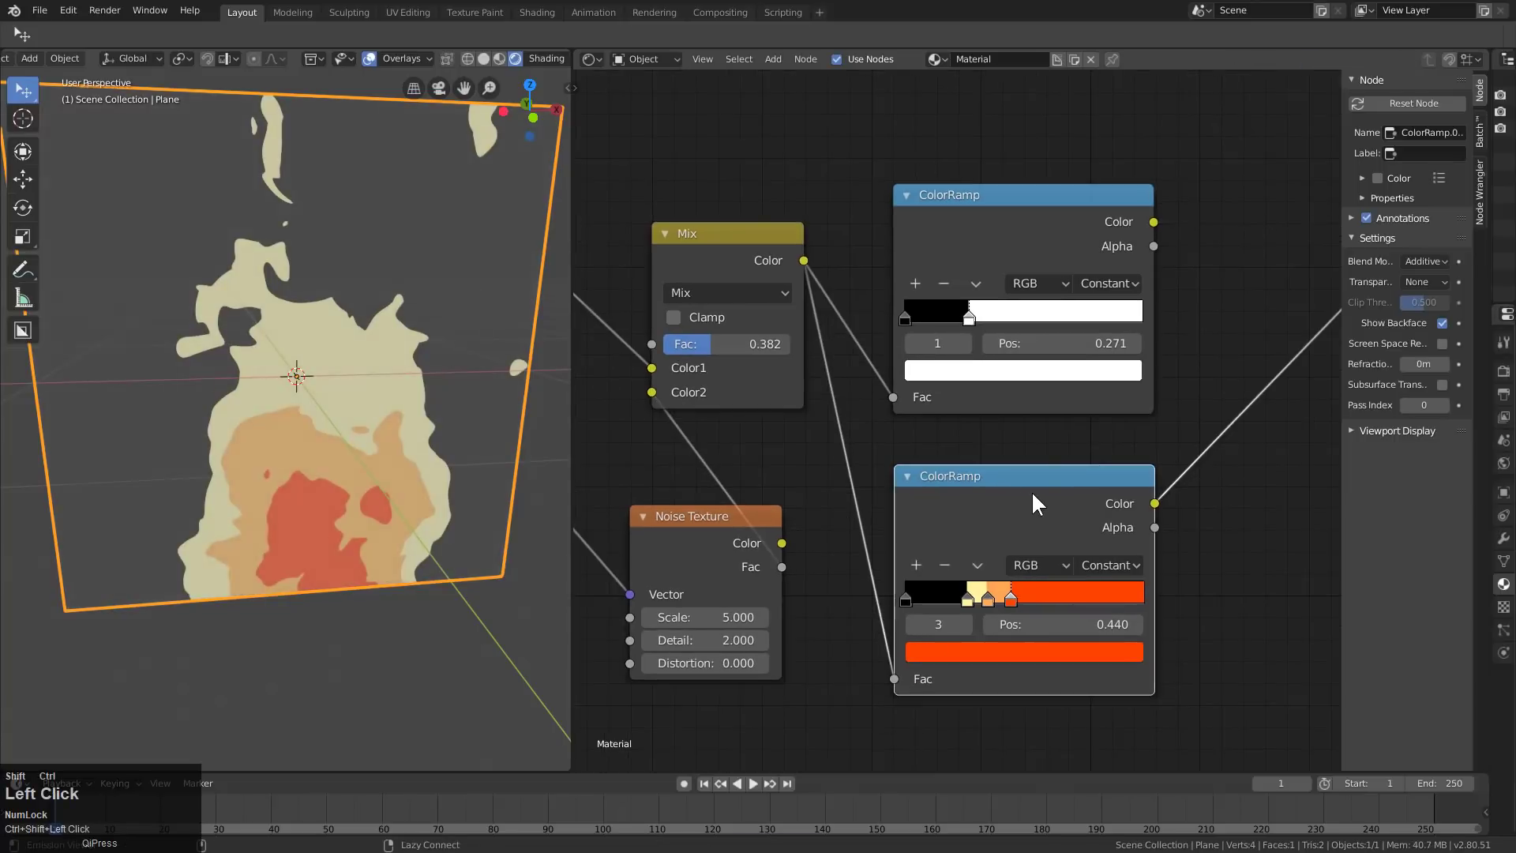
{"action": "left_click_drag", "start_coordinate": [1011, 599], "coordinate": [977, 599]}
{"action": "left_click", "coordinate": [986, 601]}
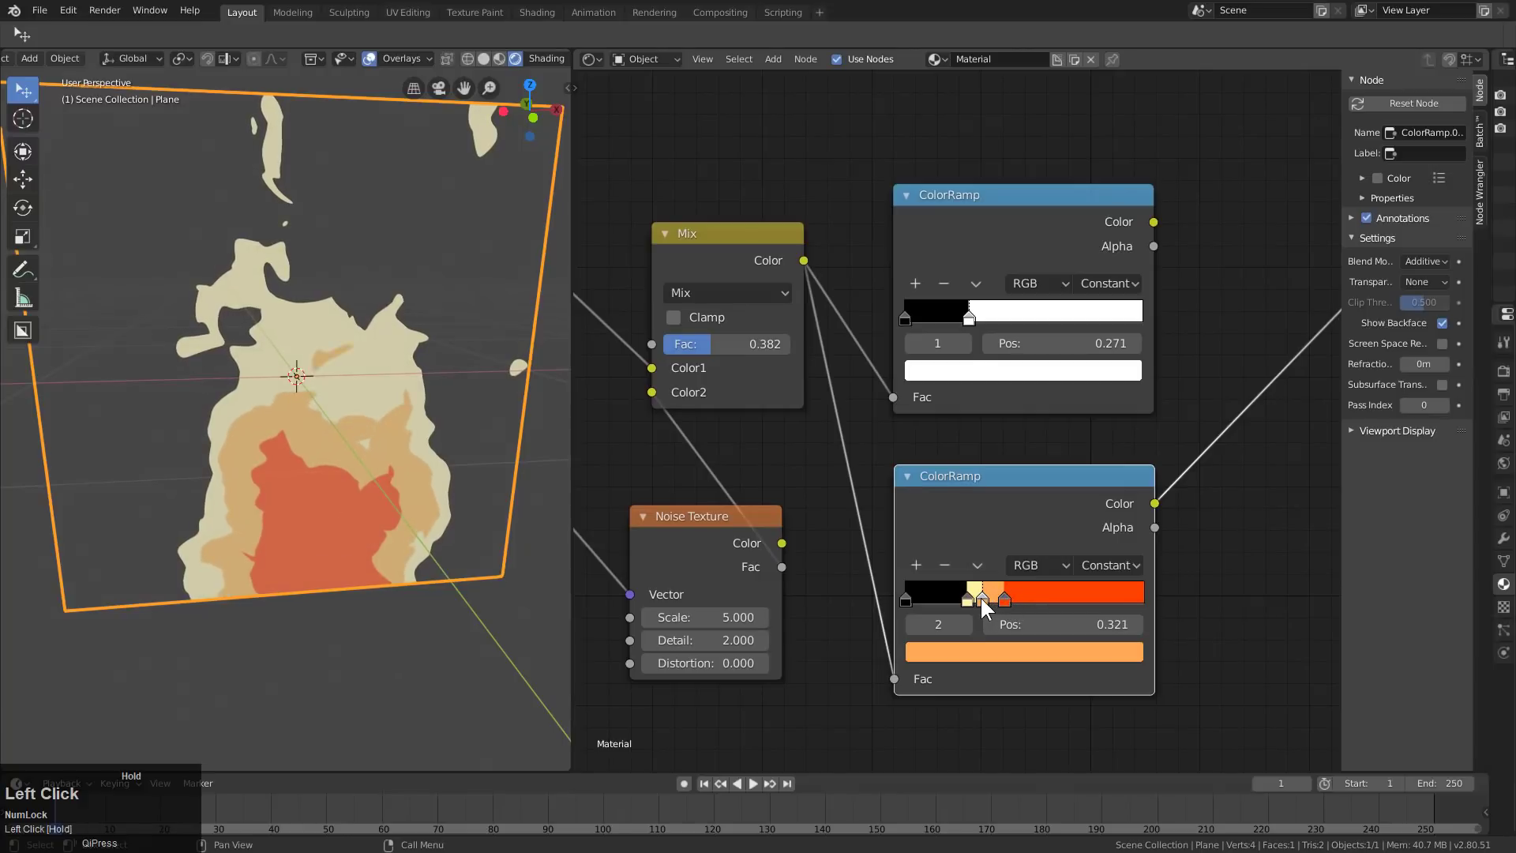
{"action": "scroll", "coordinate": [1002, 582], "scroll_direction": "down", "scroll_amount": 1}
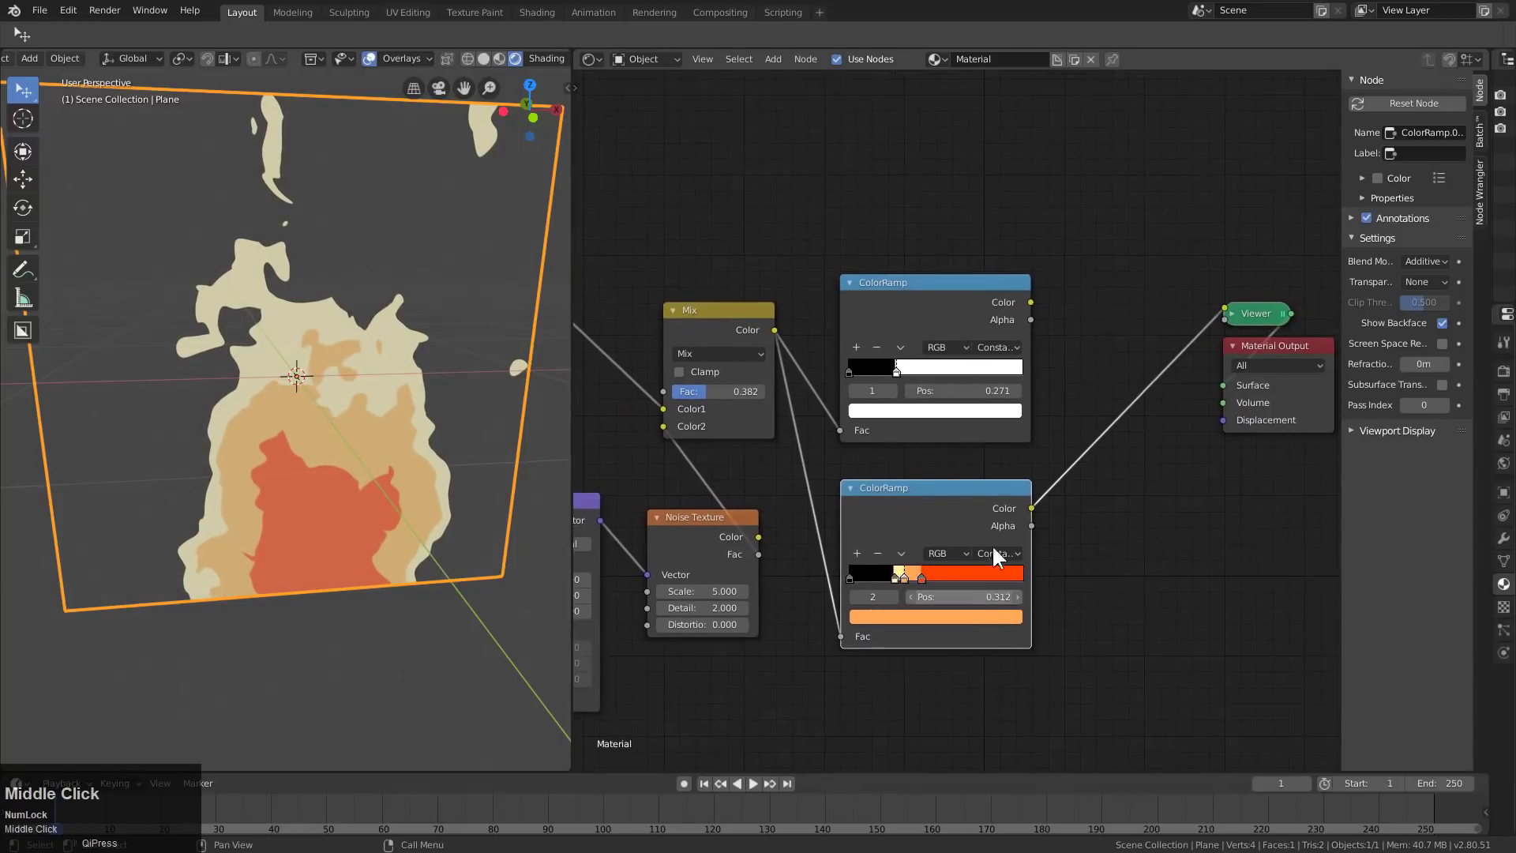
- Move the Material Output node horizontally away from the ColorRamps to make room for shader nodes
{"action": "scroll", "coordinate": [1118, 467], "scroll_direction": "down", "scroll_amount": 1}
{"action": "middle_click_drag", "start_coordinate": [1118, 466], "coordinate": [918, 494]}
{"action": "left_click", "coordinate": [1002, 429]}
{"action": "key", "text": "g"}
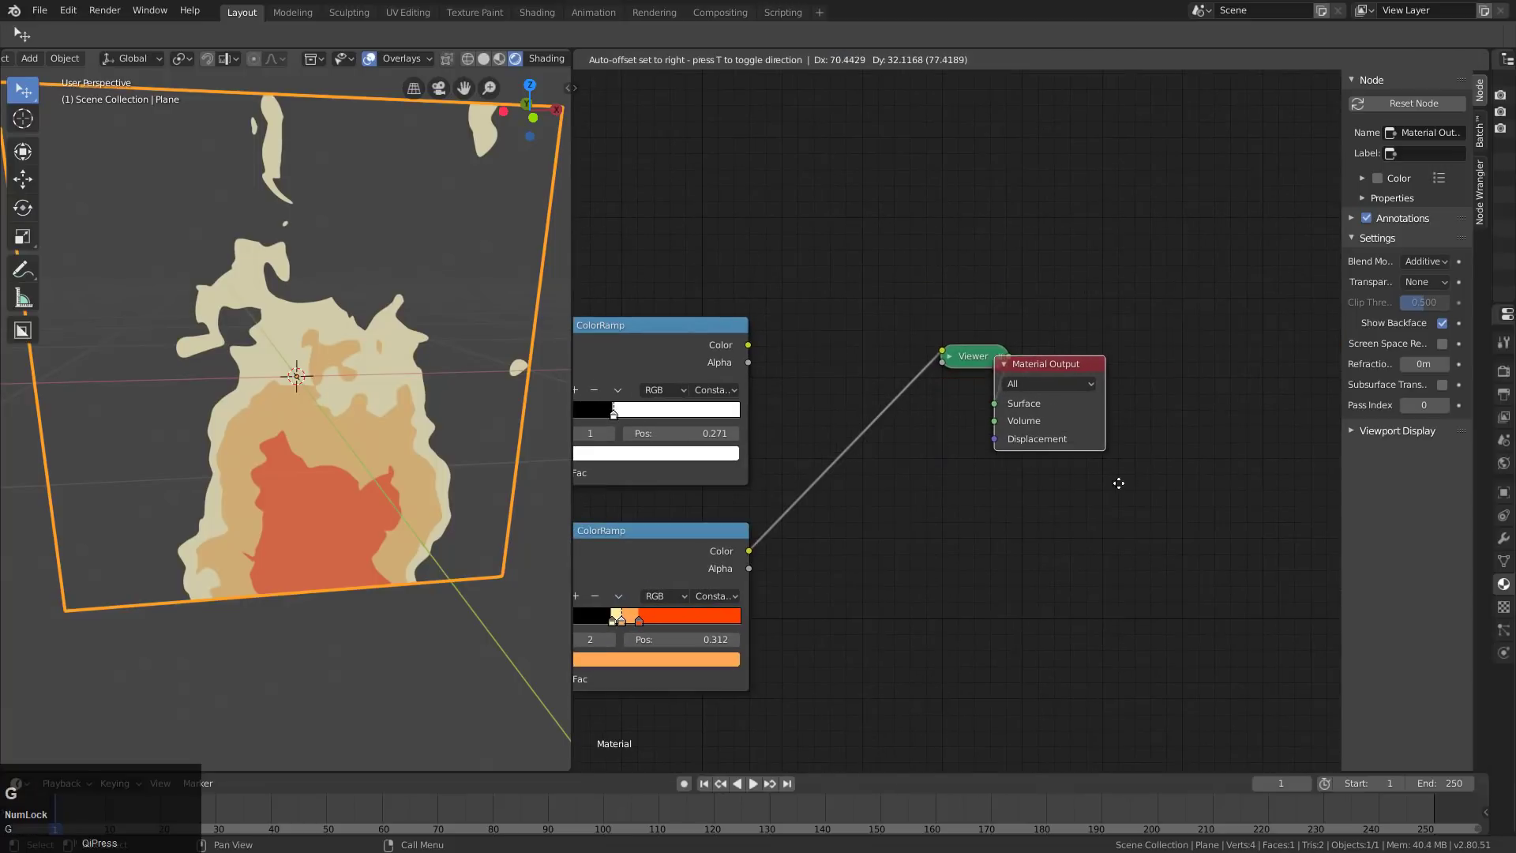
{"action": "key", "text": "x"}
{"action": "left_click", "coordinate": [1280, 528]}
- Delete the Viewer node between the lower ColorRamp and the Material Output
{"action": "scroll", "coordinate": [833, 517], "scroll_direction": "down", "scroll_amount": 3}
{"action": "middle_click_drag", "start_coordinate": [833, 518], "coordinate": [956, 511]}
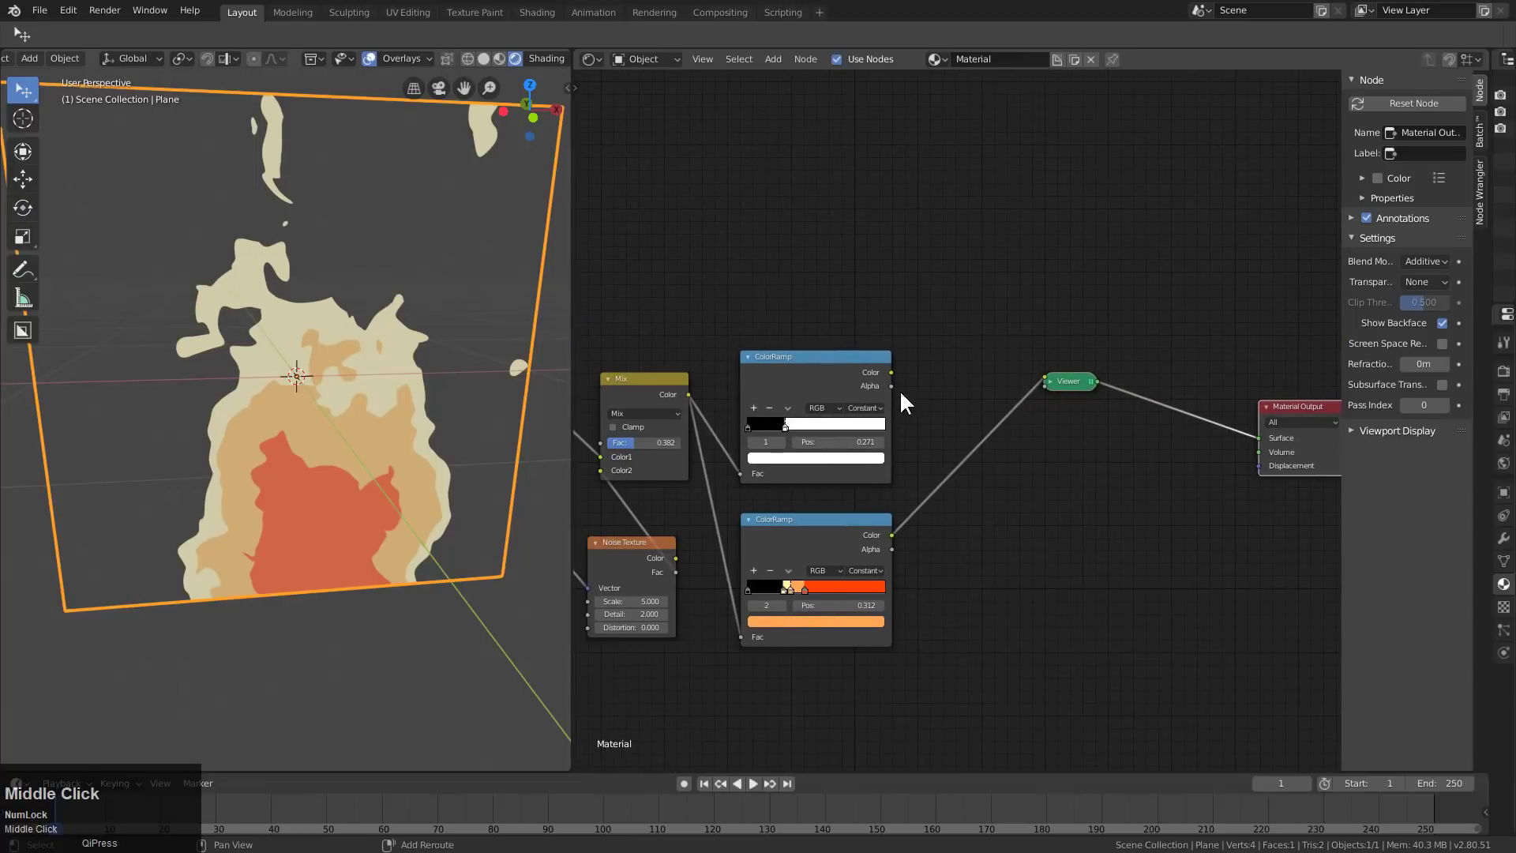
{"action": "left_click", "coordinate": [1072, 383]}
{"action": "key", "text": "x"}
- Add an Emission shader beside the lower ColorRamp and link that ramp's Color output to the shader's Color input
{"action": "key", "text": "shift+a"}
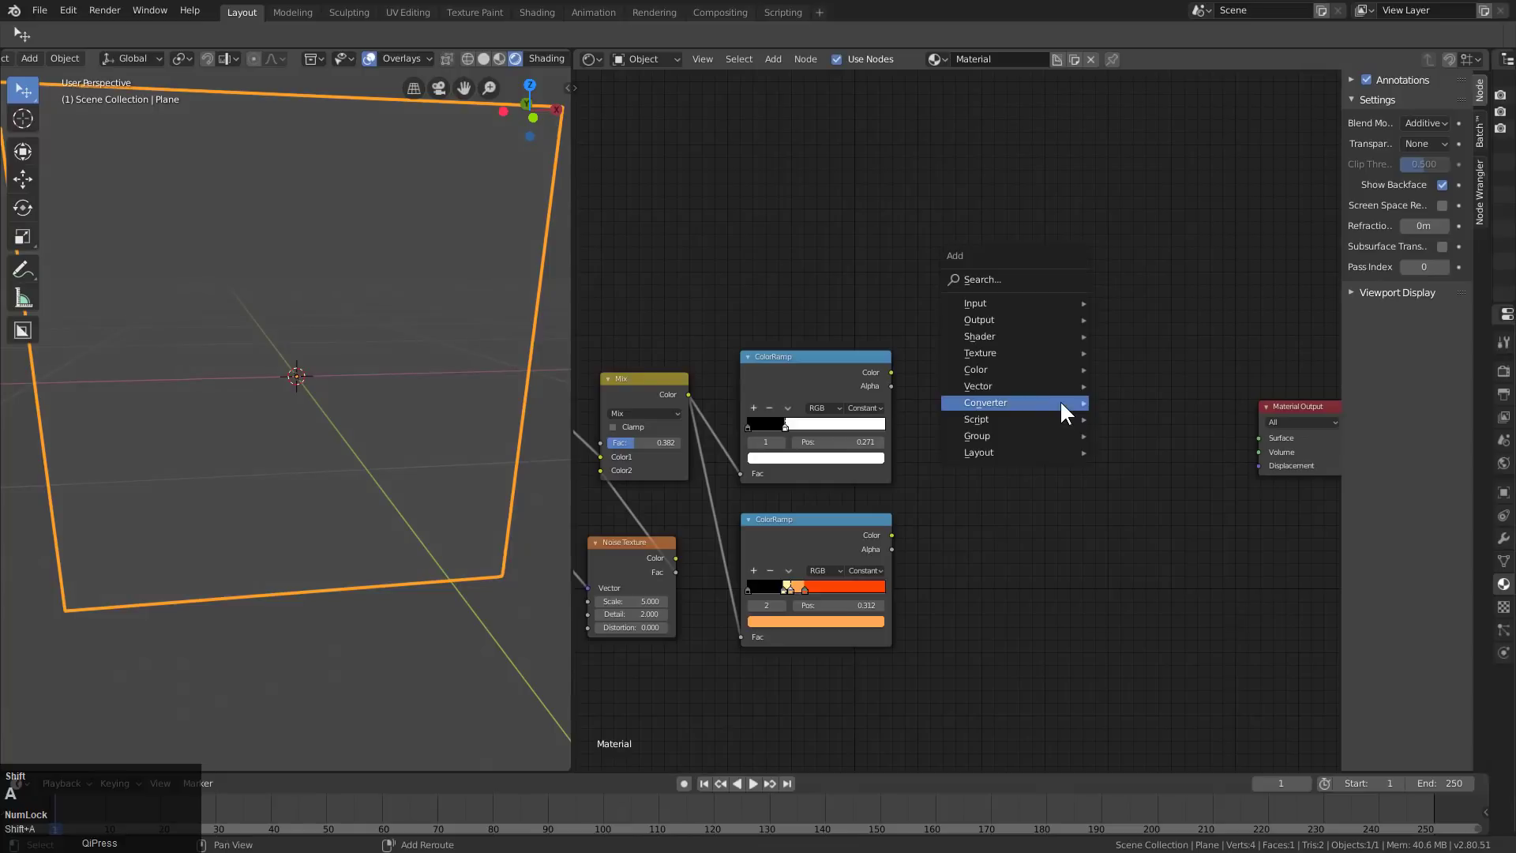
{"action": "mouse_move", "coordinate": [1008, 332]}
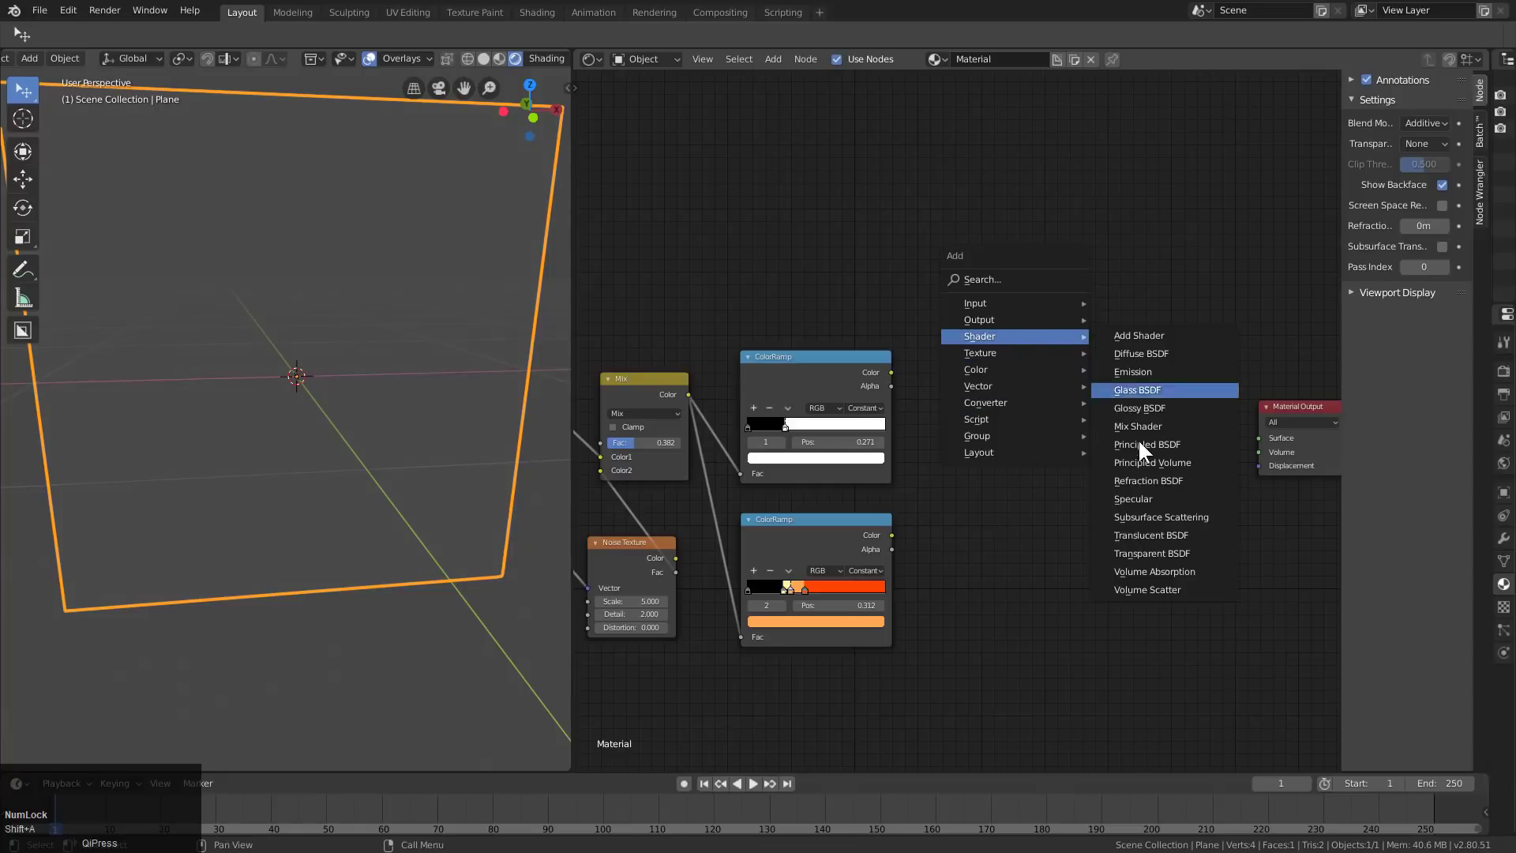
{"action": "left_click", "coordinate": [1141, 371]}
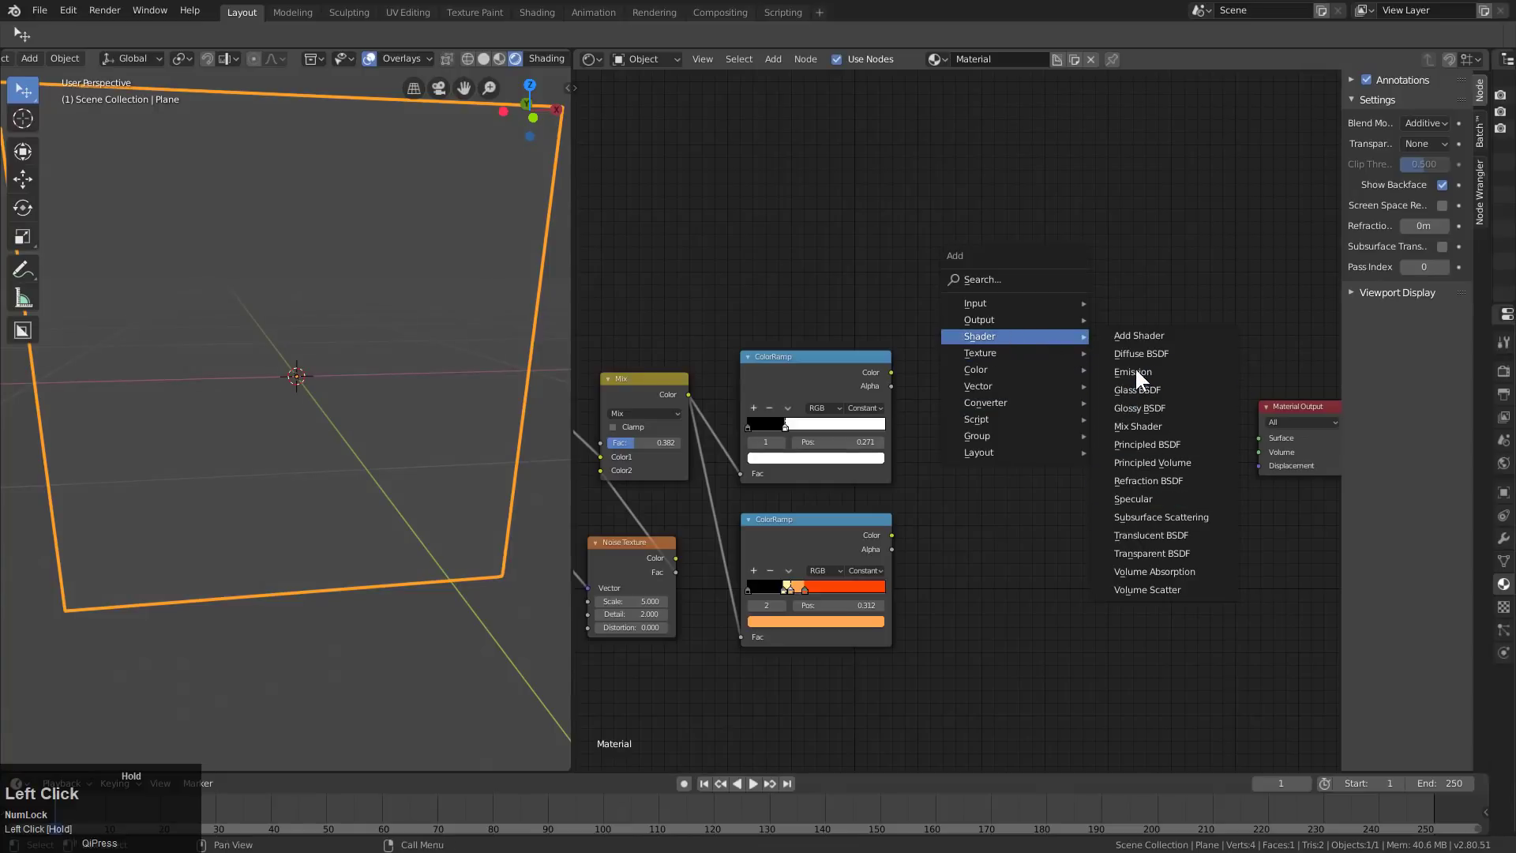
{"action": "left_click", "coordinate": [912, 557]}
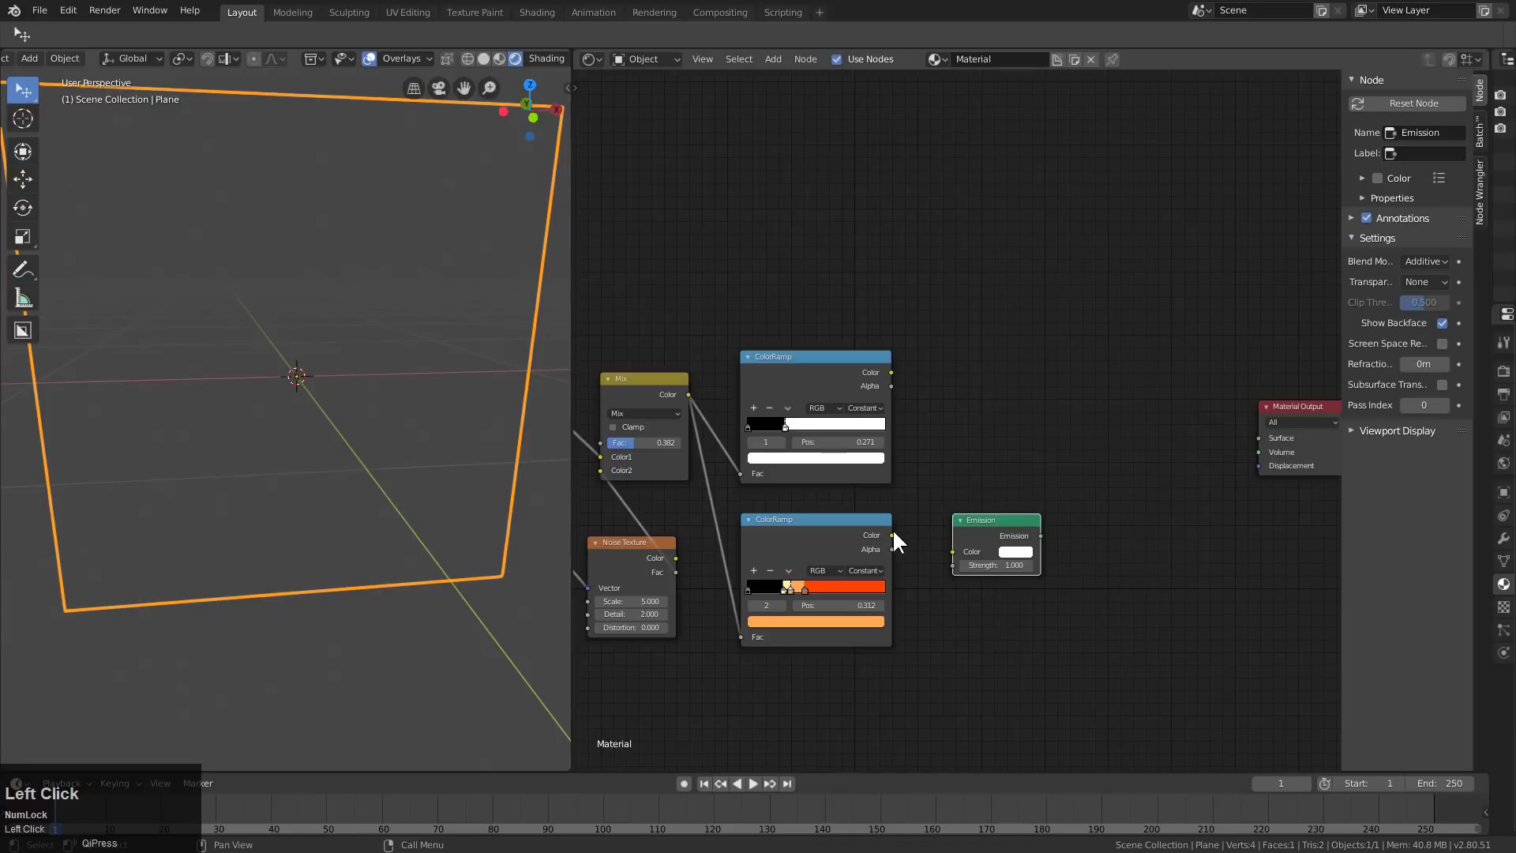
{"action": "left_click_drag", "start_coordinate": [893, 532], "coordinate": [951, 552]}
- Add a Transparent BSDF node just above the Emission node
{"action": "key", "text": "shift+a"}
{"action": "mouse_move", "coordinate": [1001, 407]}
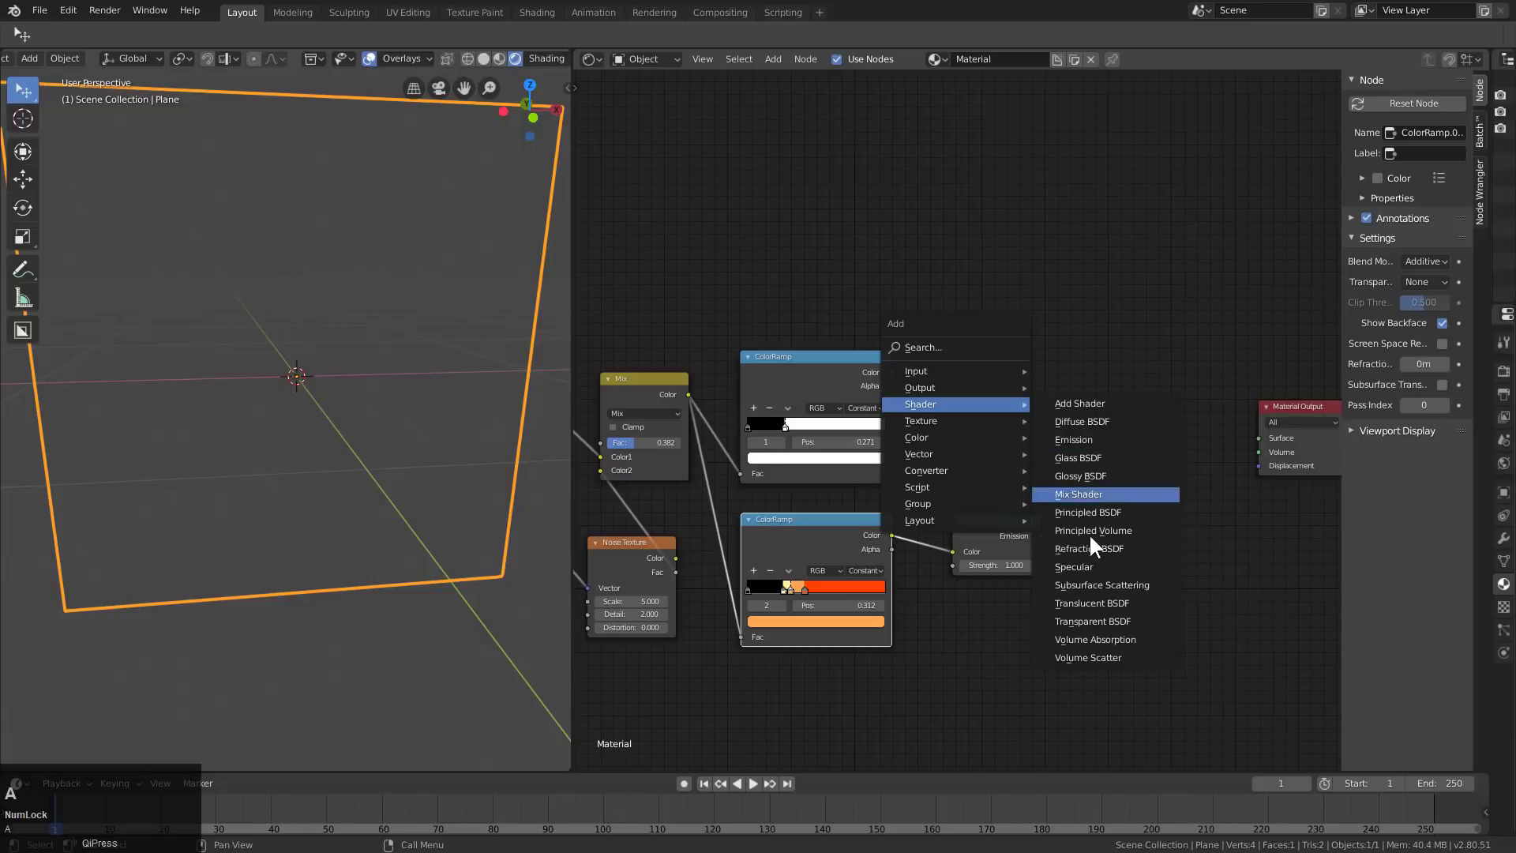
{"action": "left_click", "coordinate": [1092, 621]}
{"action": "left_click", "coordinate": [1045, 419]}
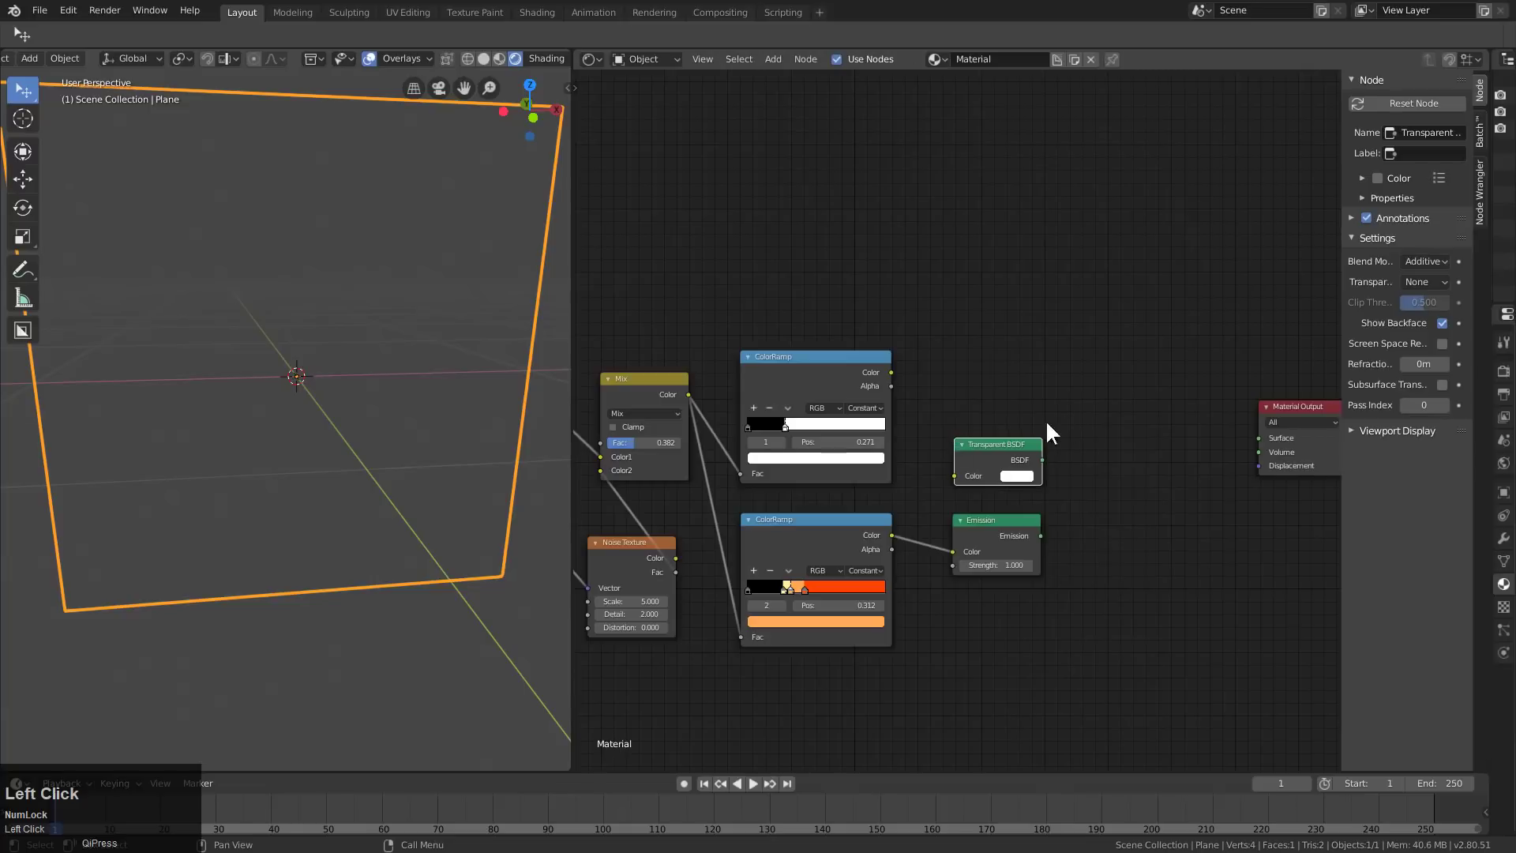
- Add a Mix Shader node between the Transparent BSDF and the Material Output
{"action": "key", "text": "shift+a"}
{"action": "mouse_move", "coordinate": [1099, 415]}
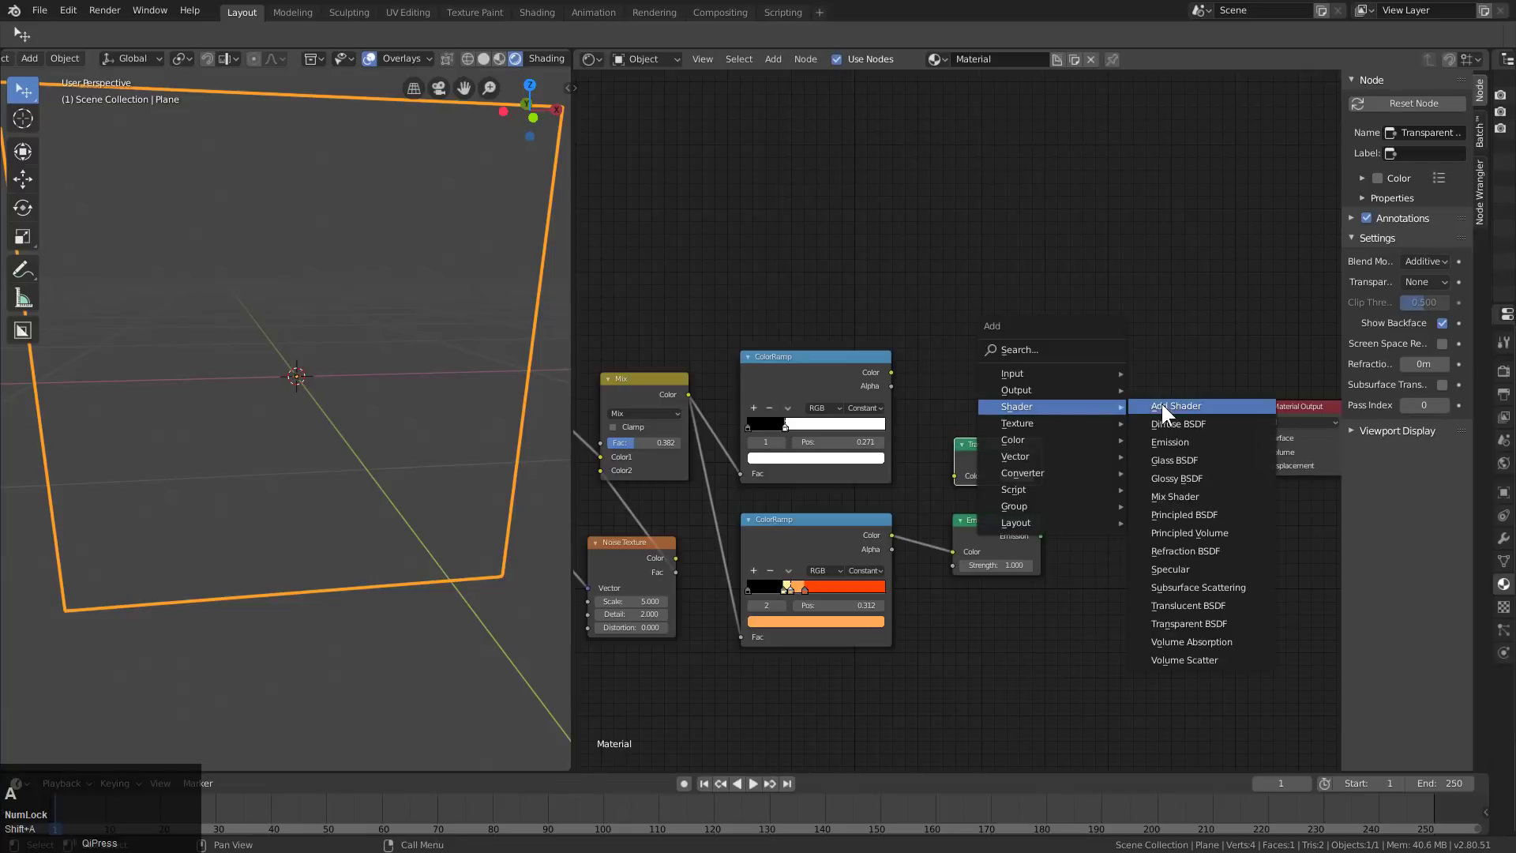
{"action": "left_click", "coordinate": [1188, 486]}
{"action": "left_click", "coordinate": [1092, 404]}
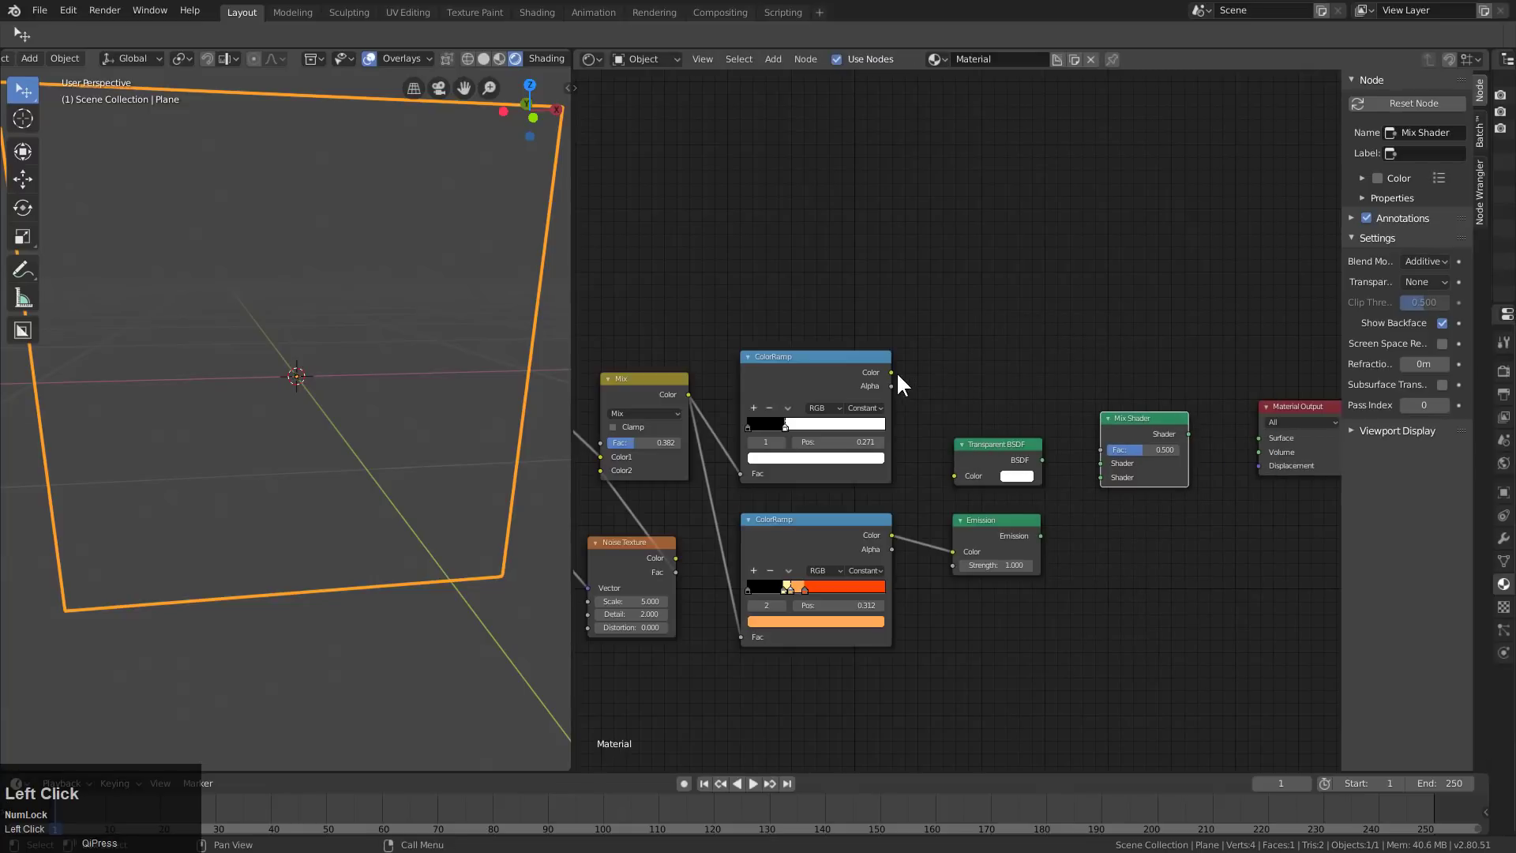
- Link the upper ColorRamp's Color to the Mix Shader's Fac, Transparent BSDF and Emission to its Shader inputs, and its output to the Material Output's Surface
{"action": "left_click_drag", "start_coordinate": [889, 371], "coordinate": [1098, 463]}
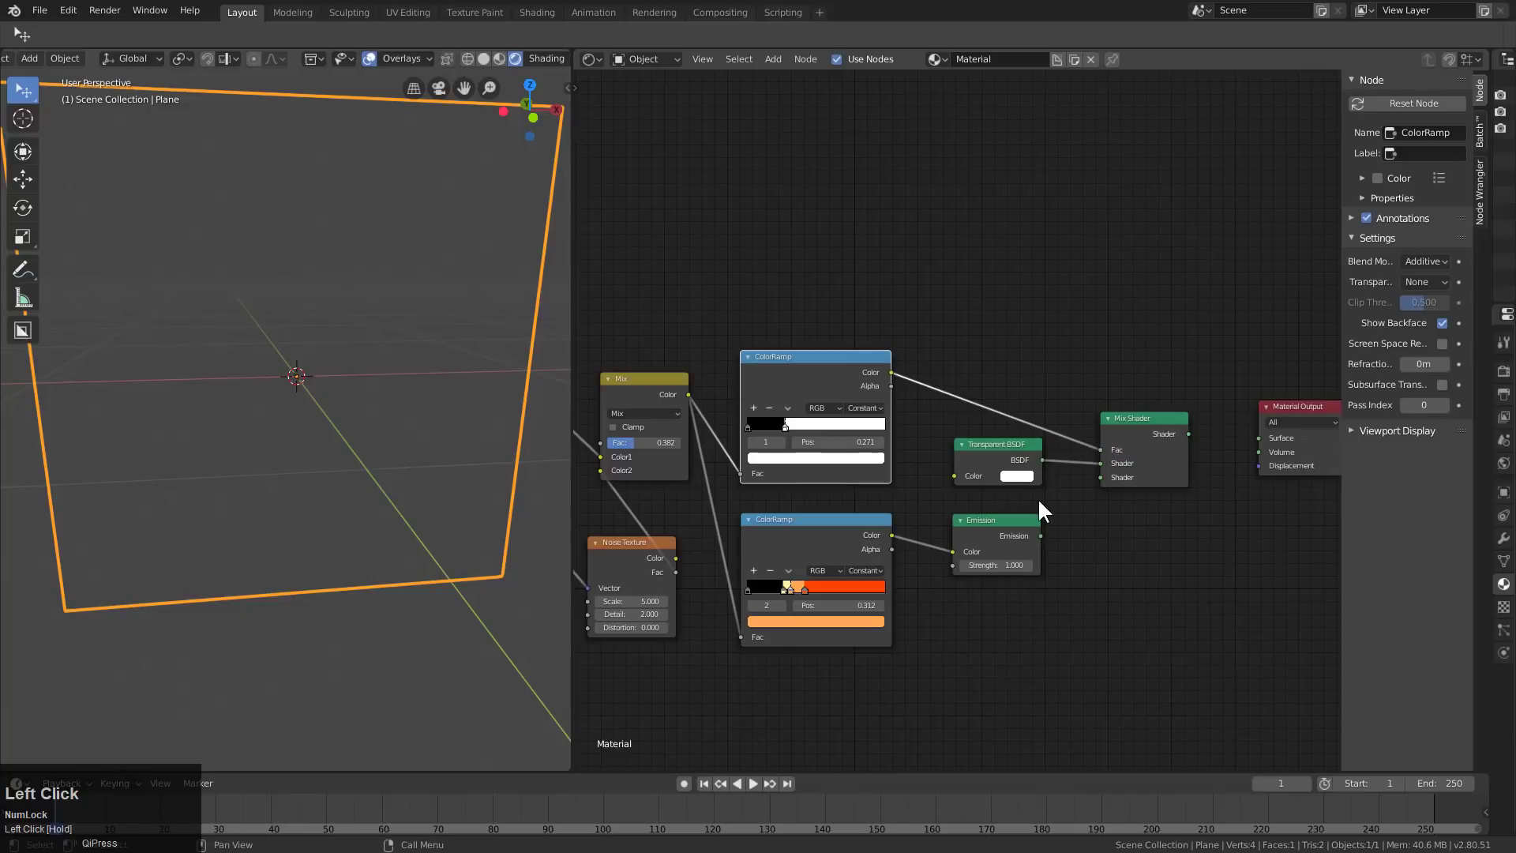
{"action": "left_click_drag", "start_coordinate": [1041, 535], "coordinate": [1103, 478]}
{"action": "left_click", "coordinate": [1149, 424], "text": "ctrl+shift"}
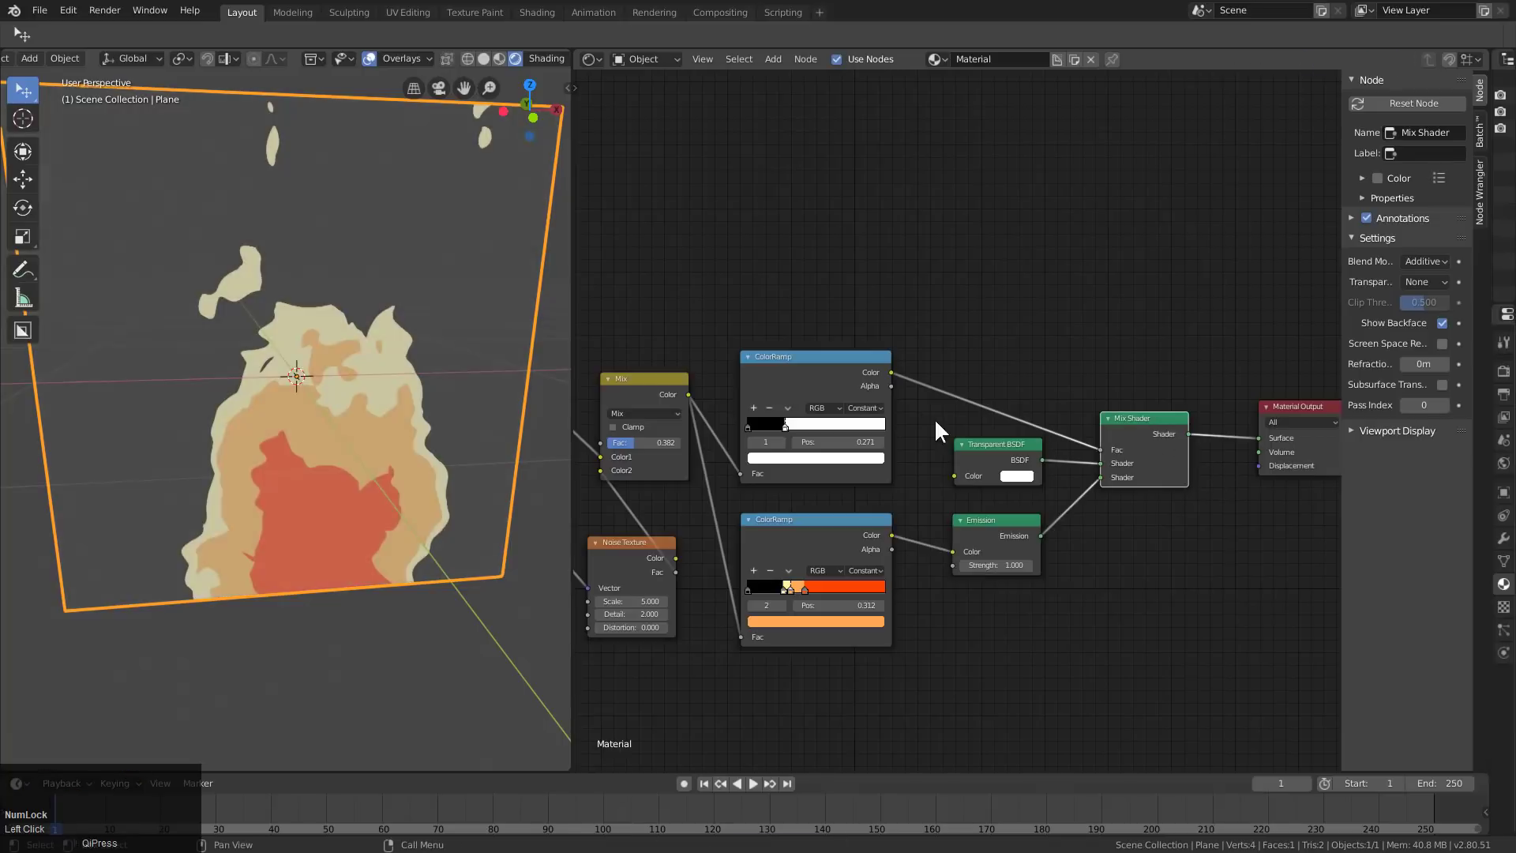
- Widen the properties area, show the scene's render settings and enable Bloom with its options expanded
{"action": "middle_click_drag", "start_coordinate": [1119, 443], "coordinate": [1107, 458]}
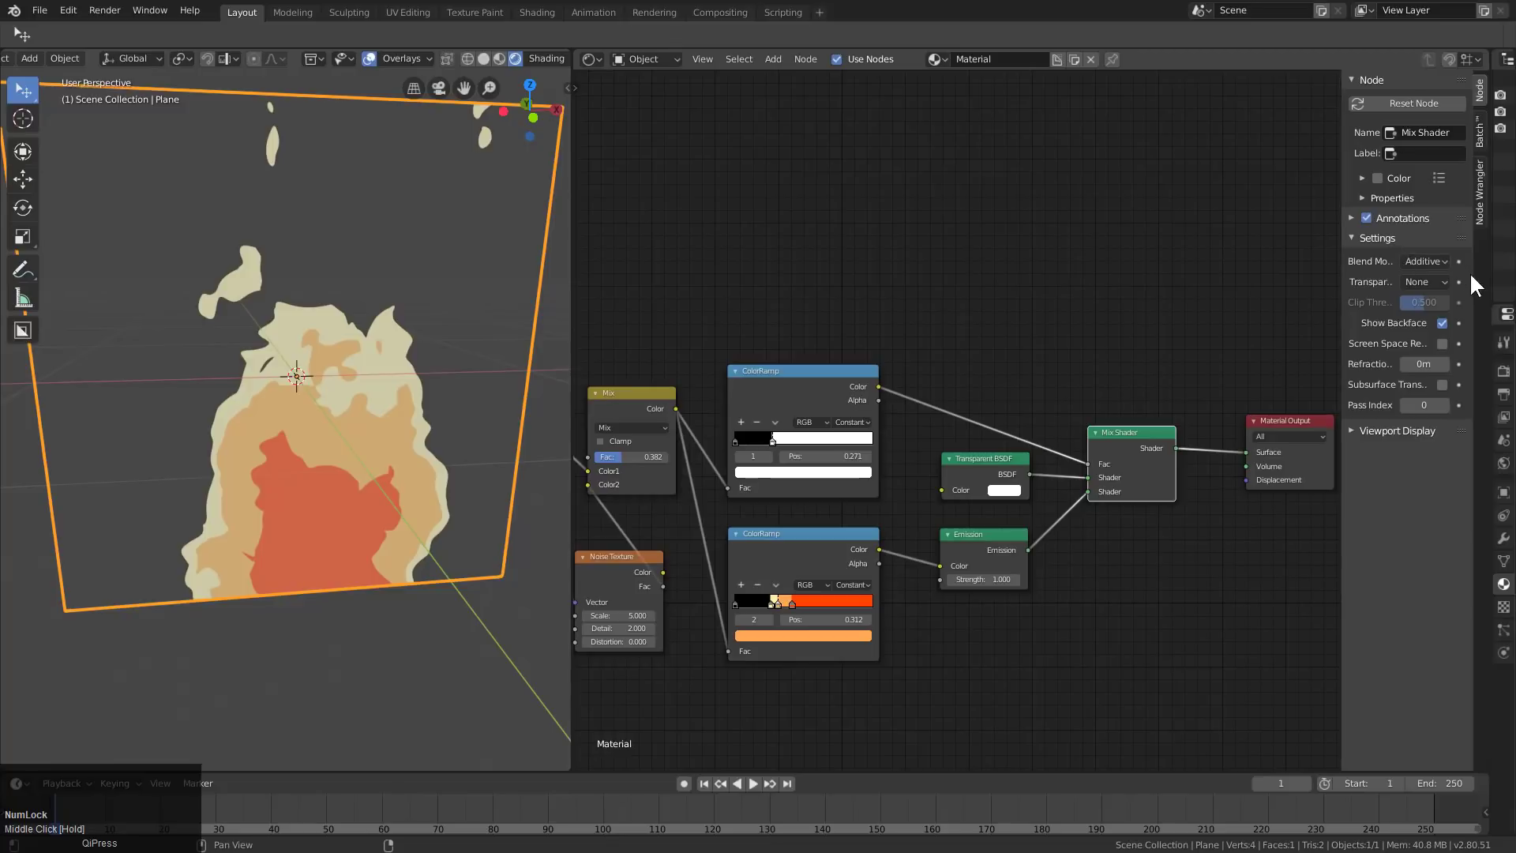
{"action": "left_click_drag", "start_coordinate": [1491, 275], "coordinate": [1268, 382]}
{"action": "left_click", "coordinate": [1293, 372]}
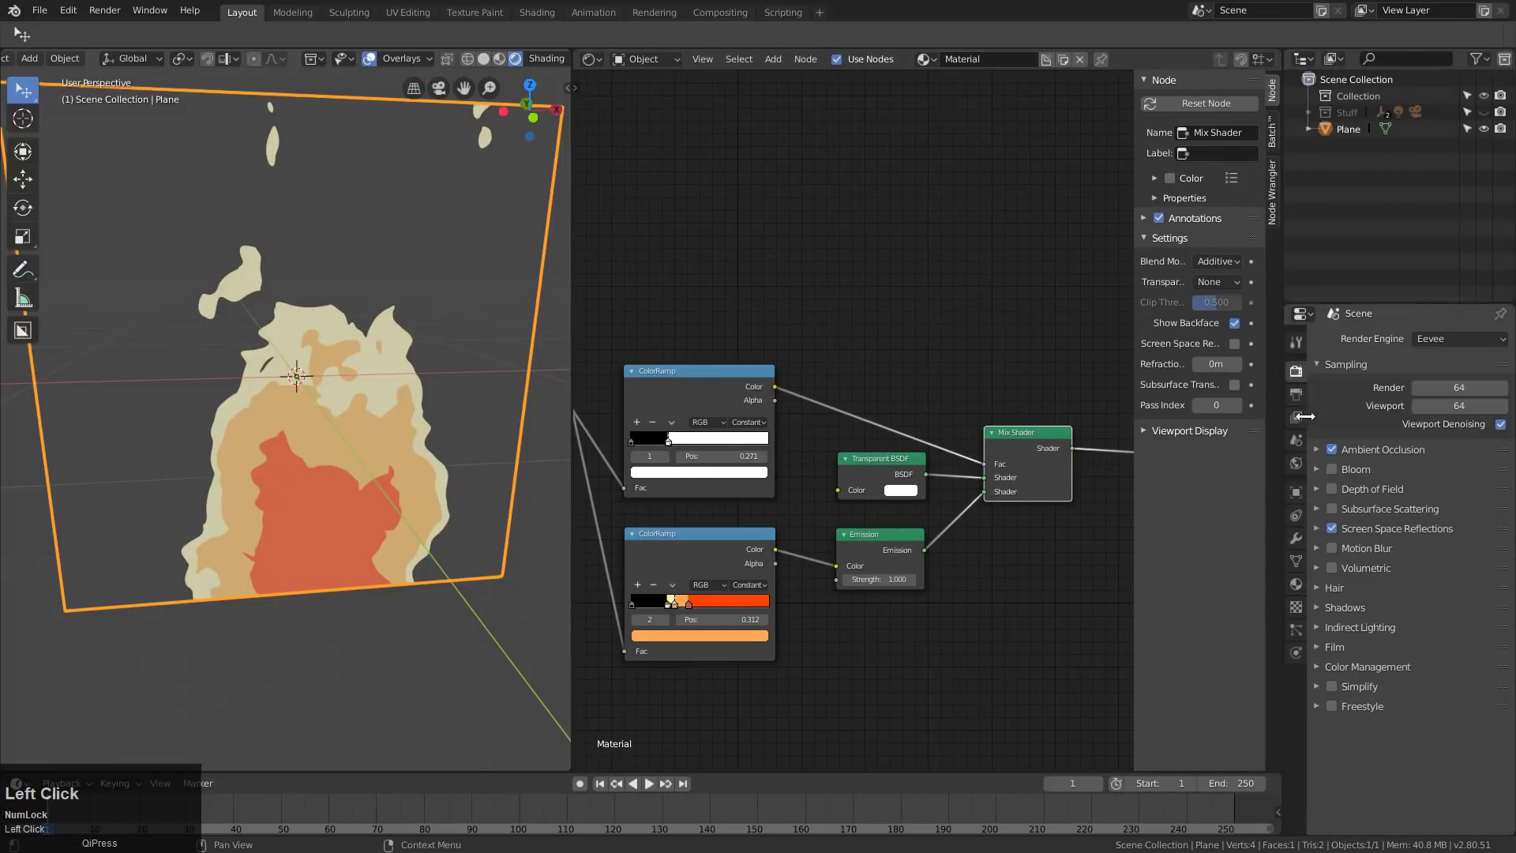
{"action": "left_click", "coordinate": [1313, 469]}
{"action": "left_click", "coordinate": [1332, 469]}
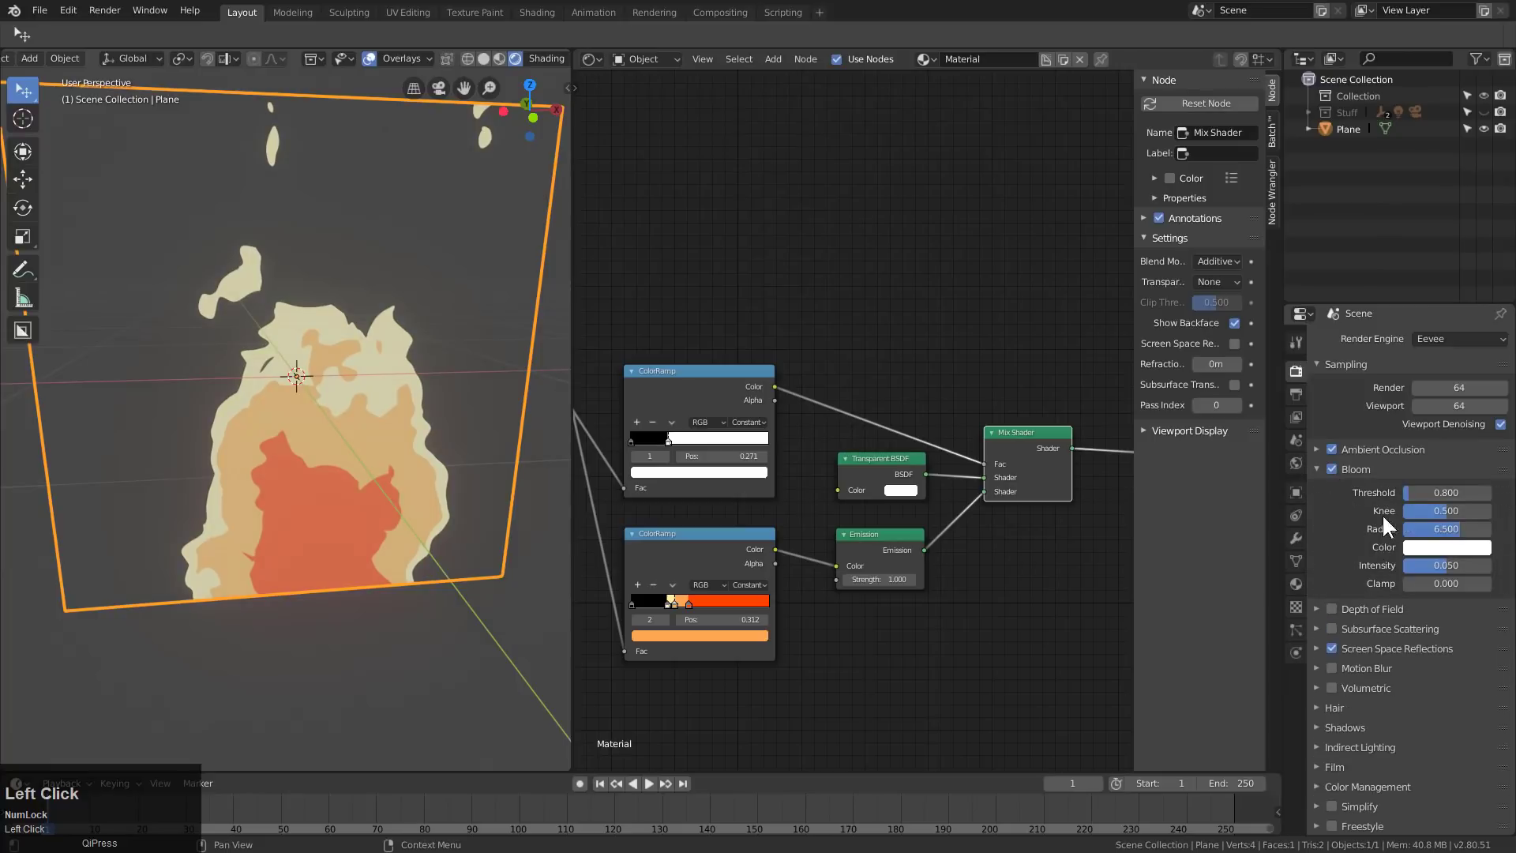
- Set the Bloom intensity to 2 and reduce its radius to about 4.664
{"action": "left_click", "coordinate": [1434, 563]}
{"action": "type", "text": "3"}
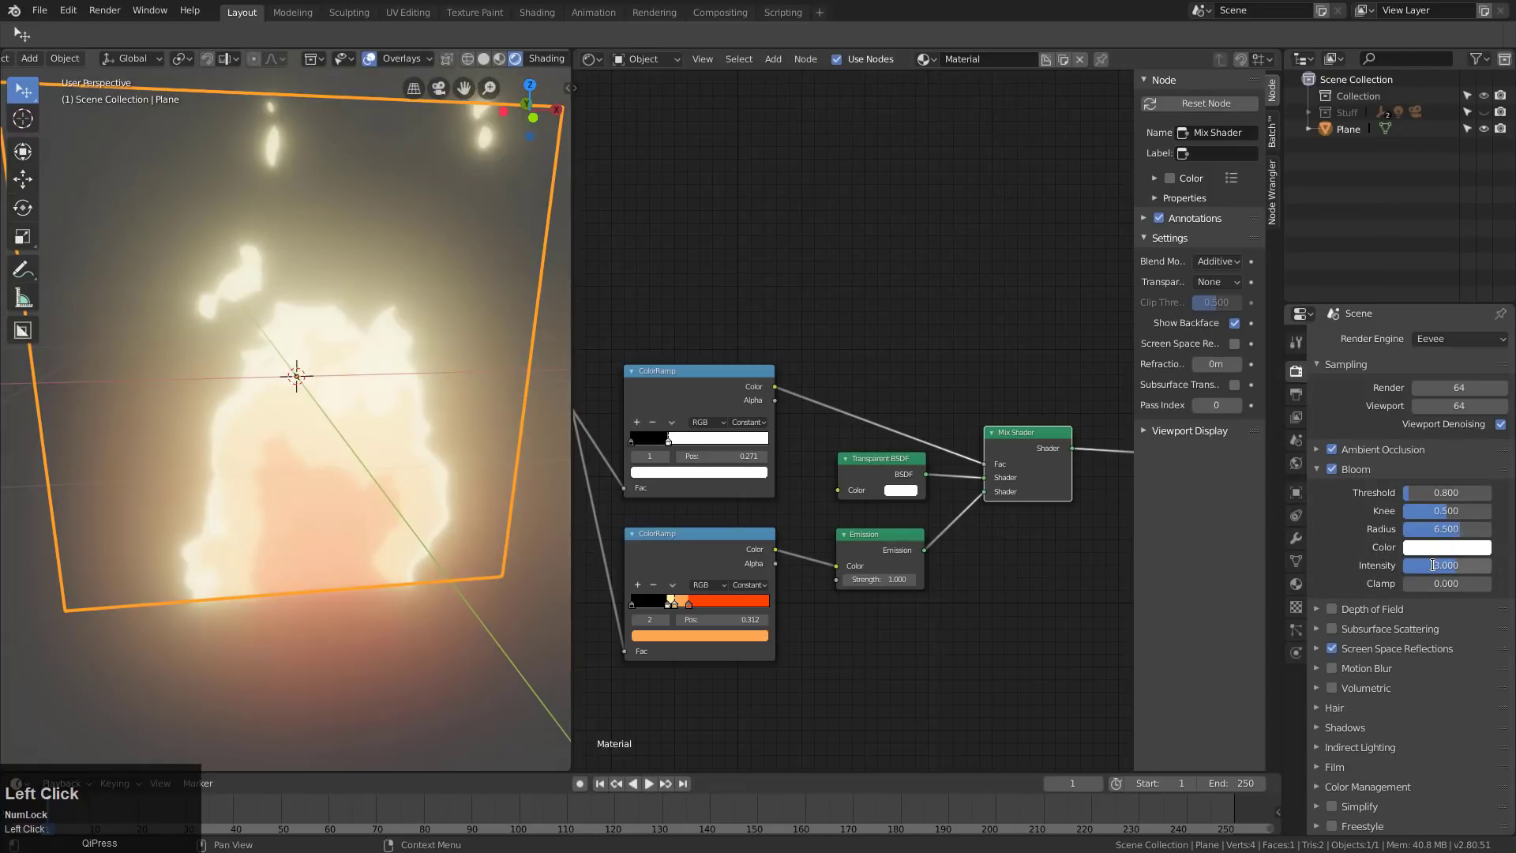
{"action": "key", "text": "BackSpace"}
{"action": "type", "text": "2"}
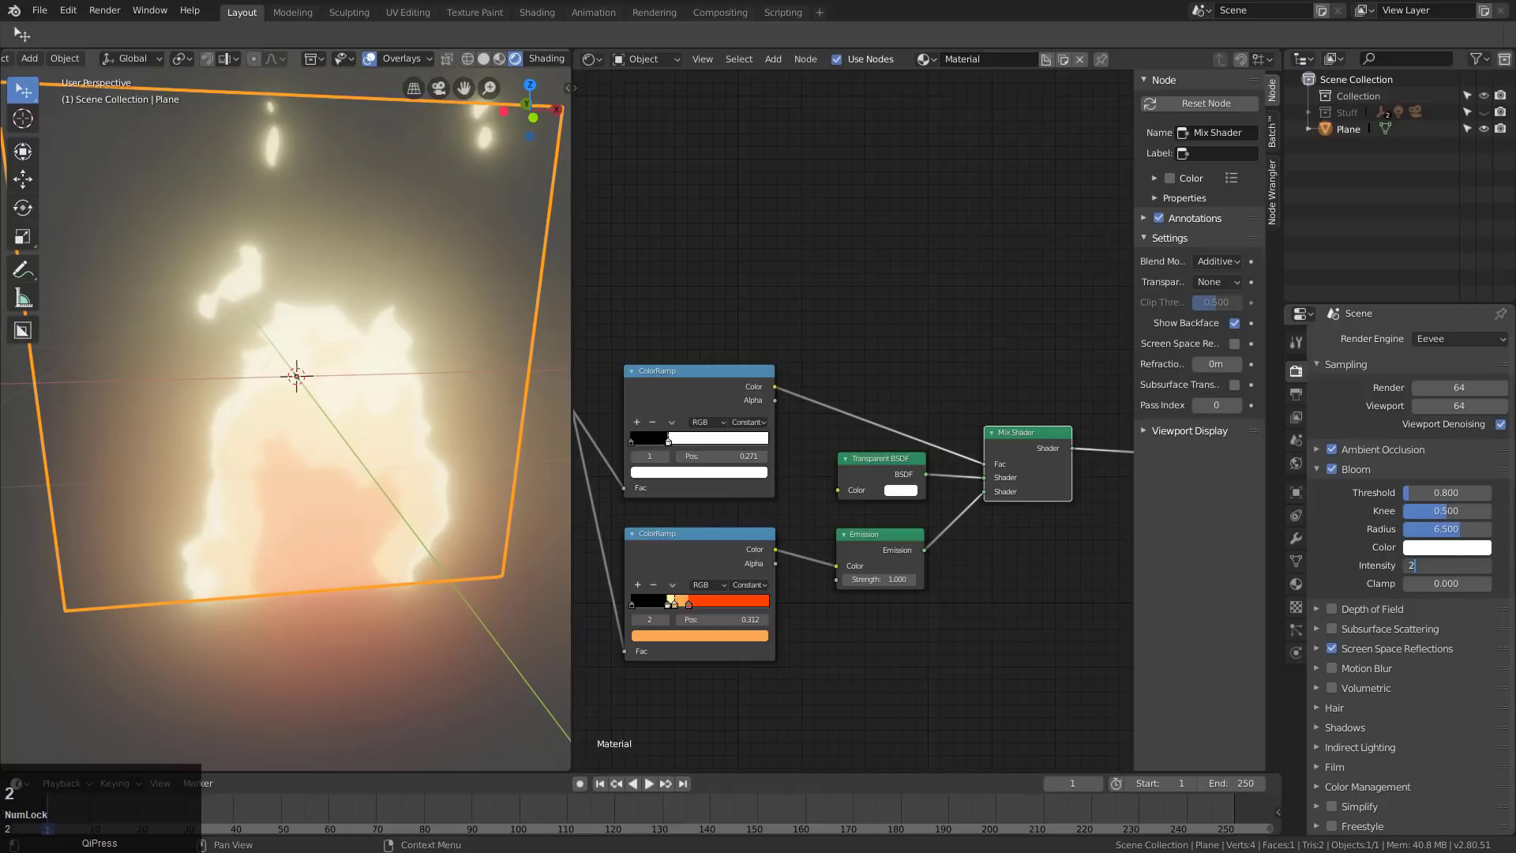
{"action": "key", "text": "Return"}
{"action": "middle_click_drag", "start_coordinate": [796, 574], "coordinate": [905, 551]}
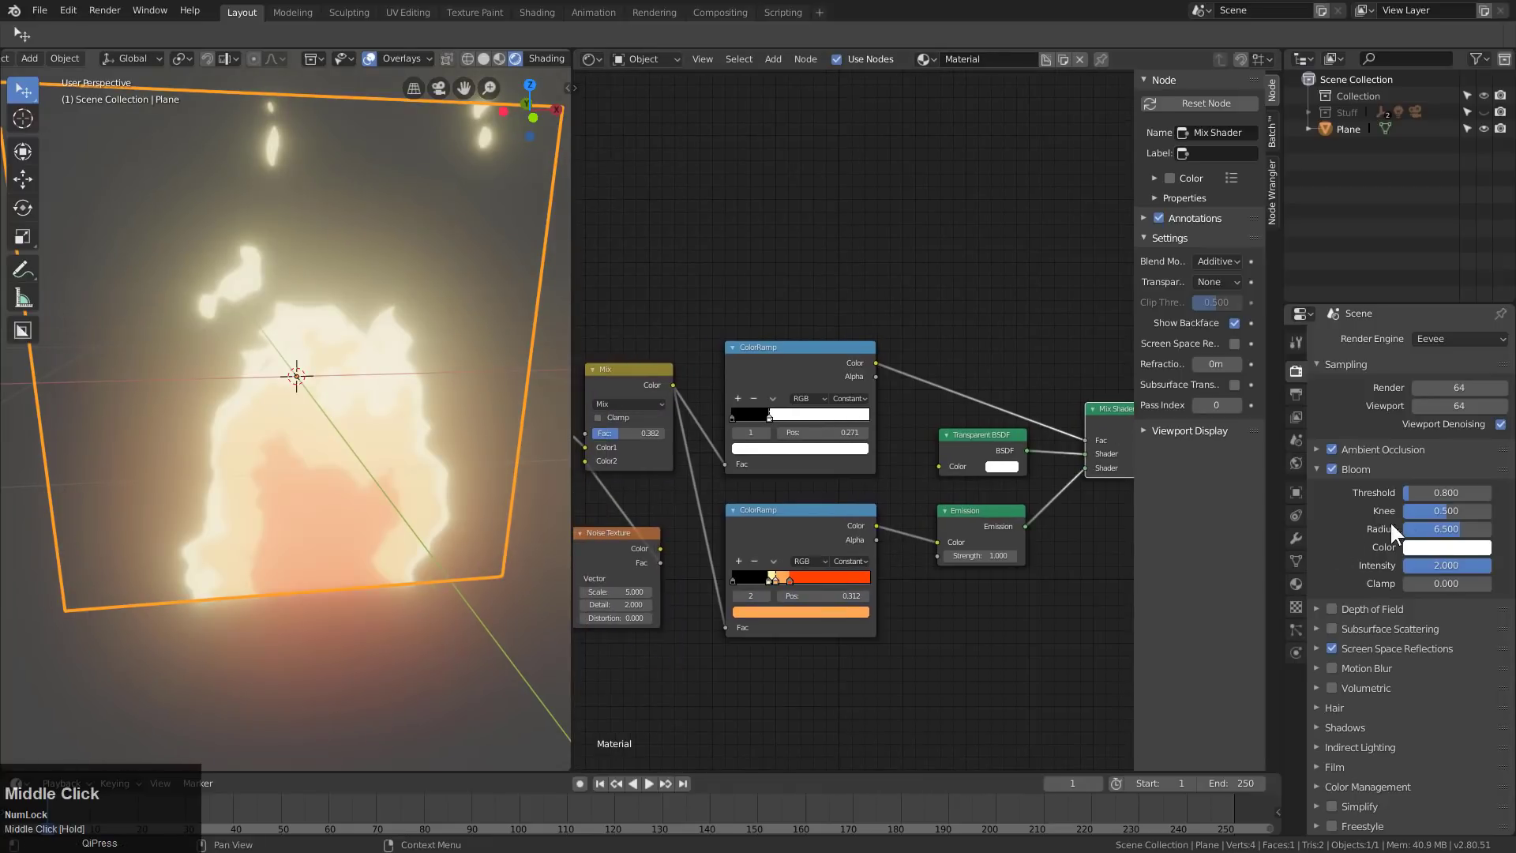
{"action": "left_click_drag", "start_coordinate": [1461, 527], "coordinate": [1447, 527]}
- Shift the Z location of the Mapping node after the Vector Curves to -1.9 m
{"action": "middle_click_drag", "start_coordinate": [803, 570], "coordinate": [875, 528]}
{"action": "scroll", "coordinate": [877, 527], "scroll_direction": "up", "scroll_amount": 3}
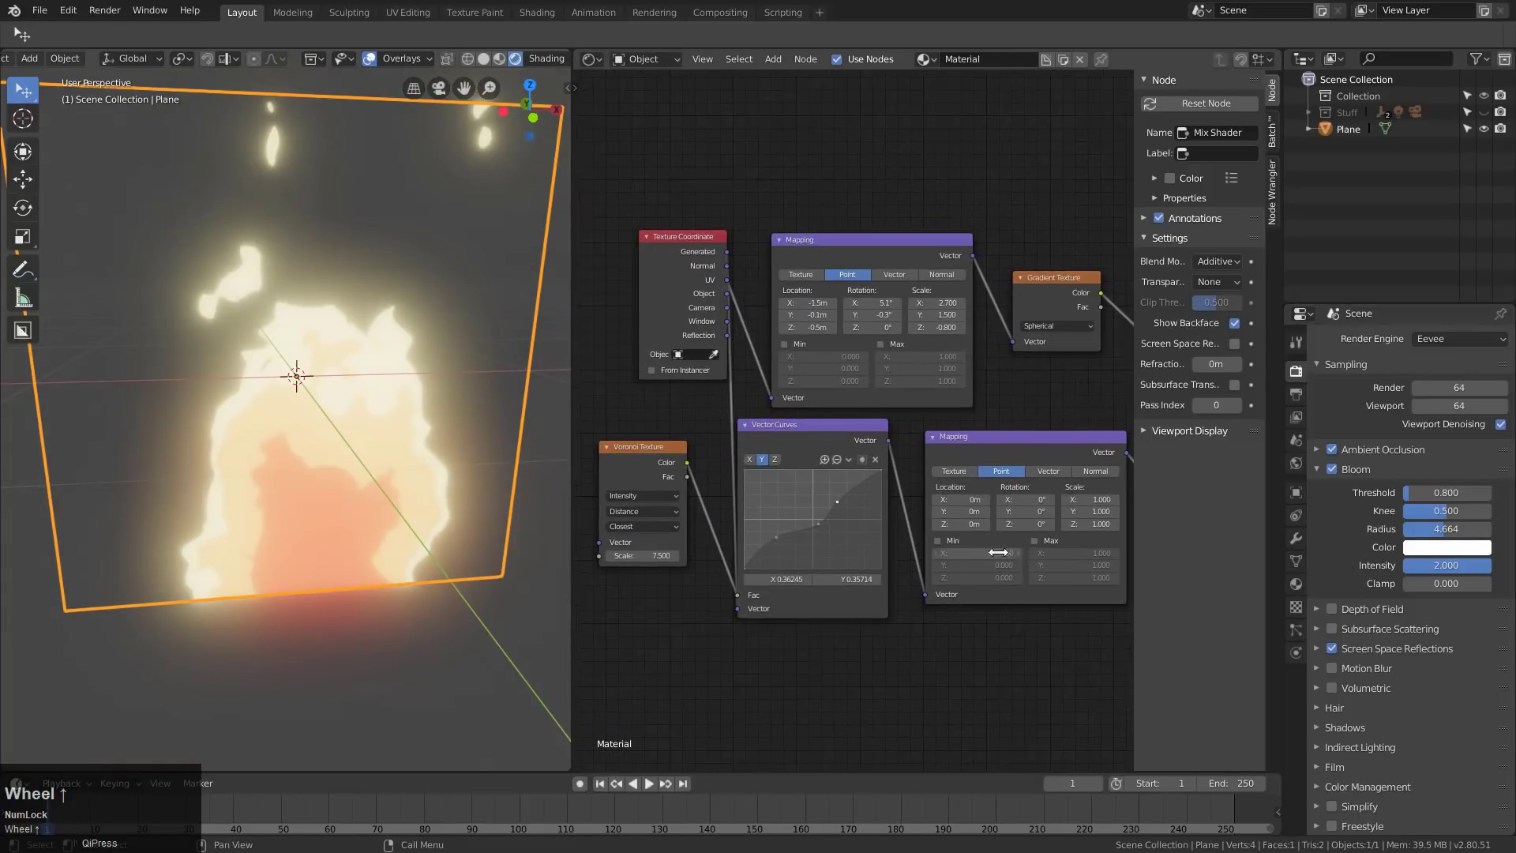
{"action": "scroll", "coordinate": [879, 527], "scroll_direction": "down", "scroll_amount": 1}
{"action": "middle_click_drag", "start_coordinate": [764, 501], "coordinate": [825, 465]}
{"action": "left_click_drag", "start_coordinate": [860, 494], "coordinate": [798, 491]}
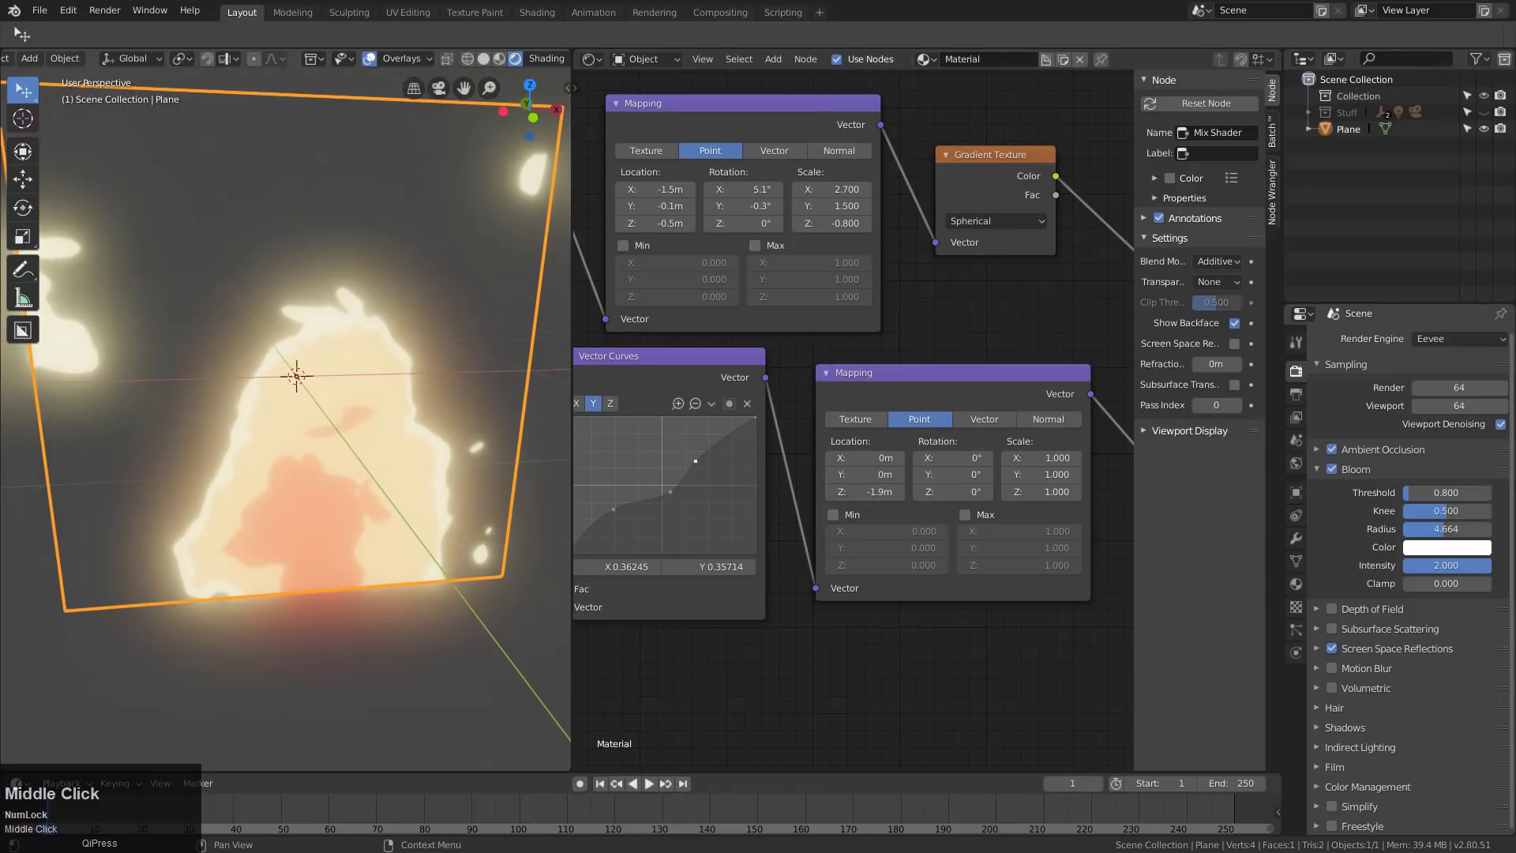
{"action": "scroll", "coordinate": [856, 491], "scroll_direction": "up", "scroll_amount": 1}
{"action": "middle_click", "coordinate": [857, 491]}
{"action": "scroll", "coordinate": [853, 419], "scroll_direction": "up", "scroll_amount": 1}
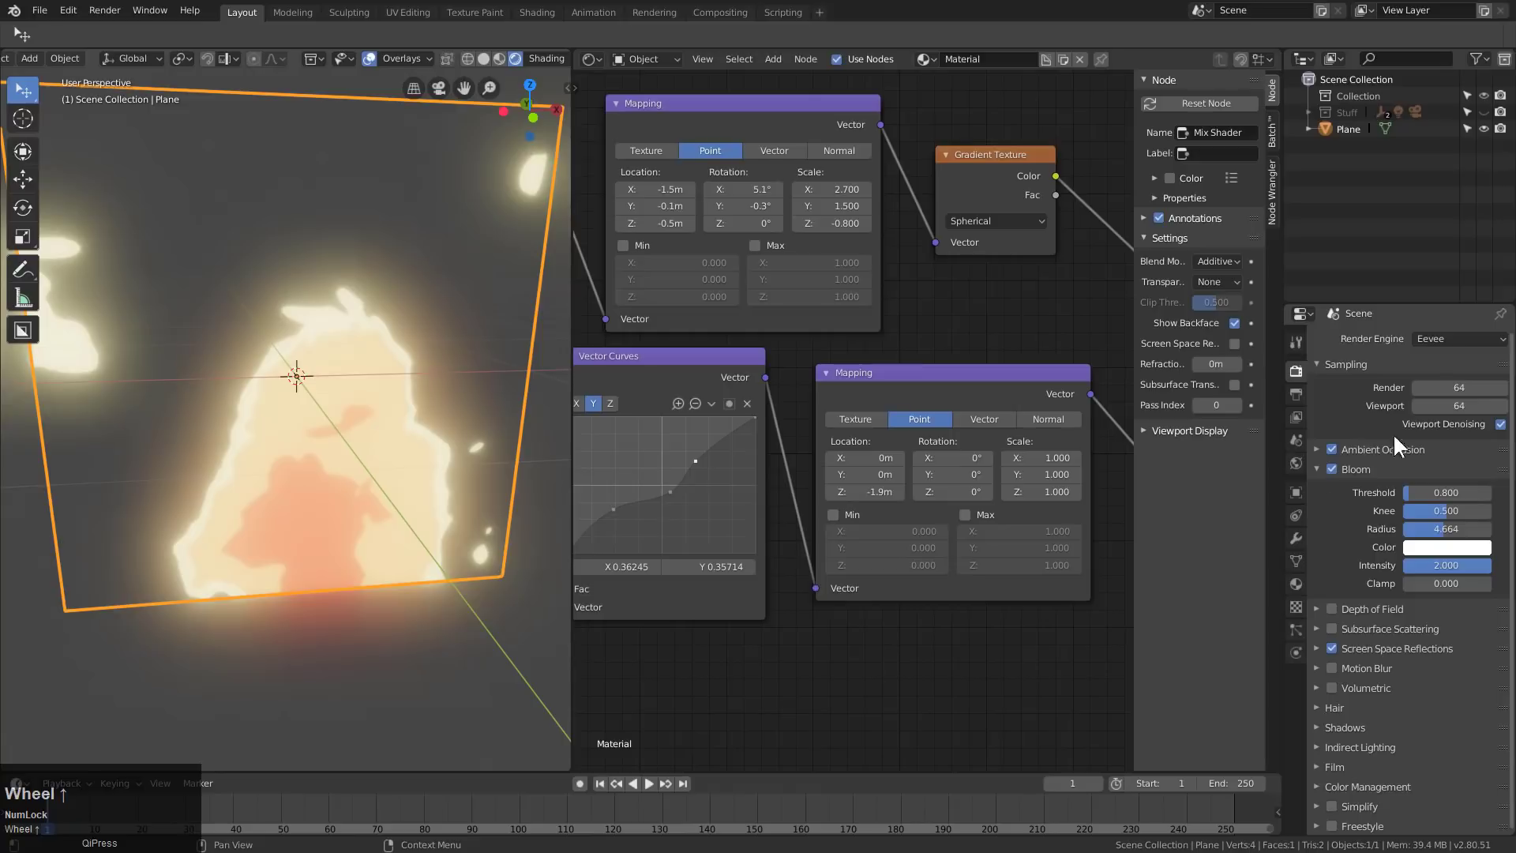
- Set the scale of the Mapping node after the Vector Curves to X 2.9, Y 0.2 and Z 1.9
{"action": "scroll", "coordinate": [981, 507], "scroll_direction": "up", "scroll_amount": 1}
{"action": "left_click", "coordinate": [1066, 461]}
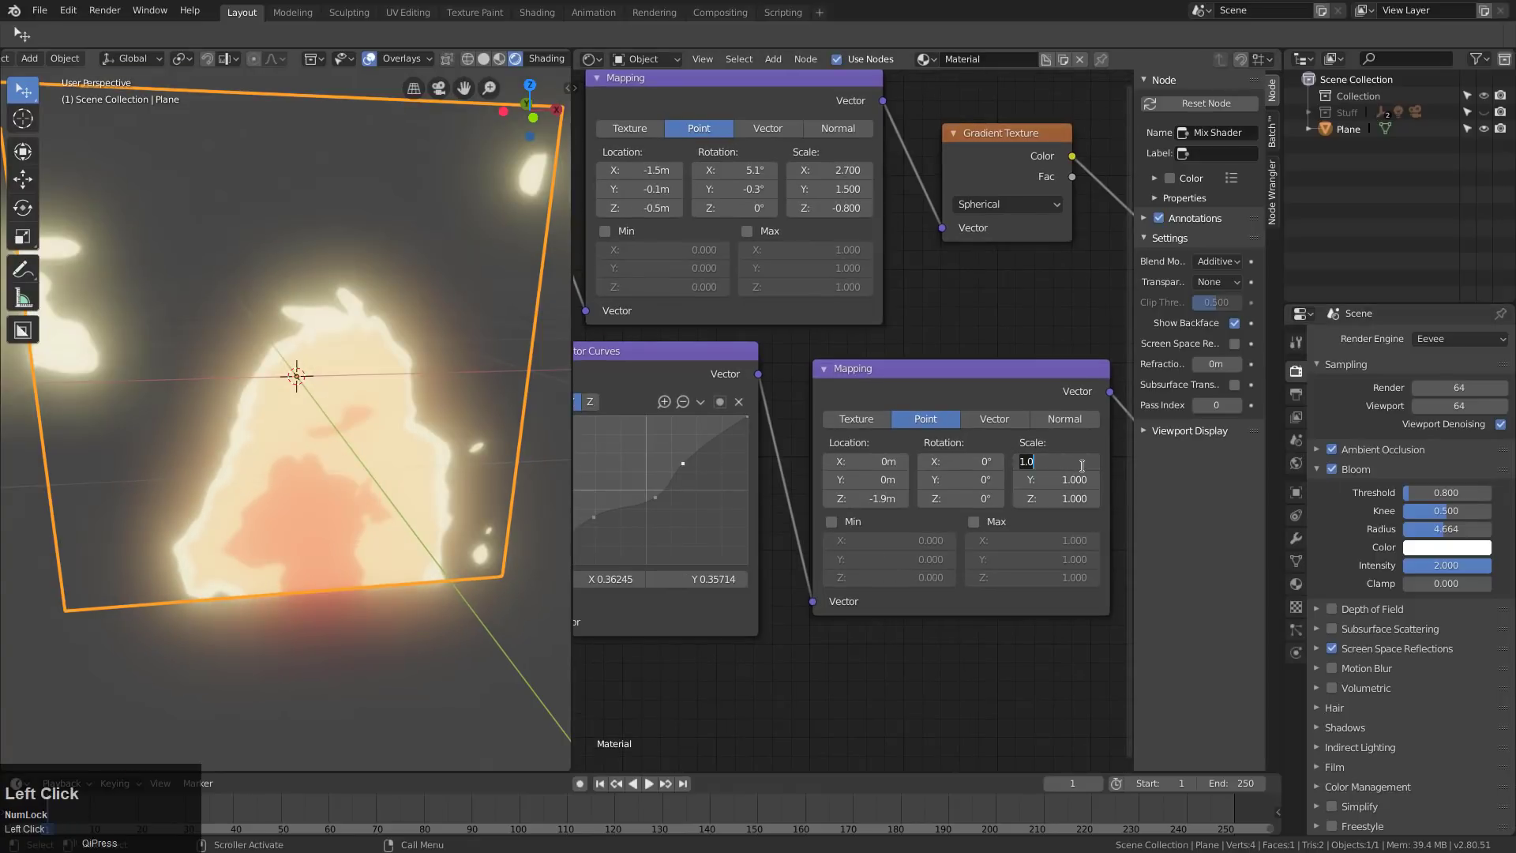
{"action": "type", "text": "2.9"}
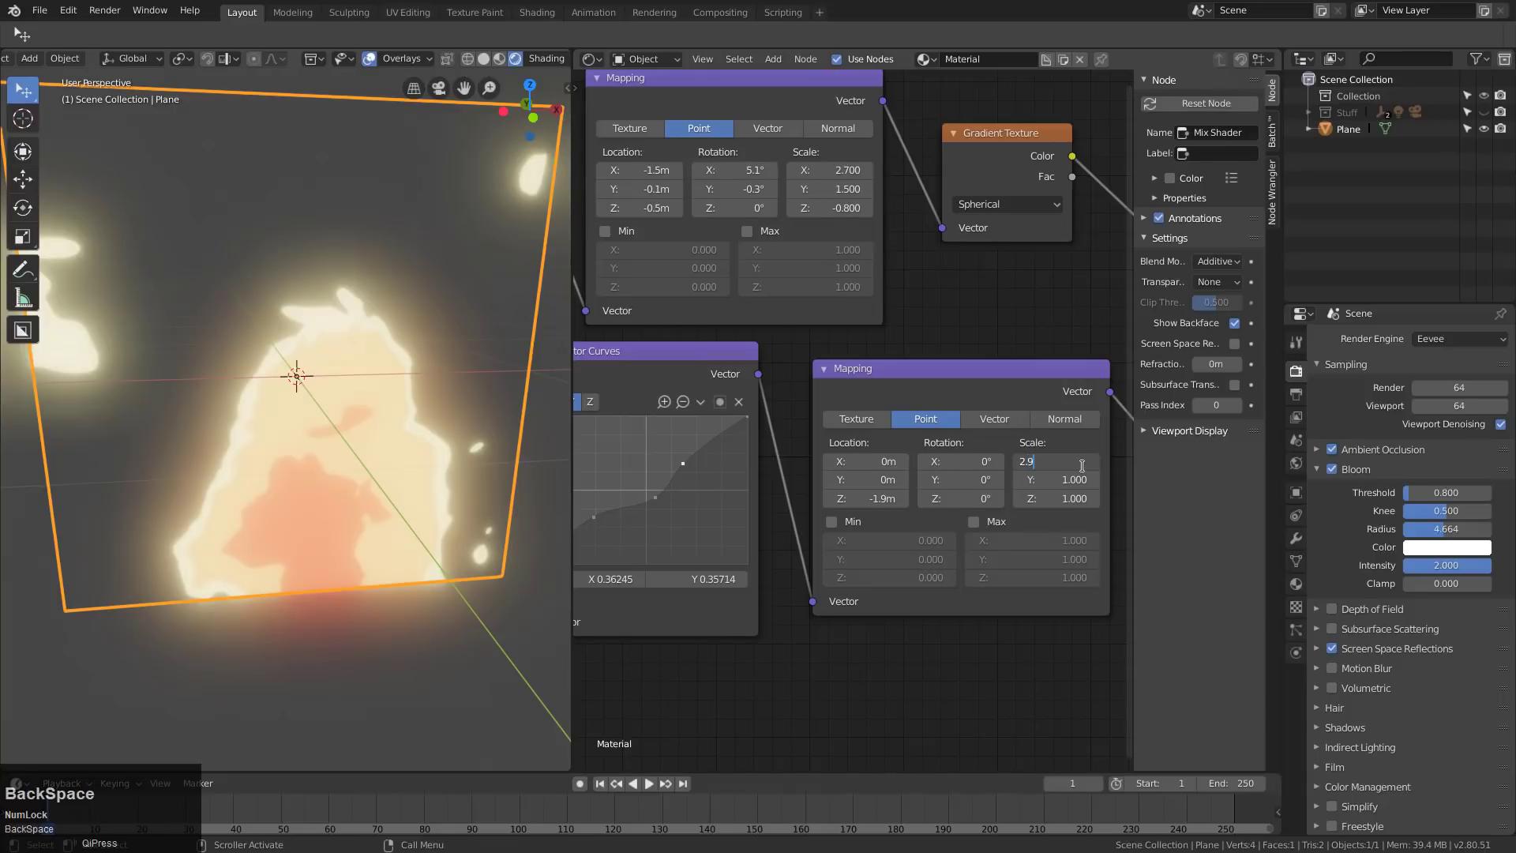
{"action": "key", "text": "Tab"}
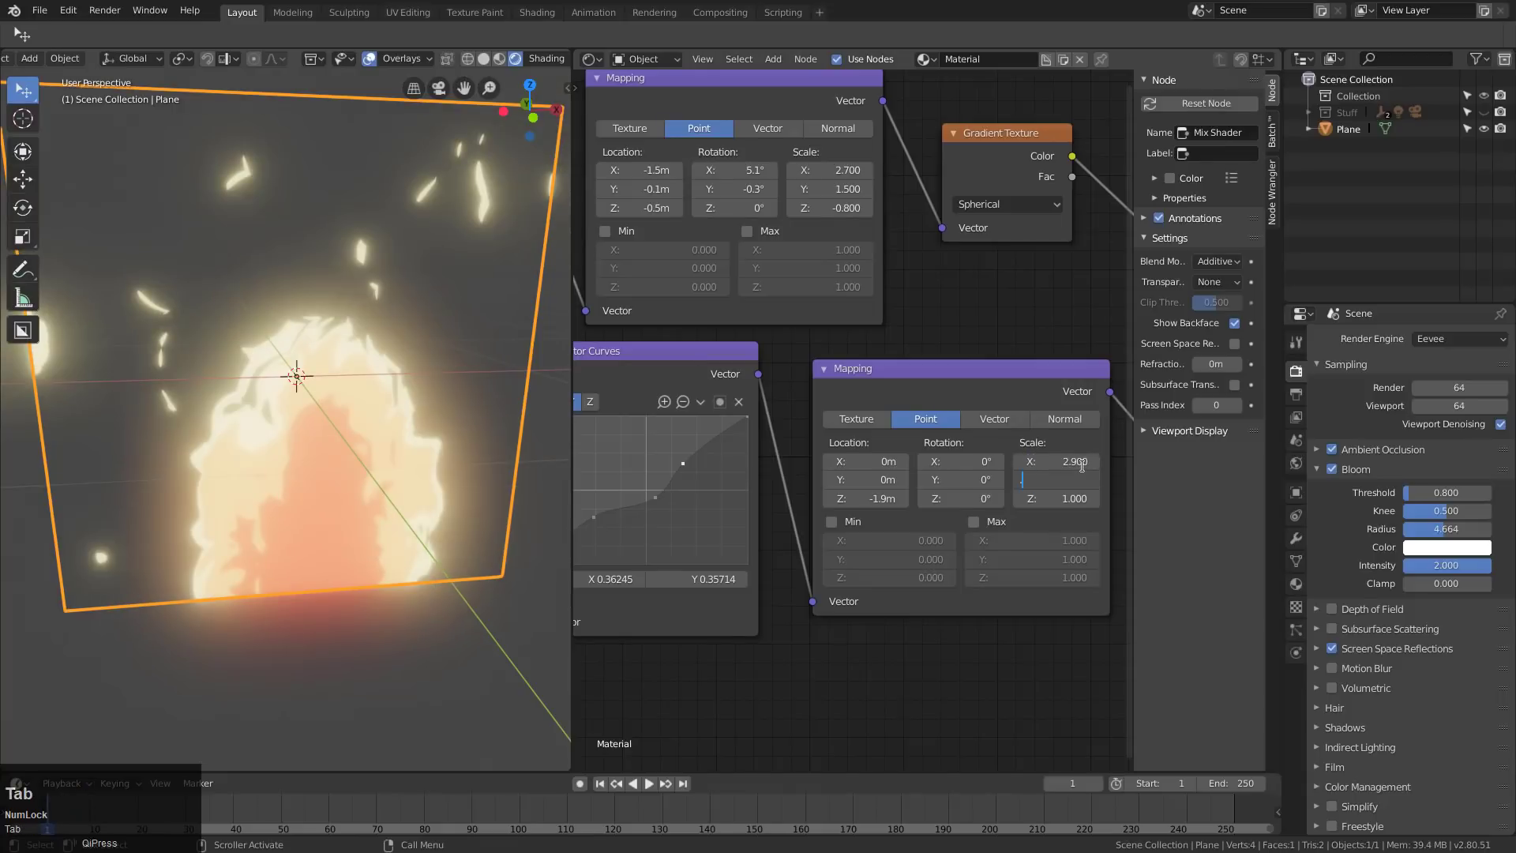
{"action": "key", "text": "Tab"}
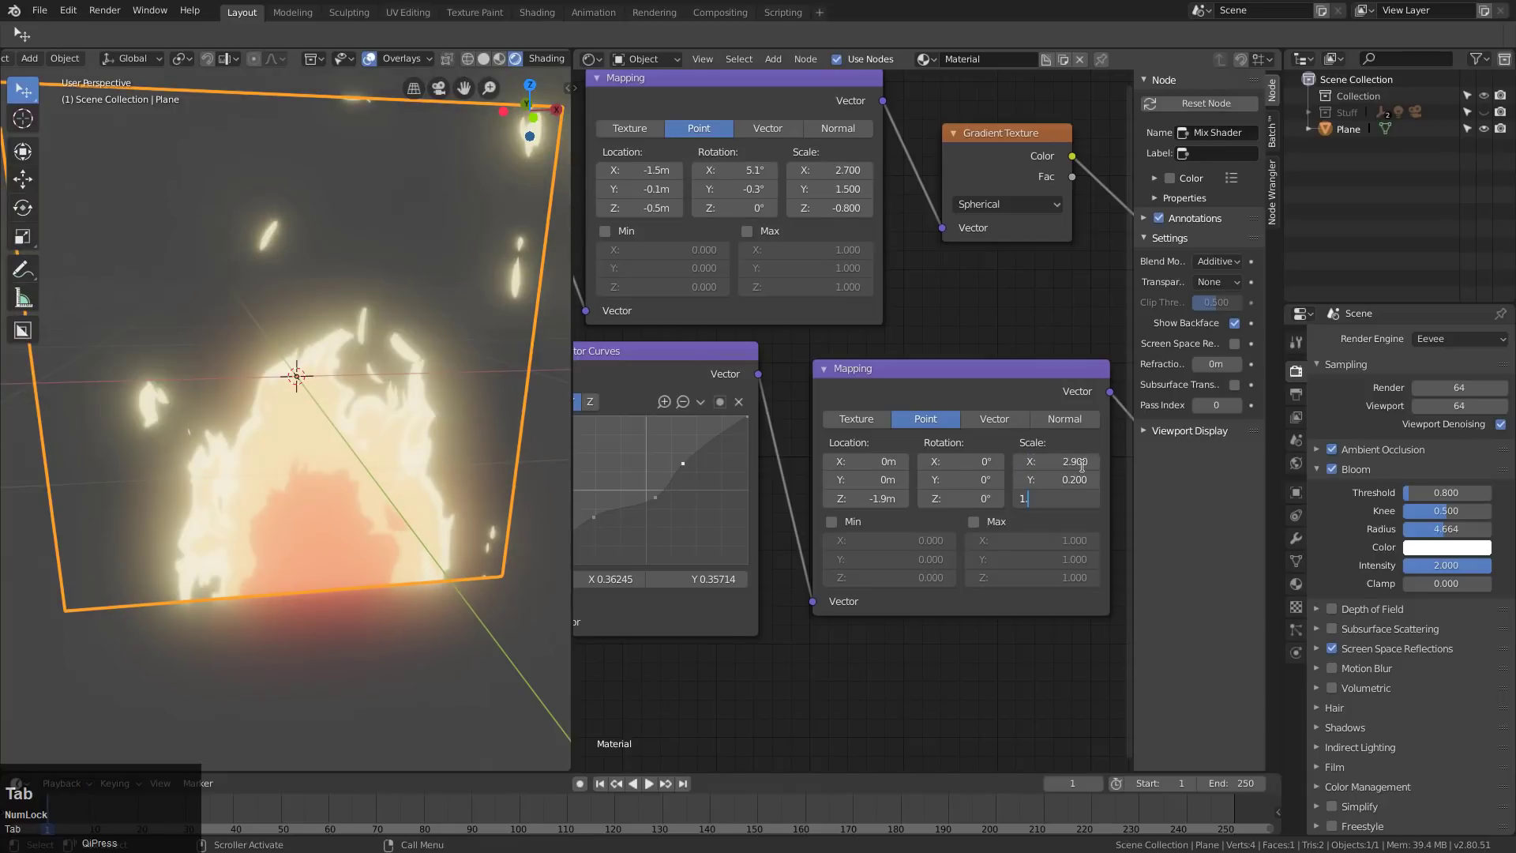
{"action": "type", "text": "1.9"}
{"action": "key", "text": "Return"}
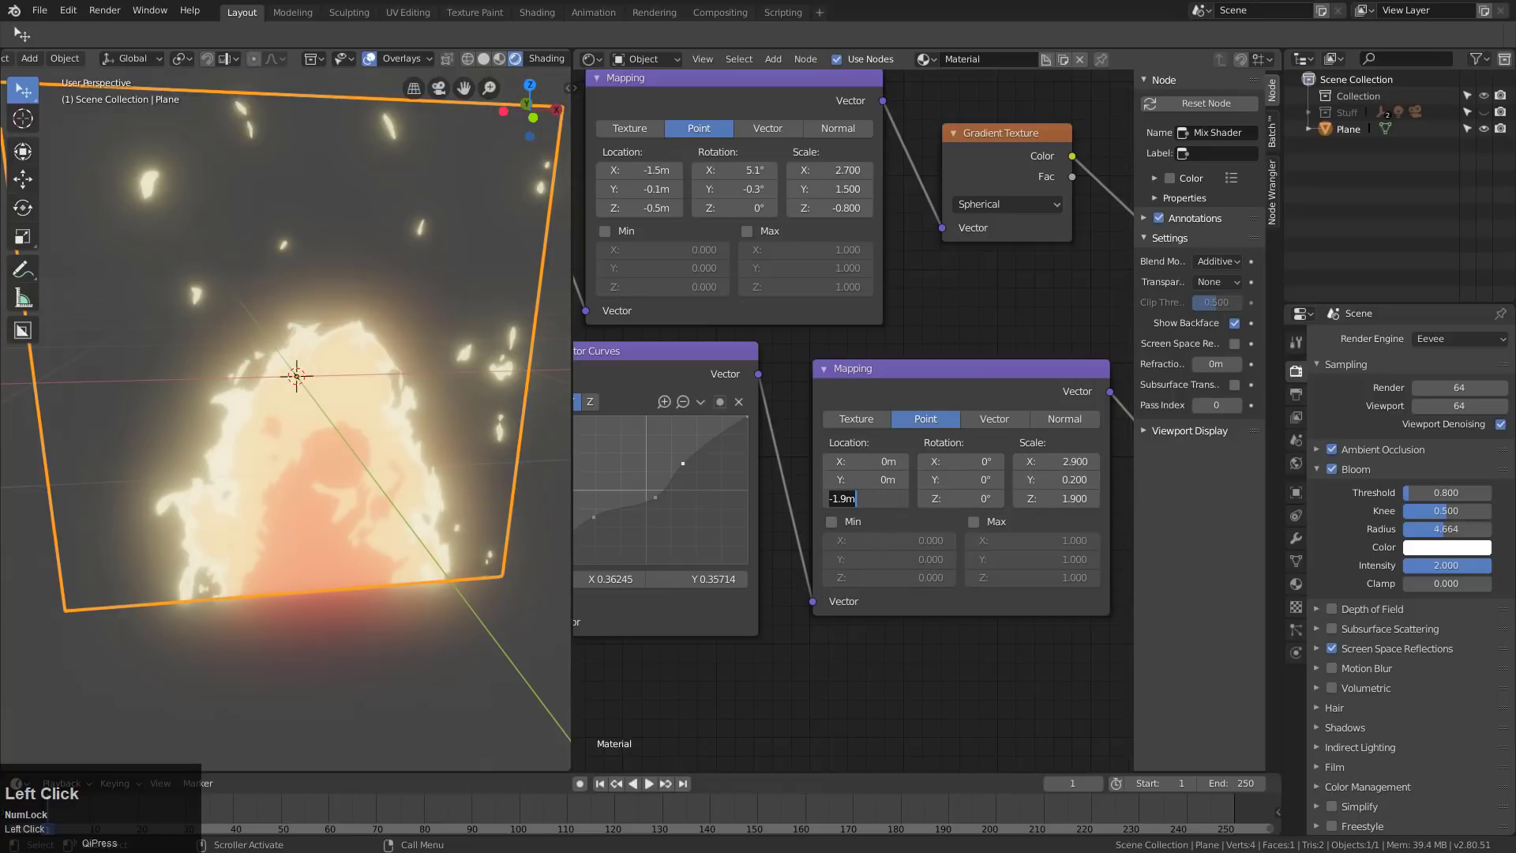
- Drive the Z location of the Mapping node after the Vector Curves with #frame*-.05 and play the animation
{"action": "left_click_drag", "start_coordinate": [855, 499], "coordinate": [771, 499]}
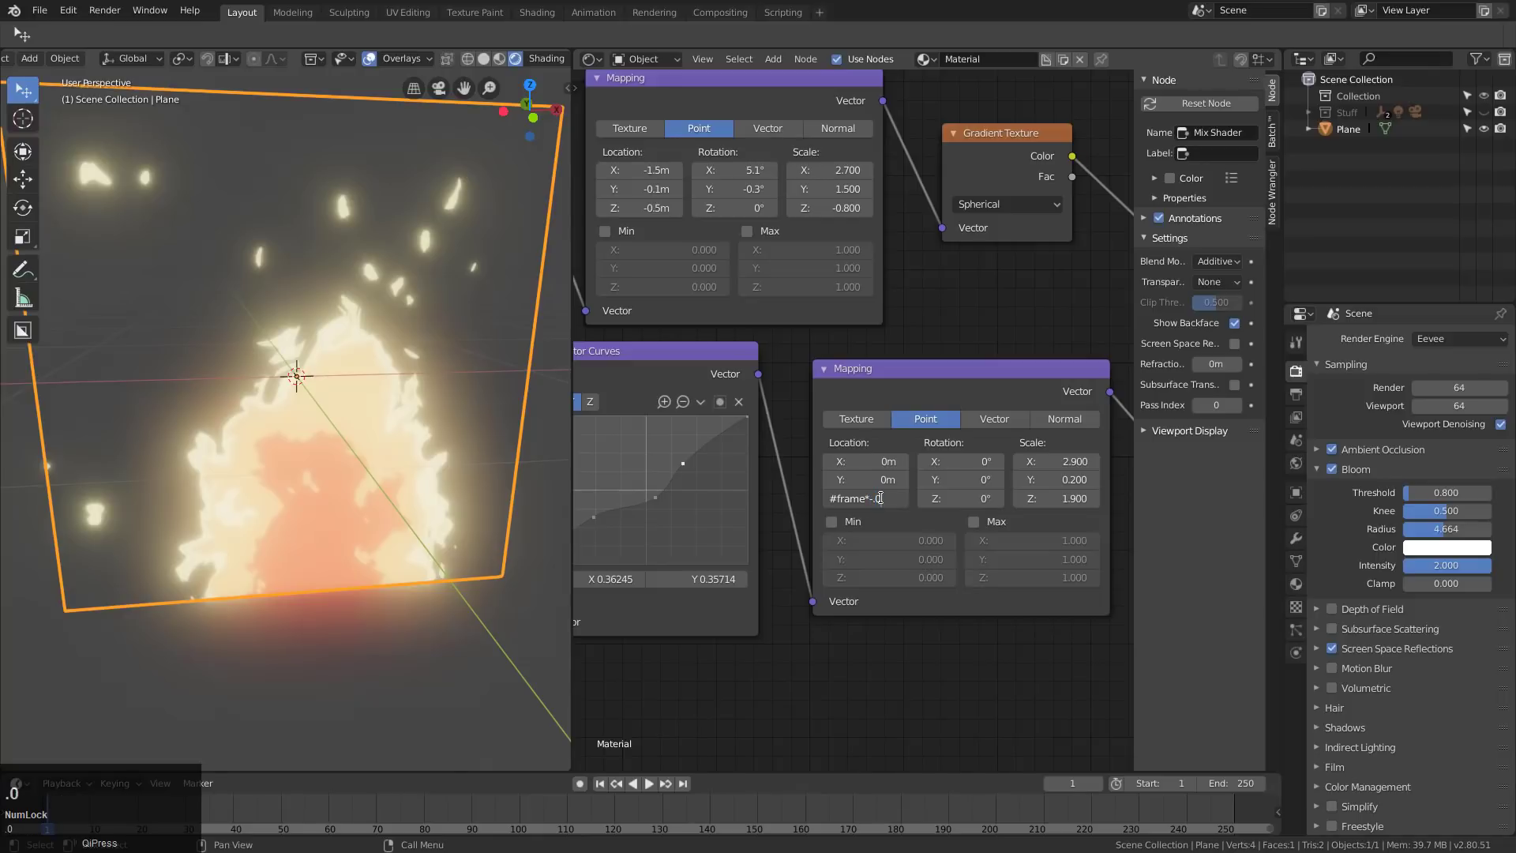
{"action": "key", "text": "Return"}
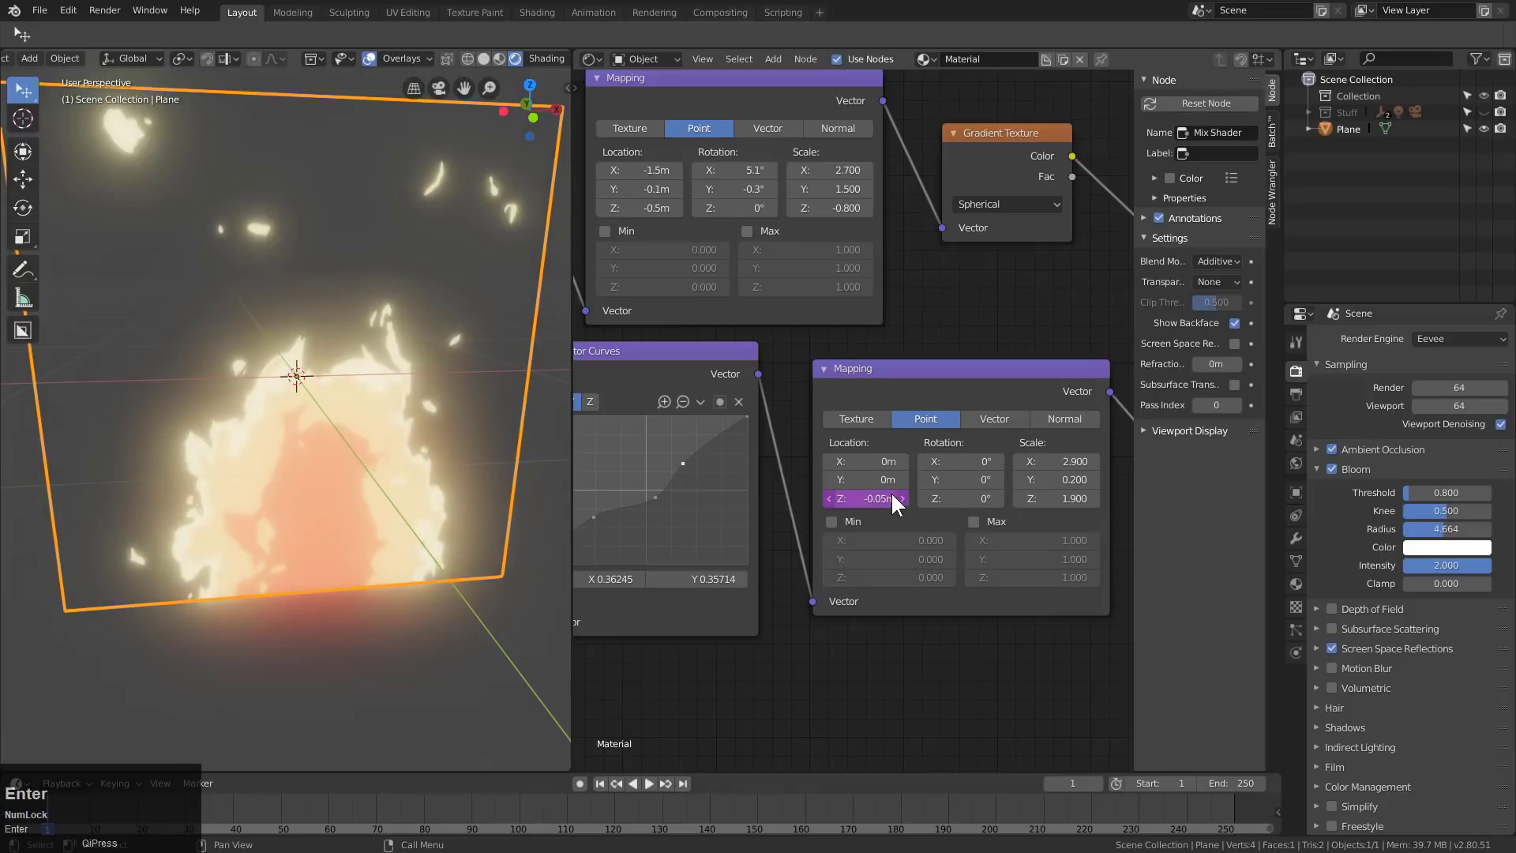
{"action": "right_click", "coordinate": [63, 808]}
{"action": "key", "text": "space"}
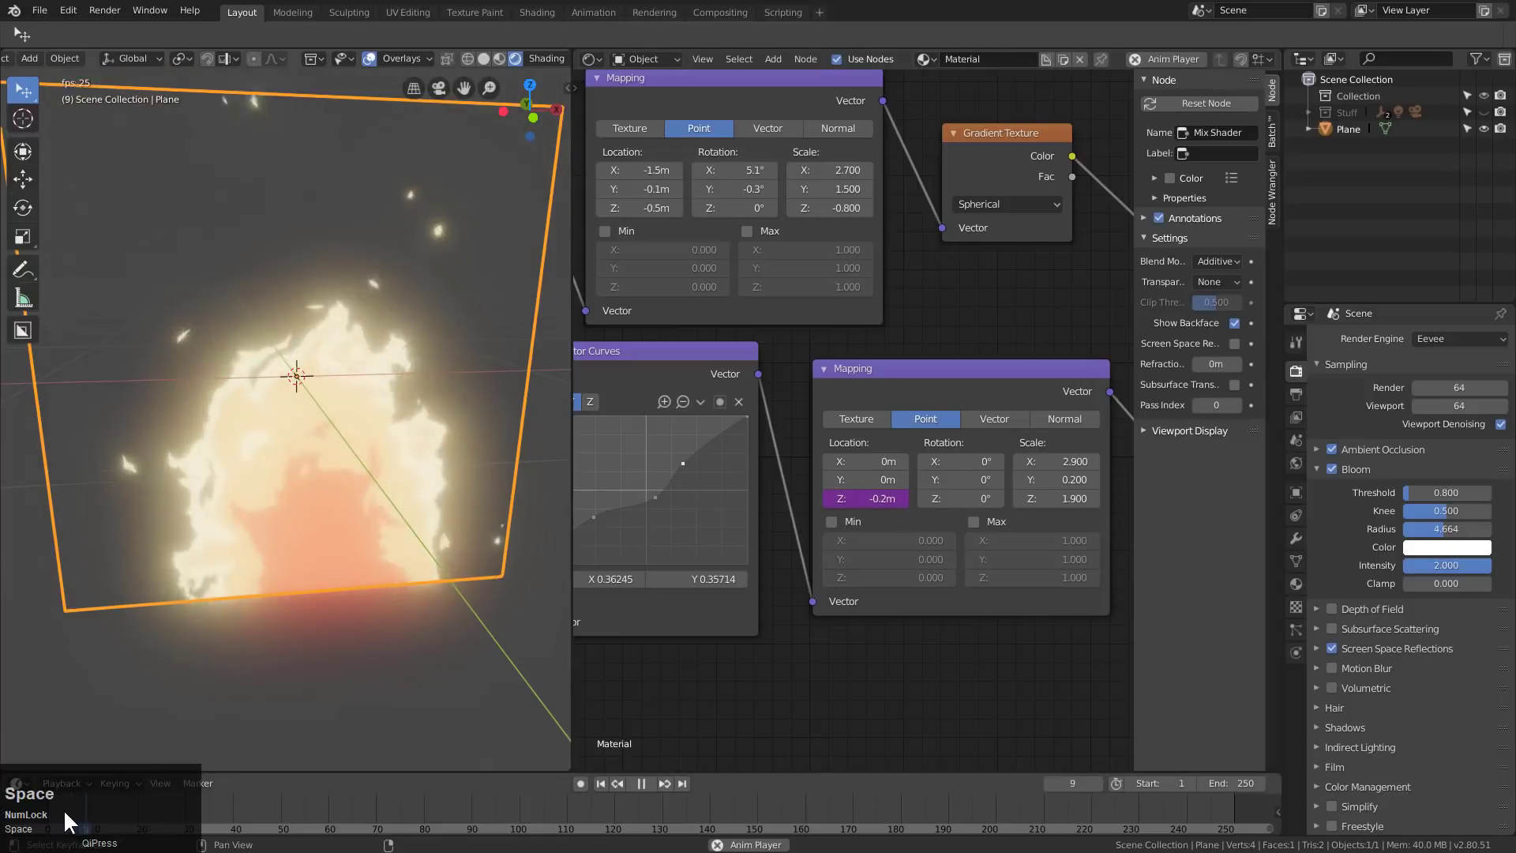
- Hide the viewport overlays to preview the playing fire without the plane's outline and grid
{"action": "middle_click_drag", "start_coordinate": [287, 551], "coordinate": [328, 544]}
{"action": "scroll", "coordinate": [297, 532], "scroll_direction": "down", "scroll_amount": 2}
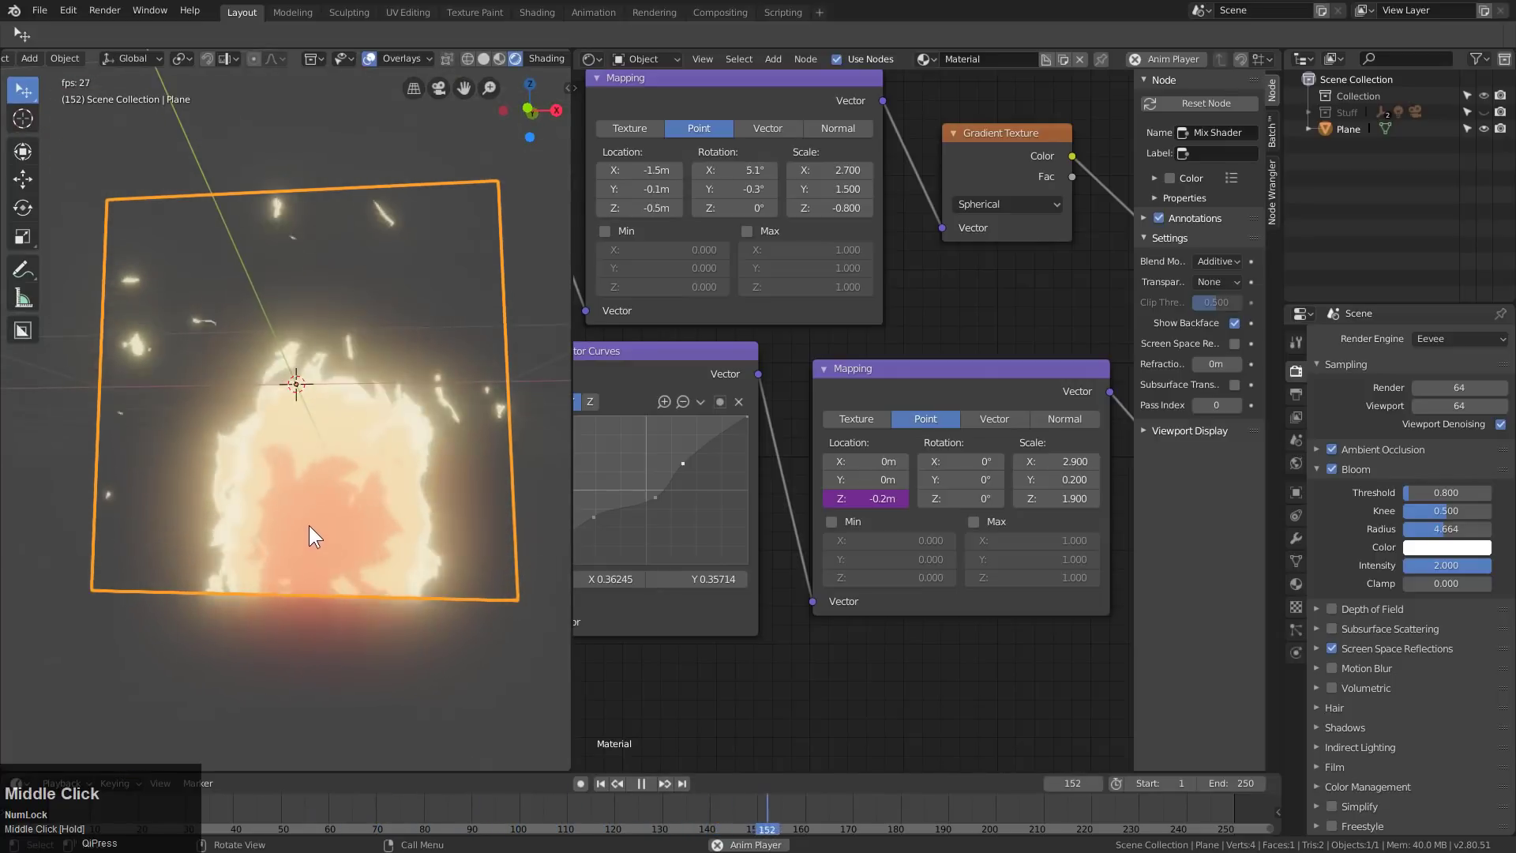
{"action": "scroll", "coordinate": [309, 524], "scroll_direction": "up", "scroll_amount": 2}
{"action": "left_click", "coordinate": [369, 58]}
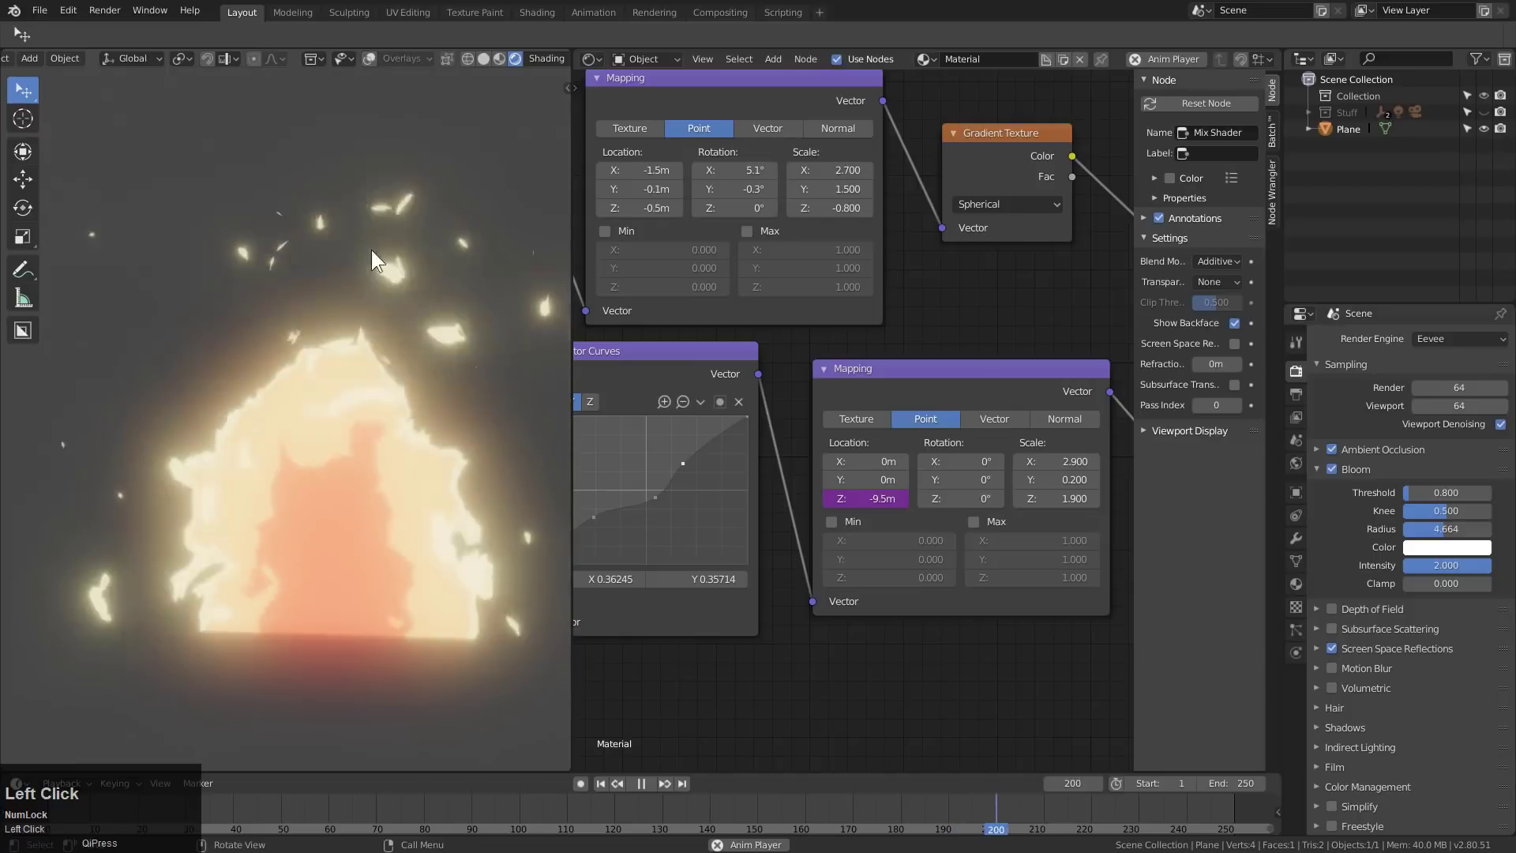
{"action": "middle_click_drag", "start_coordinate": [371, 250], "coordinate": [393, 410]}
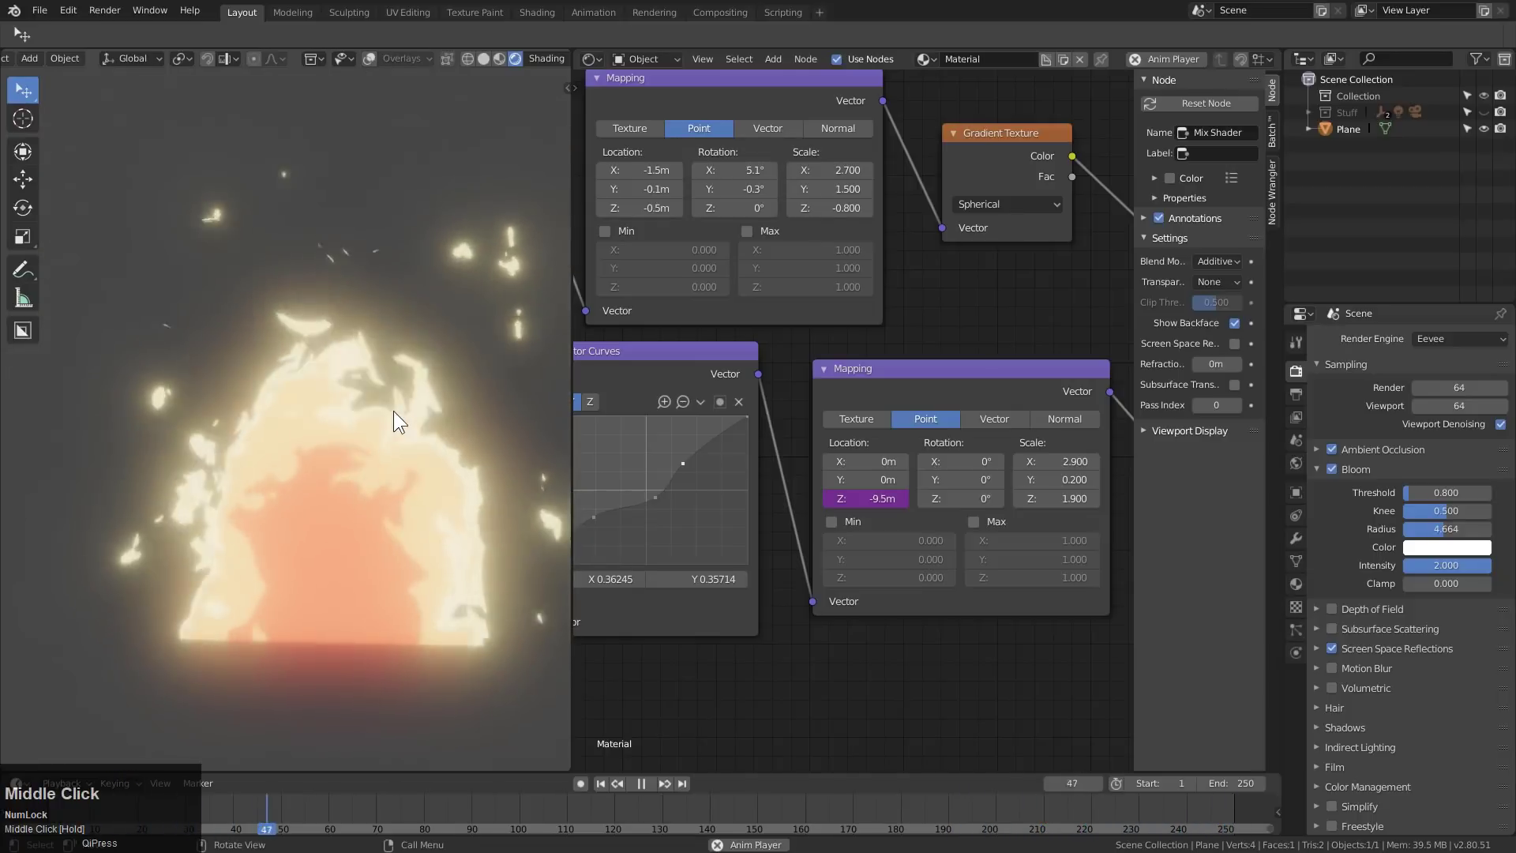
- Tidy the Emission and Transparent BSDF nodes by placing them closer together, with the Transparent BSDF just above the Emission
{"action": "scroll", "coordinate": [708, 463], "scroll_direction": "down", "scroll_amount": 5}
{"action": "middle_click_drag", "start_coordinate": [820, 479], "coordinate": [721, 499]}
{"action": "scroll", "coordinate": [793, 507], "scroll_direction": "down", "scroll_amount": 1}
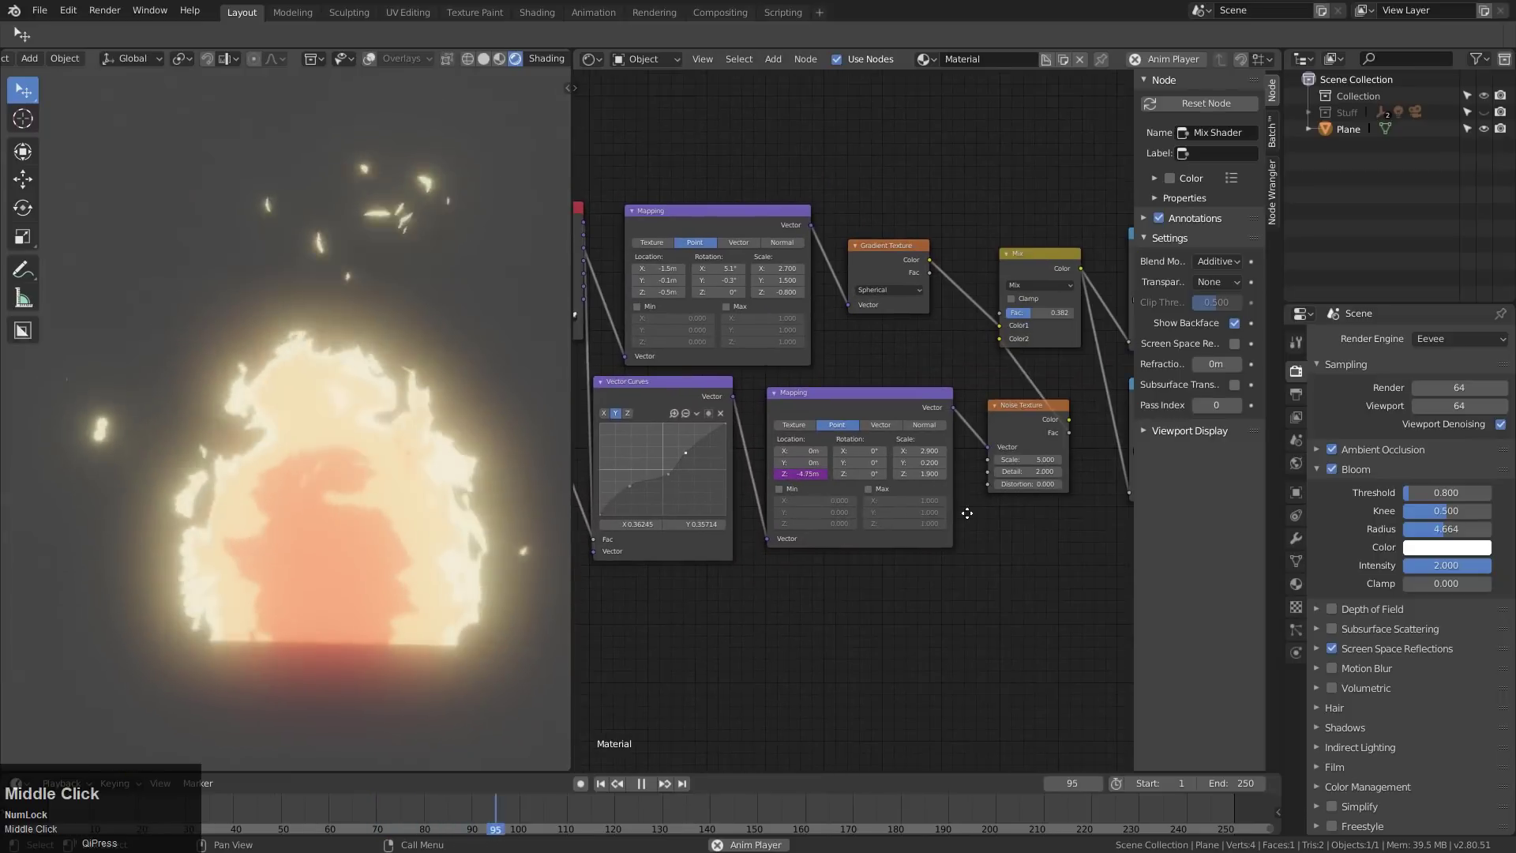
{"action": "middle_click_drag", "start_coordinate": [964, 510], "coordinate": [775, 499]}
{"action": "scroll", "coordinate": [884, 486], "scroll_direction": "down", "scroll_amount": 2}
{"action": "middle_click_drag", "start_coordinate": [884, 487], "coordinate": [702, 494]}
{"action": "middle_click_drag", "start_coordinate": [949, 486], "coordinate": [766, 506]}
{"action": "scroll", "coordinate": [963, 455], "scroll_direction": "up", "scroll_amount": 1}
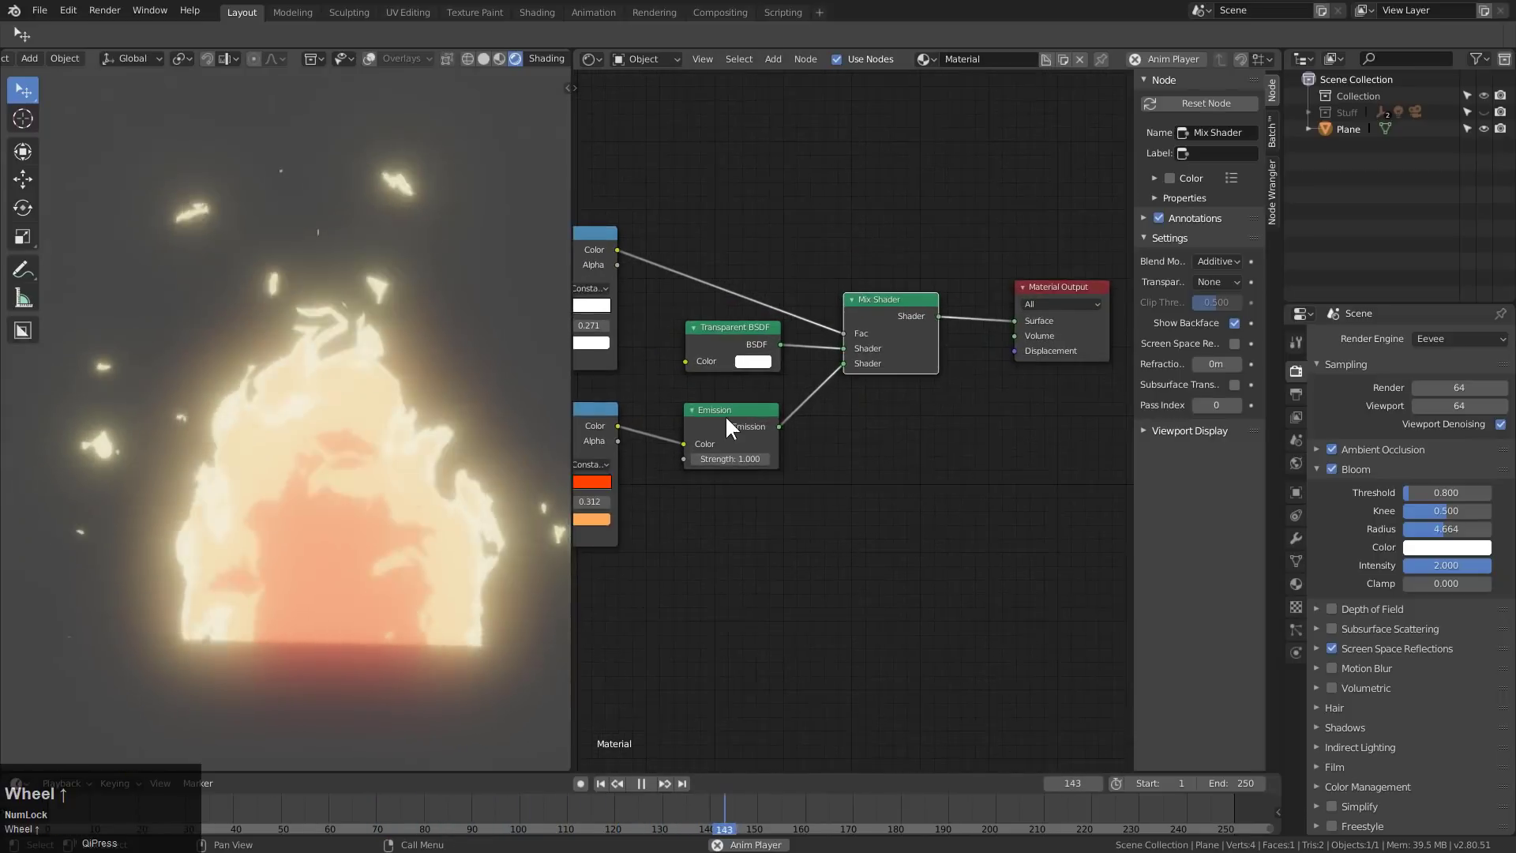
{"action": "scroll", "coordinate": [725, 415], "scroll_direction": "up", "scroll_amount": 2}
{"action": "middle_click_drag", "start_coordinate": [725, 415], "coordinate": [878, 450]}
{"action": "left_click_drag", "start_coordinate": [878, 458], "coordinate": [856, 472]}
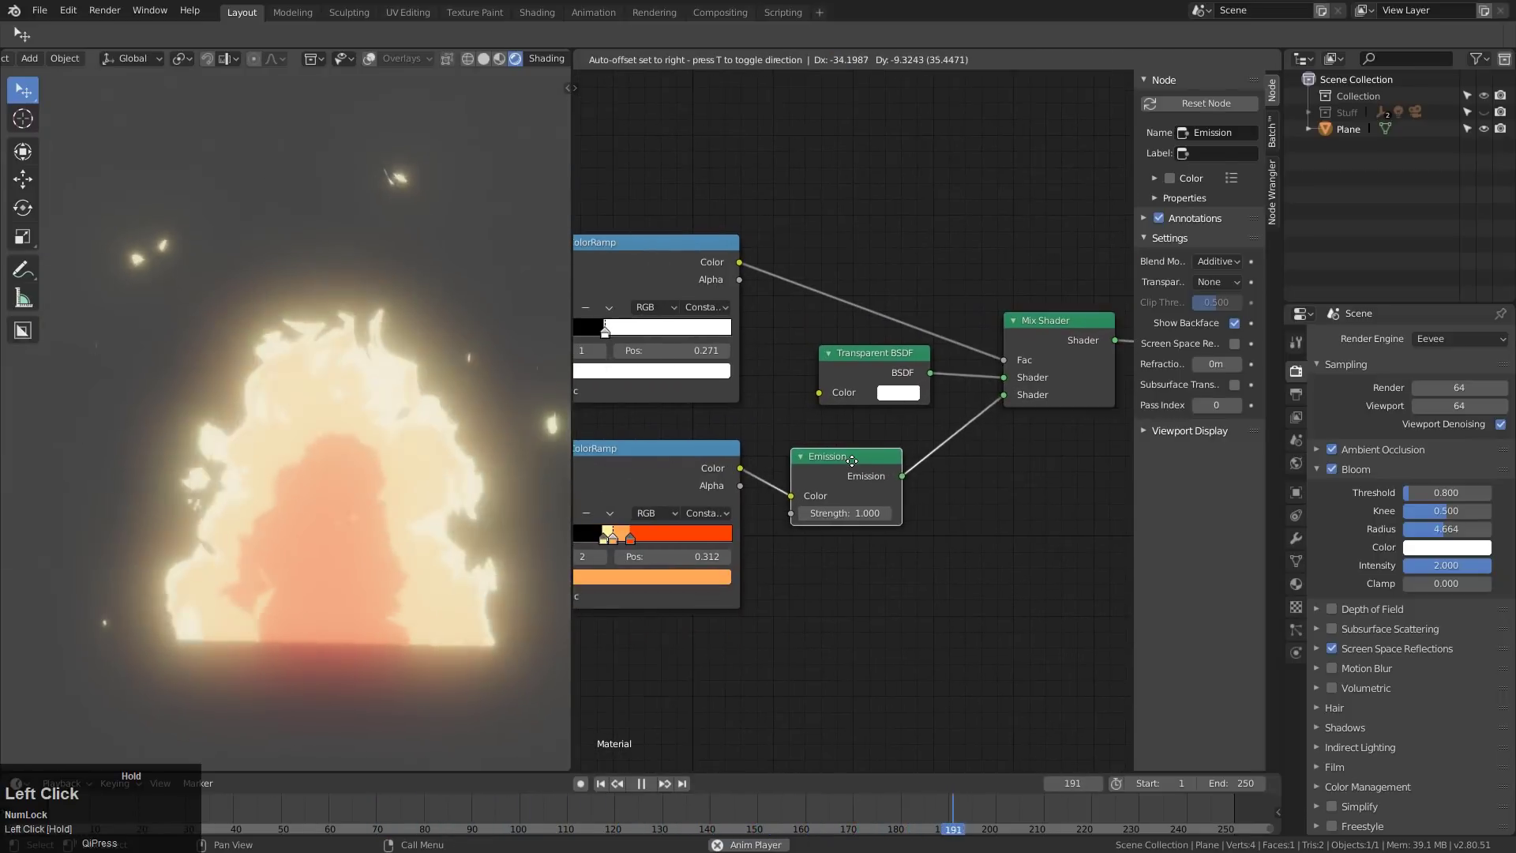
{"action": "left_click_drag", "start_coordinate": [855, 357], "coordinate": [835, 389]}
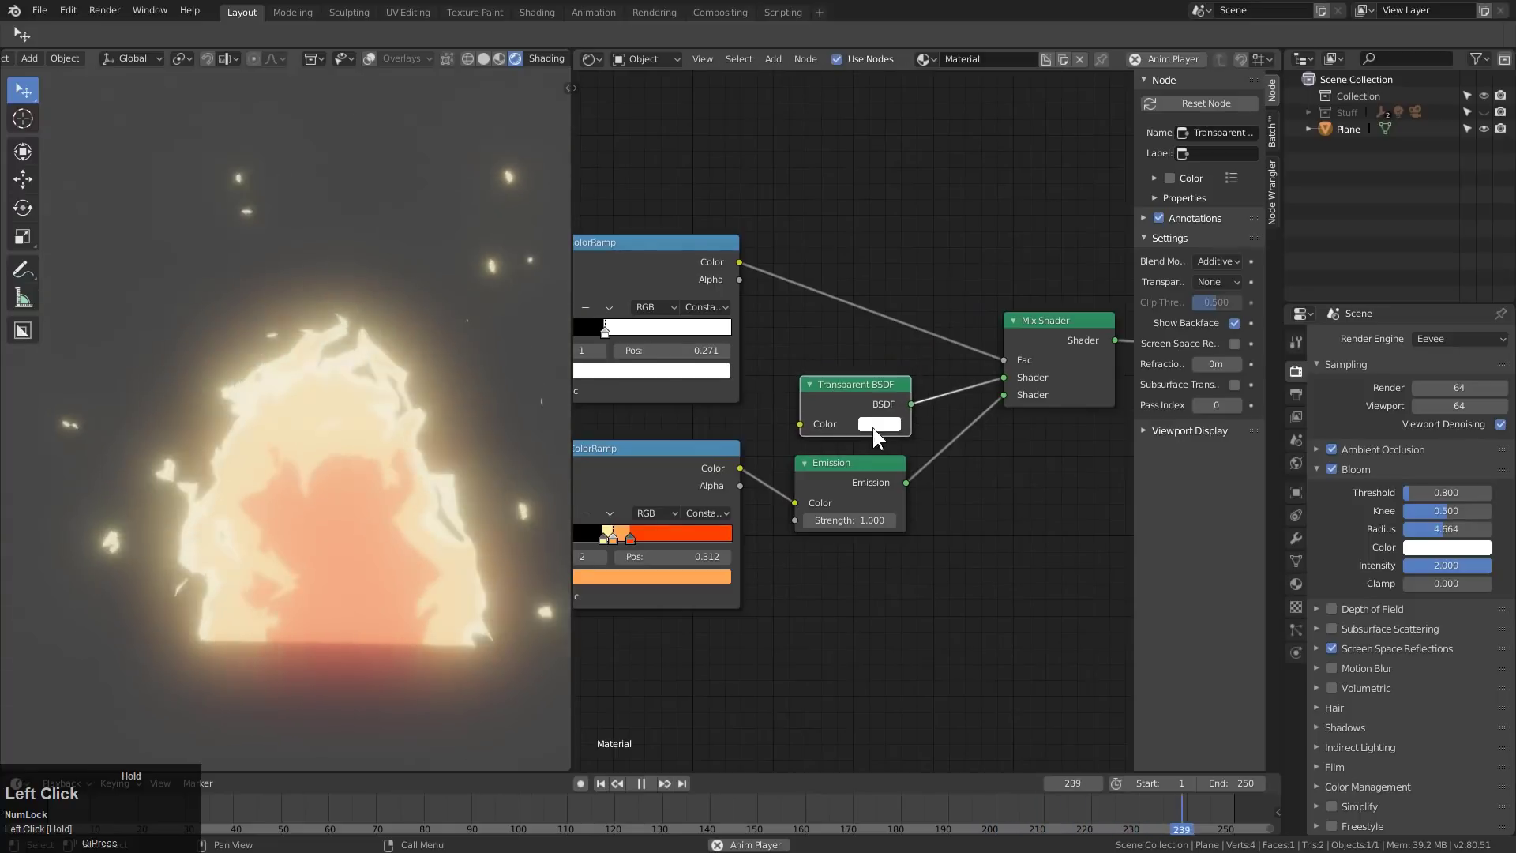
- Lower the Mix Shader beside the Transparent BSDF and Emission nodes, and align the Material Output with it
{"action": "middle_click_drag", "start_coordinate": [964, 427], "coordinate": [865, 448]}
{"action": "left_click_drag", "start_coordinate": [940, 353], "coordinate": [900, 403]}
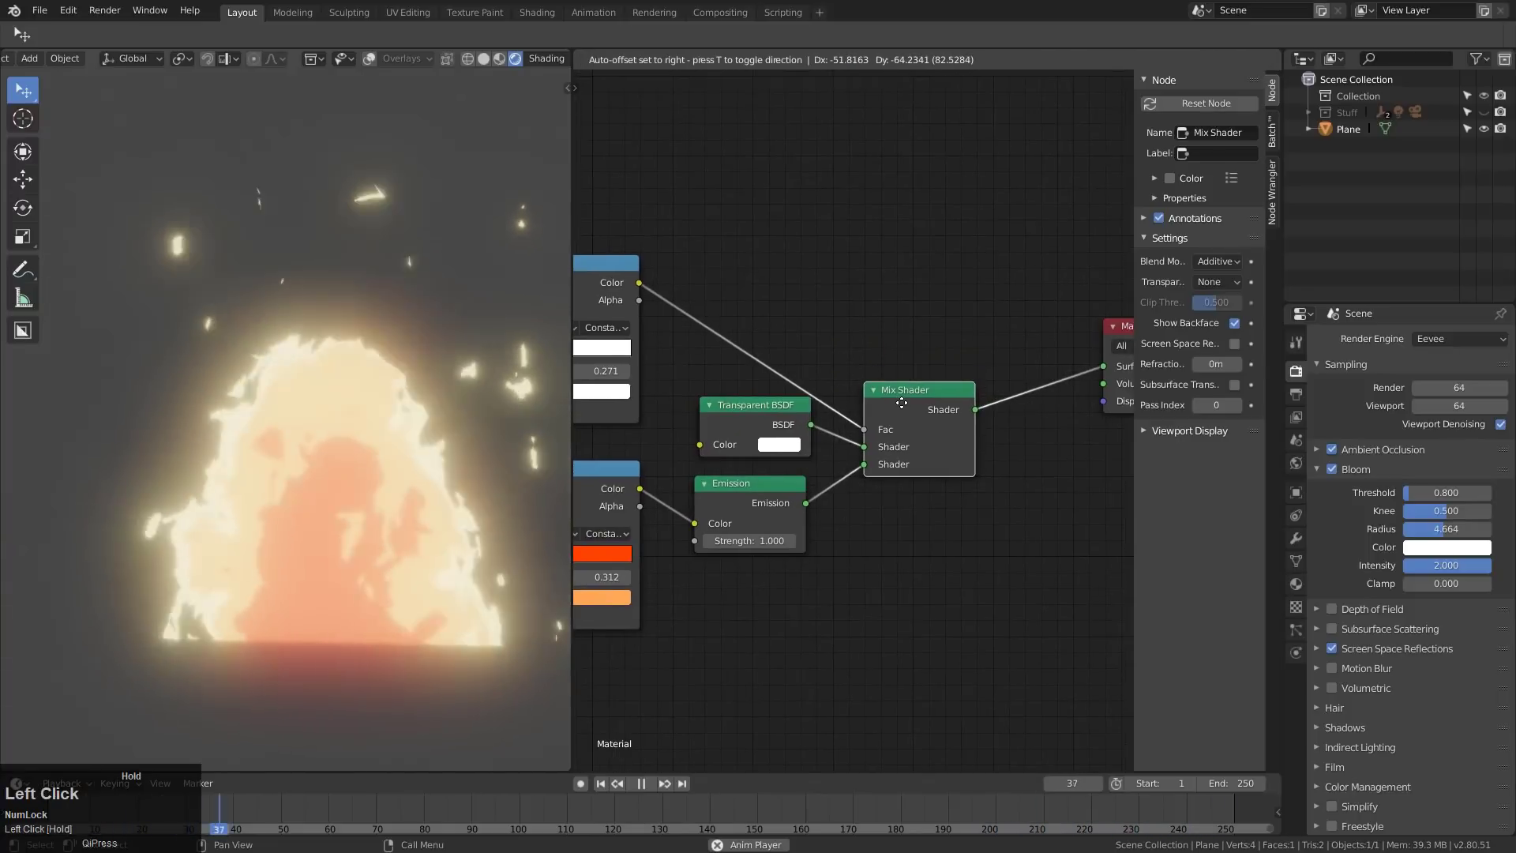
{"action": "middle_click_drag", "start_coordinate": [1125, 342], "coordinate": [973, 360]}
{"action": "left_click_drag", "start_coordinate": [993, 347], "coordinate": [983, 391]}
- Darken the world background color to a near-black gray with RGB values of about 0.011
{"action": "scroll", "coordinate": [765, 457], "scroll_direction": "down", "scroll_amount": 4}
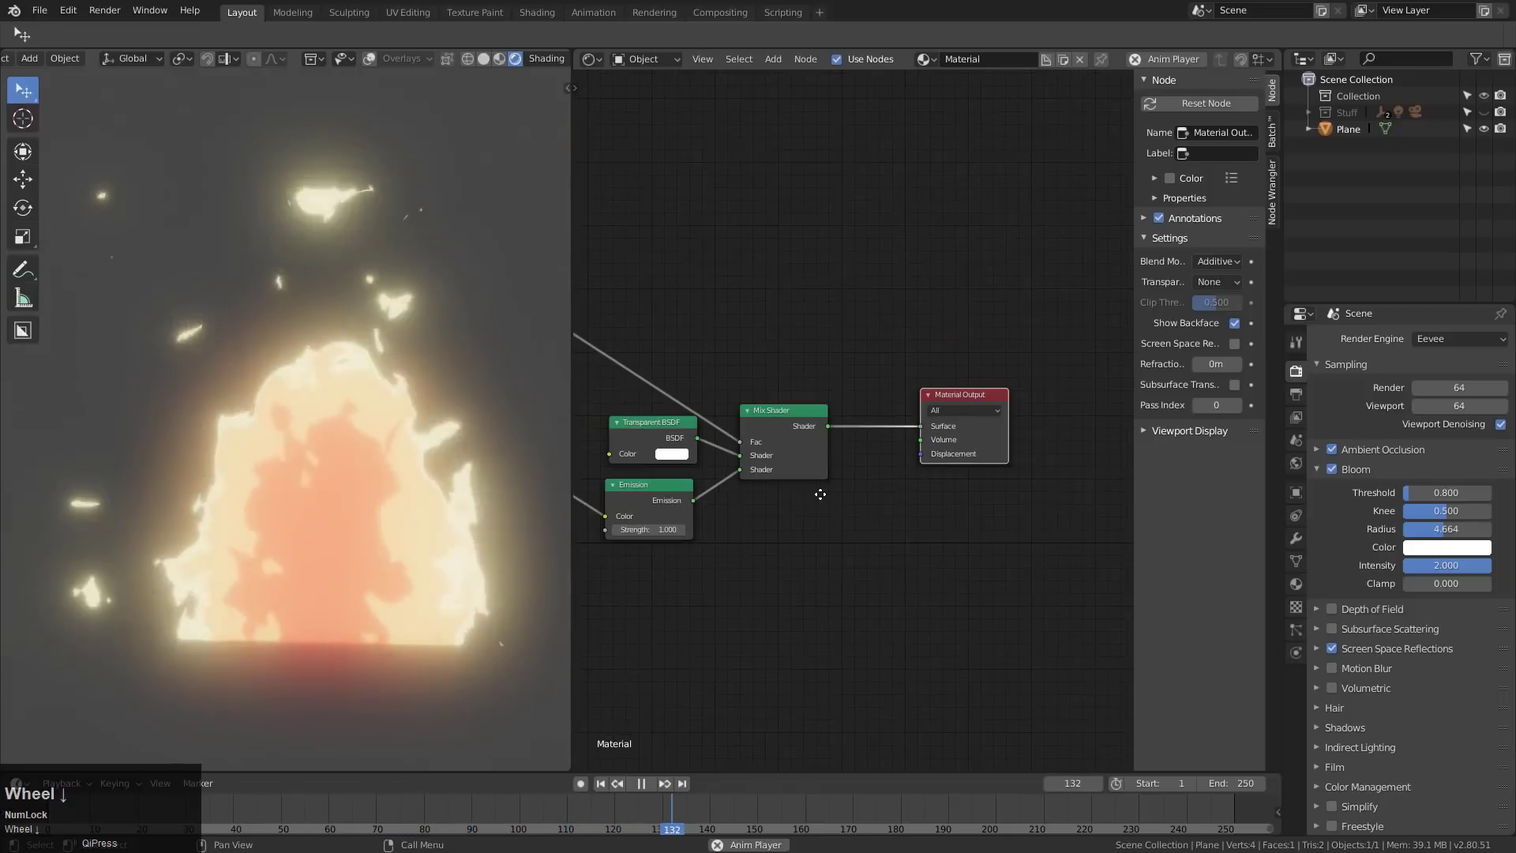
{"action": "middle_click_drag", "start_coordinate": [777, 522], "coordinate": [954, 512]}
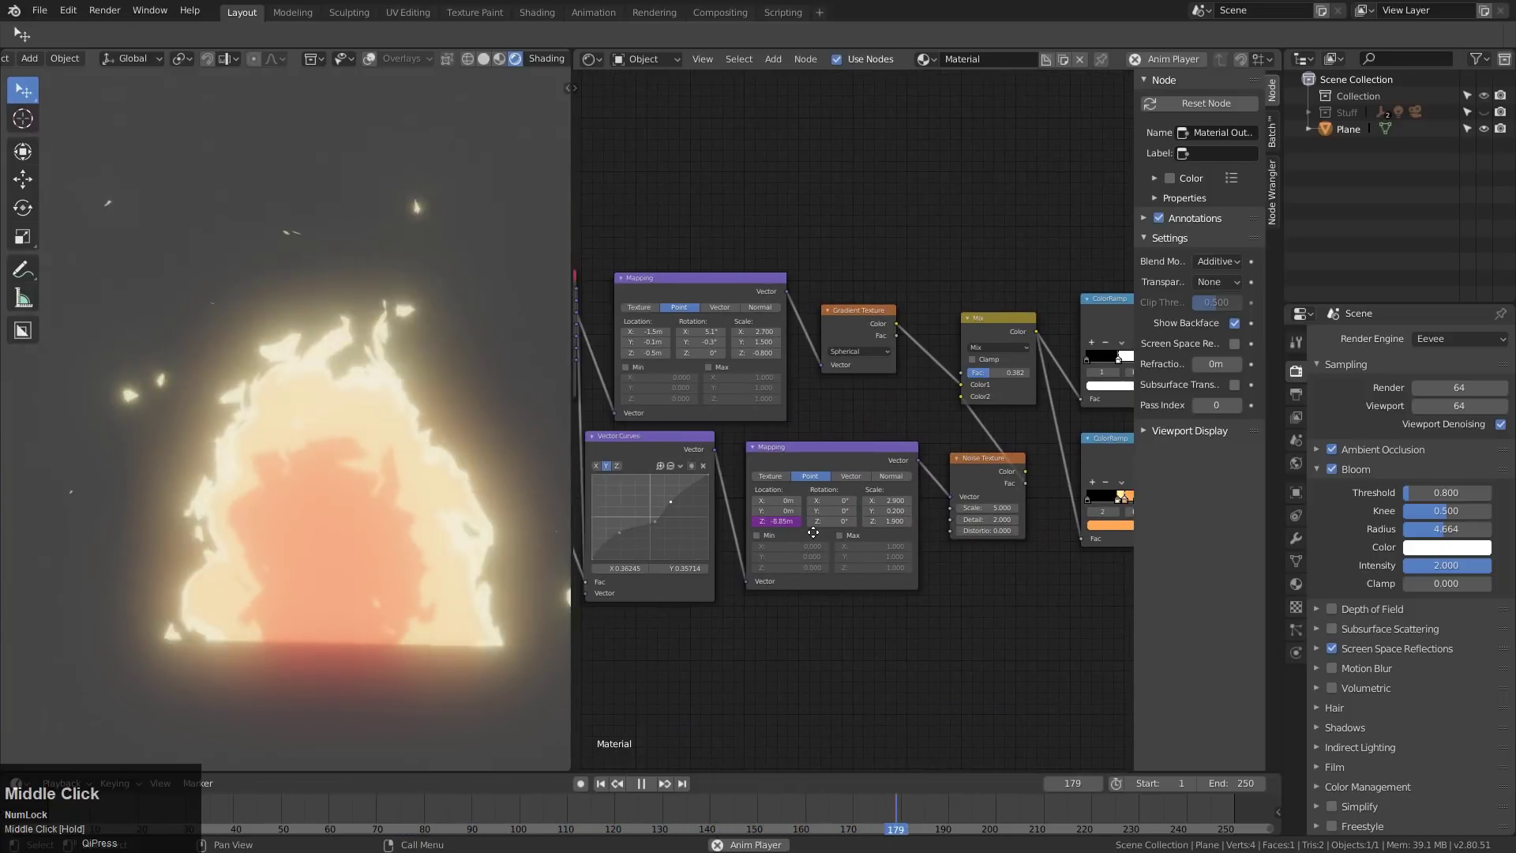
{"action": "middle_click_drag", "start_coordinate": [671, 518], "coordinate": [817, 510]}
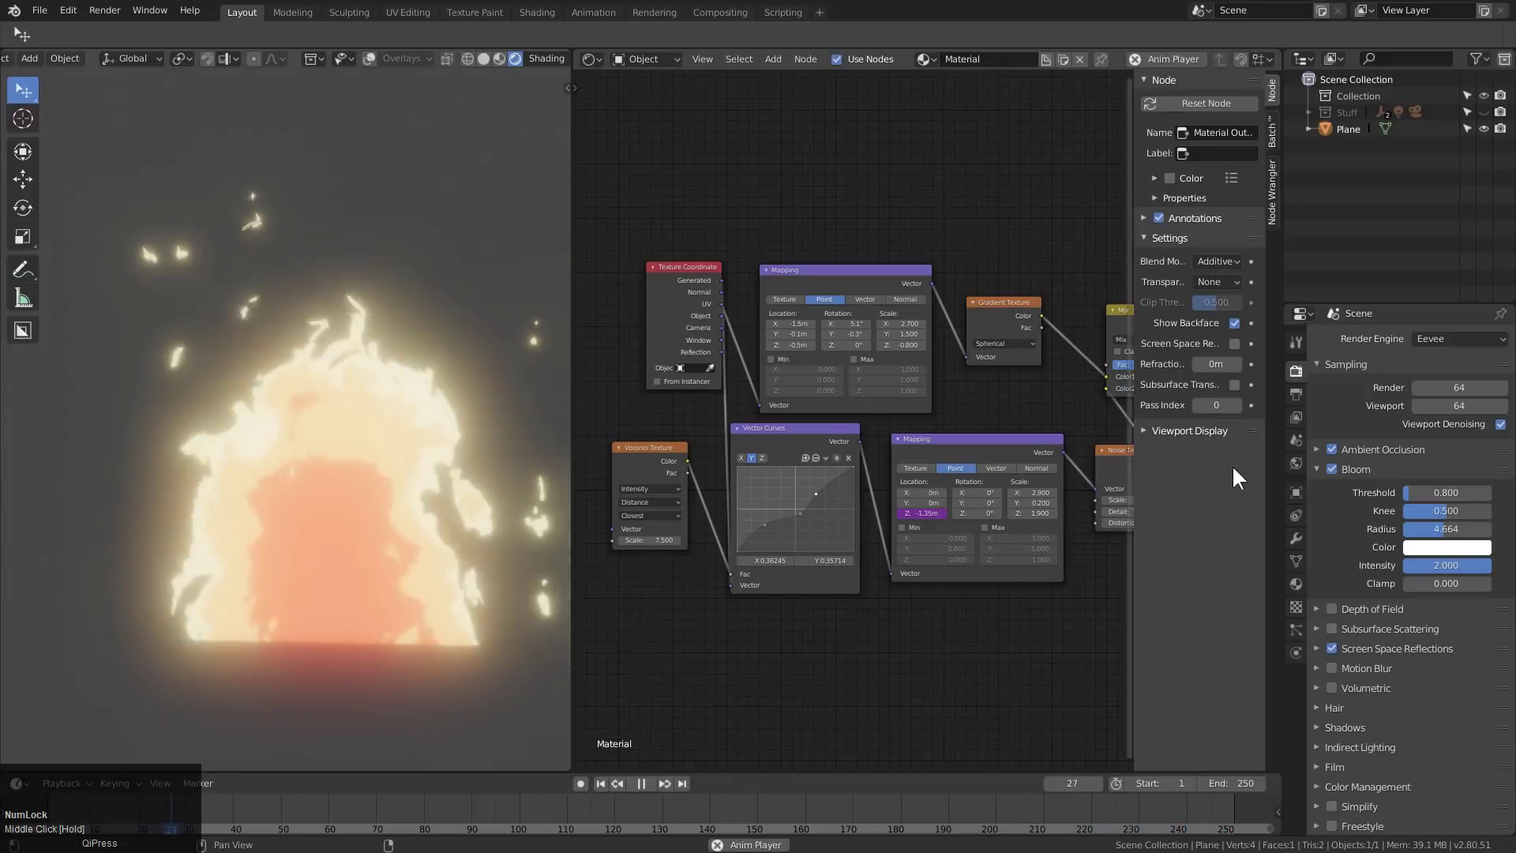
{"action": "left_click", "coordinate": [1295, 463]}
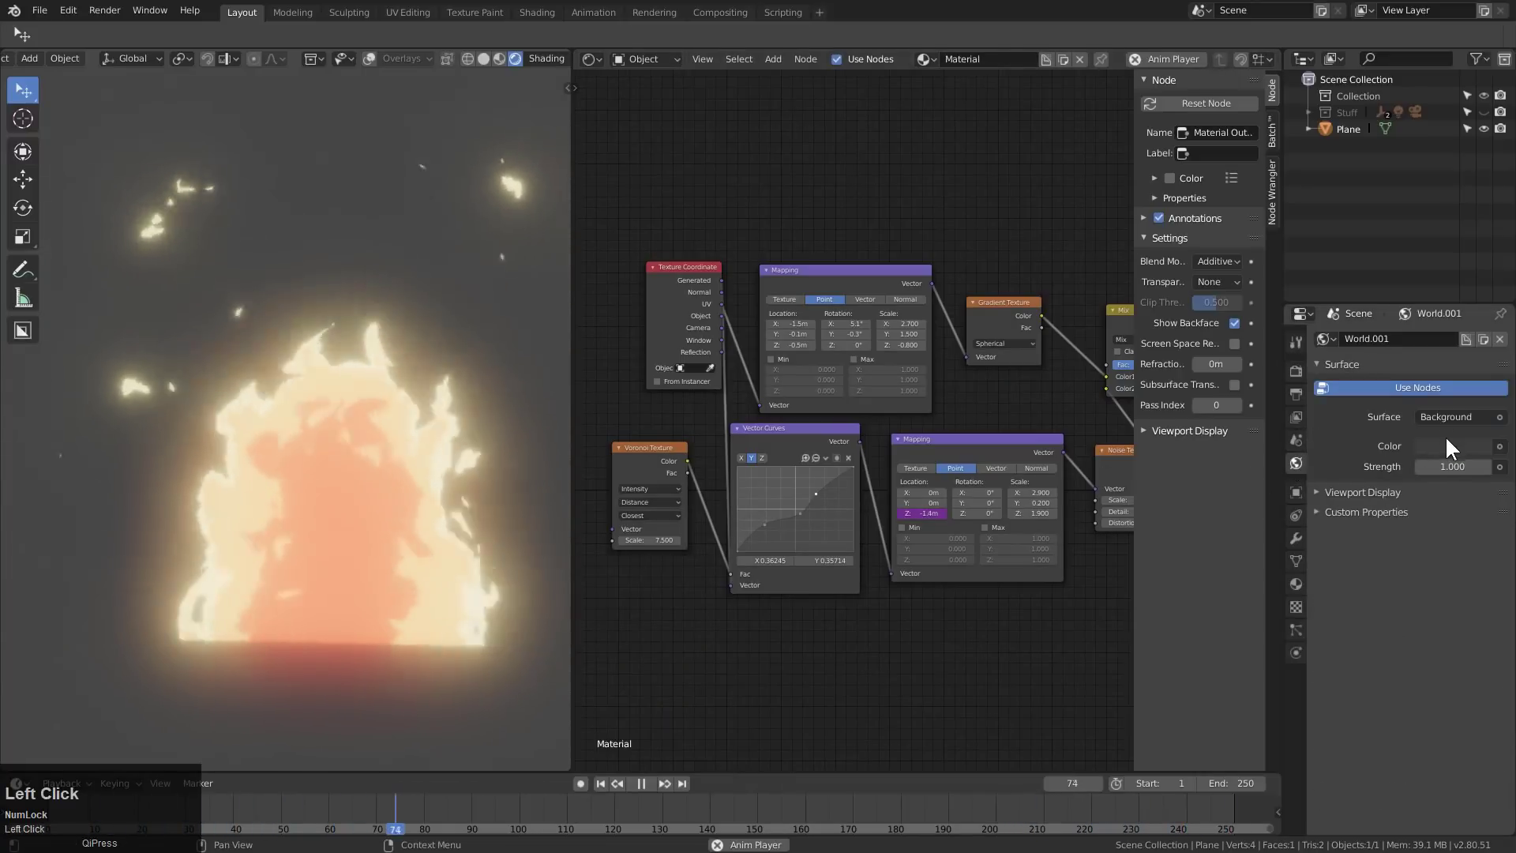
{"action": "left_click", "coordinate": [1453, 444]}
{"action": "left_click", "coordinate": [1480, 320]}
{"action": "left_click_drag", "start_coordinate": [1479, 320], "coordinate": [1479, 318]}
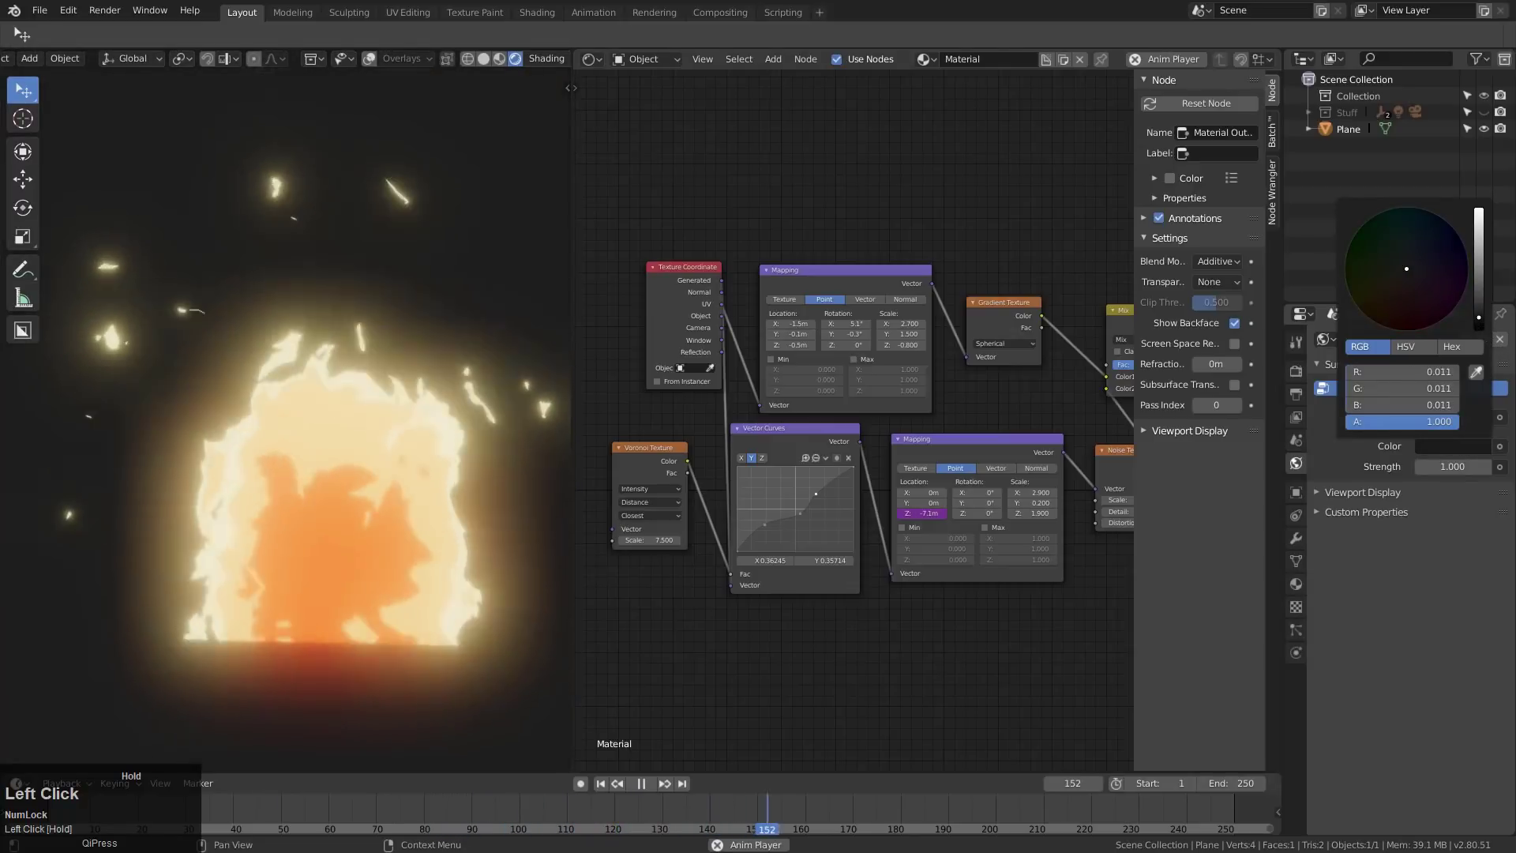
- Reshape the Vector Curves' Y curve by moving its middle point to about X 0.10, Y -0.226
{"action": "middle_click_drag", "start_coordinate": [873, 525], "coordinate": [971, 506]}
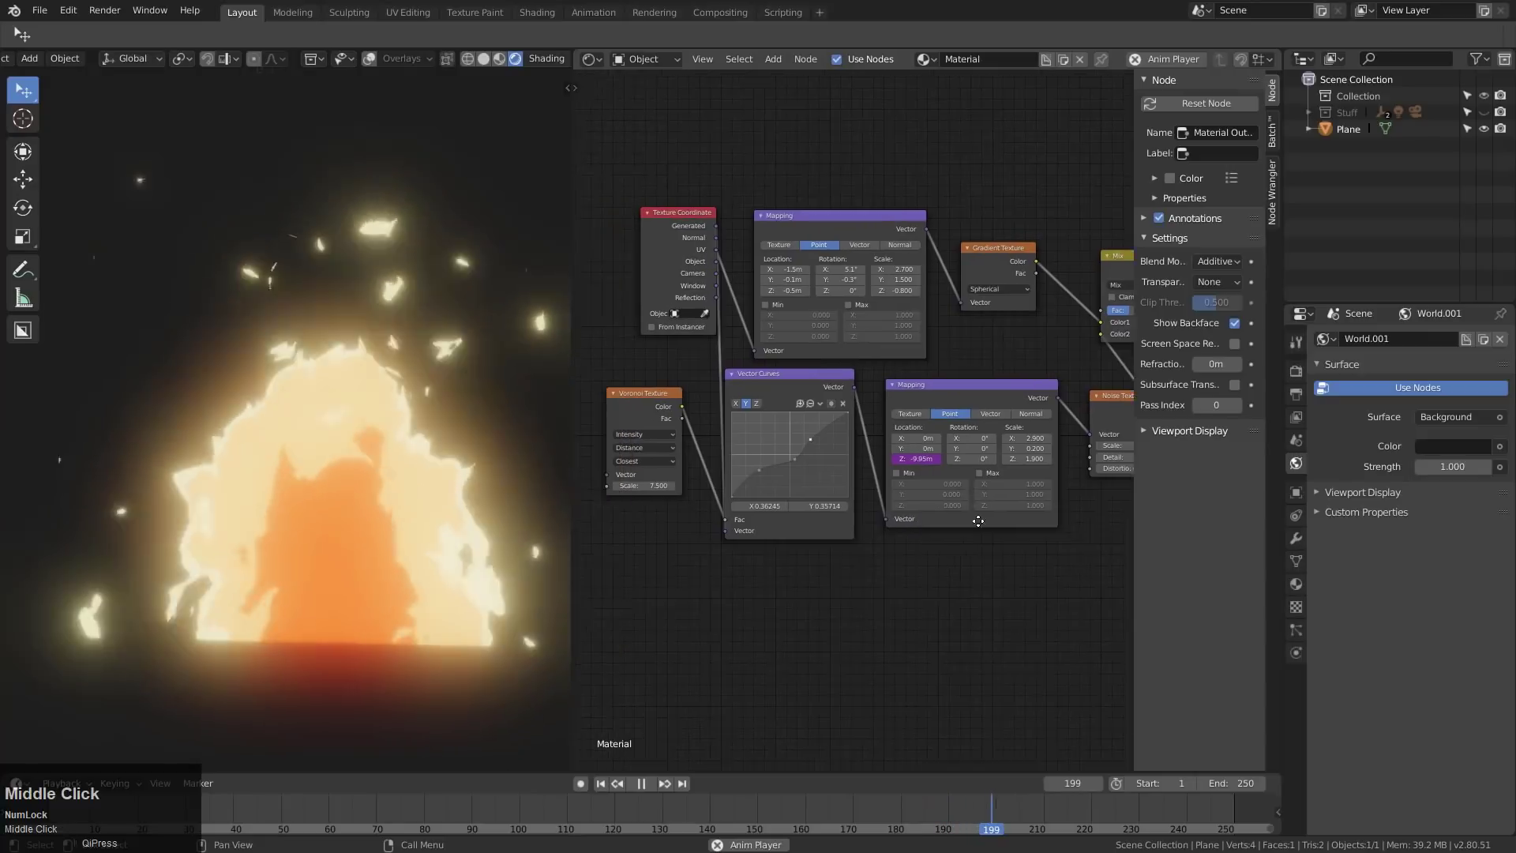
{"action": "scroll", "coordinate": [831, 478], "scroll_direction": "up", "scroll_amount": 2}
{"action": "left_click", "coordinate": [802, 401]}
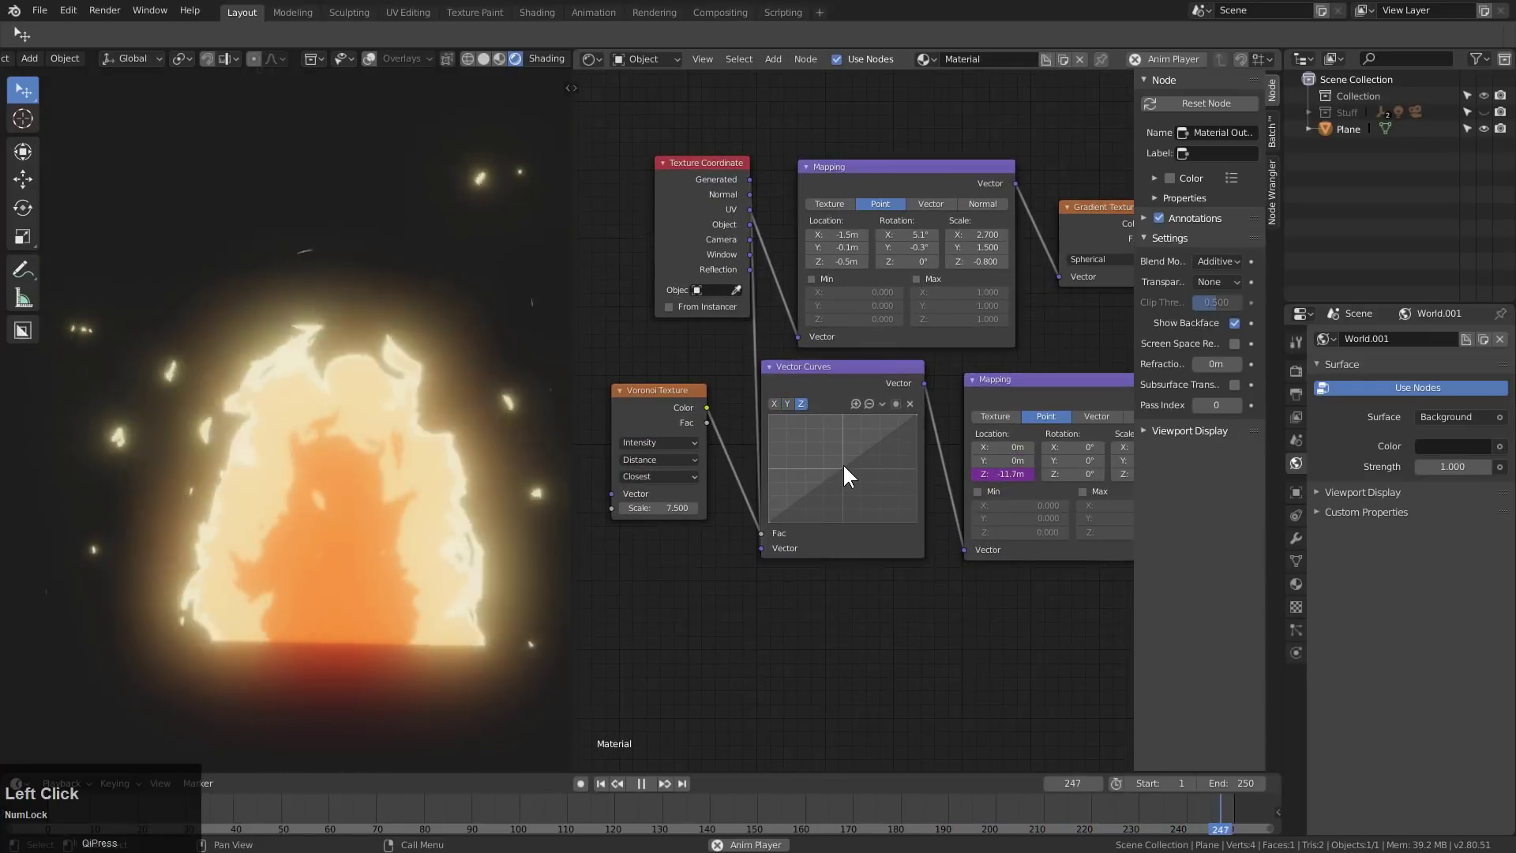
{"action": "mouse_move", "coordinate": [842, 464]}
{"action": "left_mouse_down"}
{"action": "mouse_move", "coordinate": [859, 481]}
{"action": "mouse_move", "coordinate": [844, 467]}
{"action": "left_mouse_up"}
{"action": "left_click", "coordinate": [787, 403]}
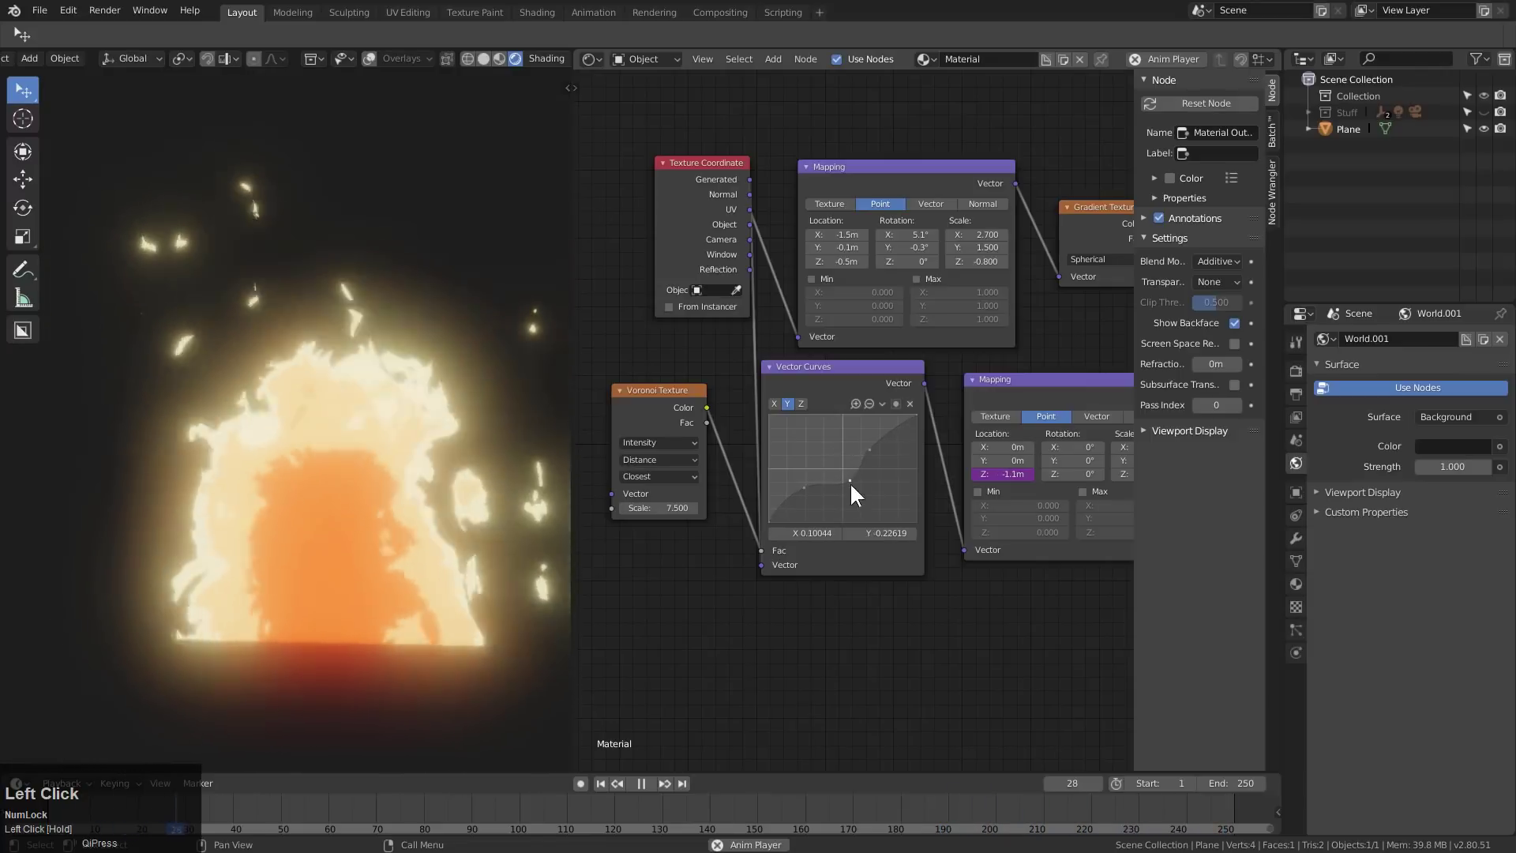
- Adjust the Voronoi Texture's scale to about 10.7
{"action": "middle_click_drag", "start_coordinate": [625, 496], "coordinate": [753, 557]}
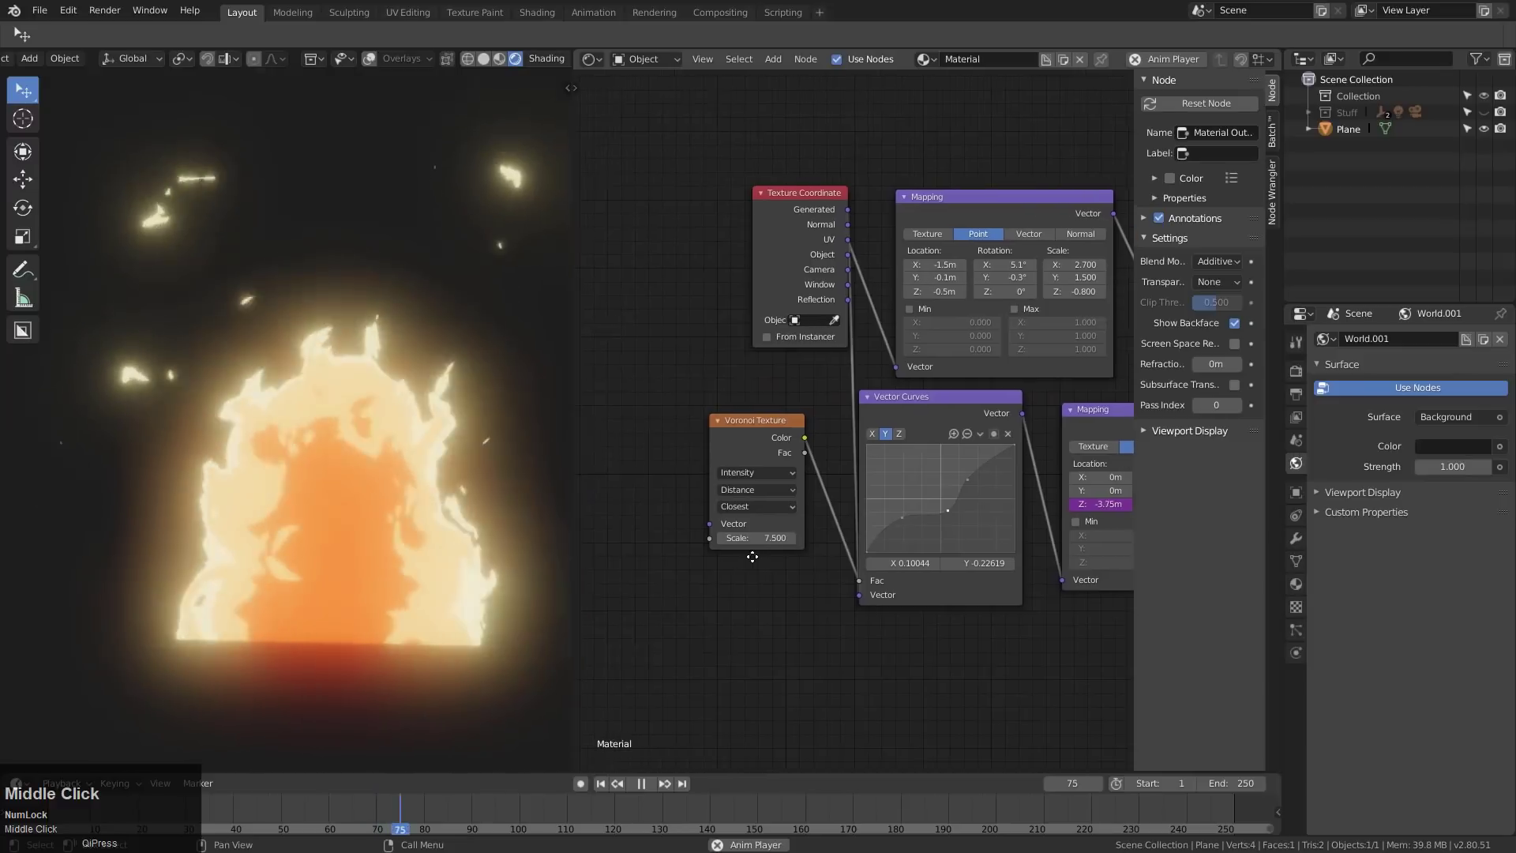
{"action": "scroll", "coordinate": [753, 557], "scroll_direction": "up", "scroll_amount": 1}
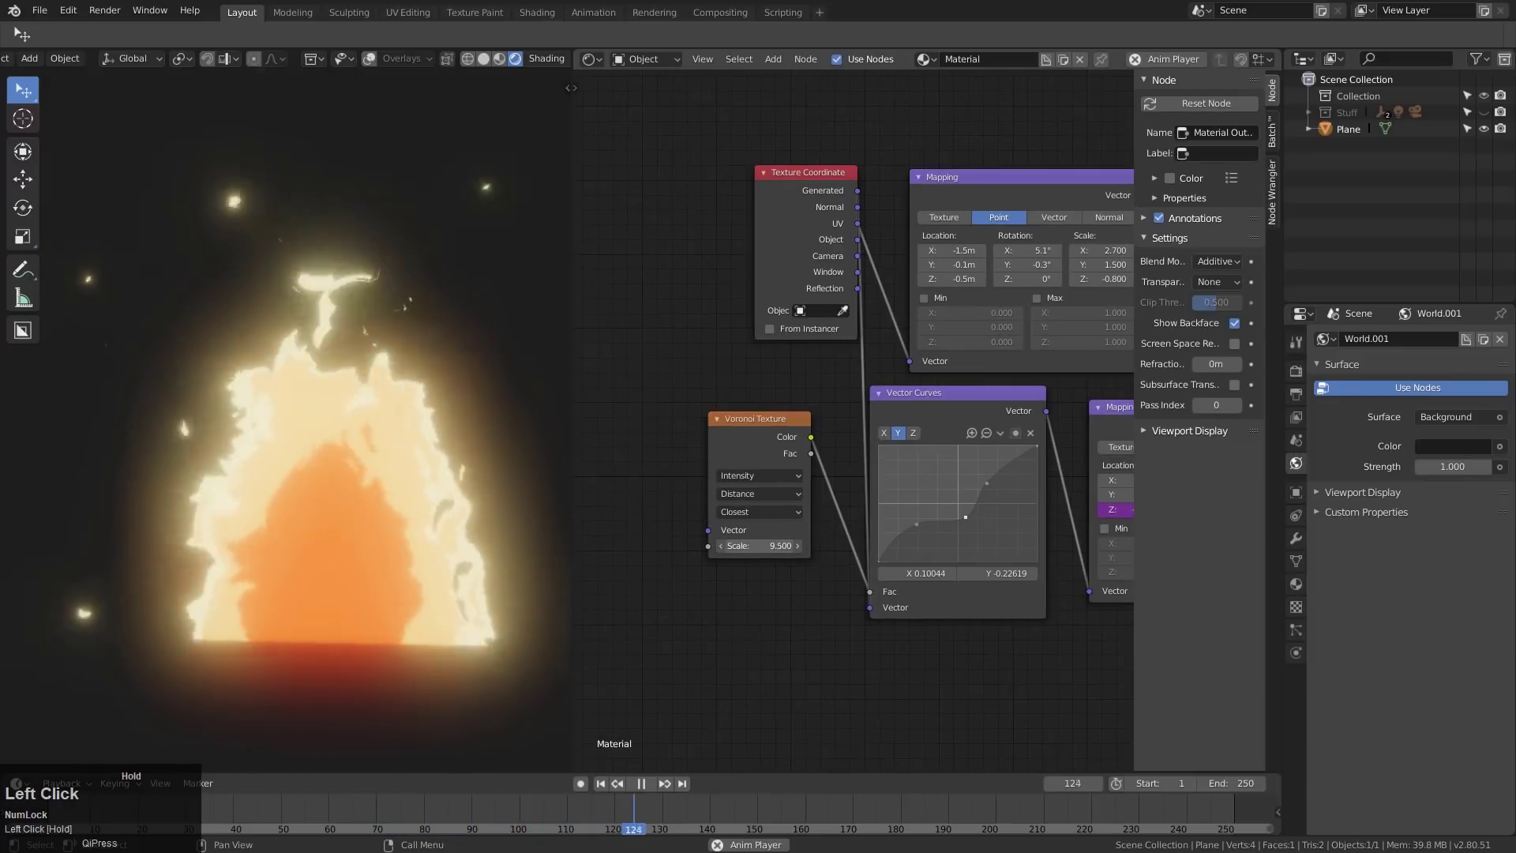
{"action": "left_click_drag", "start_coordinate": [758, 546], "coordinate": [781, 546]}
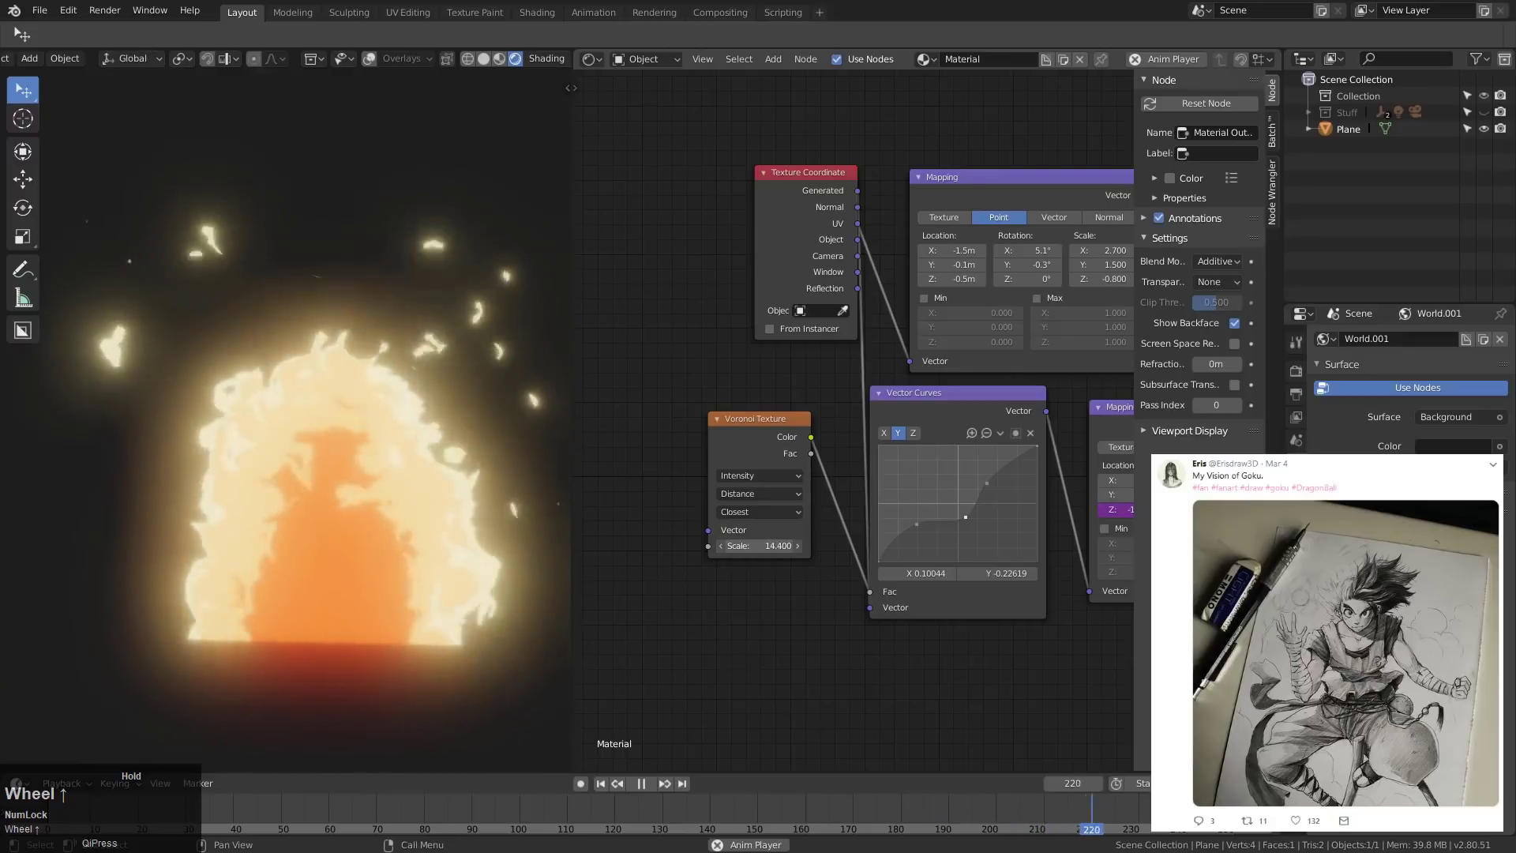
{"action": "left_click_drag", "start_coordinate": [782, 546], "coordinate": [731, 546]}
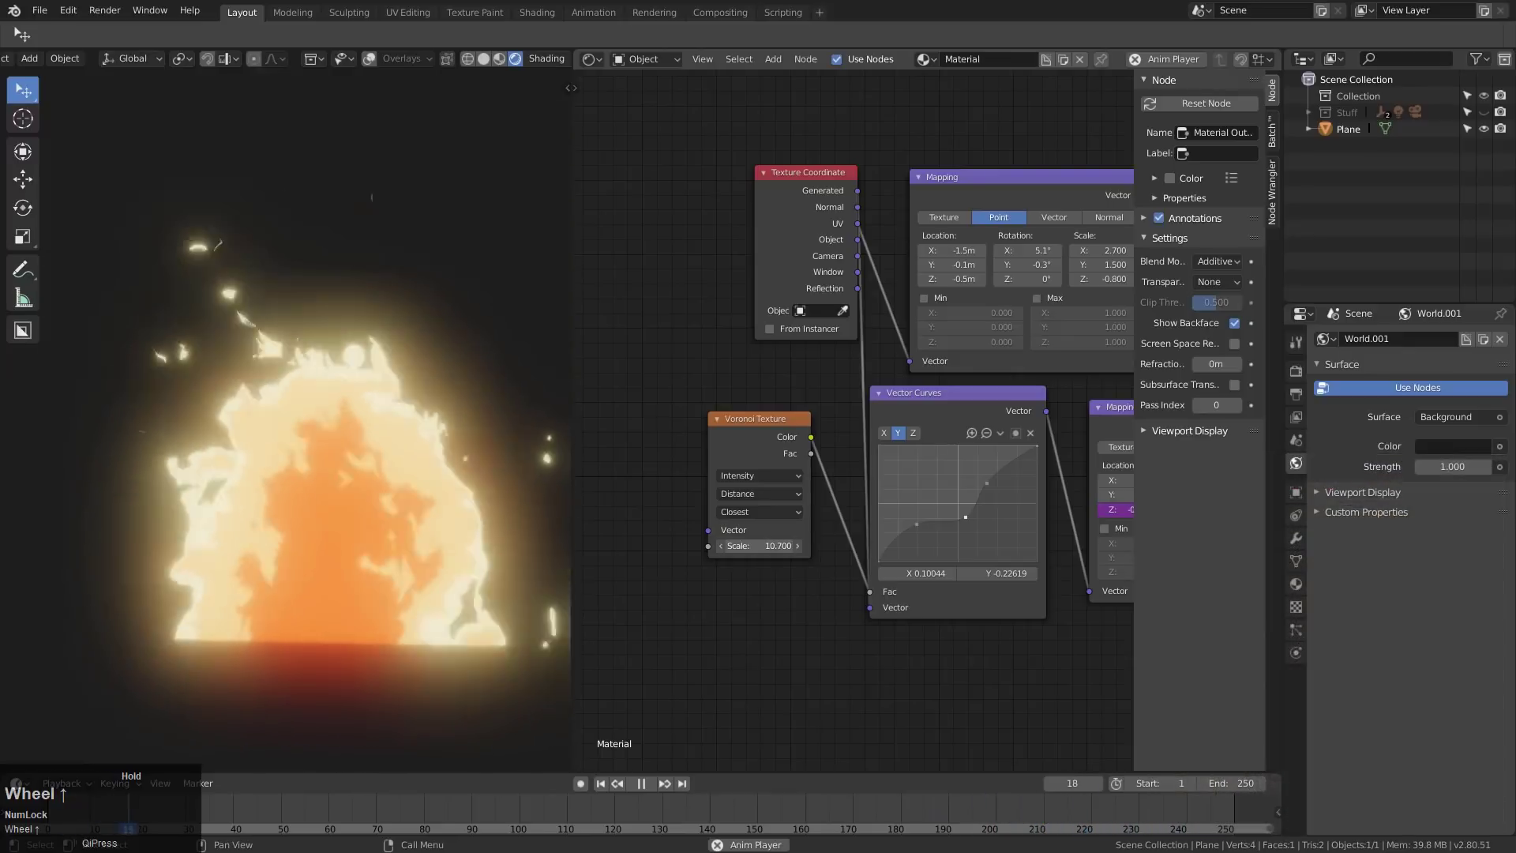
- Examine the two ColorRamps and the Transparent BSDF, Emission and Mix Shader nodes they feed
{"action": "scroll", "coordinate": [940, 575], "scroll_direction": "down", "scroll_amount": 2}
{"action": "middle_click_drag", "start_coordinate": [1080, 606], "coordinate": [794, 556]}
{"action": "middle_click_drag", "start_coordinate": [926, 584], "coordinate": [775, 582]}
{"action": "middle_click_drag", "start_coordinate": [948, 477], "coordinate": [783, 517]}
{"action": "scroll", "coordinate": [925, 521], "scroll_direction": "up", "scroll_amount": 2}
{"action": "middle_click_drag", "start_coordinate": [1109, 506], "coordinate": [904, 514]}
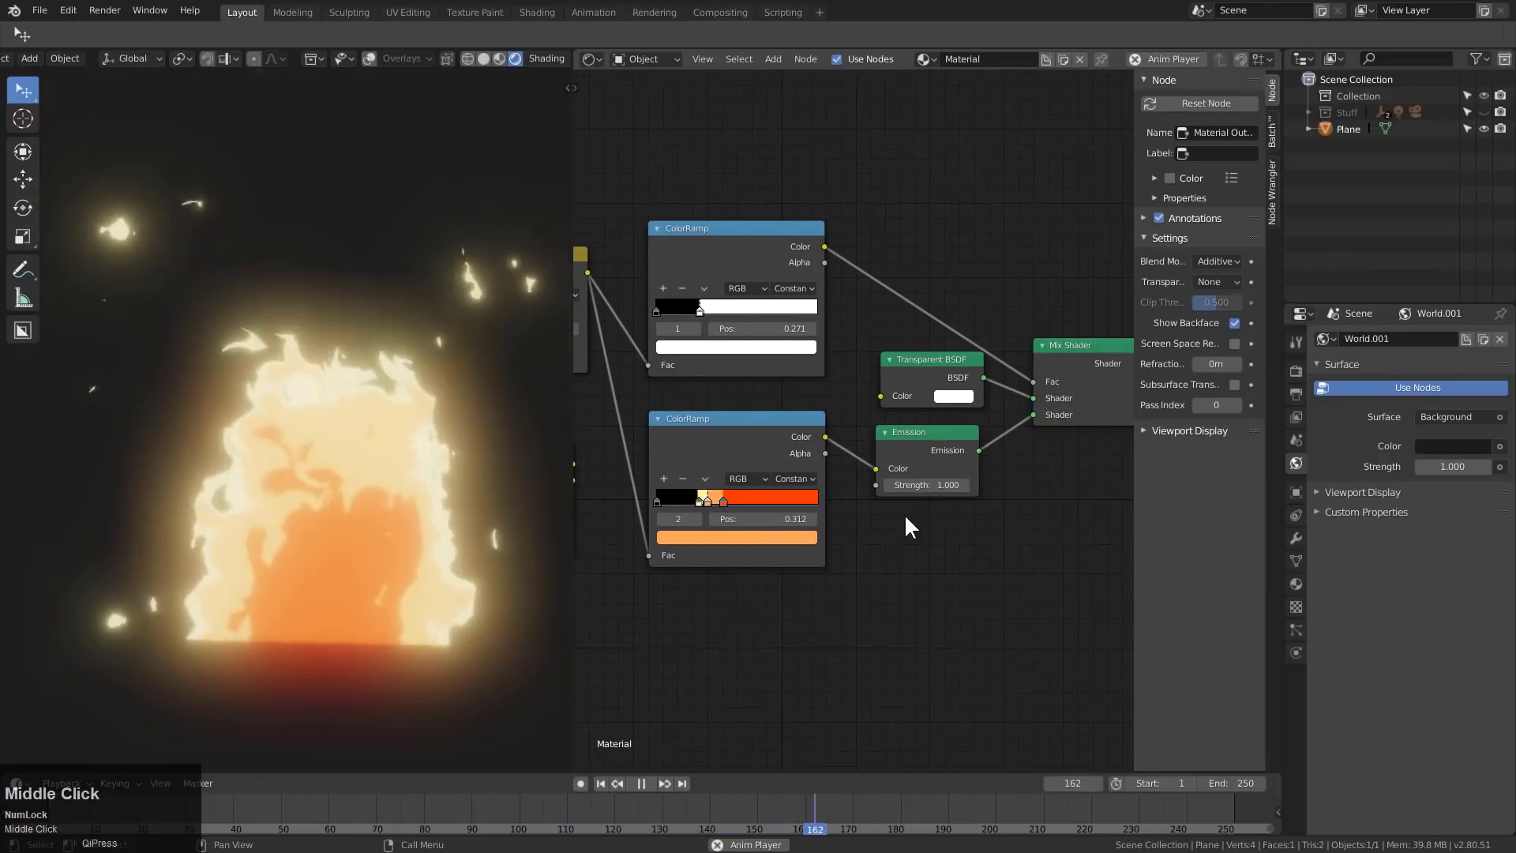